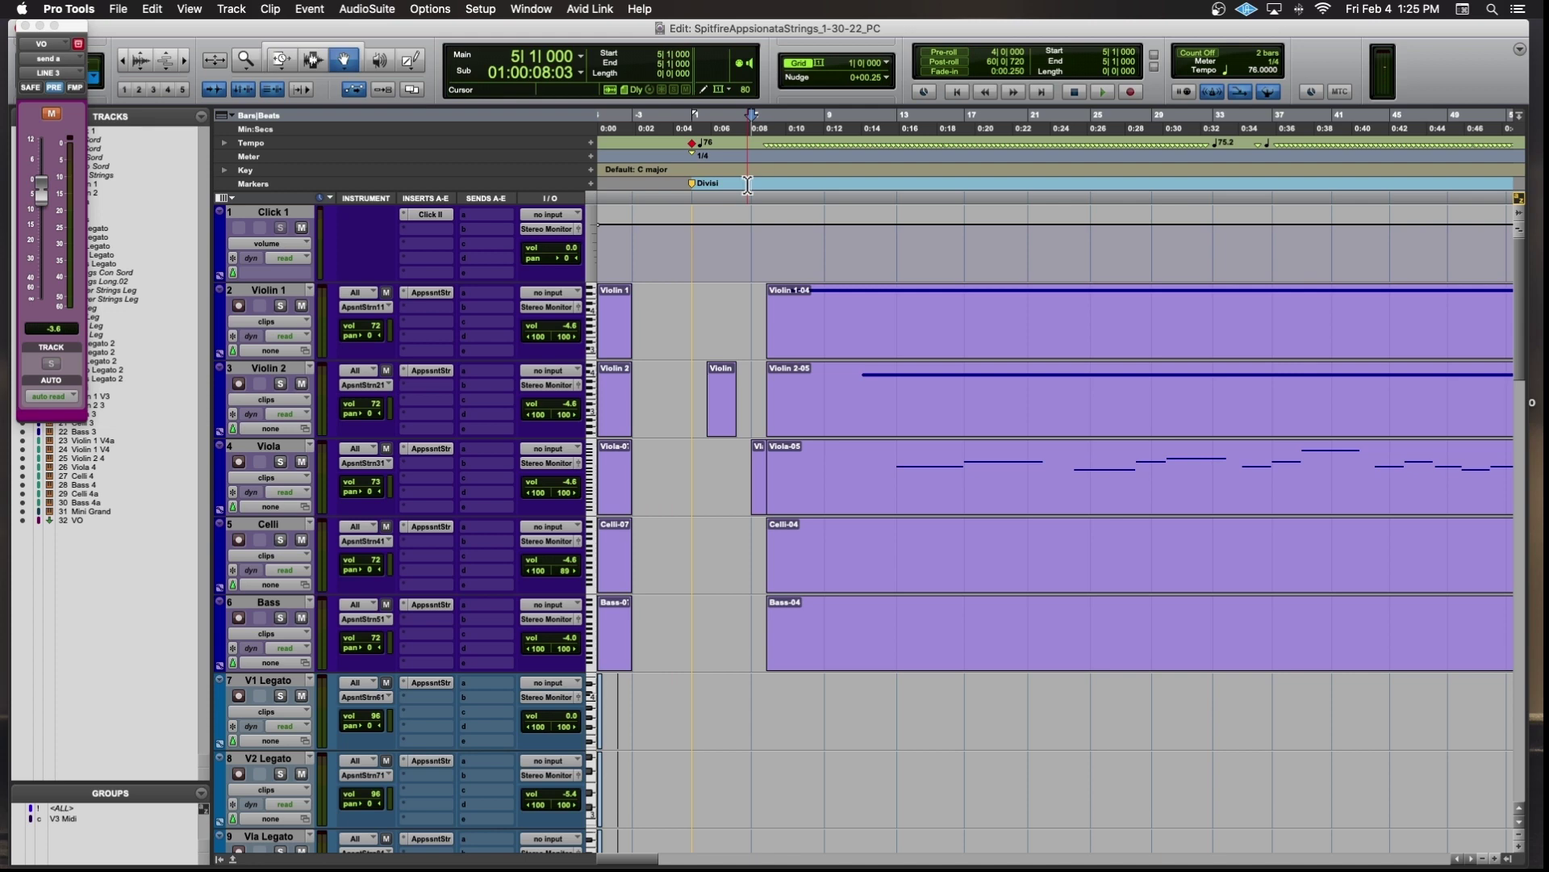
Play the arrangement and look along the timeline up to the Legato 2 section, stopping playback there.
{"action": "key", "text": "r"}
{"action": "key", "text": "r"}
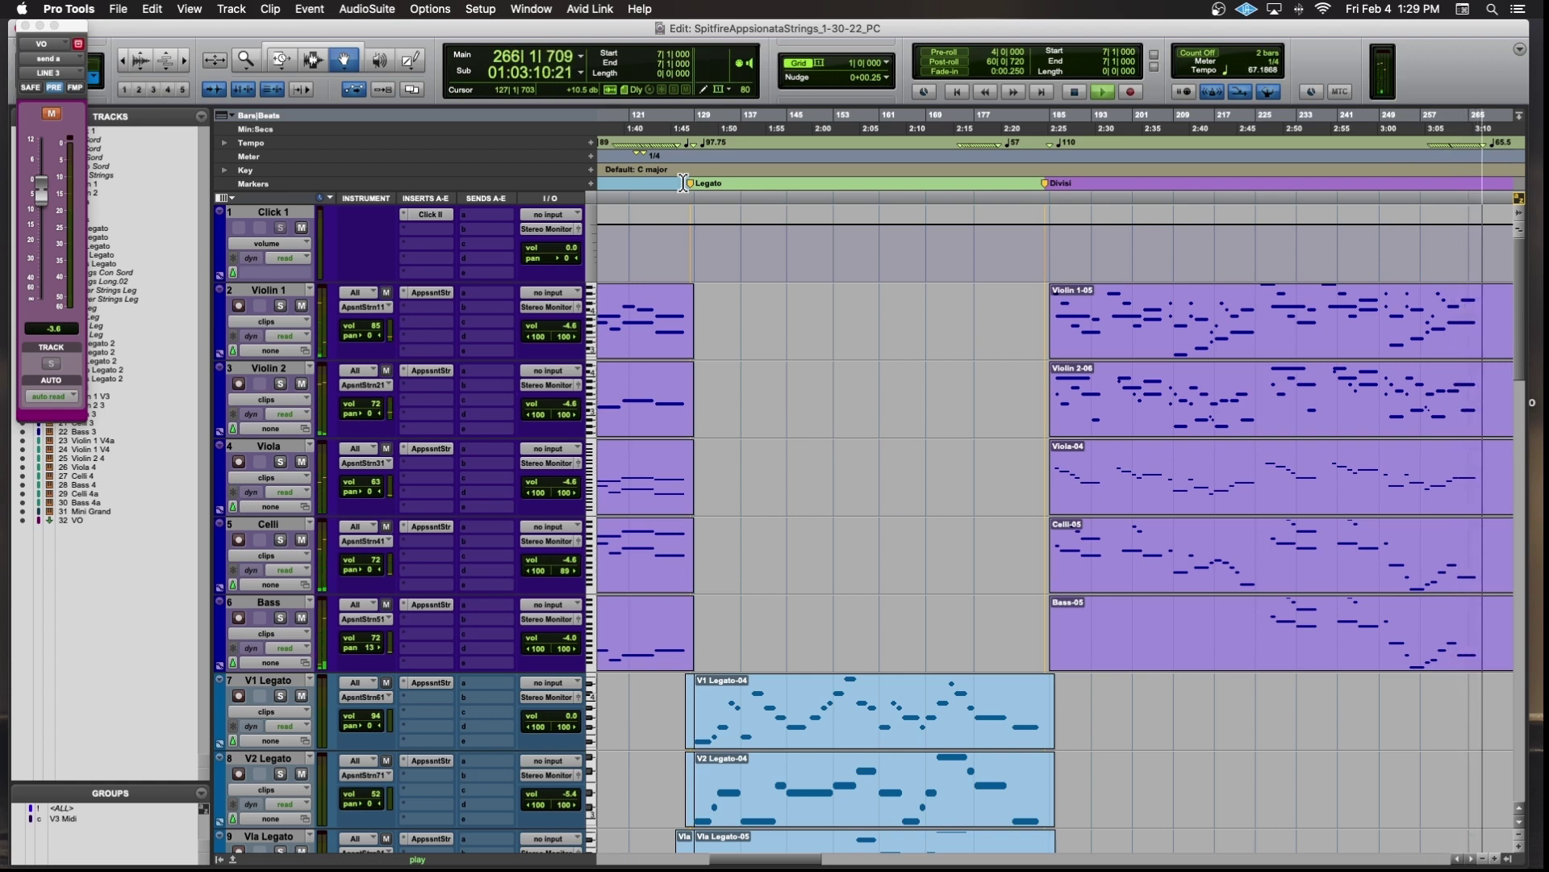
{"action": "scroll", "coordinate": [709, 297], "scroll_direction": "left", "scroll_amount": 1}
{"action": "scroll", "coordinate": [709, 298], "scroll_direction": "right", "scroll_amount": 10}
{"action": "scroll", "coordinate": [708, 298], "scroll_direction": "left", "scroll_amount": 2}
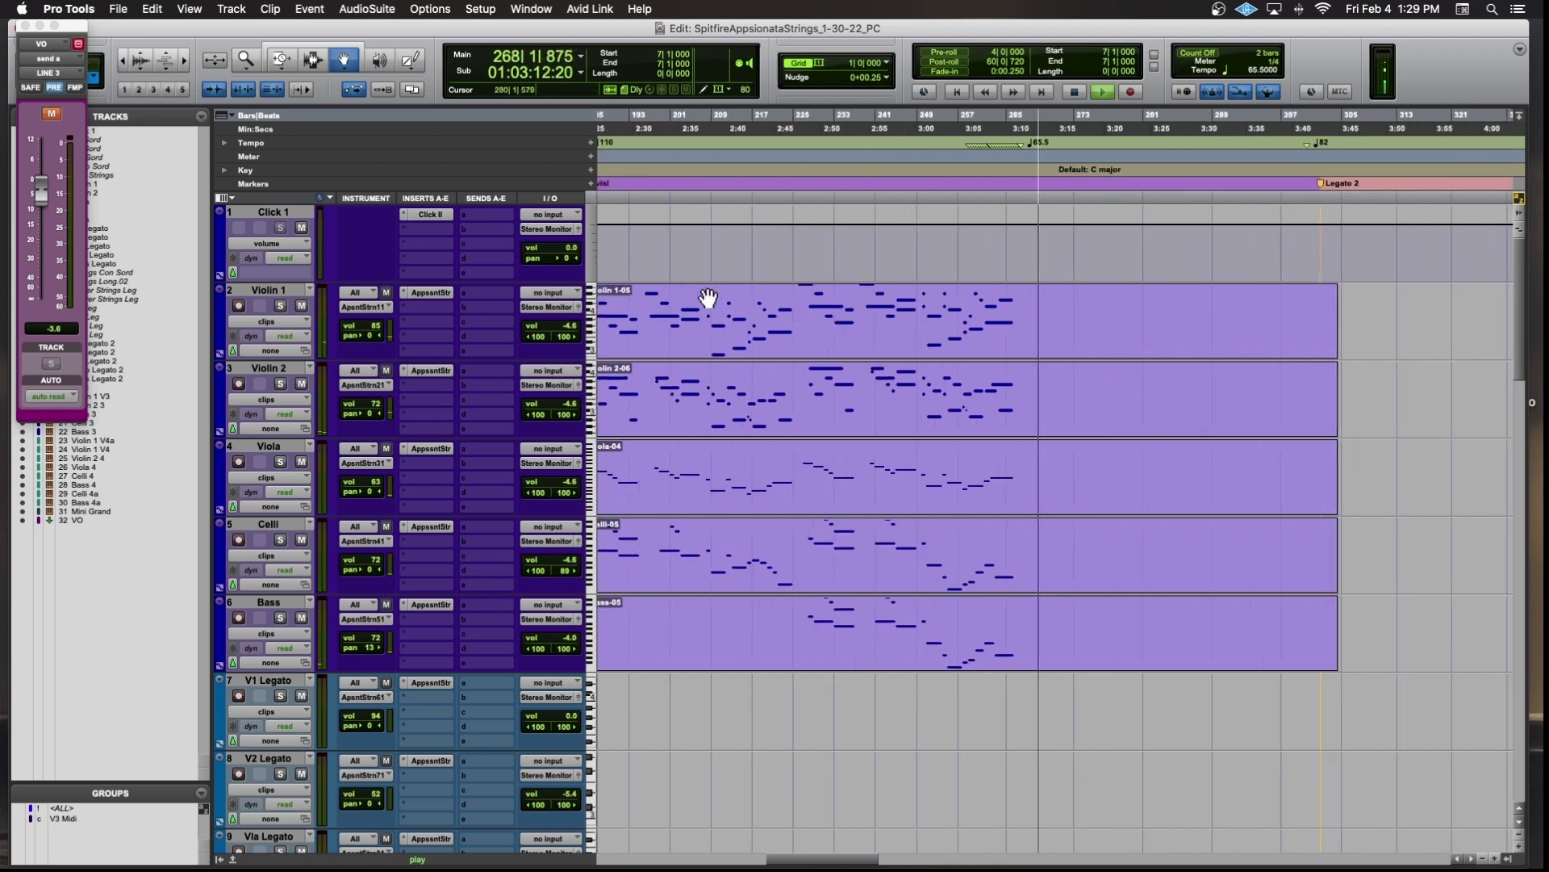
{"action": "scroll", "coordinate": [708, 298], "scroll_direction": "right", "scroll_amount": 4}
{"action": "scroll", "coordinate": [709, 298], "scroll_direction": "left", "scroll_amount": 1}
{"action": "key", "text": "space"}
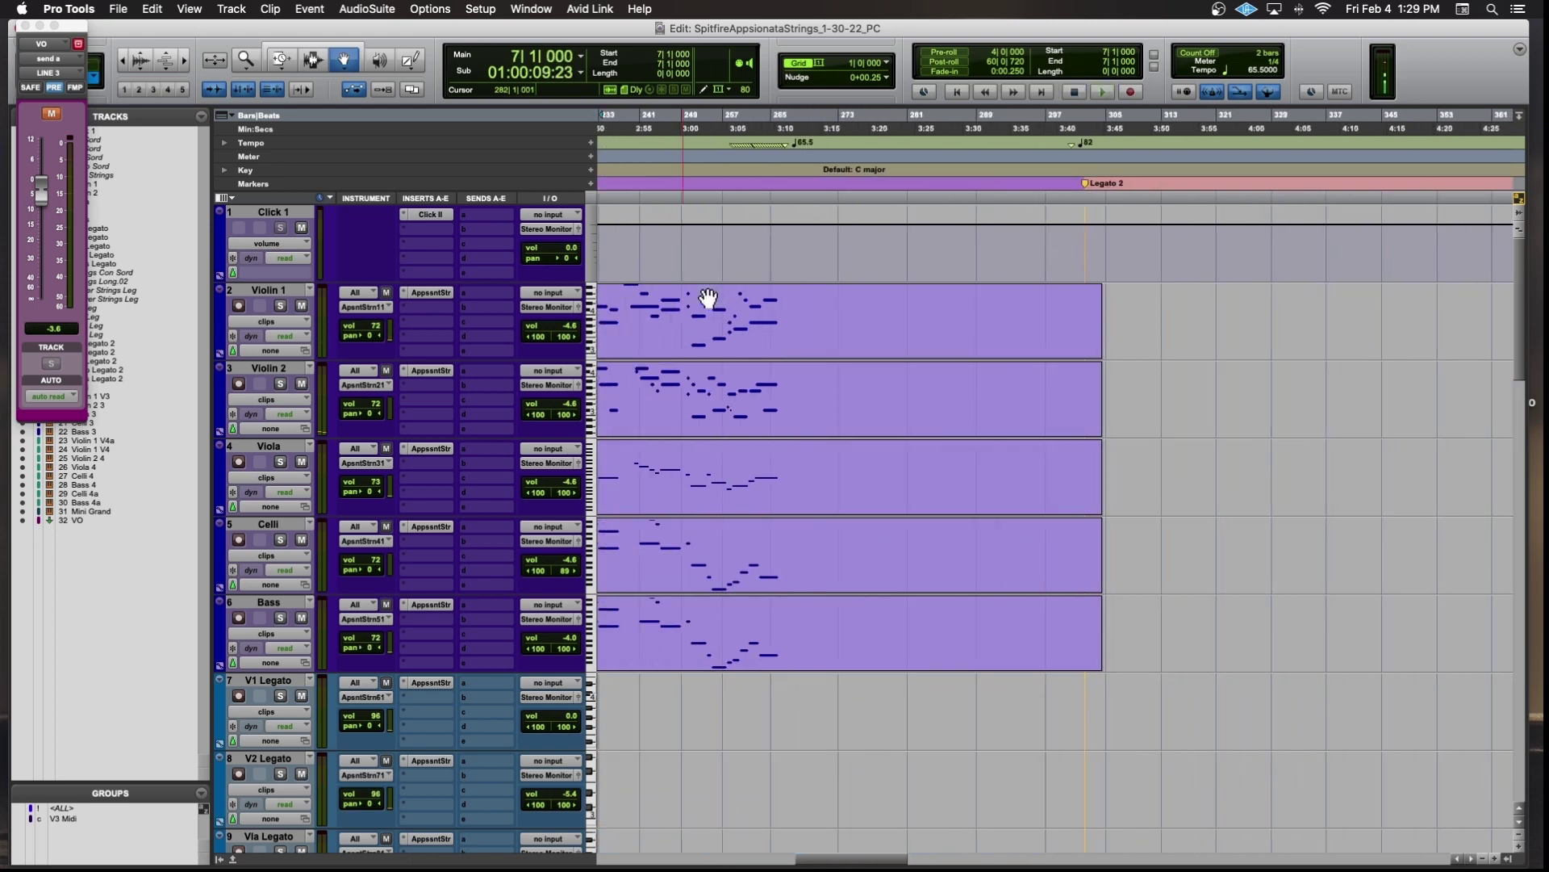
Play a short passage from bar 85 on the Violin 1 track in the first Divisi section.
{"action": "scroll", "coordinate": [709, 298], "scroll_direction": "left", "scroll_amount": 10}
{"action": "scroll", "coordinate": [709, 298], "scroll_direction": "left", "scroll_amount": 6}
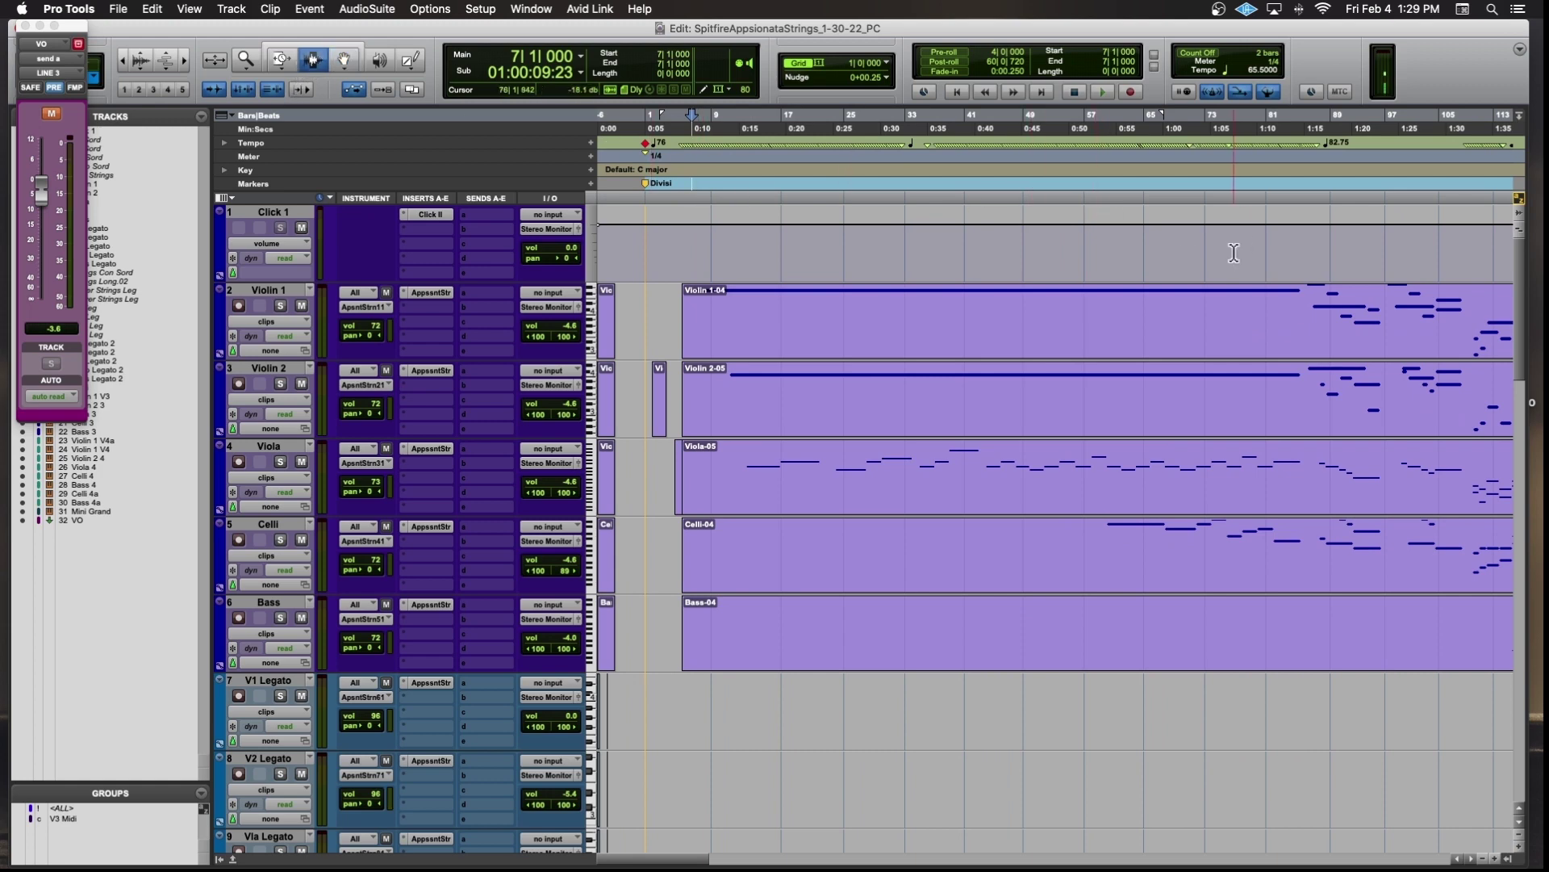
{"action": "left_click", "coordinate": [1307, 315]}
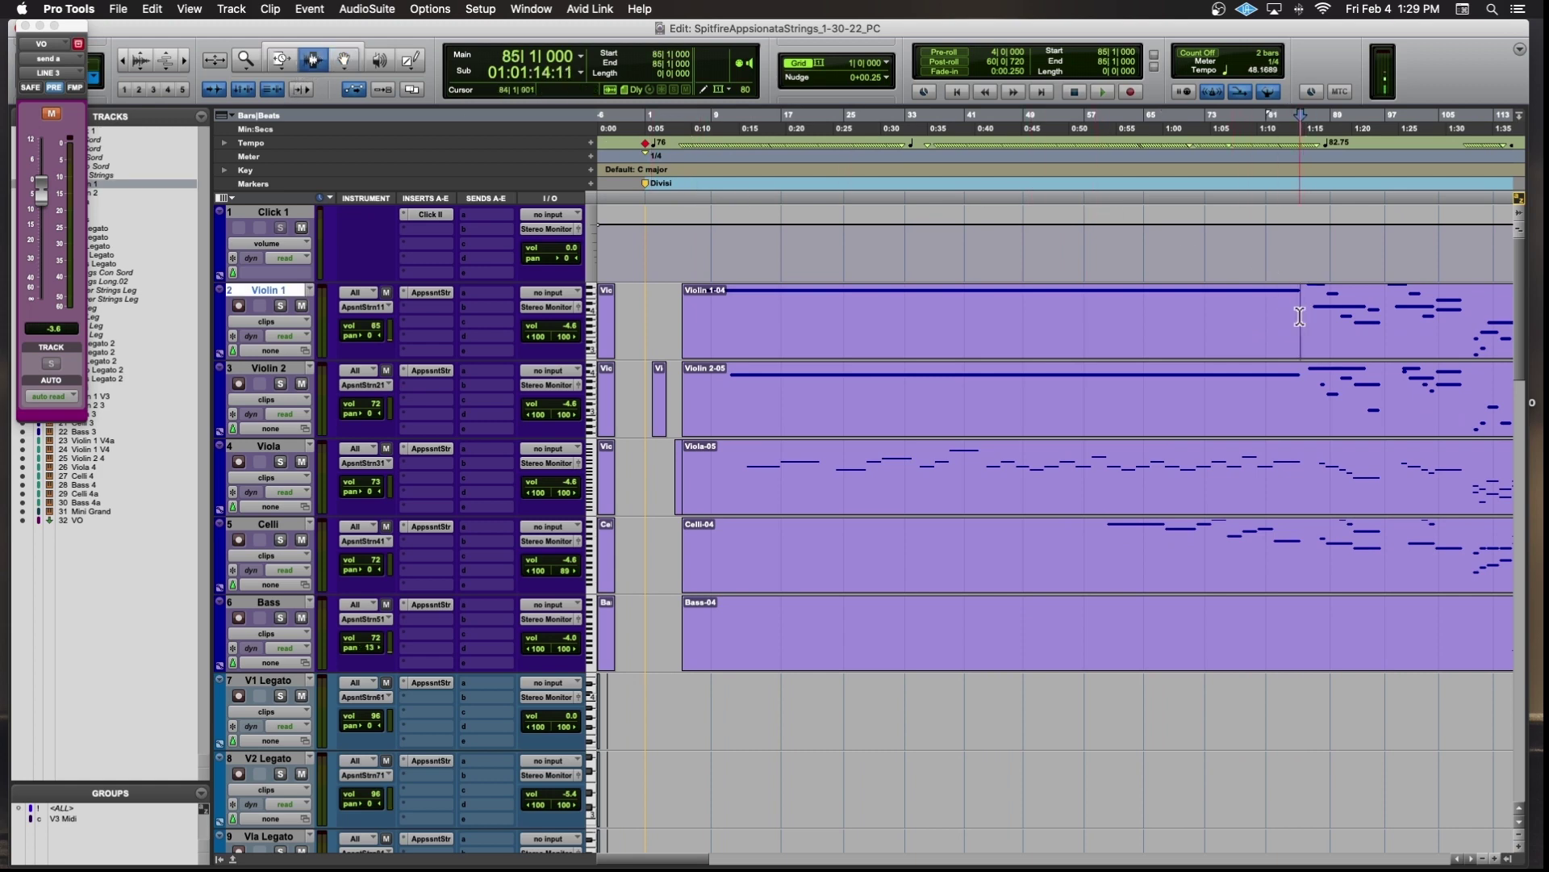
{"action": "key", "text": "space"}
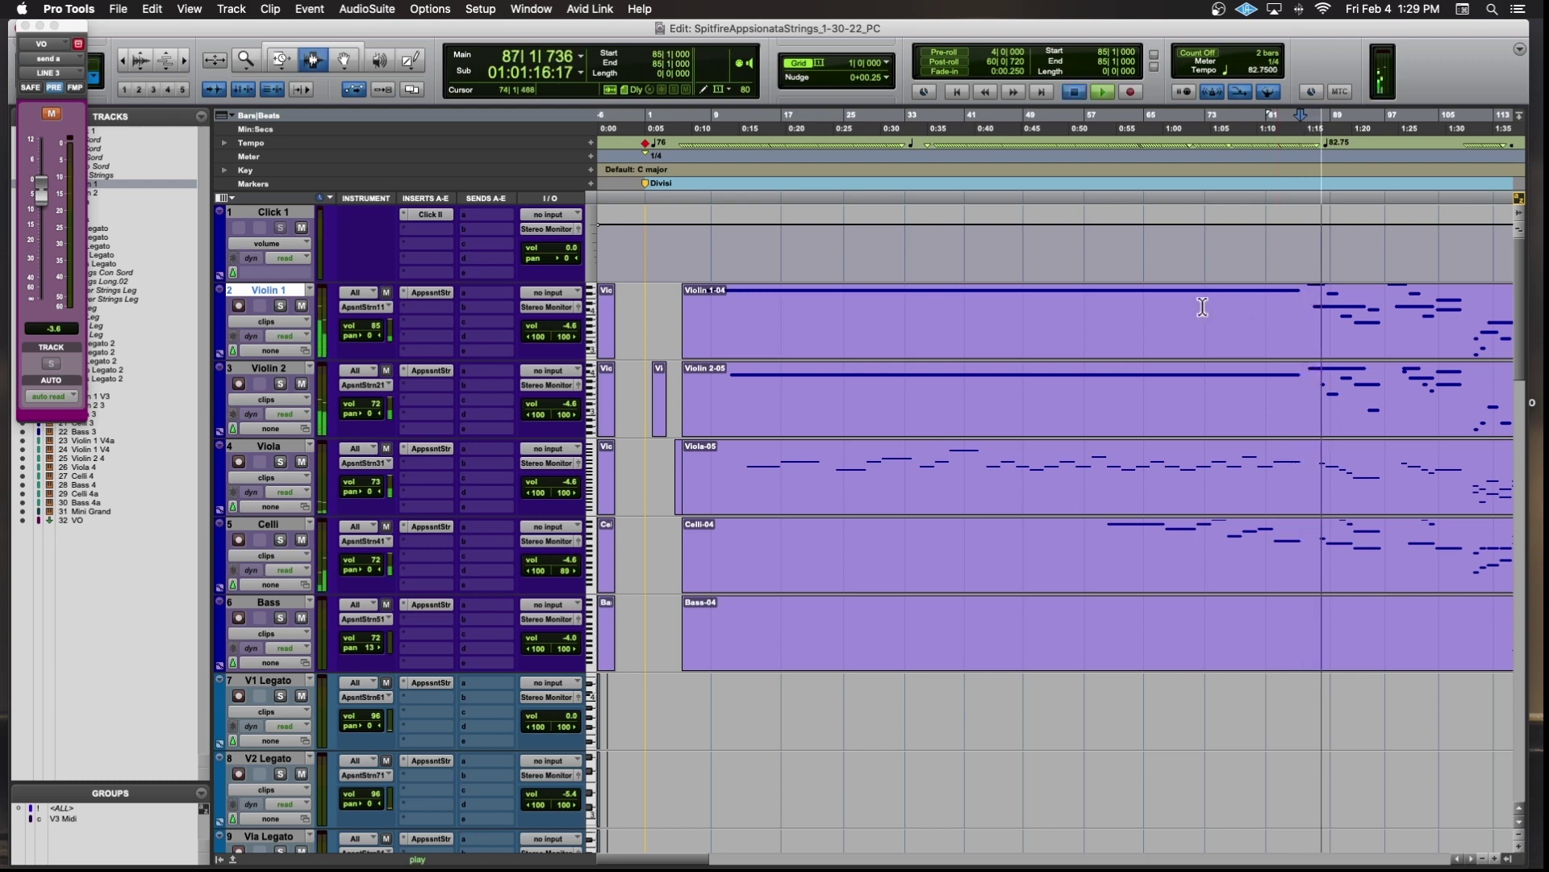
{"action": "key", "text": "space"}
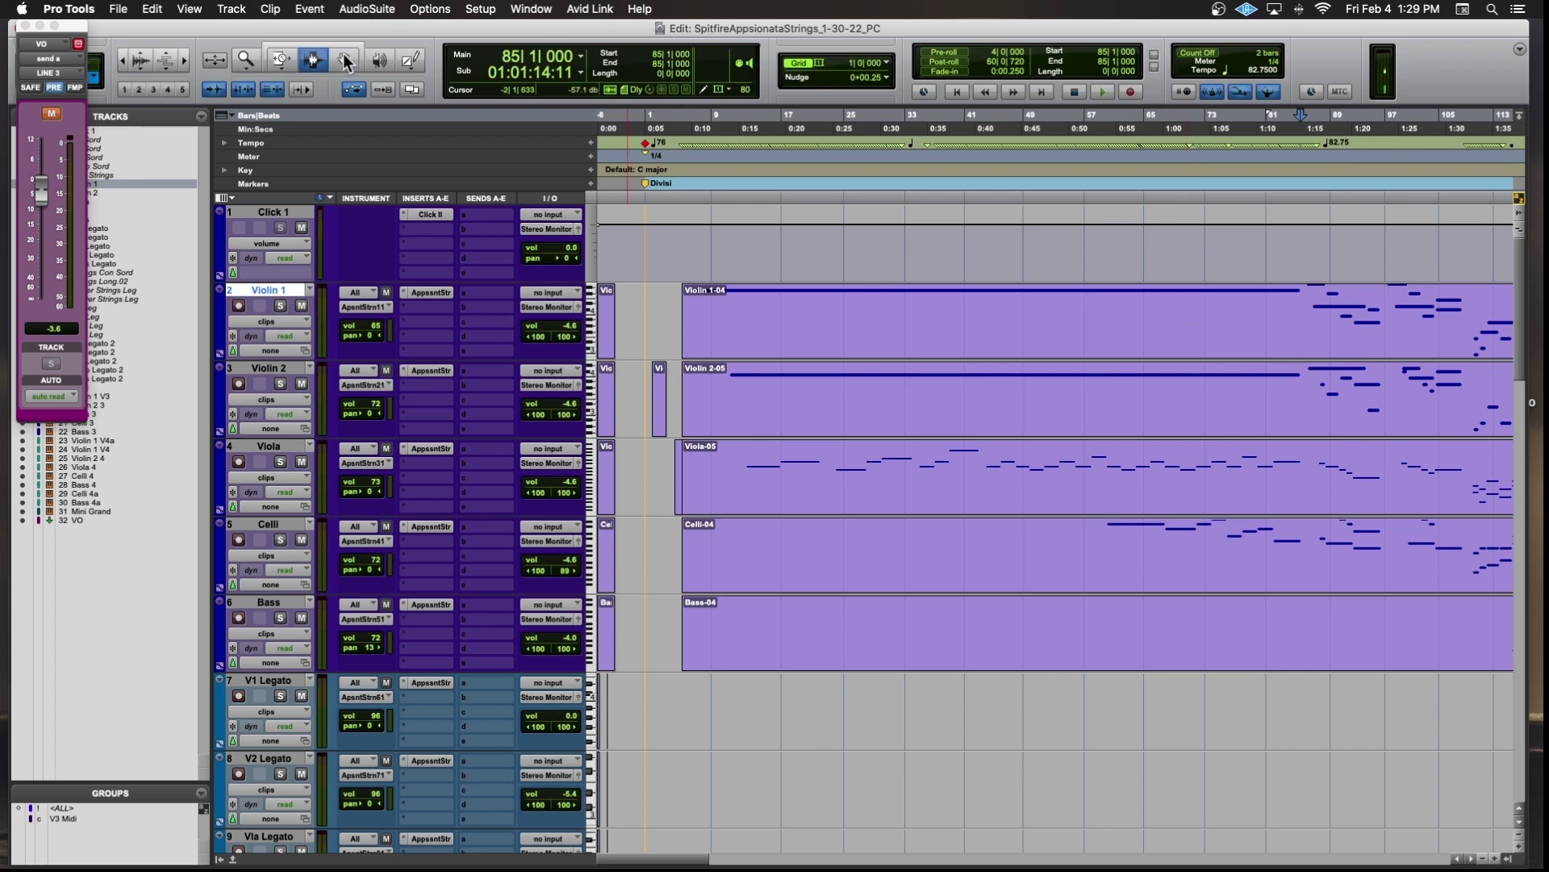
Open the Violin 1-04 clip in an enlarged docked MIDI editor and close the floating VO fader window.
{"action": "double_click", "coordinate": [730, 305]}
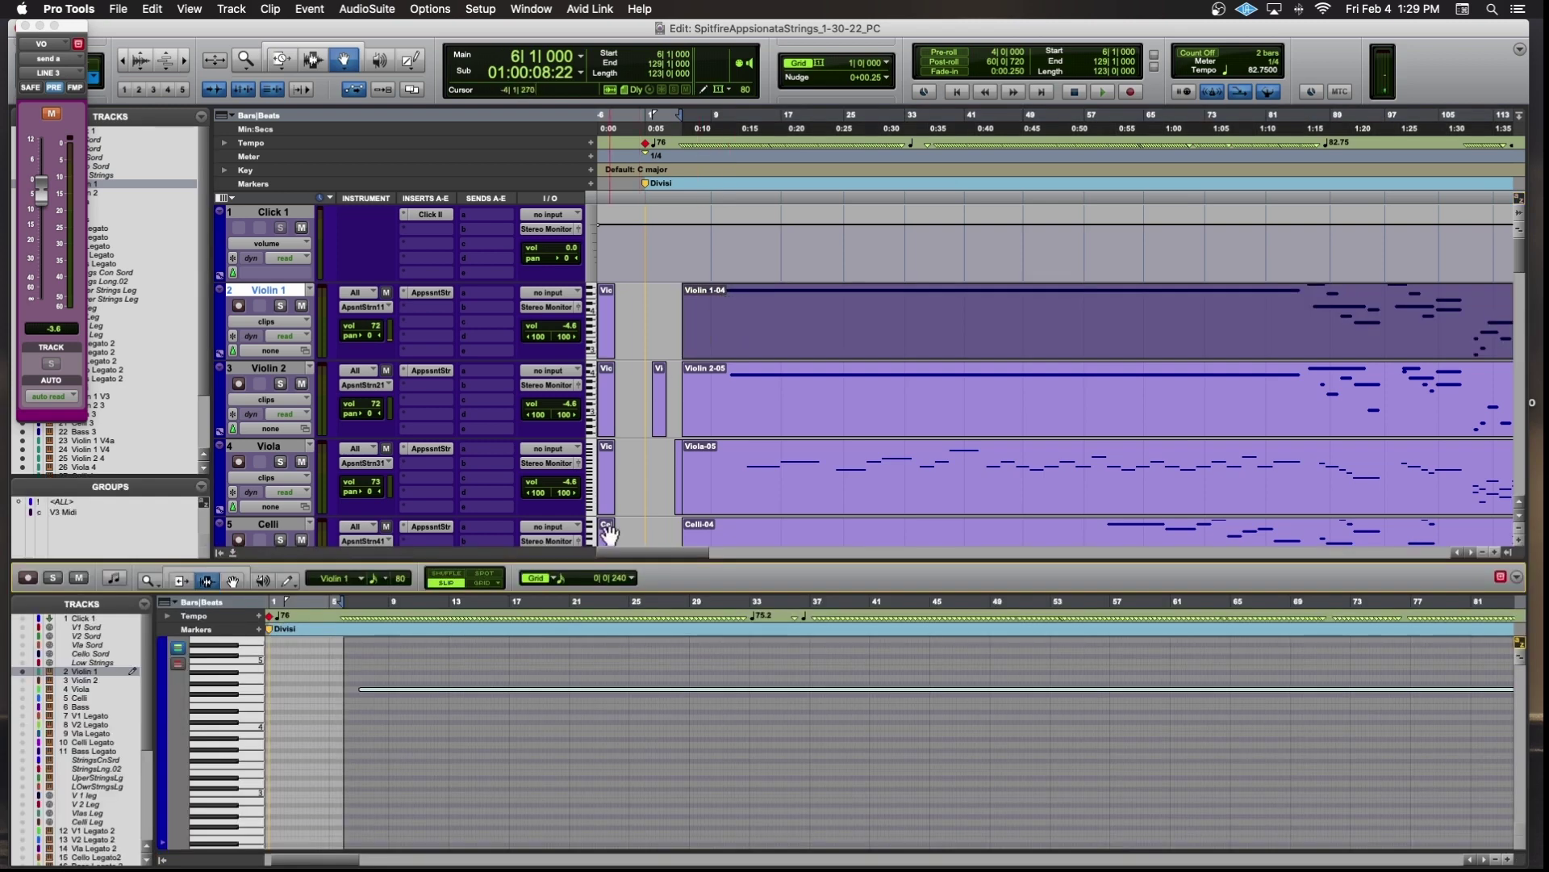
{"action": "left_click_drag", "start_coordinate": [604, 558], "coordinate": [614, 322]}
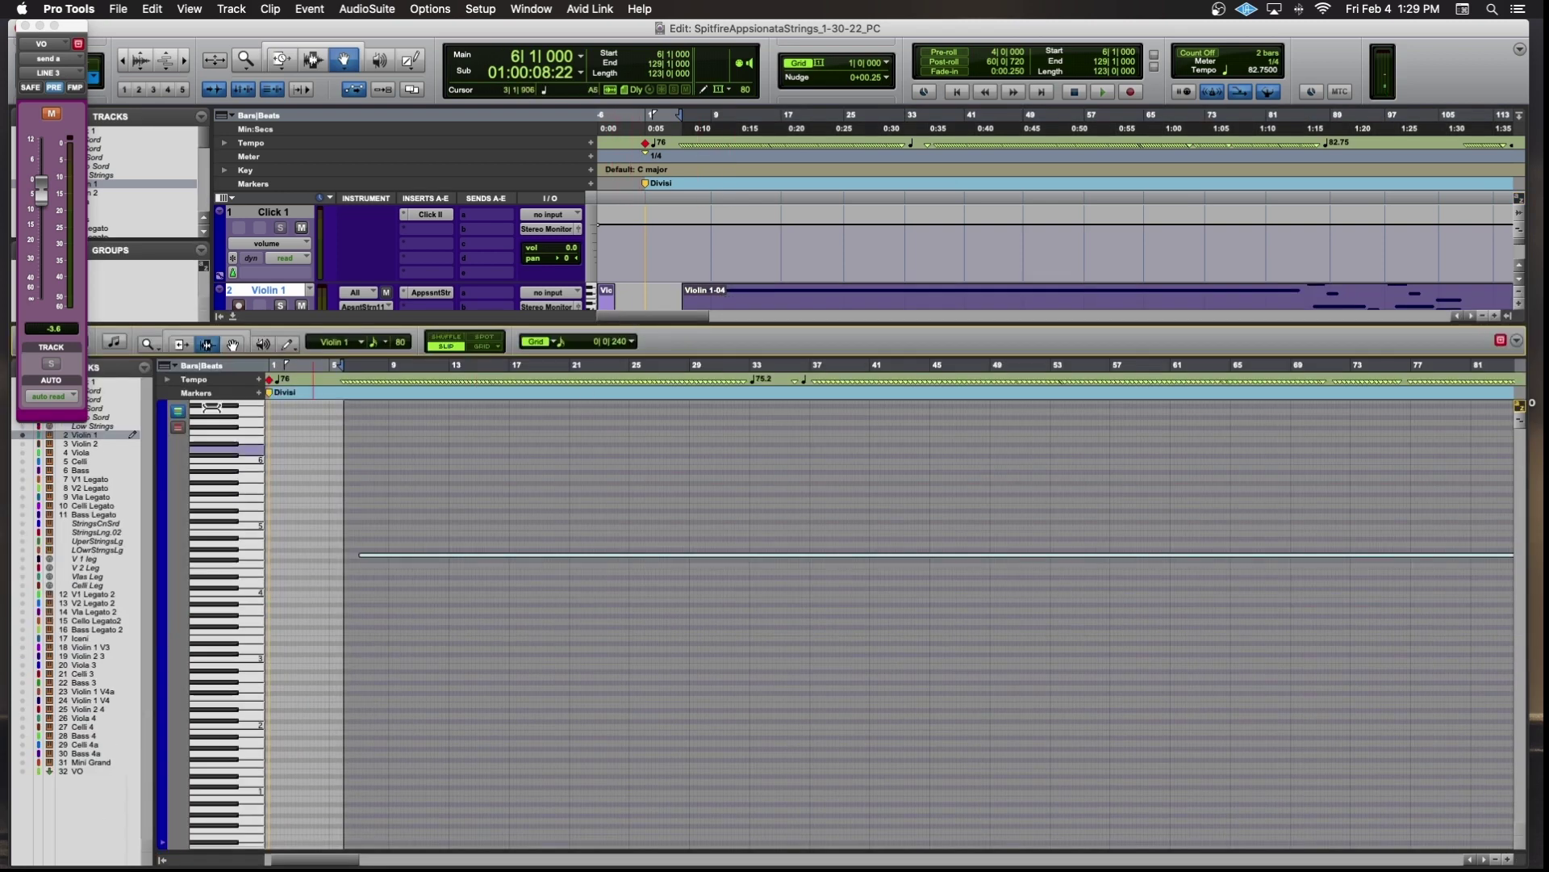
{"action": "left_click", "coordinate": [25, 25]}
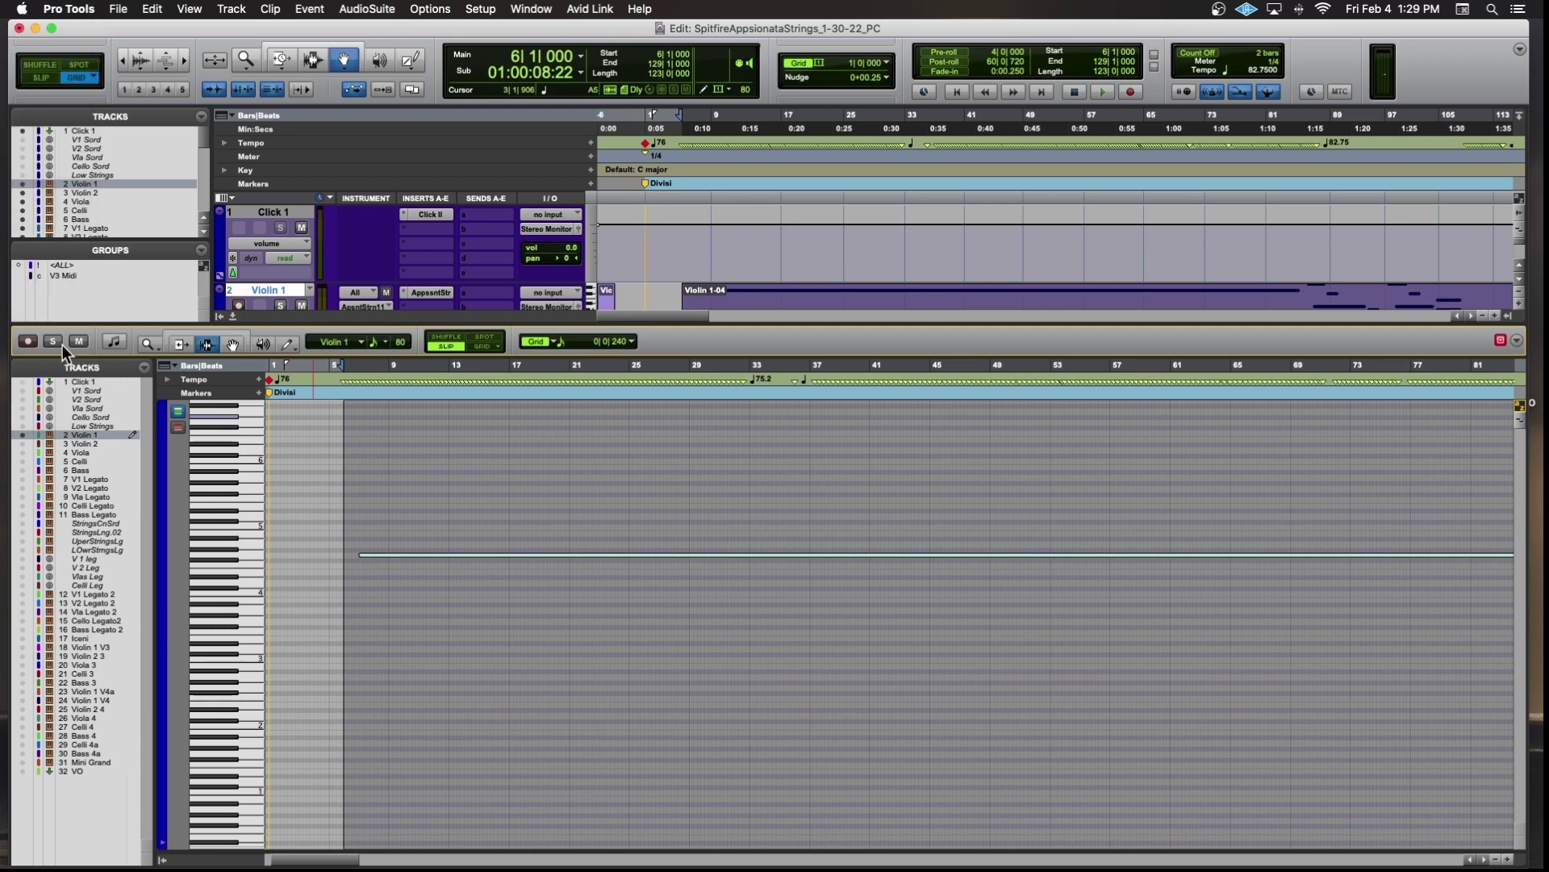
Solo Violin 1 and play it from bar 5 with the mod wheel lane shown beneath its notes.
{"action": "left_click", "coordinate": [337, 405]}
{"action": "key", "text": "space"}
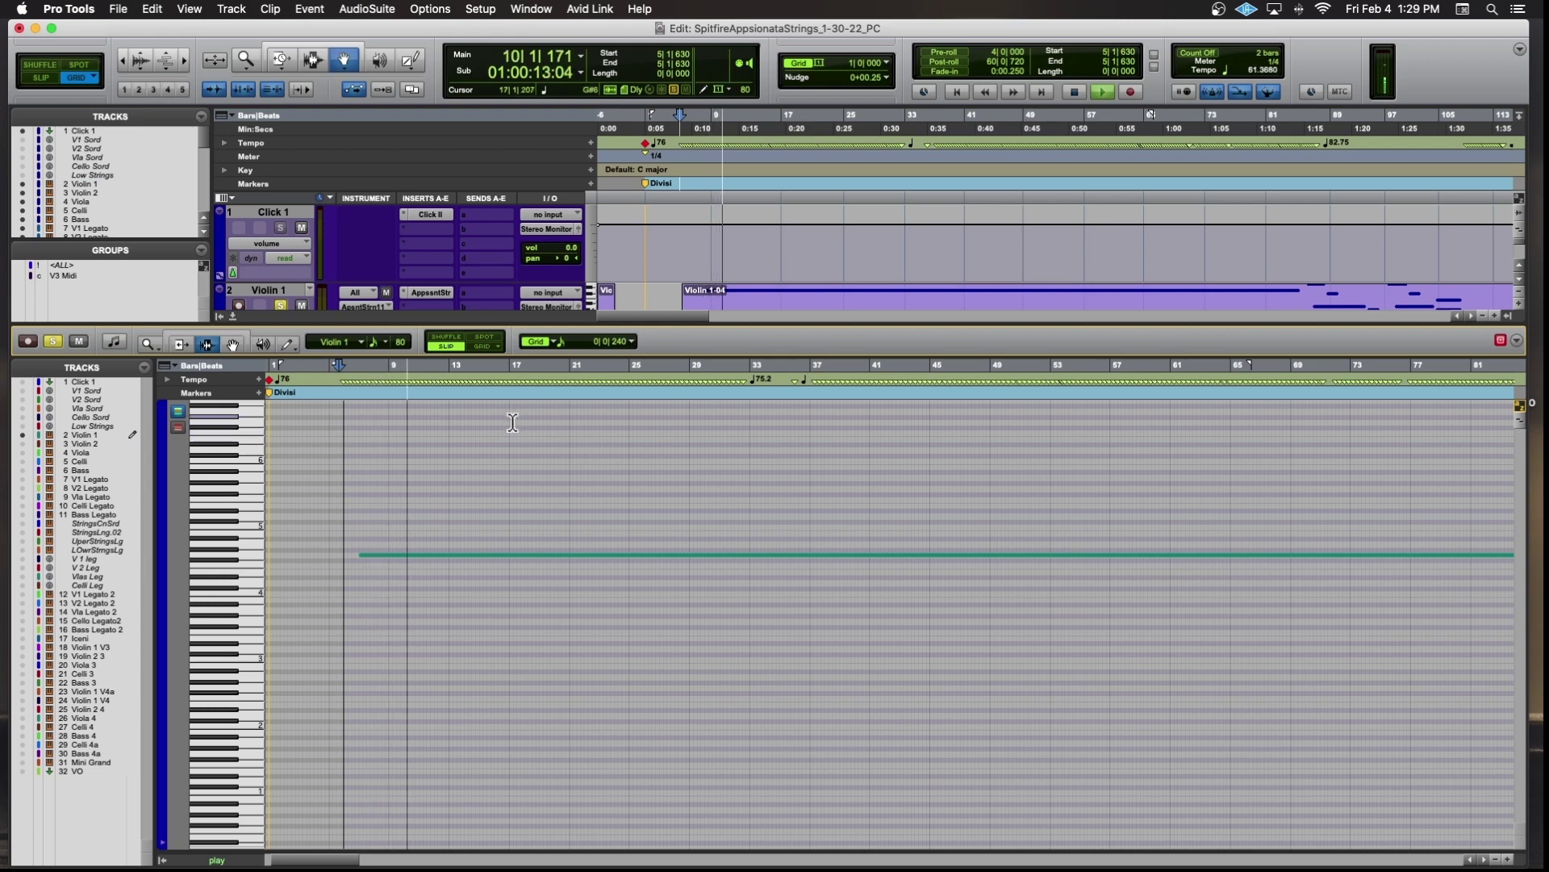
{"action": "left_click", "coordinate": [163, 859]}
{"action": "left_click", "coordinate": [162, 665]}
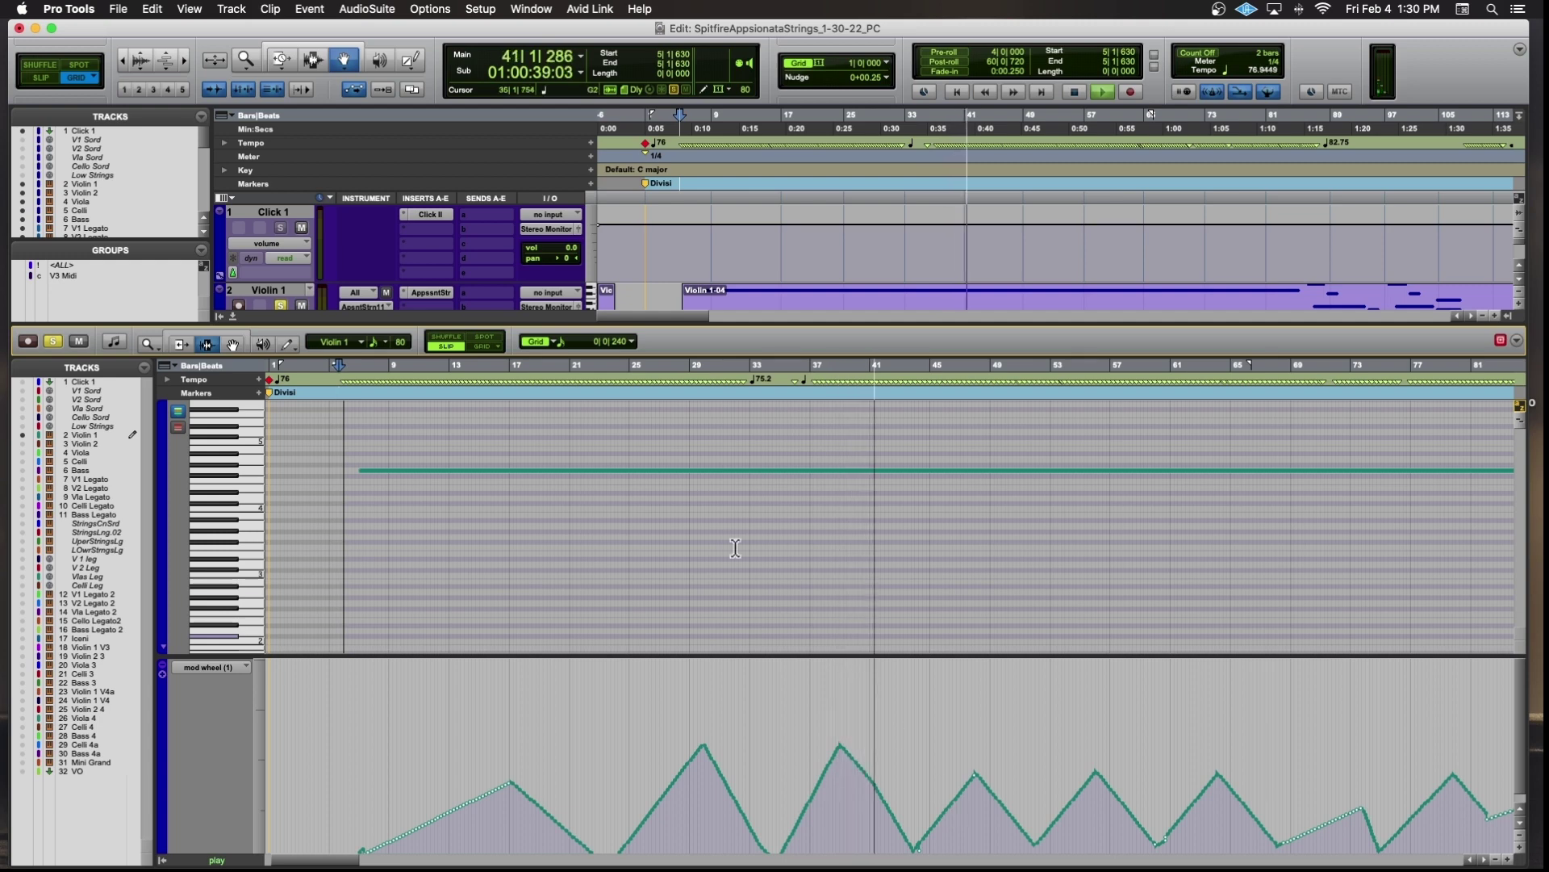
{"action": "key", "text": "space"}
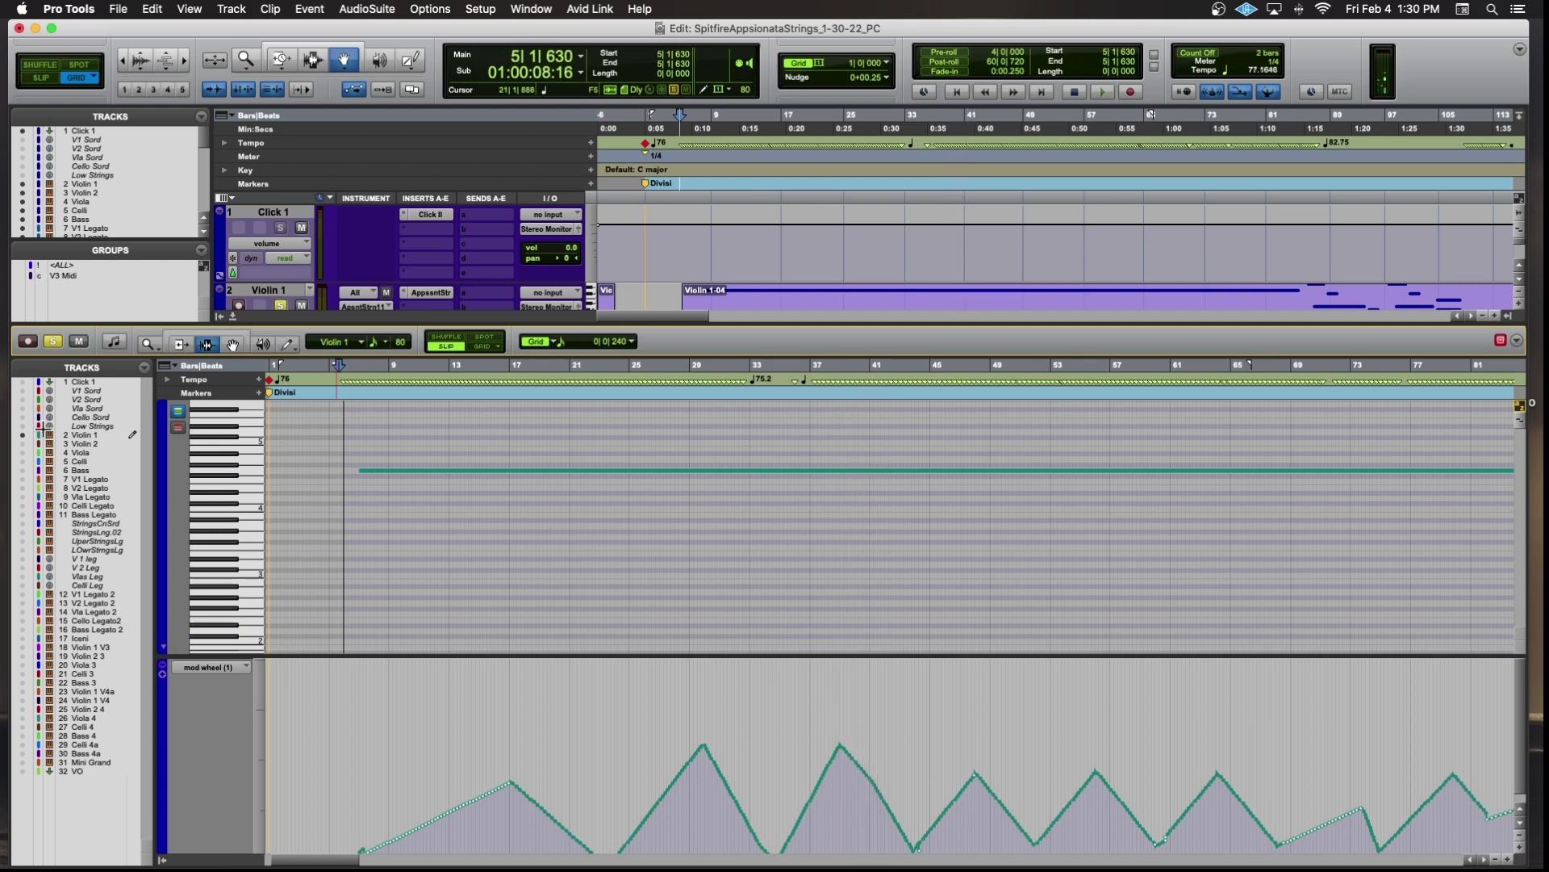
Show Violin 2's notes alongside Violin 1's in the MIDI editor and play the two soloed parts from bar 6.
{"action": "left_click", "coordinate": [23, 444]}
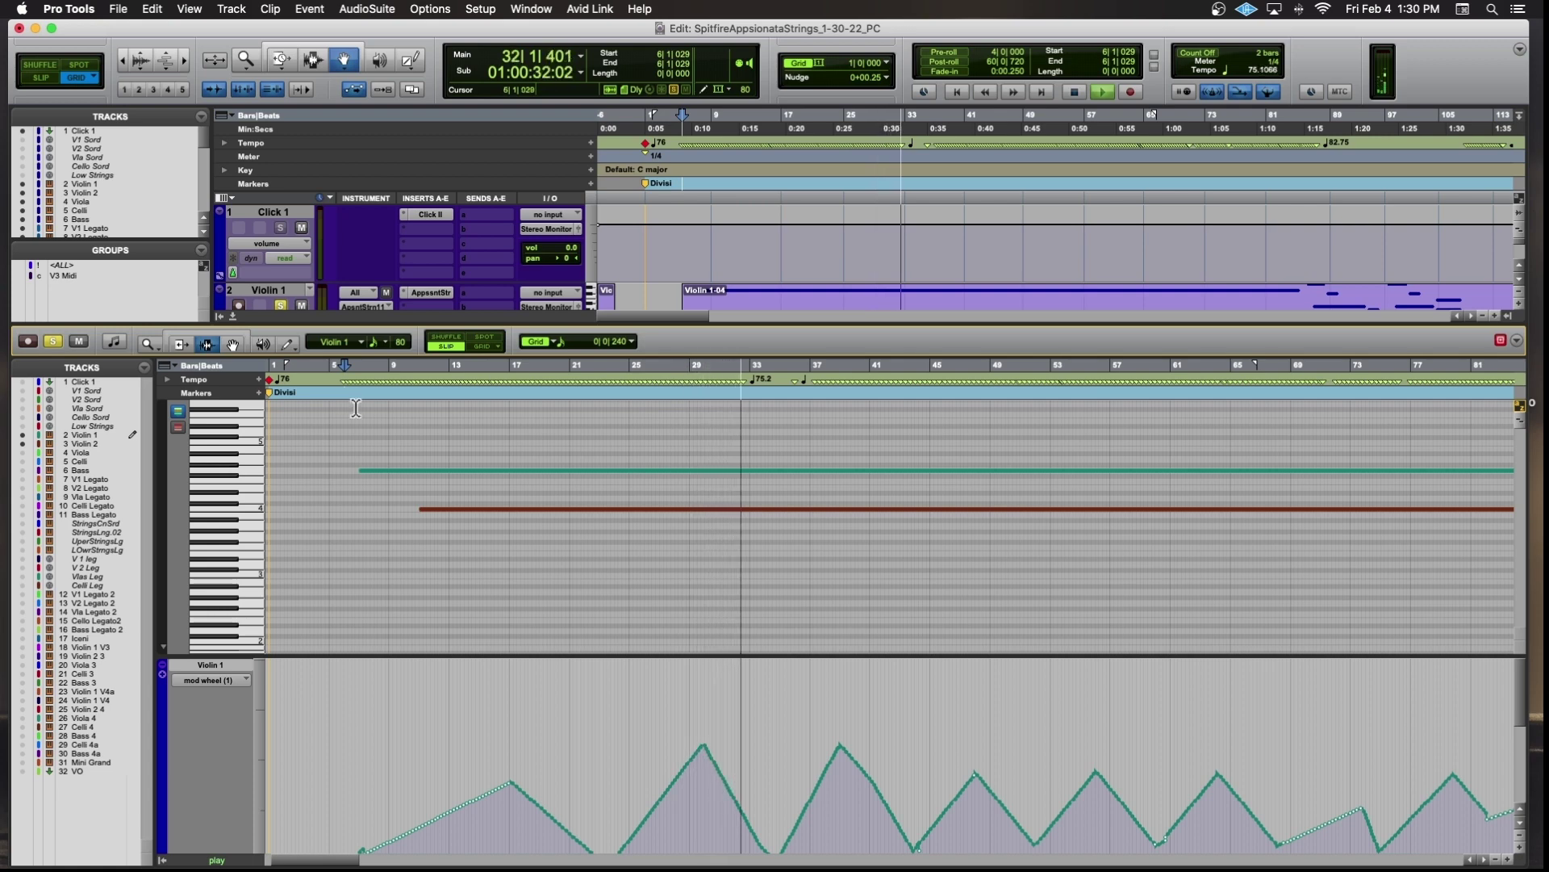
{"action": "key", "text": "space"}
{"action": "scroll", "coordinate": [822, 456], "scroll_direction": "right", "scroll_amount": 10}
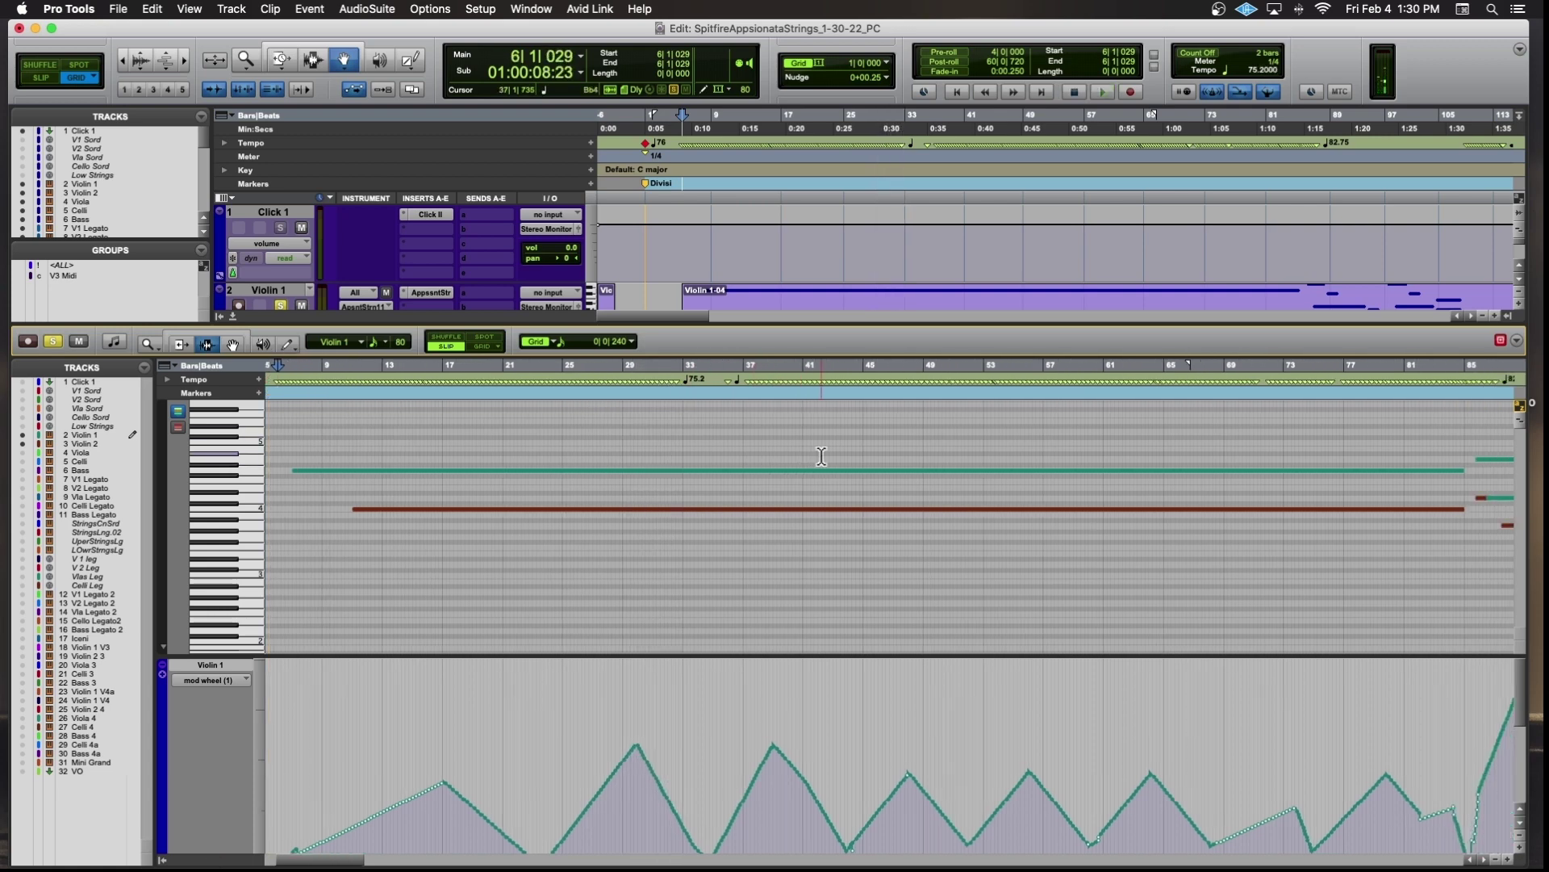
{"action": "scroll", "coordinate": [822, 456], "scroll_direction": "right", "scroll_amount": 20}
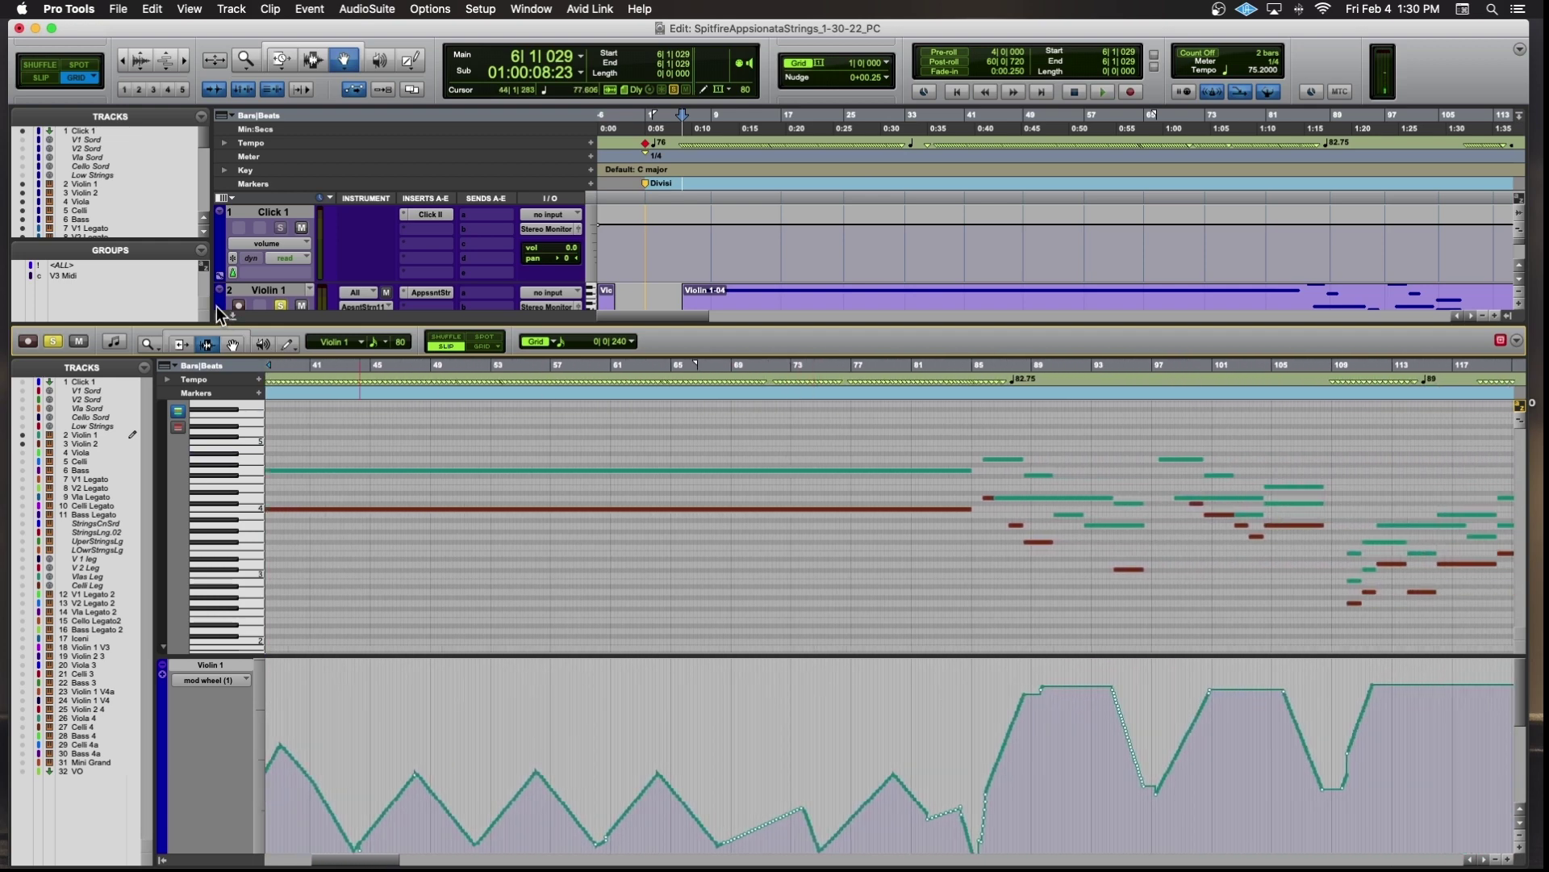
Solo the Viola track and add its notes to the MIDI editor with both violin parts.
{"action": "scroll", "coordinate": [279, 264], "scroll_direction": "down", "scroll_amount": 4}
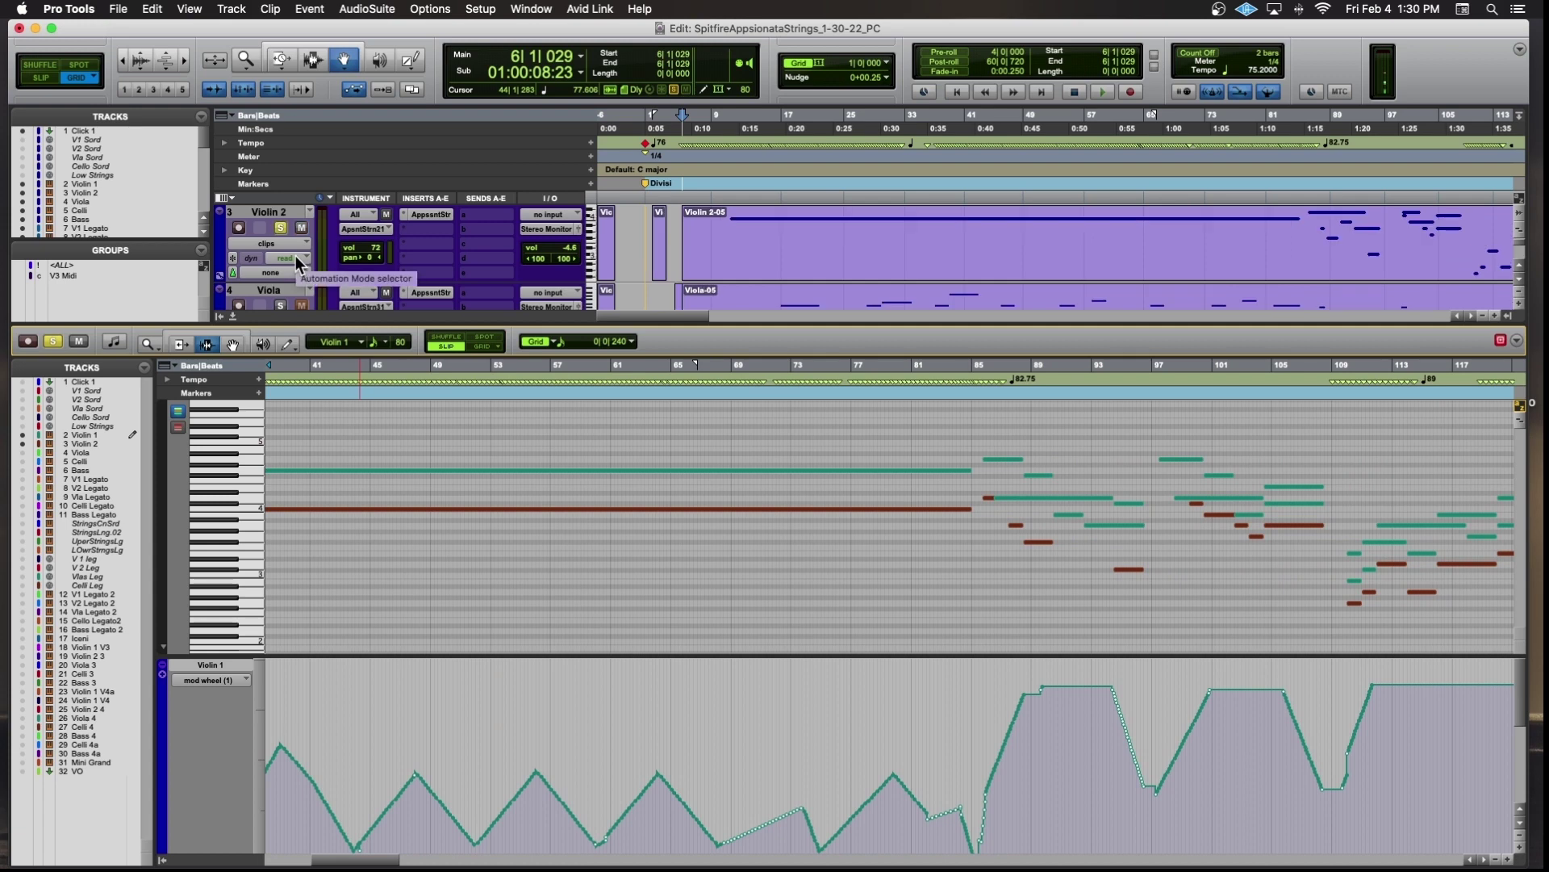
{"action": "left_click", "coordinate": [280, 305]}
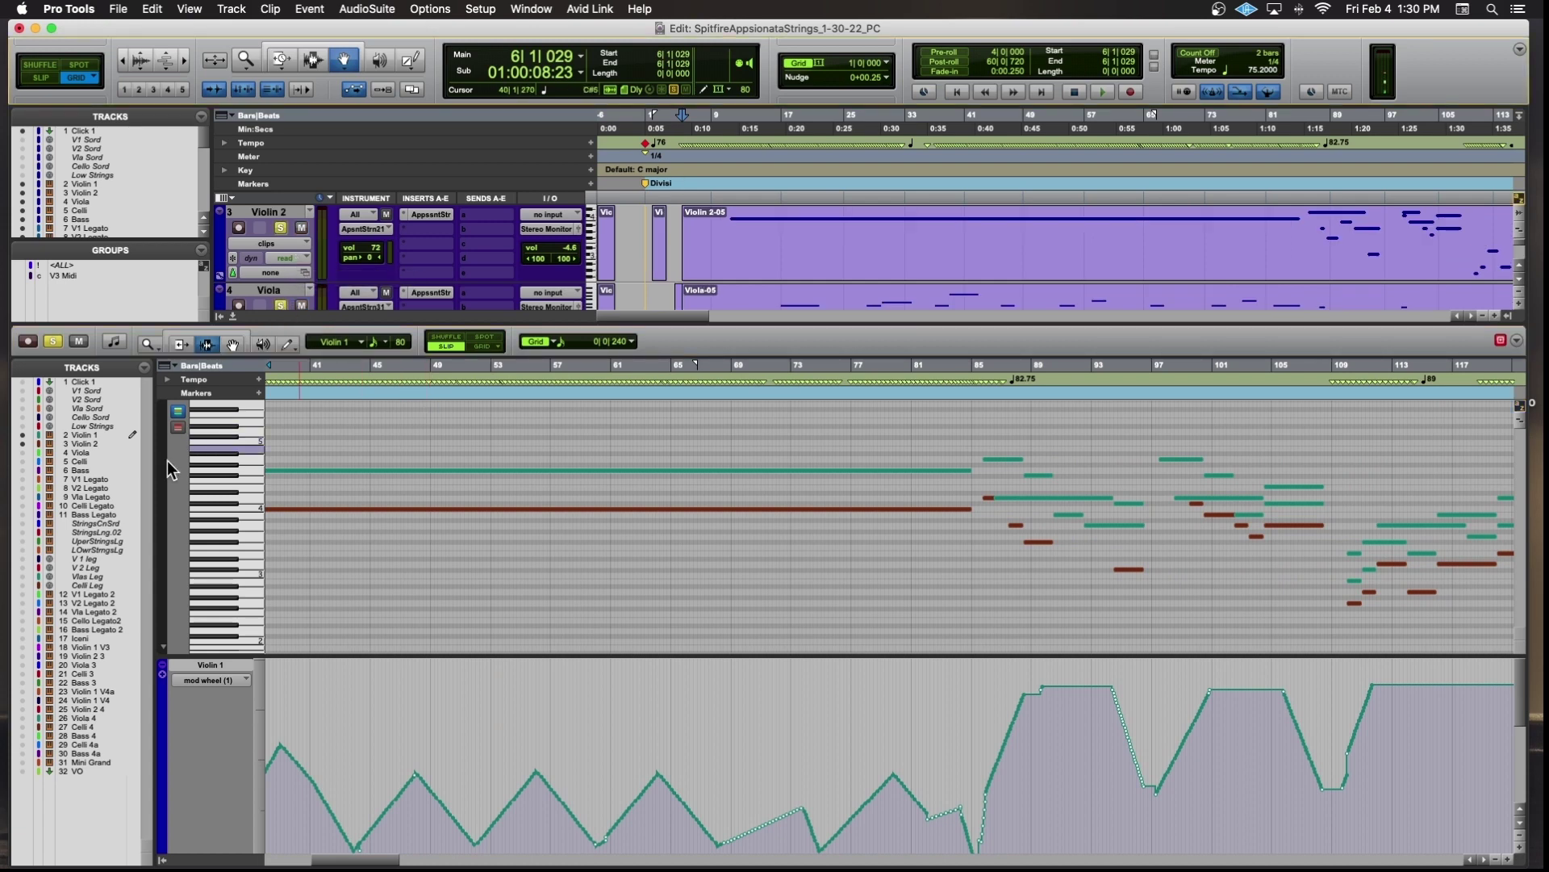
{"action": "left_click", "coordinate": [23, 453]}
{"action": "scroll", "coordinate": [406, 480], "scroll_direction": "left", "scroll_amount": 3}
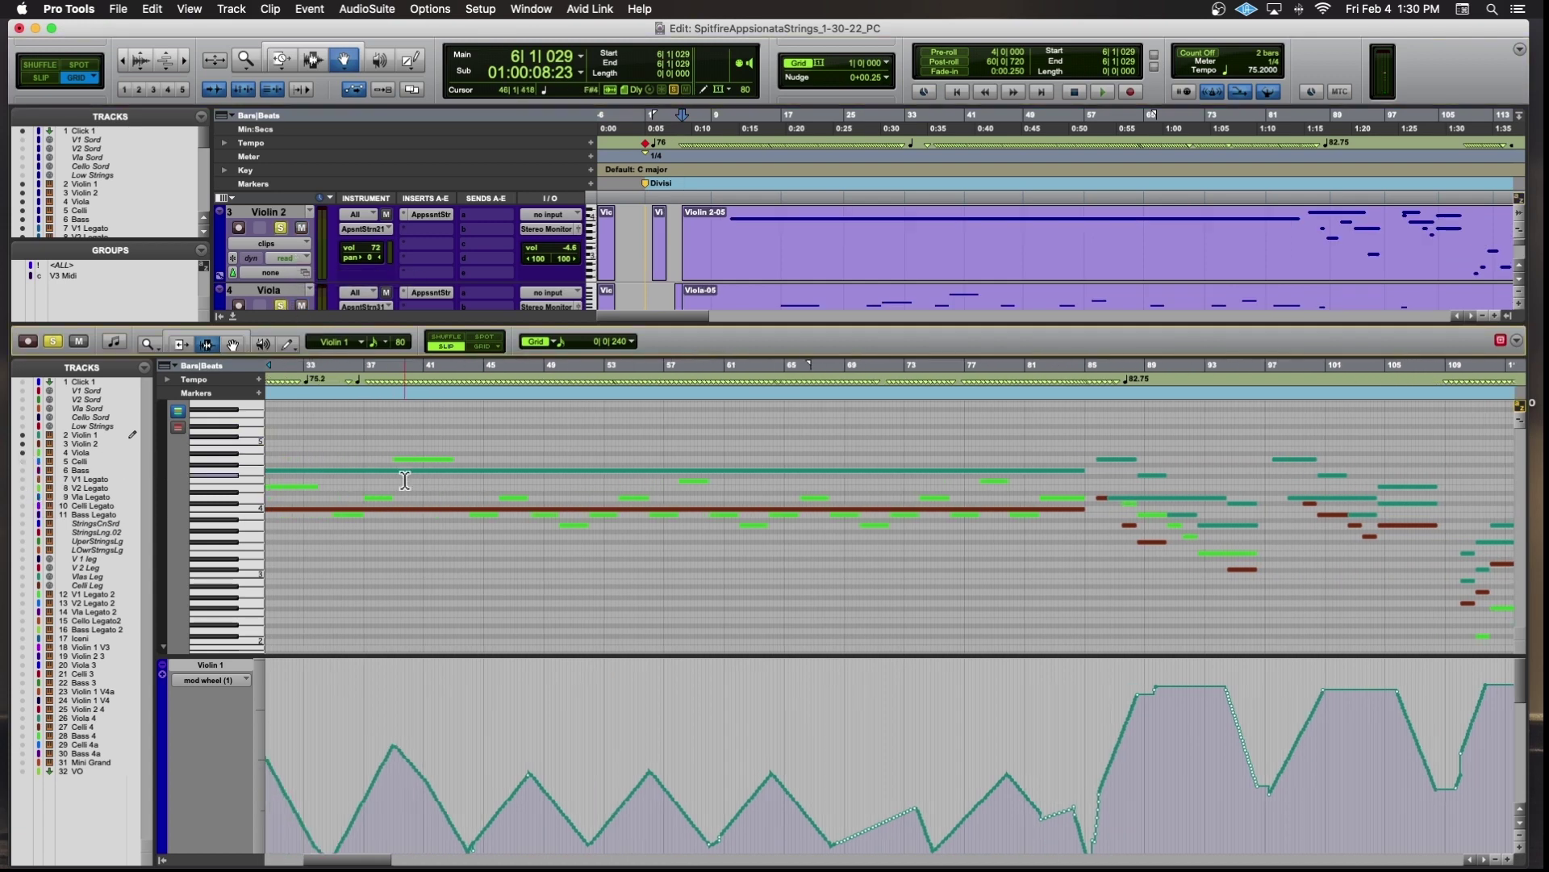
{"action": "scroll", "coordinate": [405, 480], "scroll_direction": "left", "scroll_amount": 5}
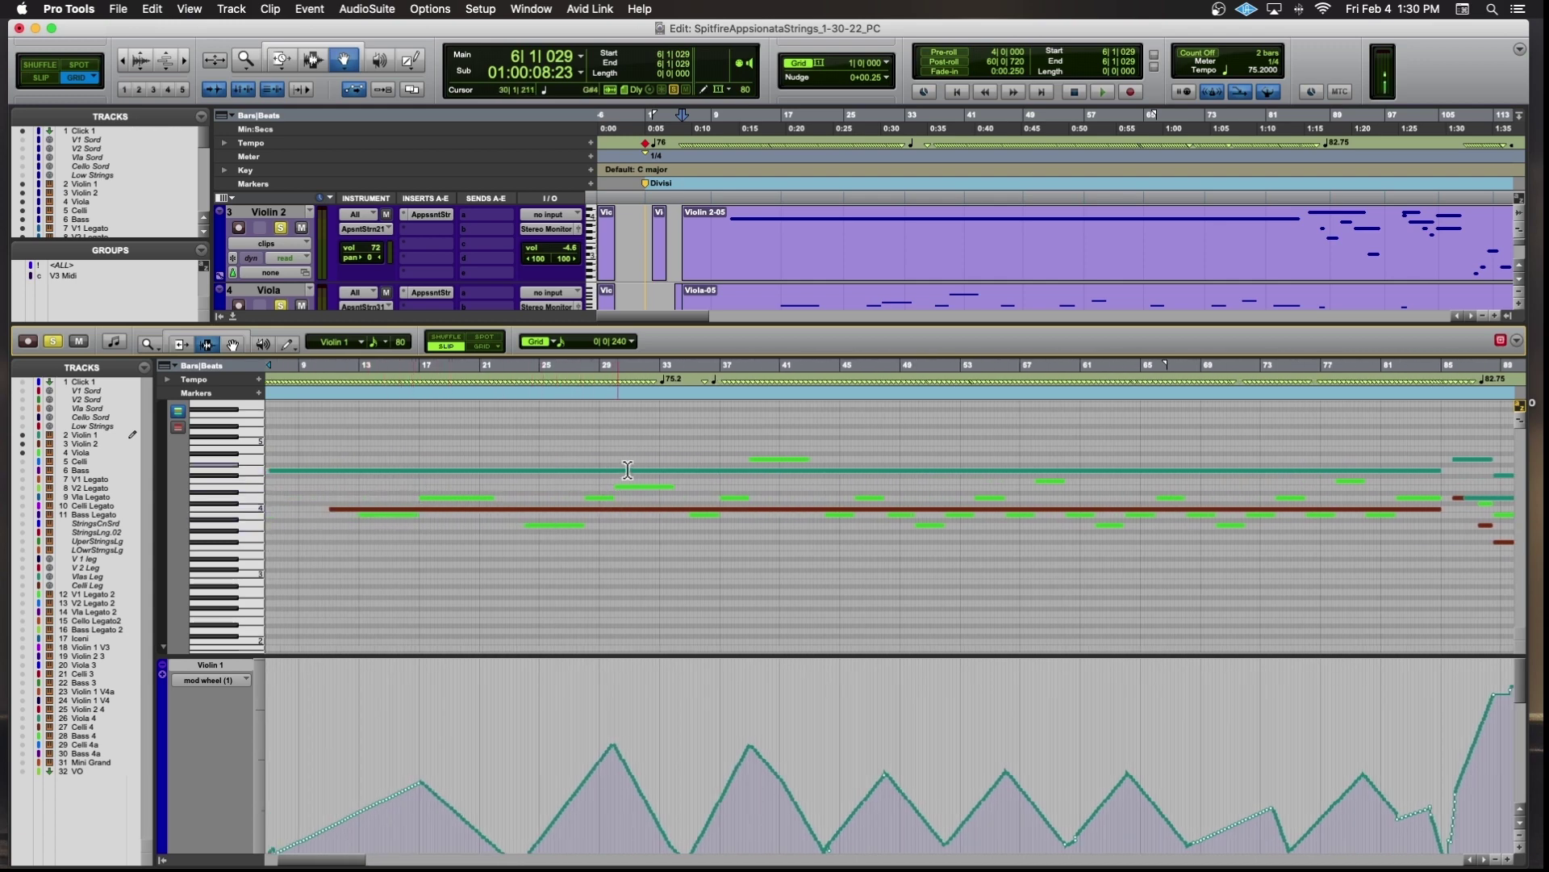
Play the violins and viola from bar 9 while examining the Viola's mod wheel curve.
{"action": "left_click", "coordinate": [302, 484]}
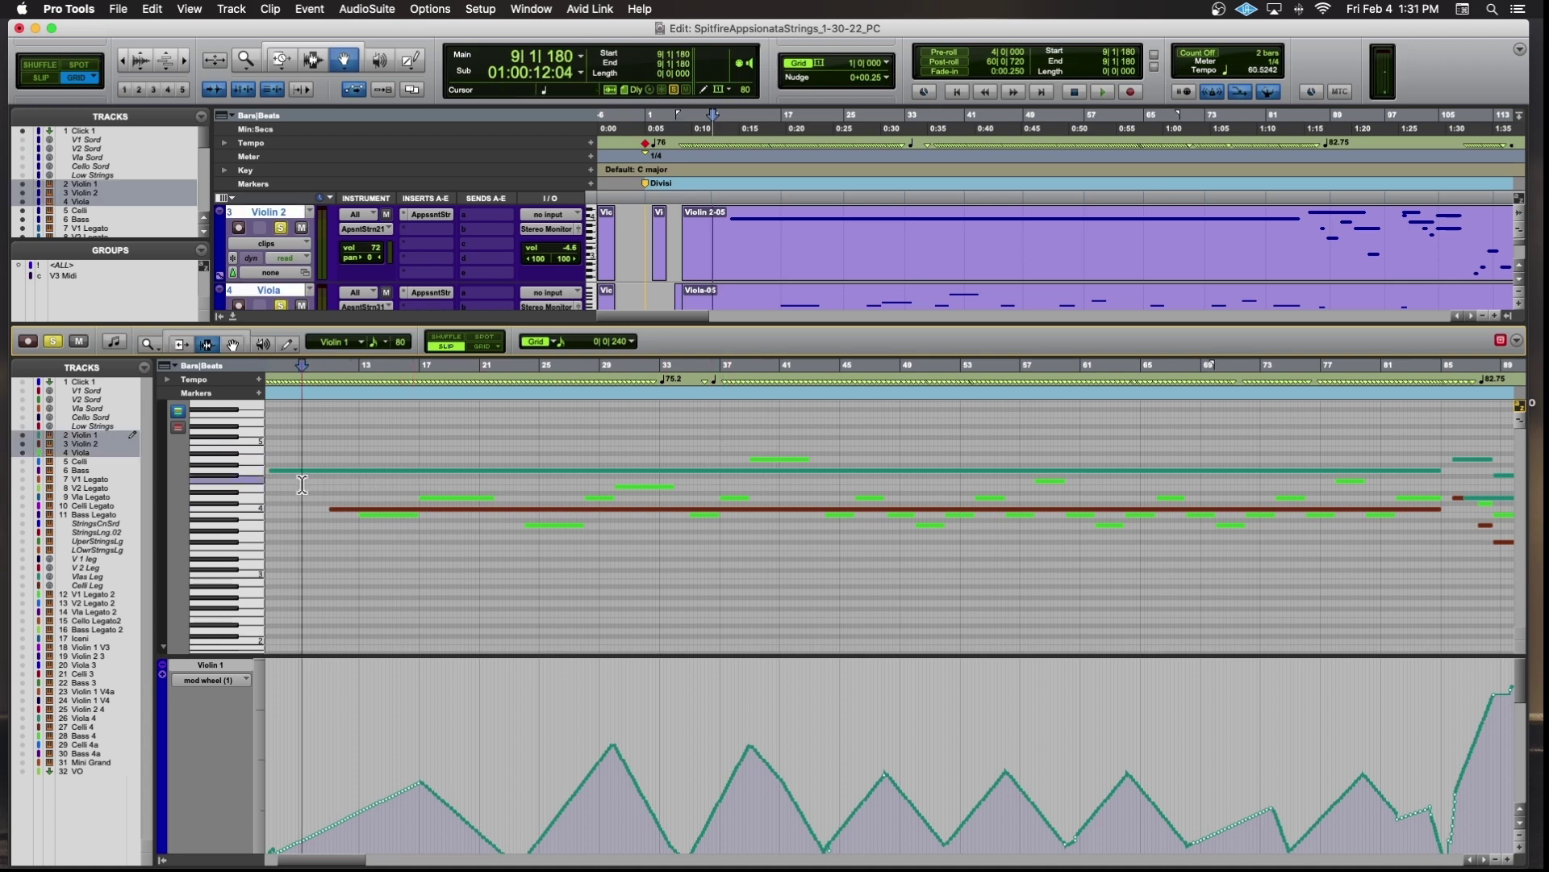
{"action": "left_click", "coordinate": [313, 491]}
{"action": "key", "text": "space"}
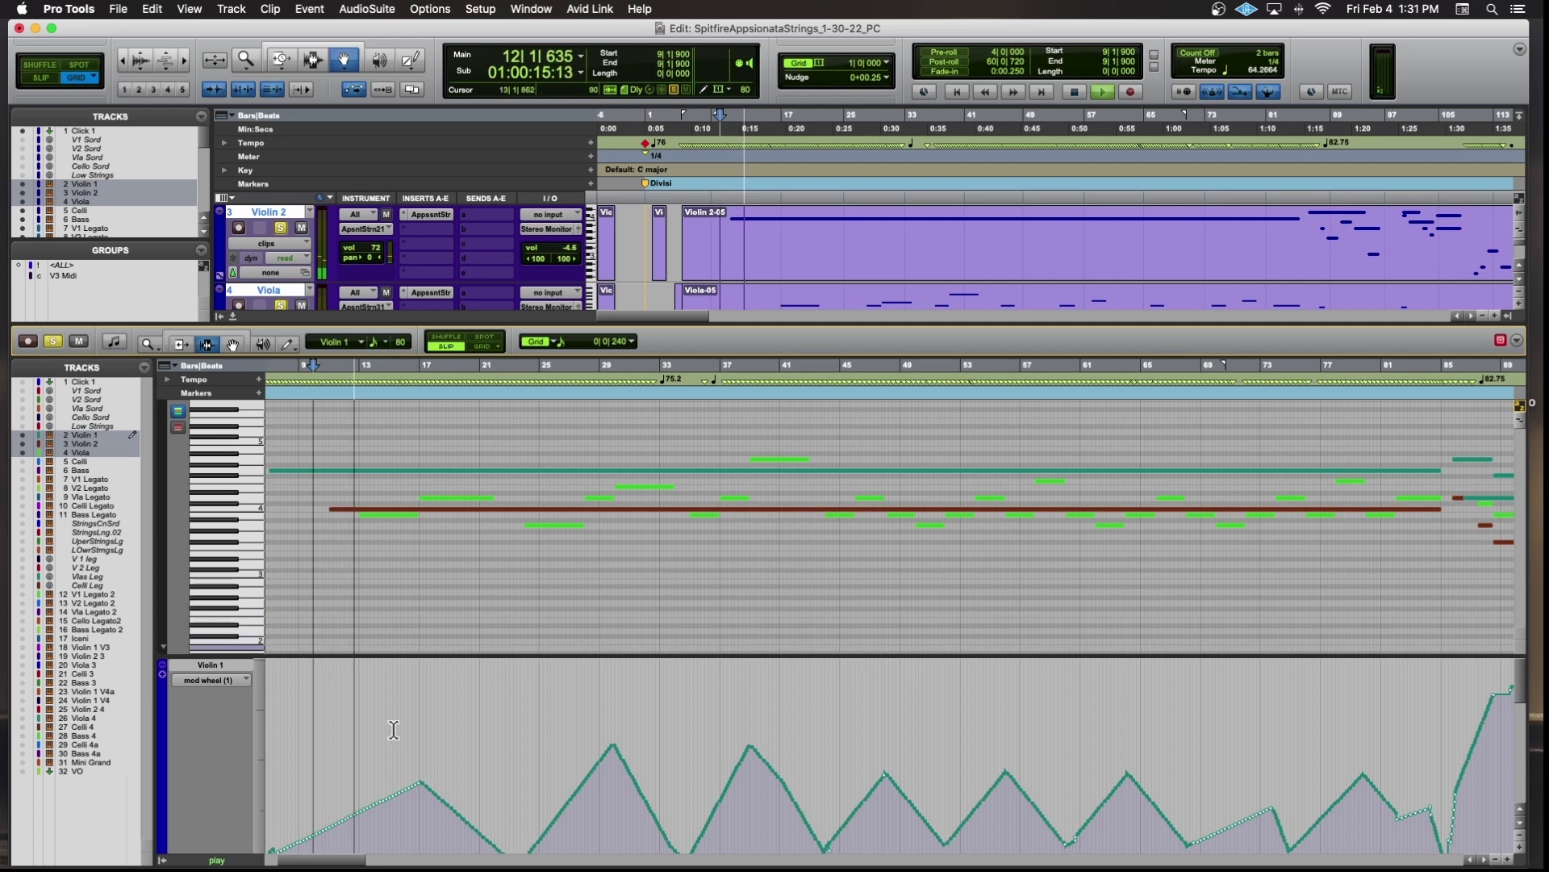
{"action": "scroll", "coordinate": [435, 743], "scroll_direction": "down", "scroll_amount": 3}
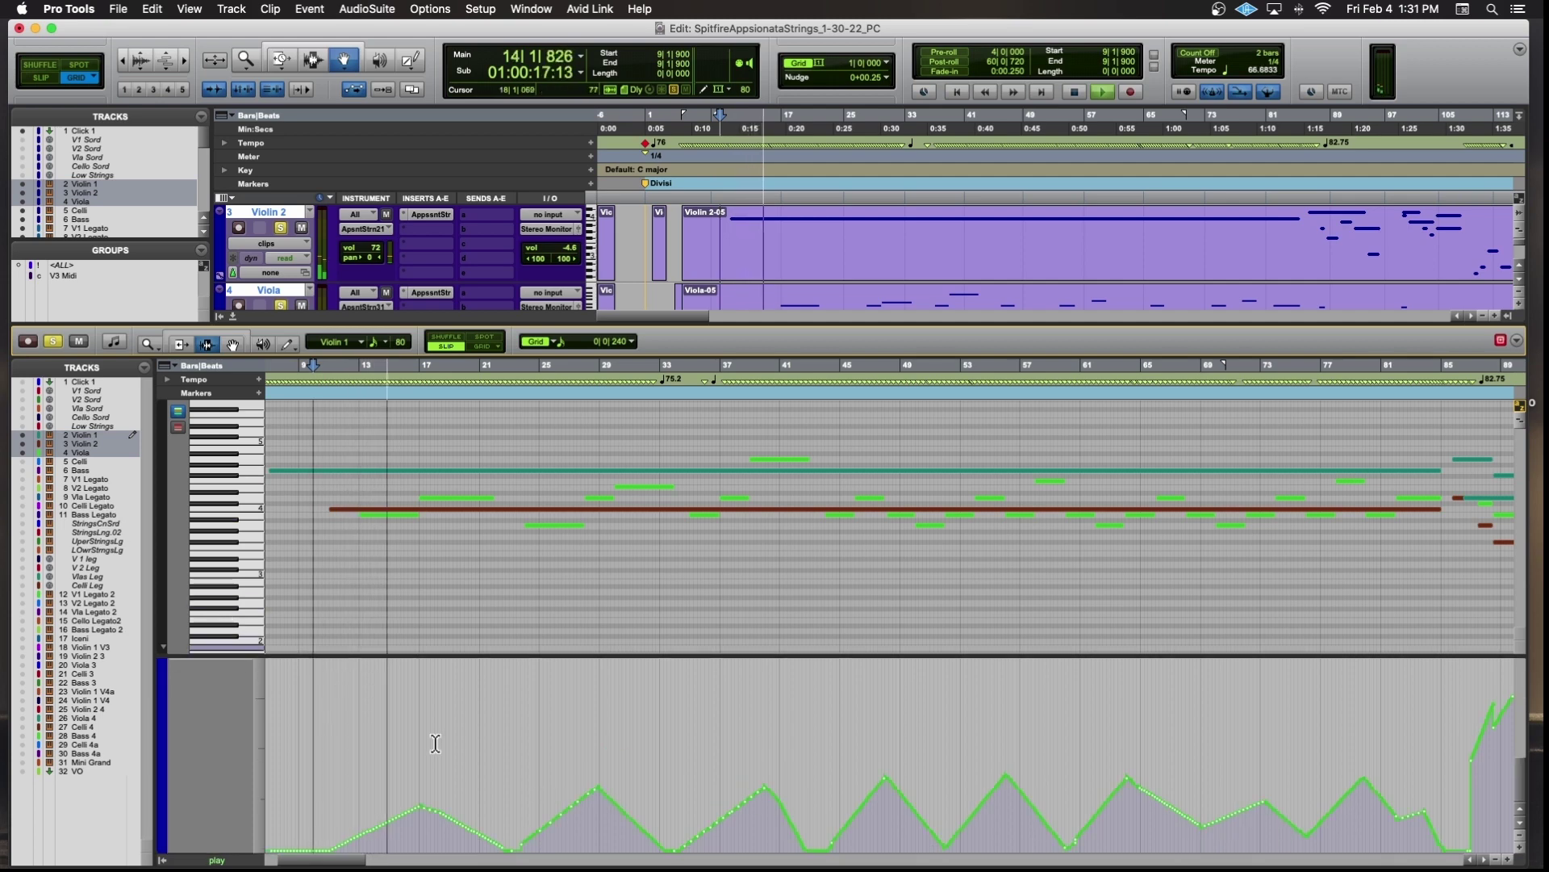
{"action": "scroll", "coordinate": [444, 744], "scroll_direction": "up", "scroll_amount": 1}
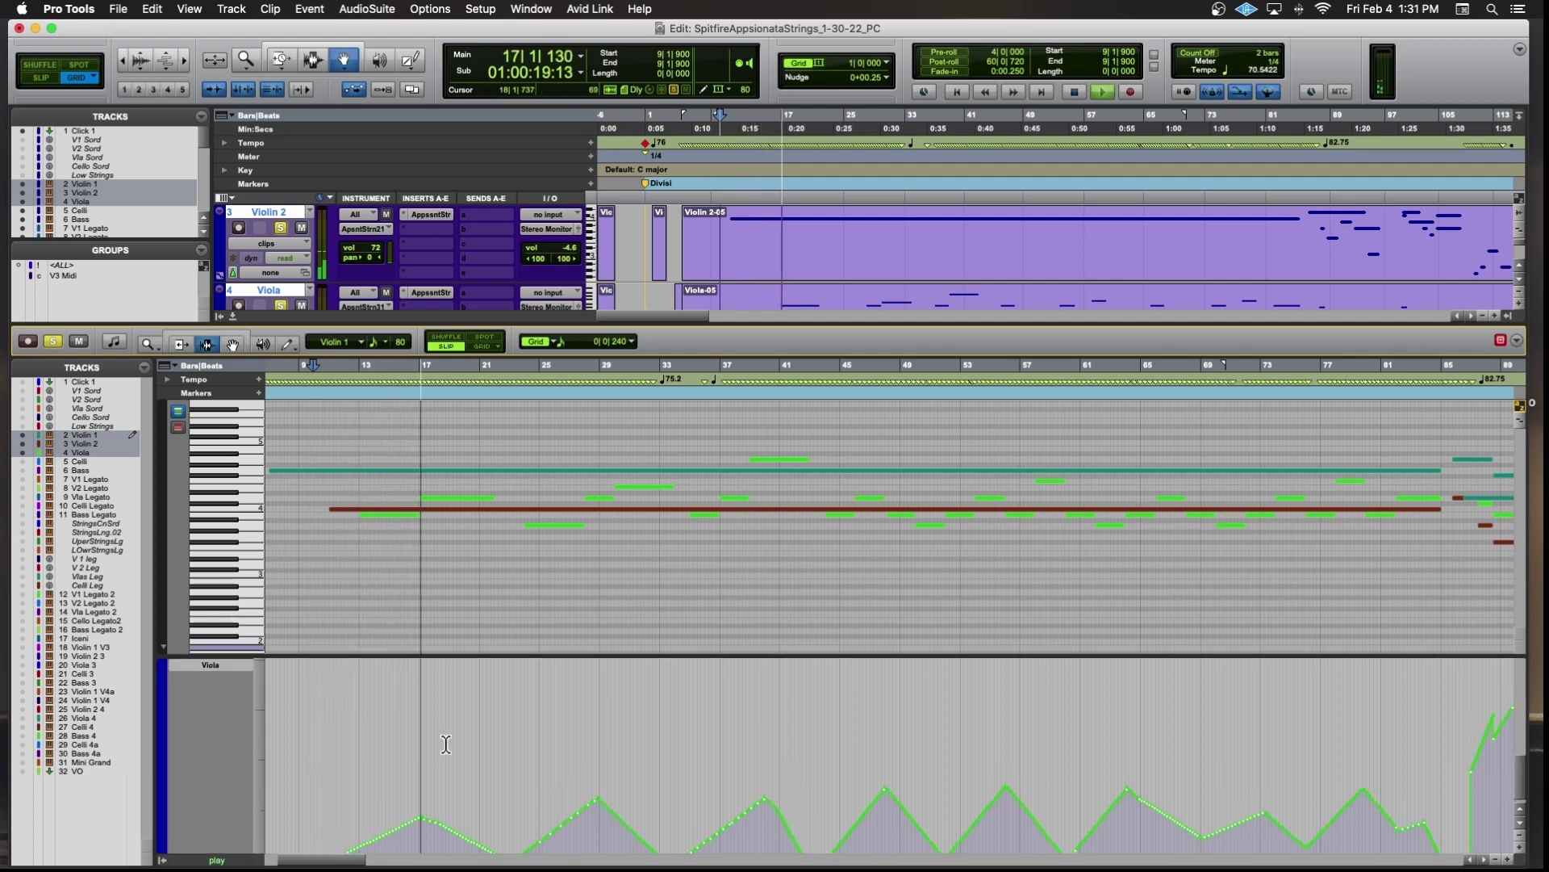
{"action": "scroll", "coordinate": [439, 625], "scroll_direction": "up", "scroll_amount": 1}
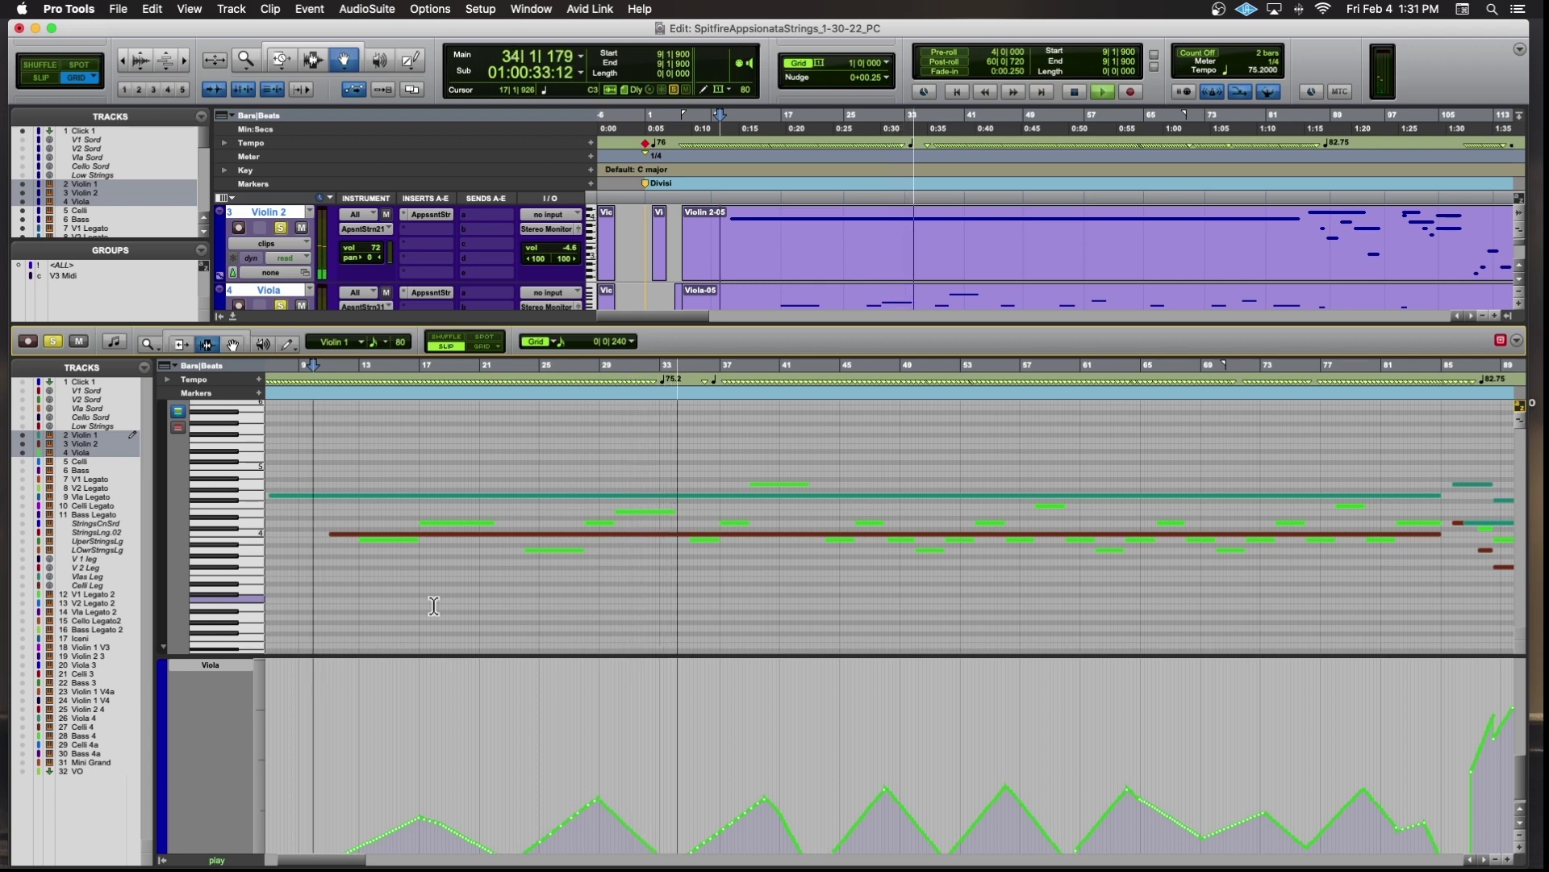
{"action": "key", "text": "space"}
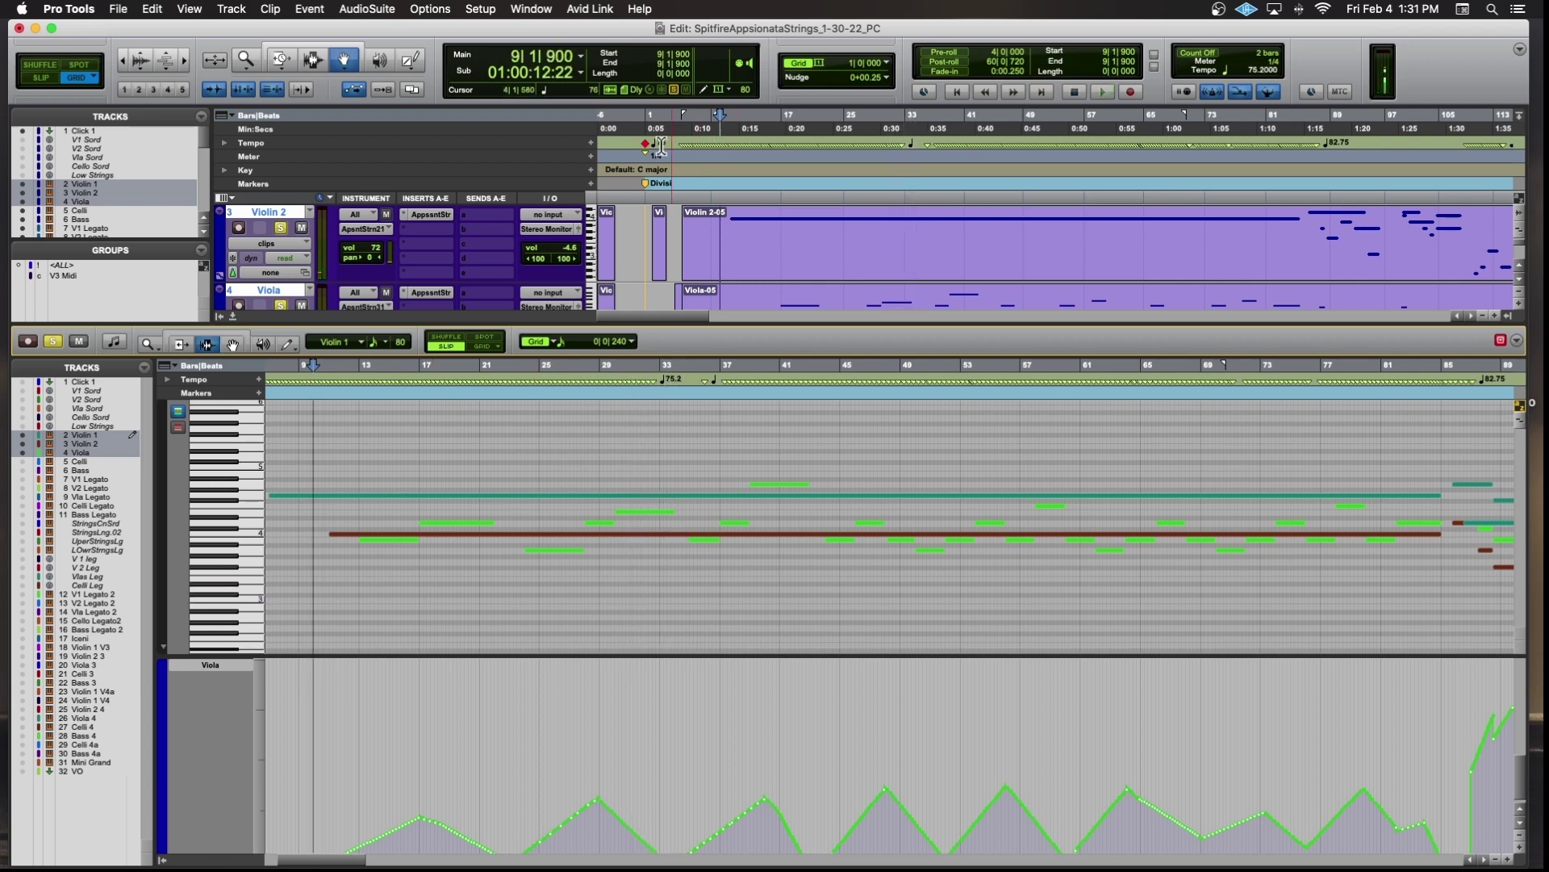
Expand the tempo ruler to examine the tempo curve across the opening Divisi section.
{"action": "left_click", "coordinate": [224, 142]}
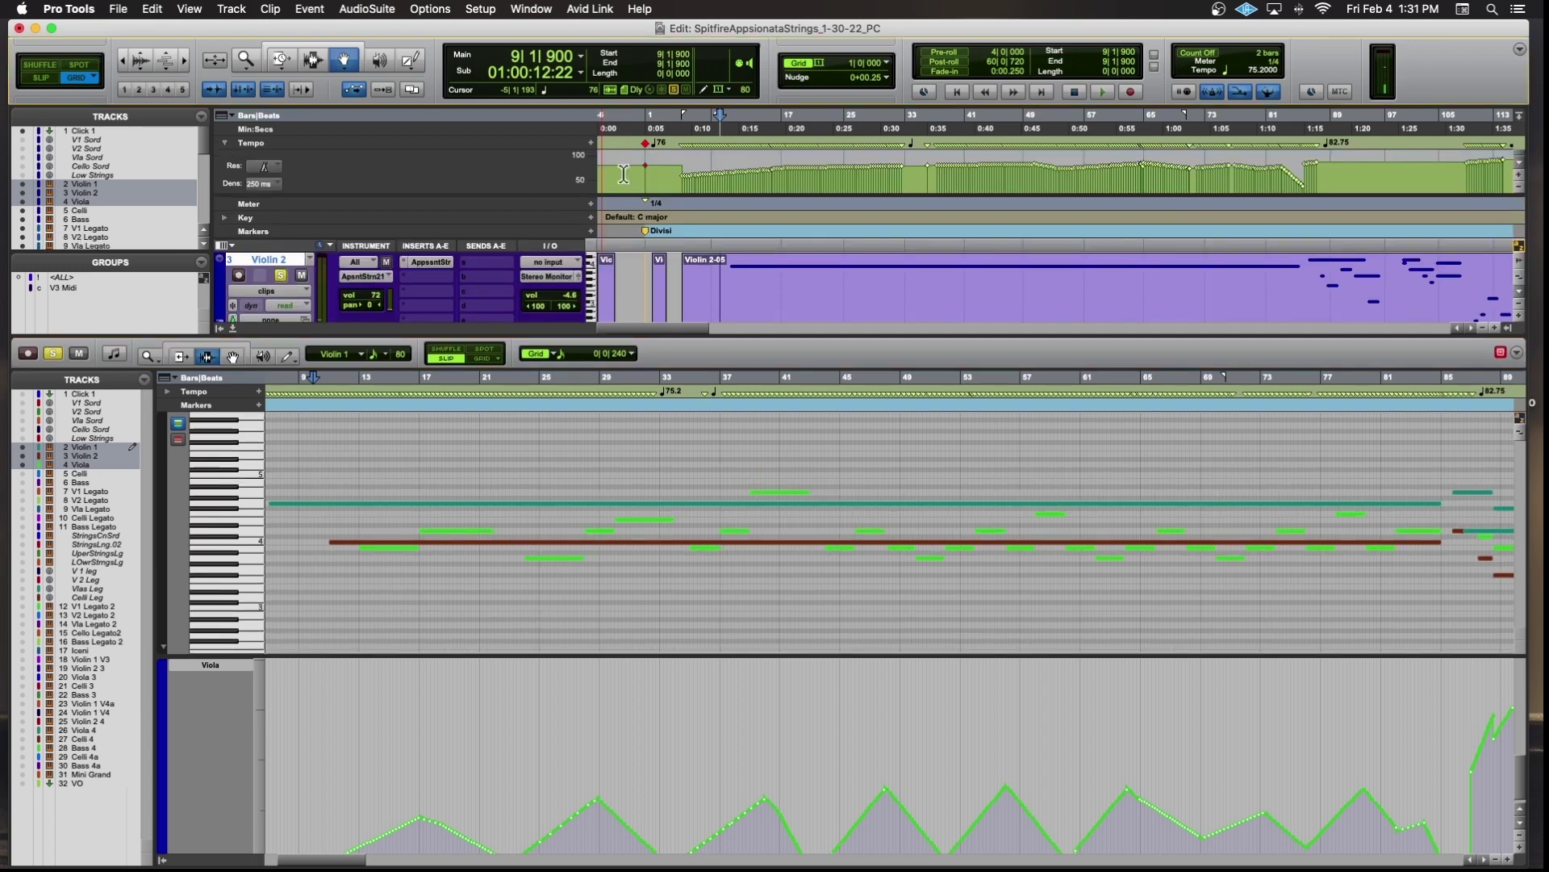
{"action": "left_click_drag", "start_coordinate": [551, 192], "coordinate": [680, 266]}
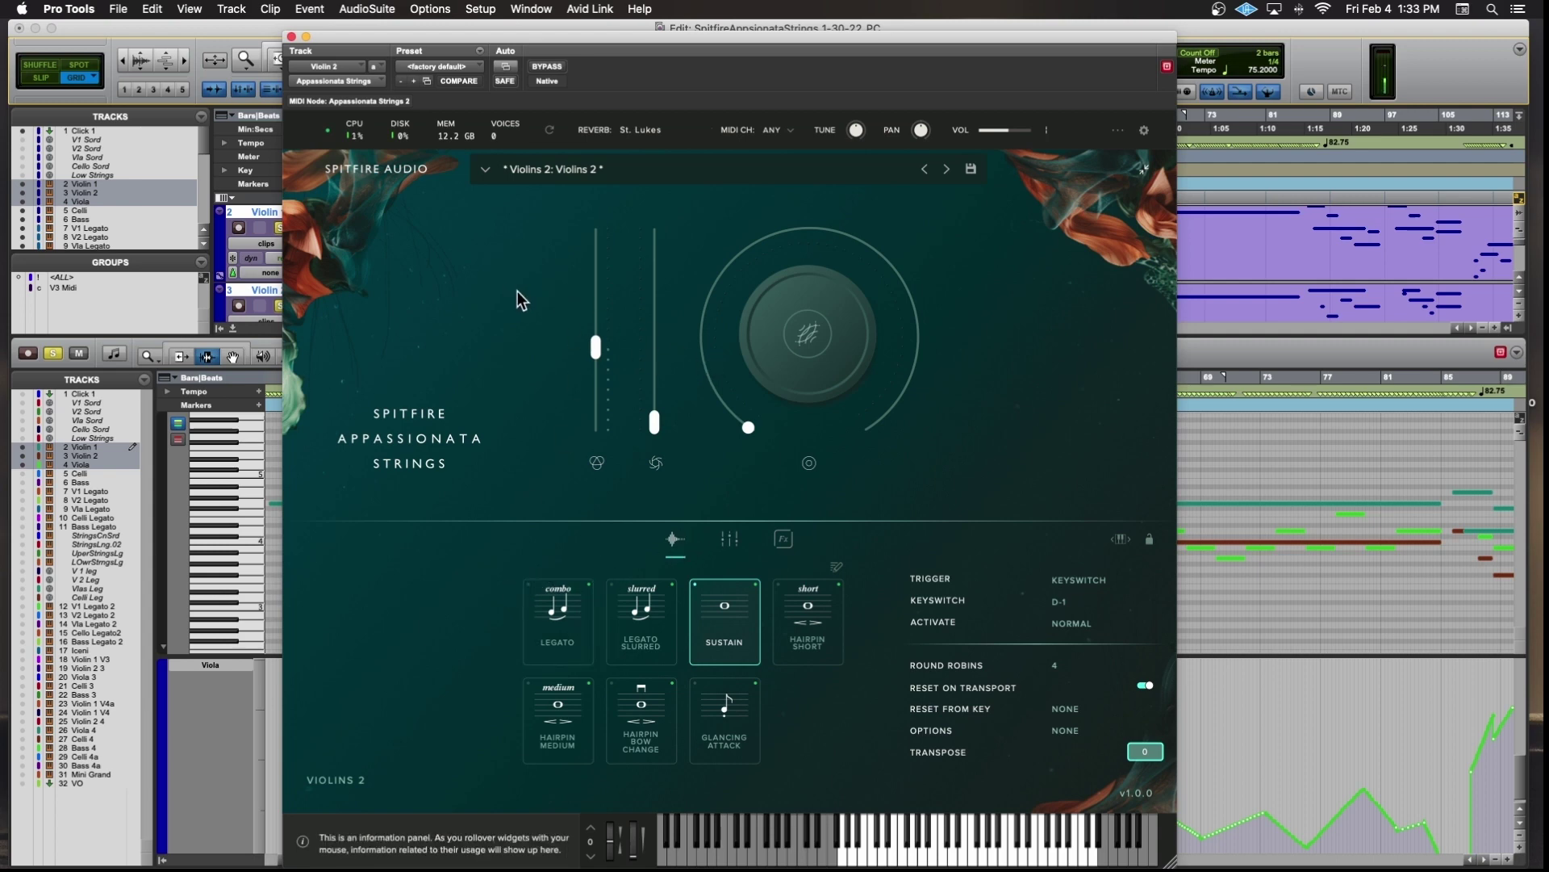
Review both pages of microphone signals in Violin 2's Appassionata Strings plug-in and close the plug-in.
{"action": "left_click", "coordinate": [729, 539]}
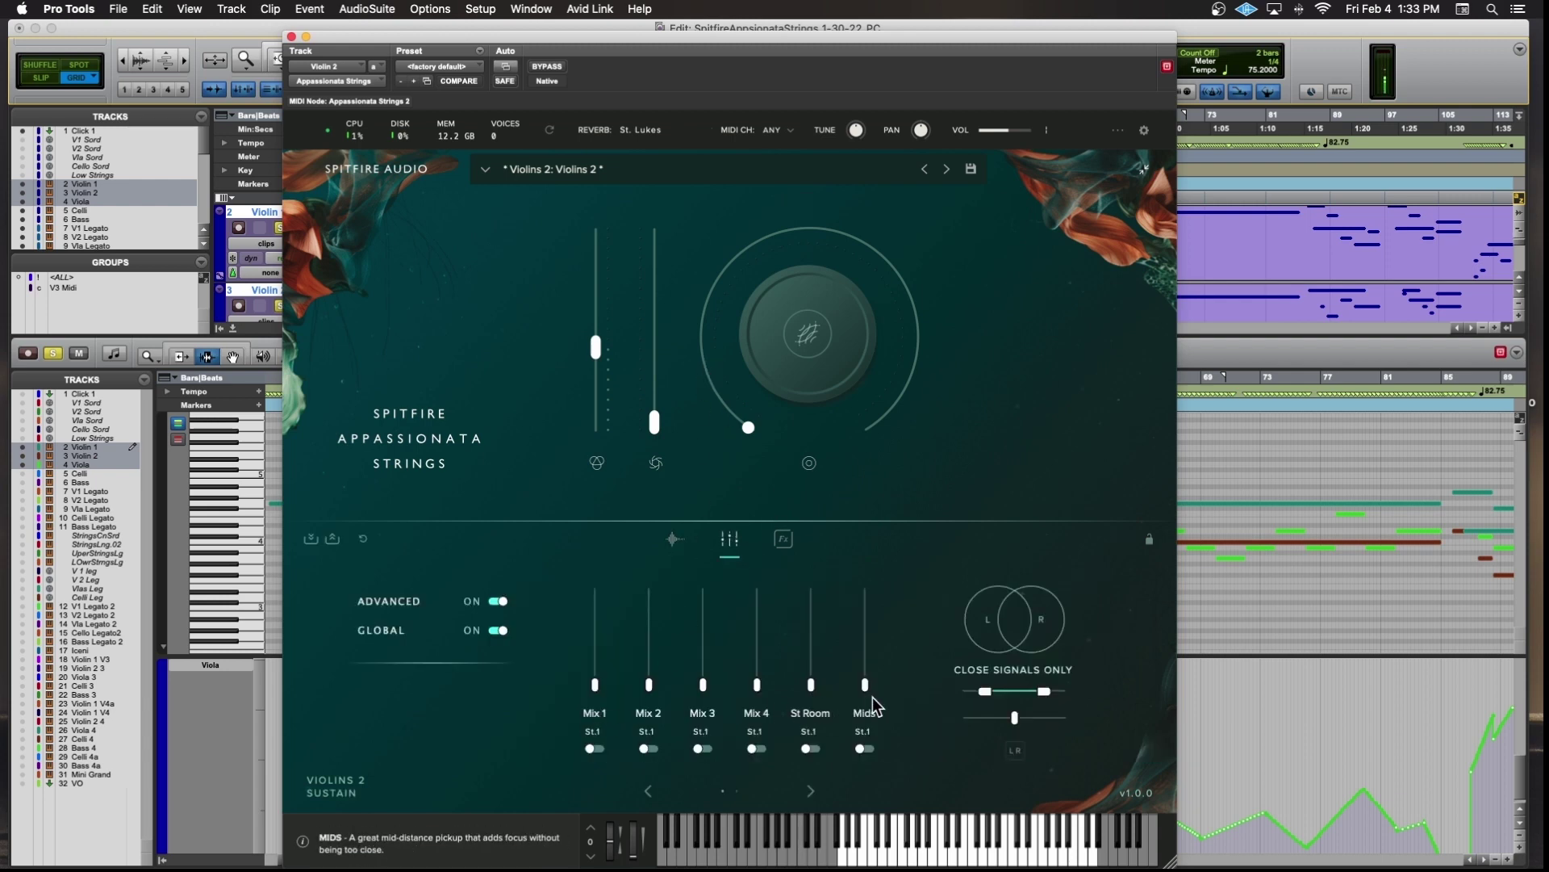
{"action": "left_click", "coordinate": [810, 791]}
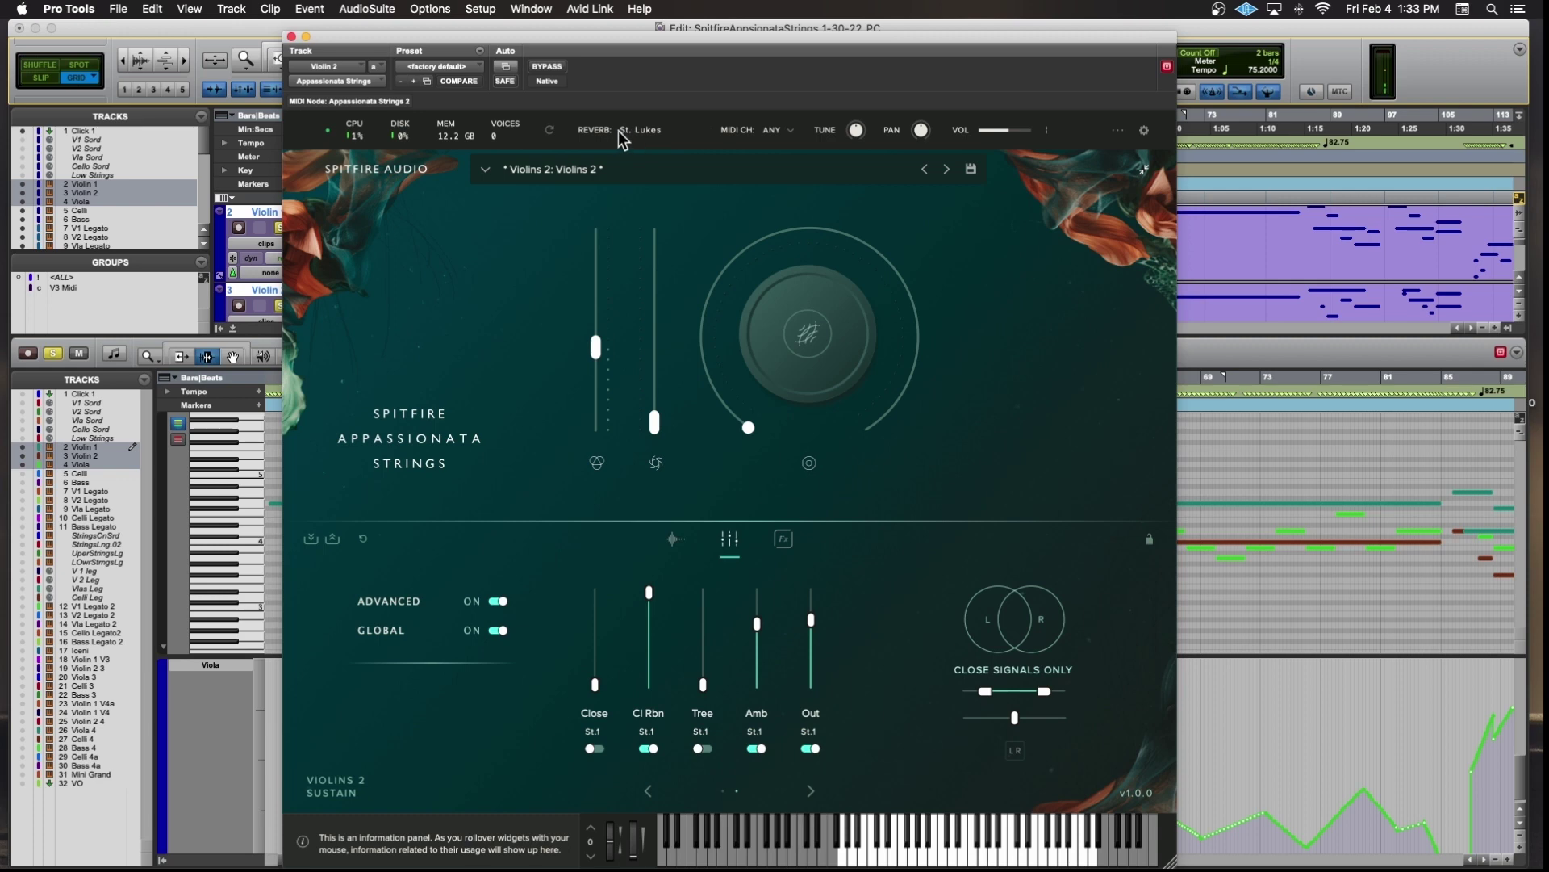
{"action": "left_click", "coordinate": [291, 38]}
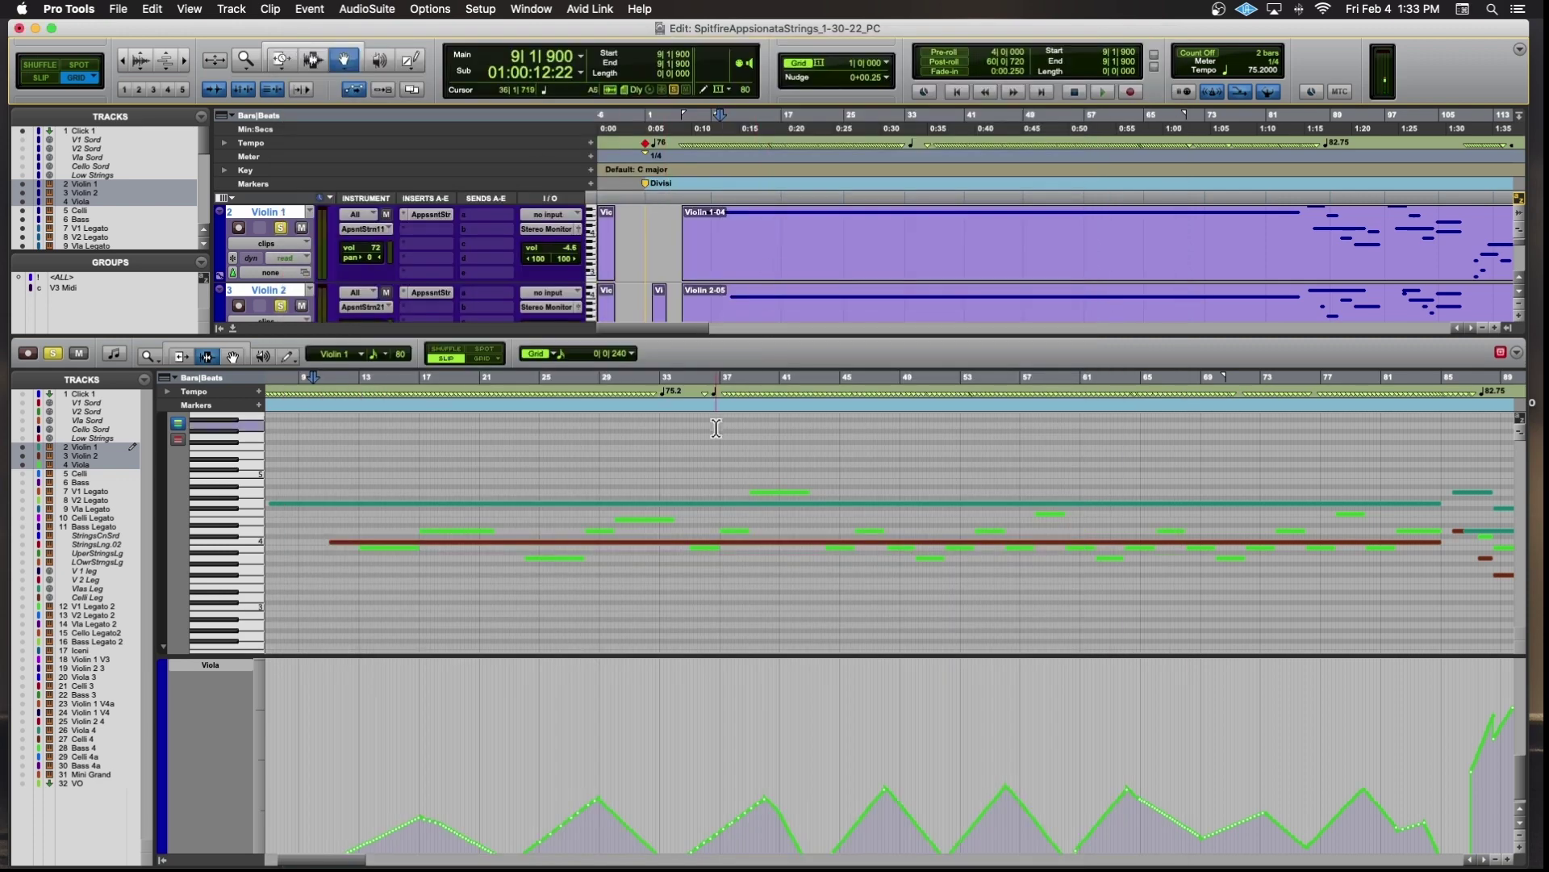
Add the Celli notes to the MIDI editor and play the string parts from bar 54.
{"action": "scroll", "coordinate": [677, 444], "scroll_direction": "right", "scroll_amount": 3}
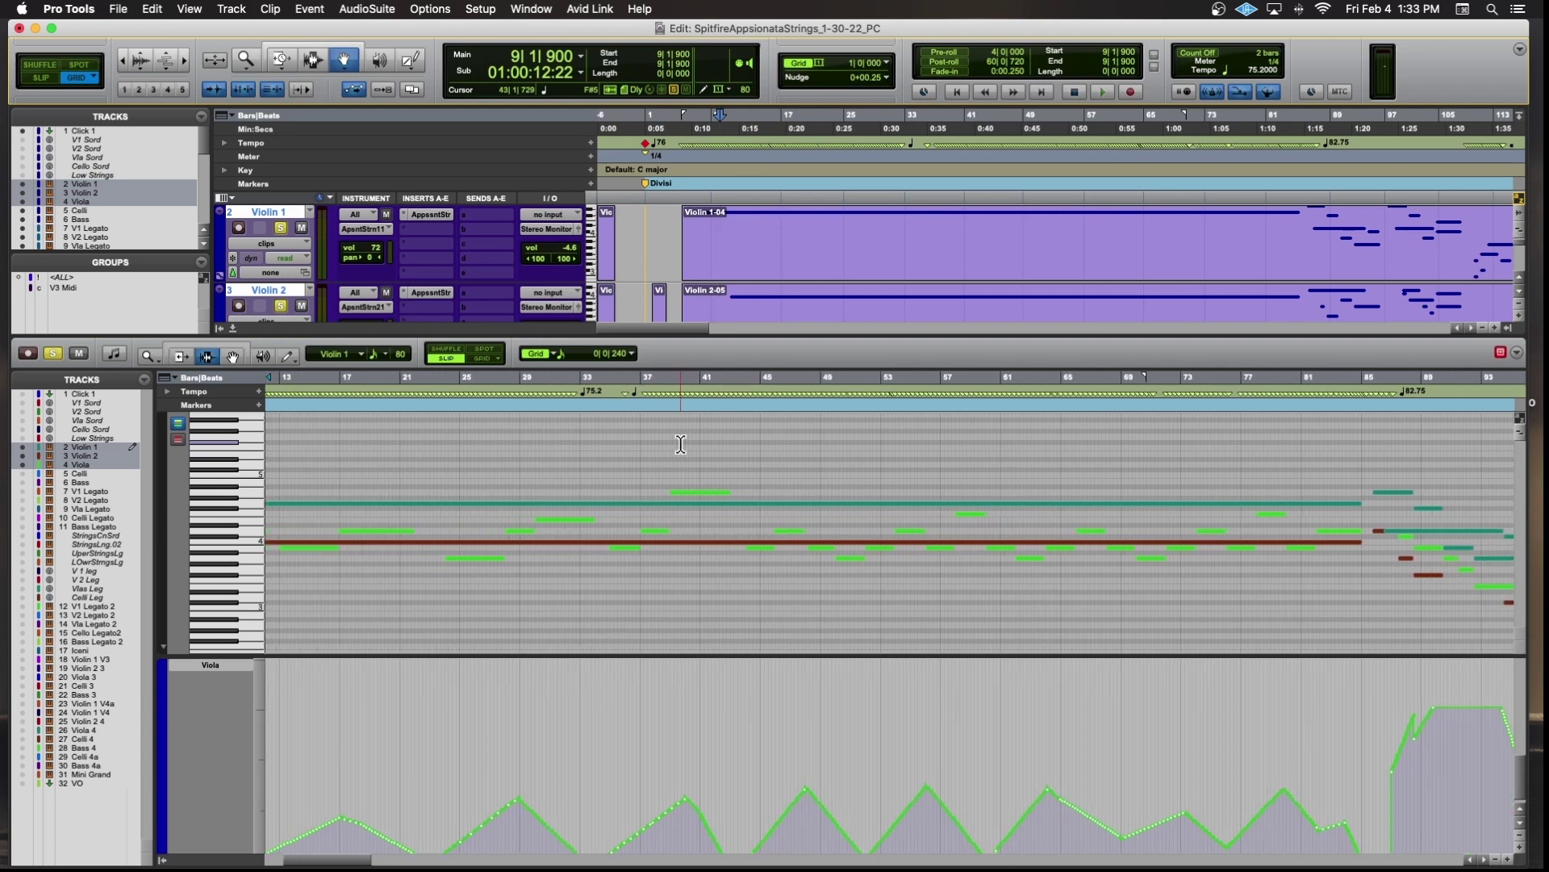
{"action": "left_click", "coordinate": [23, 474]}
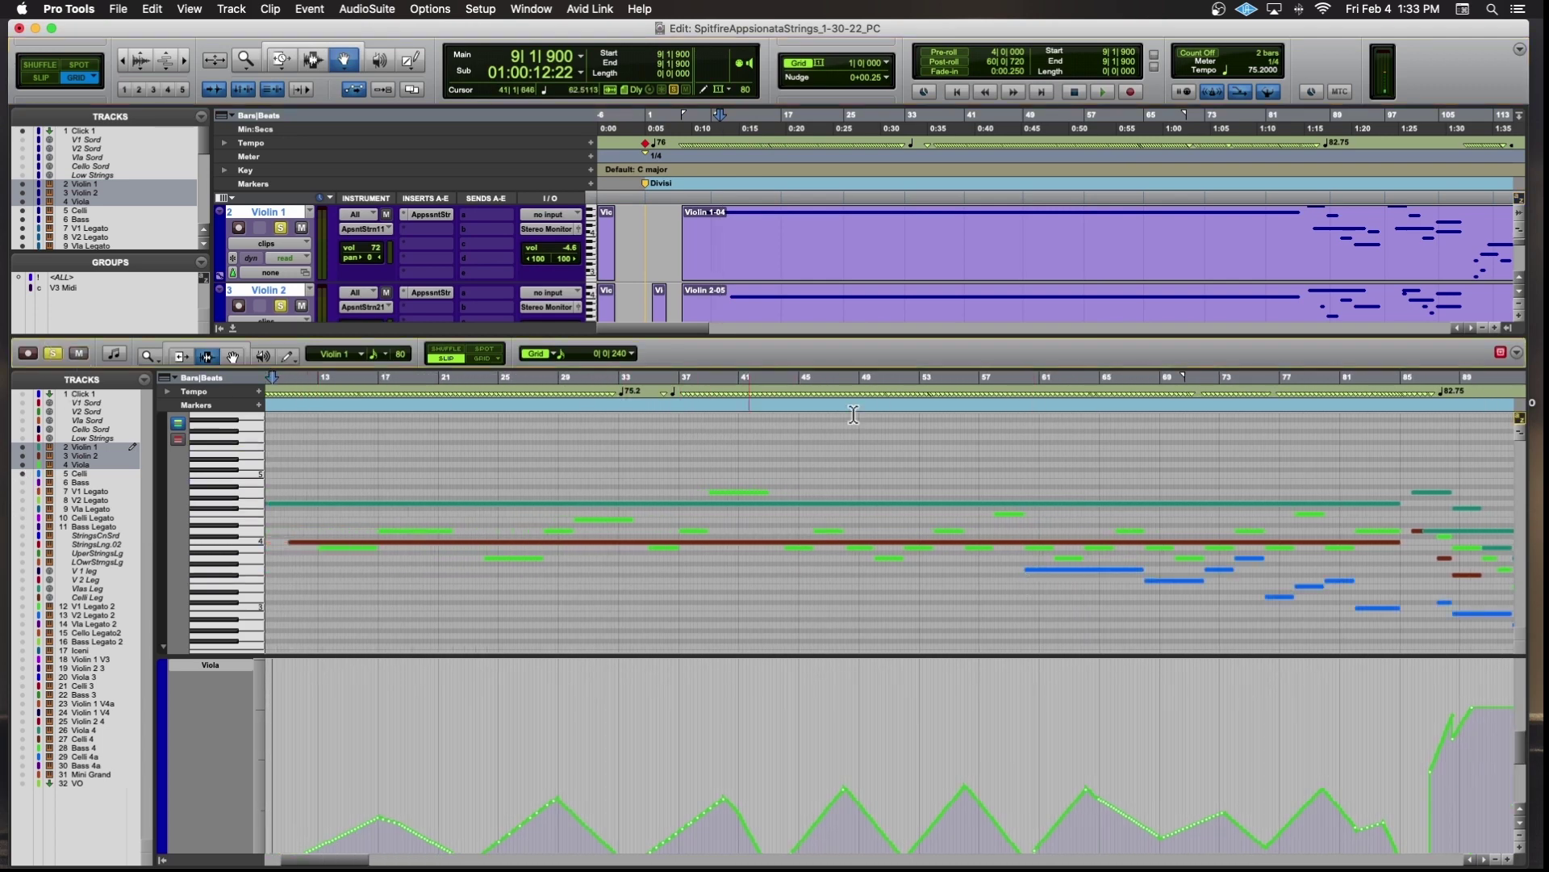
{"action": "left_click", "coordinate": [946, 451]}
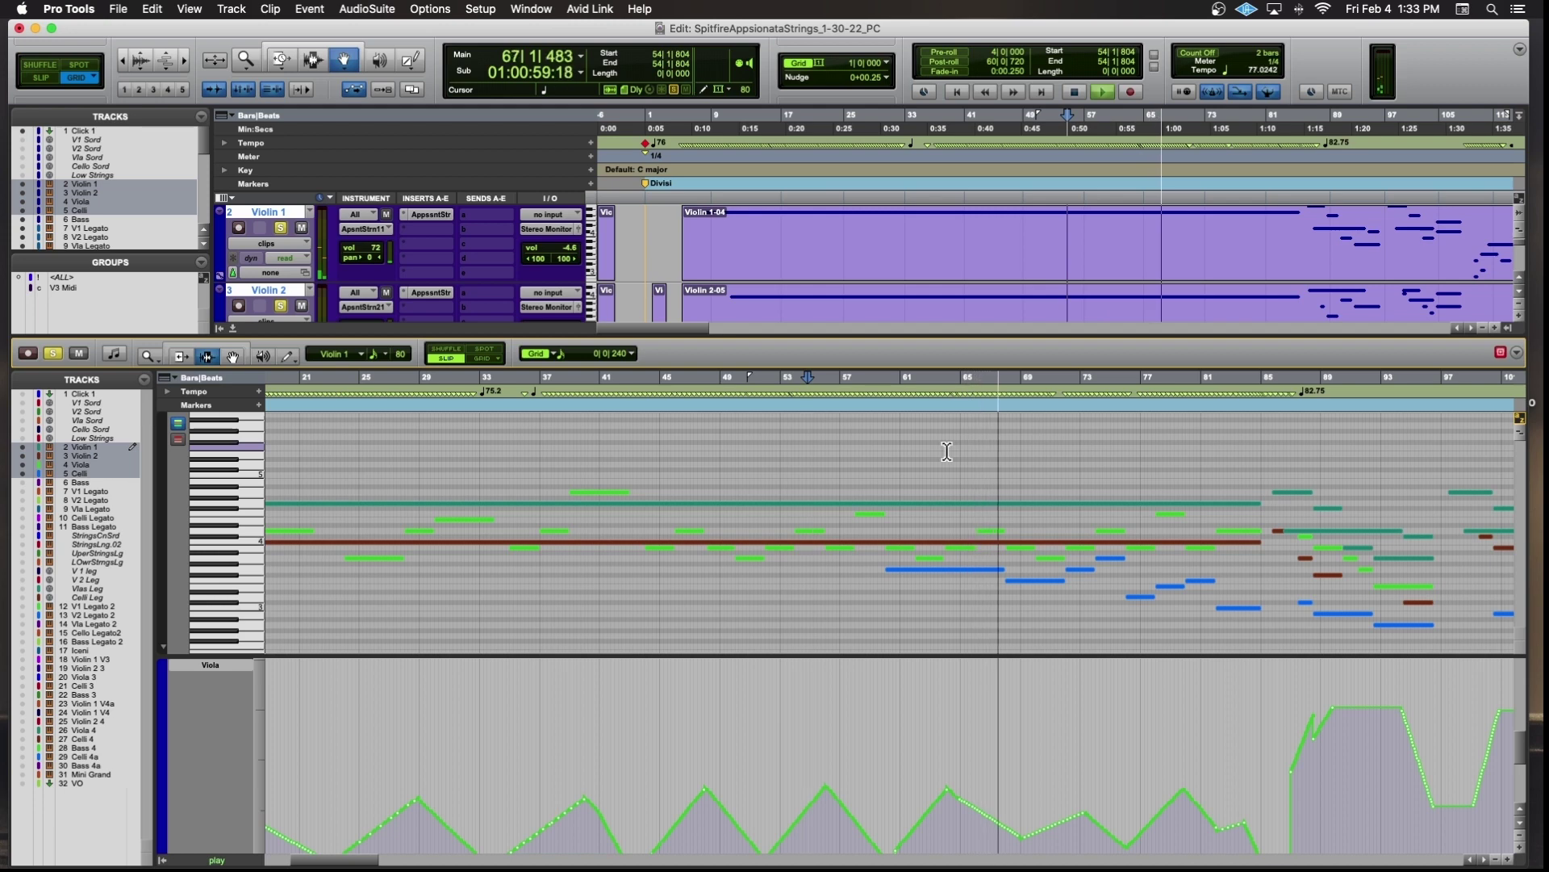
{"action": "key", "text": "r"}
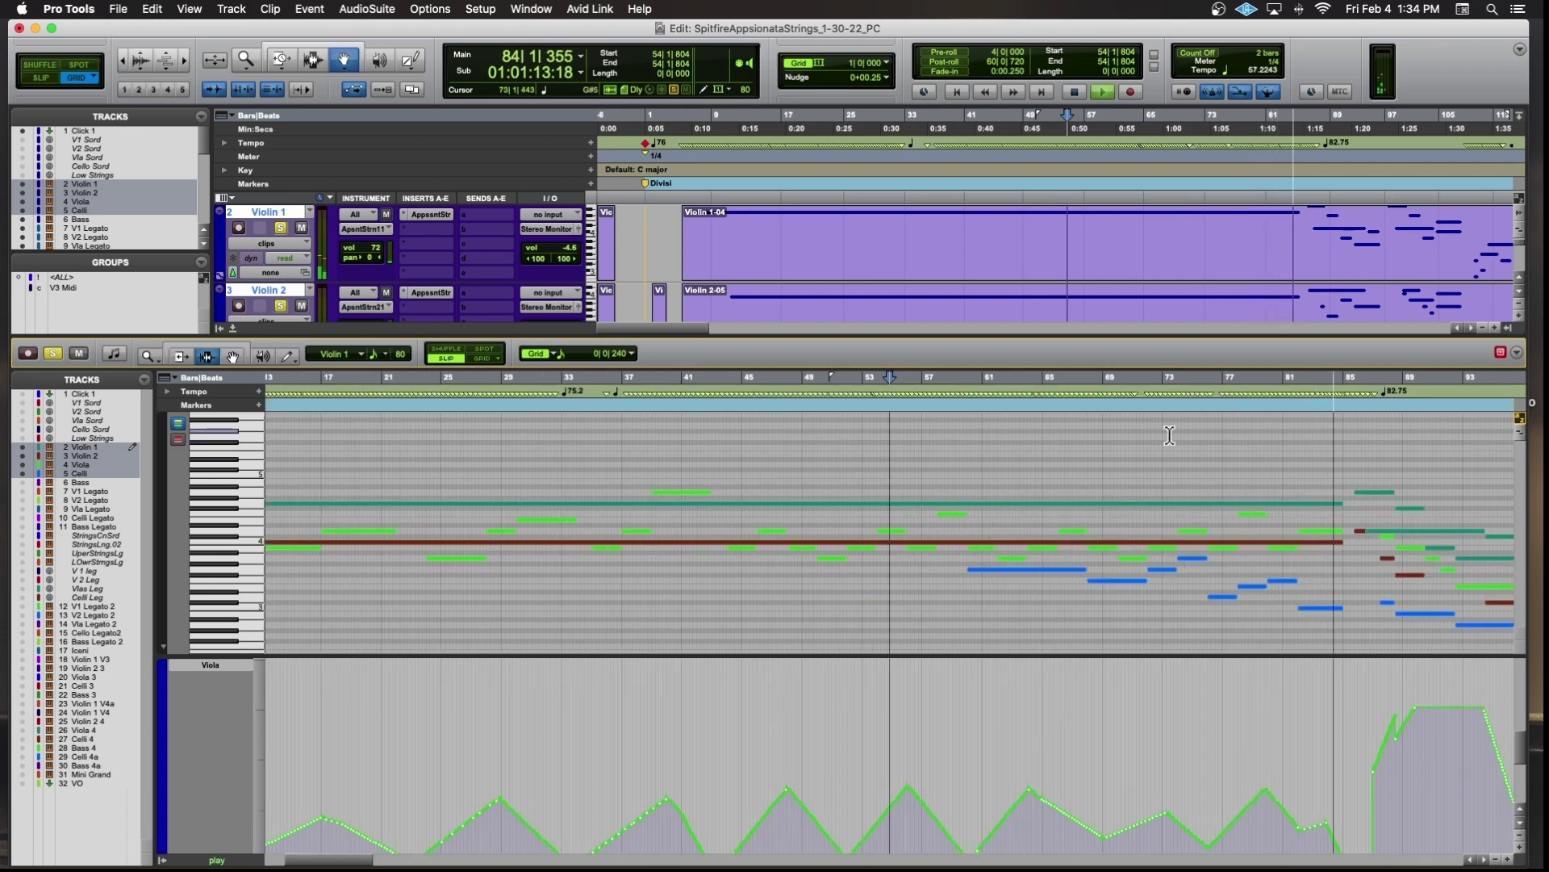
Stop playback, play the string parts from bar 85, and hide the mod wheel lane in the MIDI editor.
{"action": "key", "text": "space"}
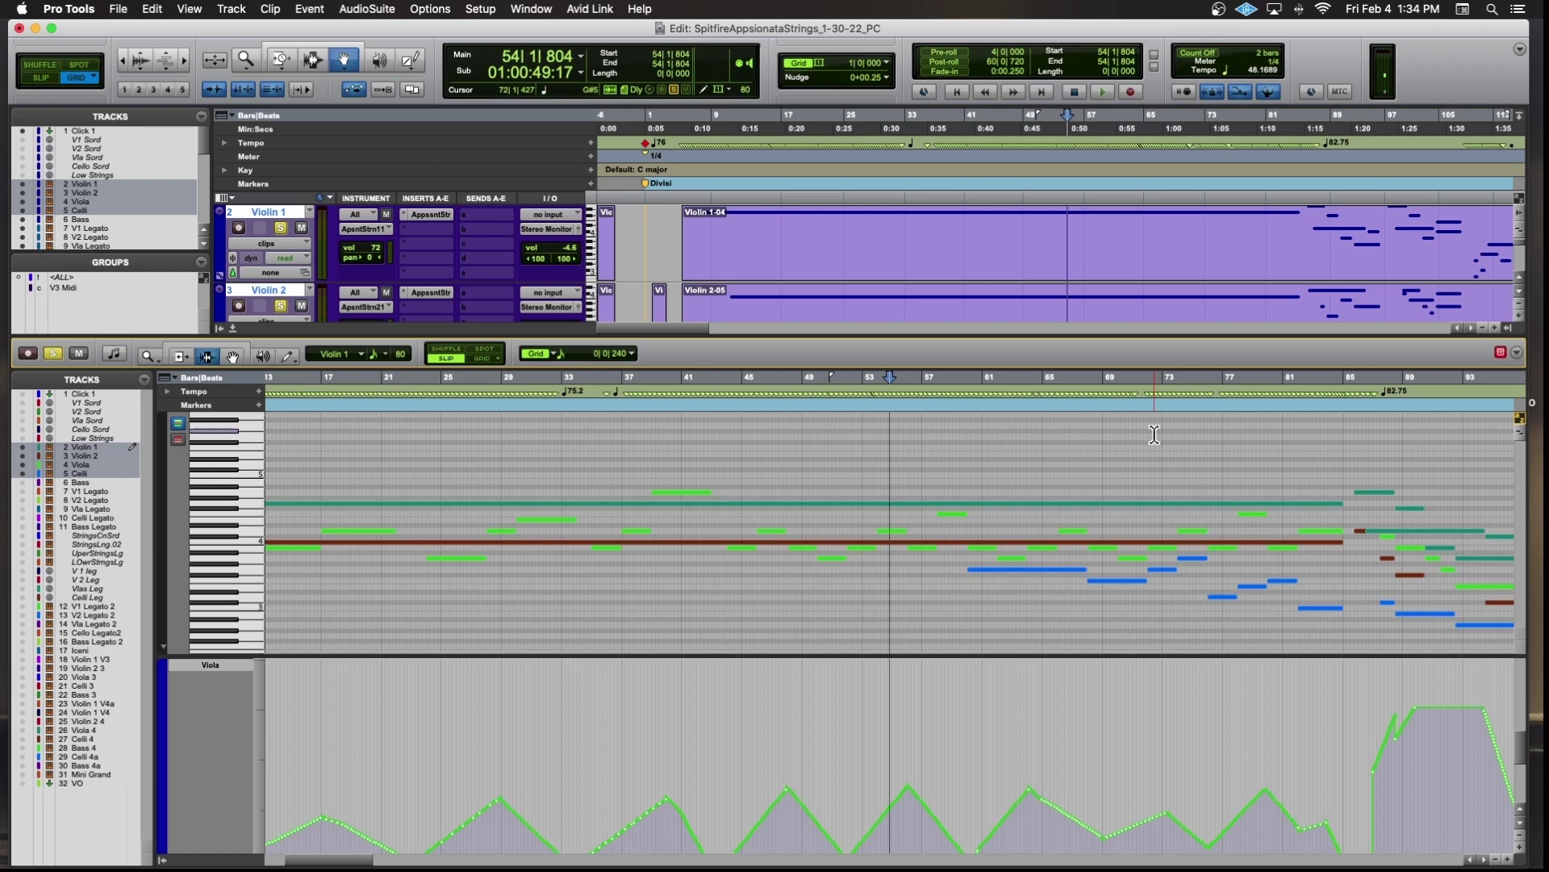
{"action": "key", "text": "t"}
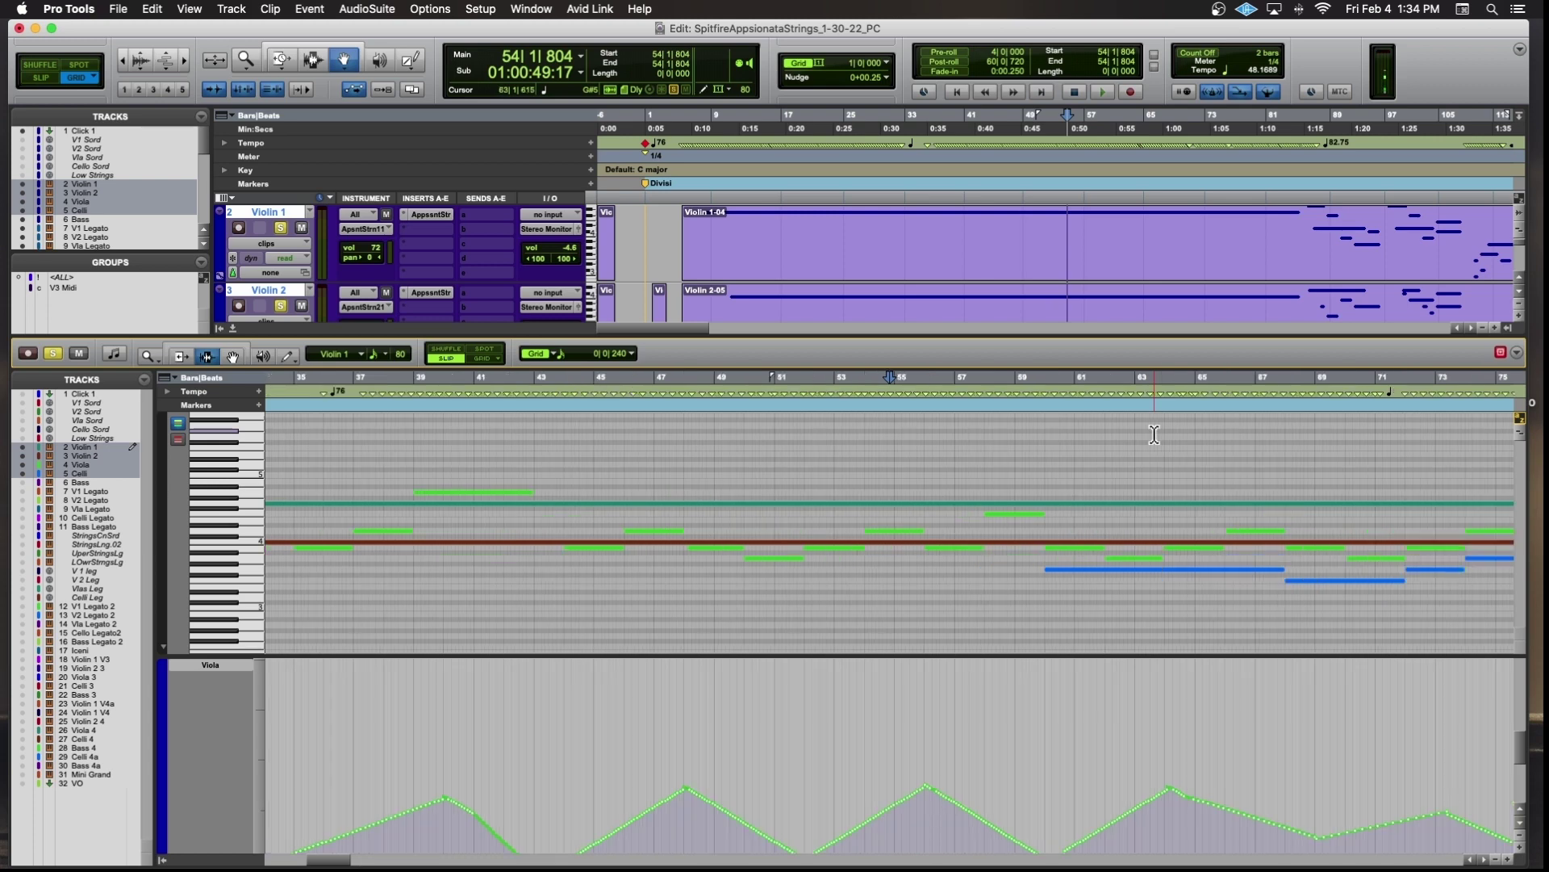
{"action": "scroll", "coordinate": [1154, 435], "scroll_direction": "right", "scroll_amount": 10}
{"action": "scroll", "coordinate": [1154, 435], "scroll_direction": "right", "scroll_amount": 5}
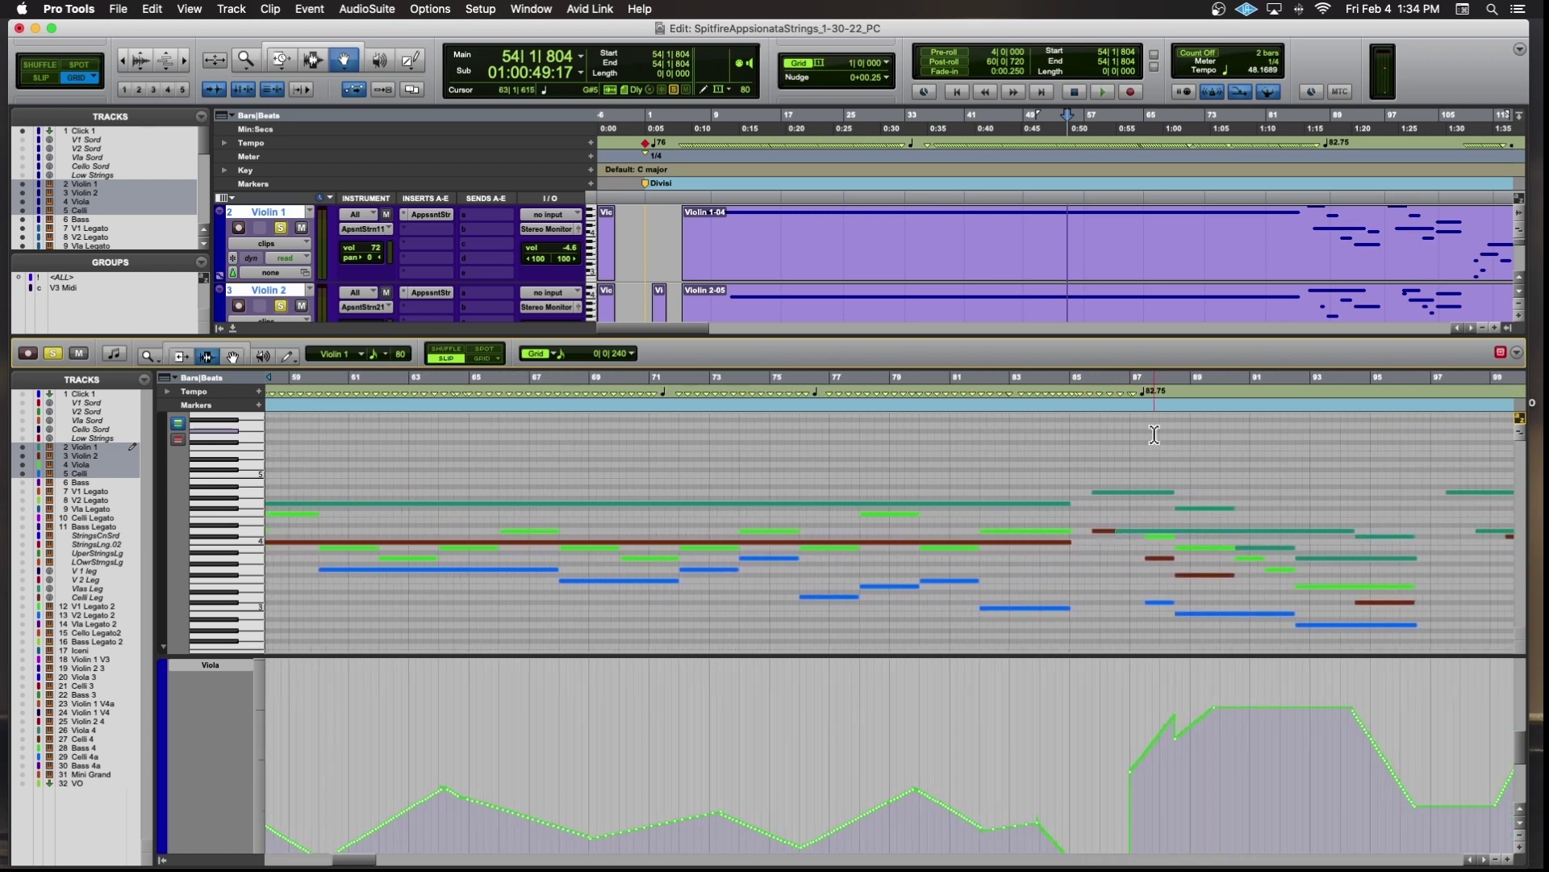
{"action": "left_click", "coordinate": [1041, 462]}
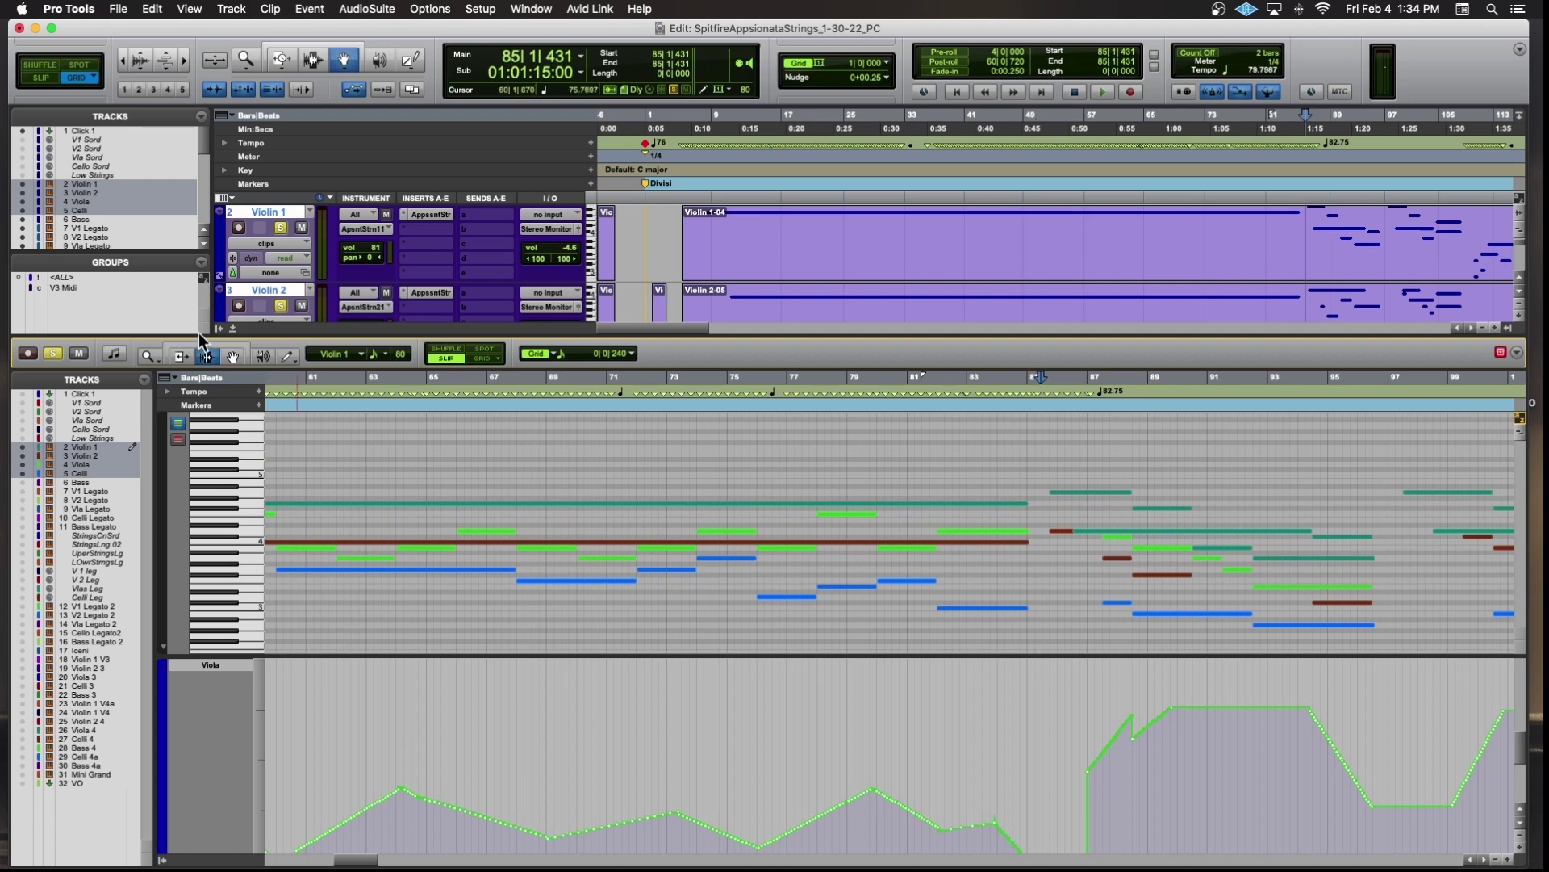
{"action": "key", "text": "space"}
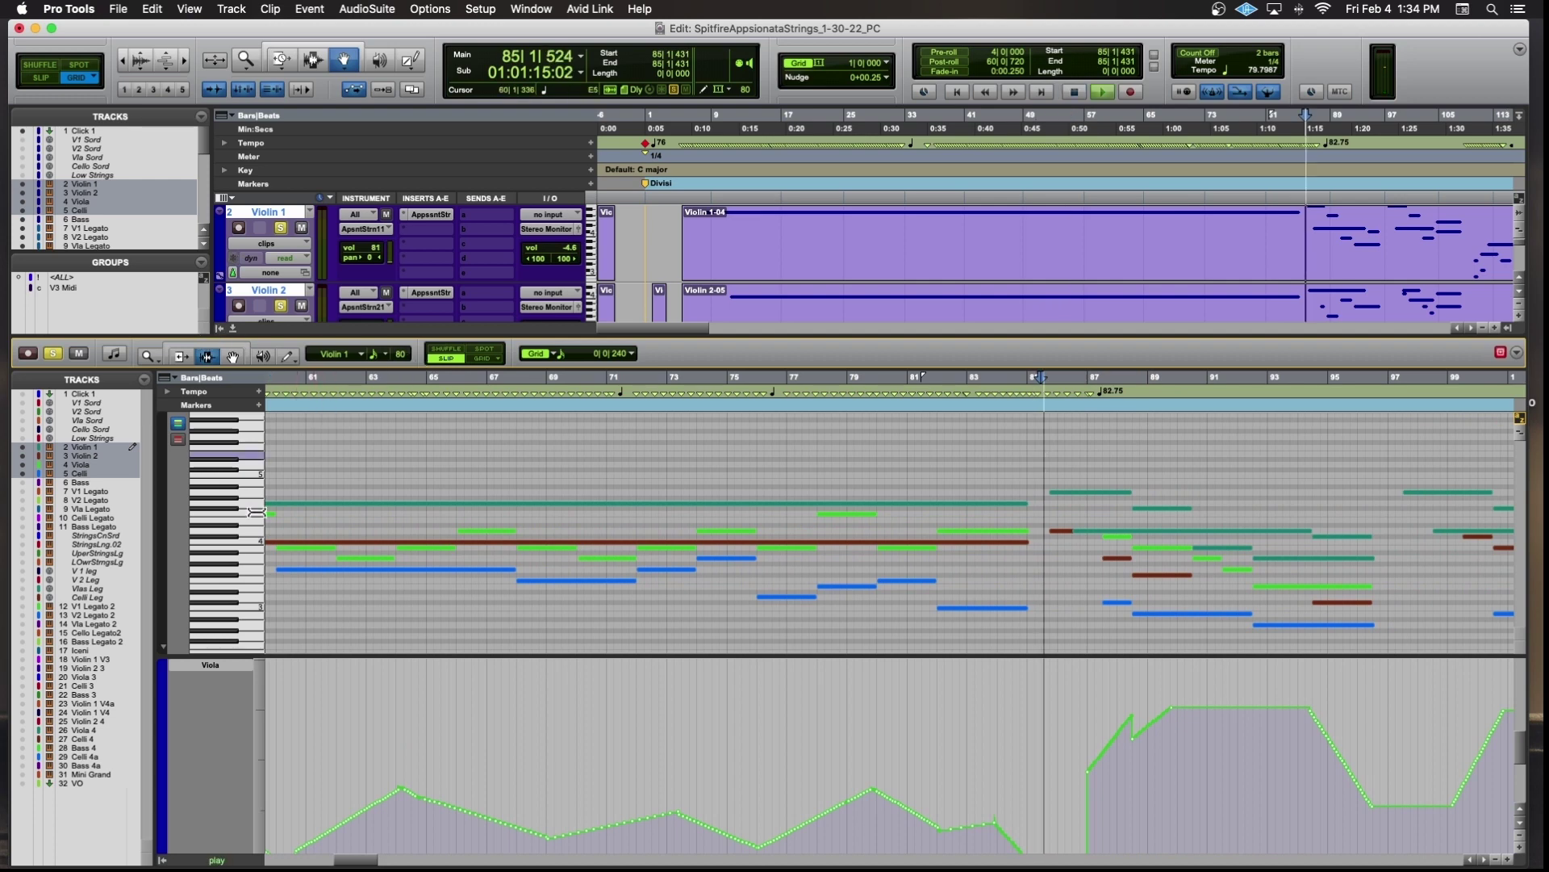
{"action": "left_click", "coordinate": [163, 643]}
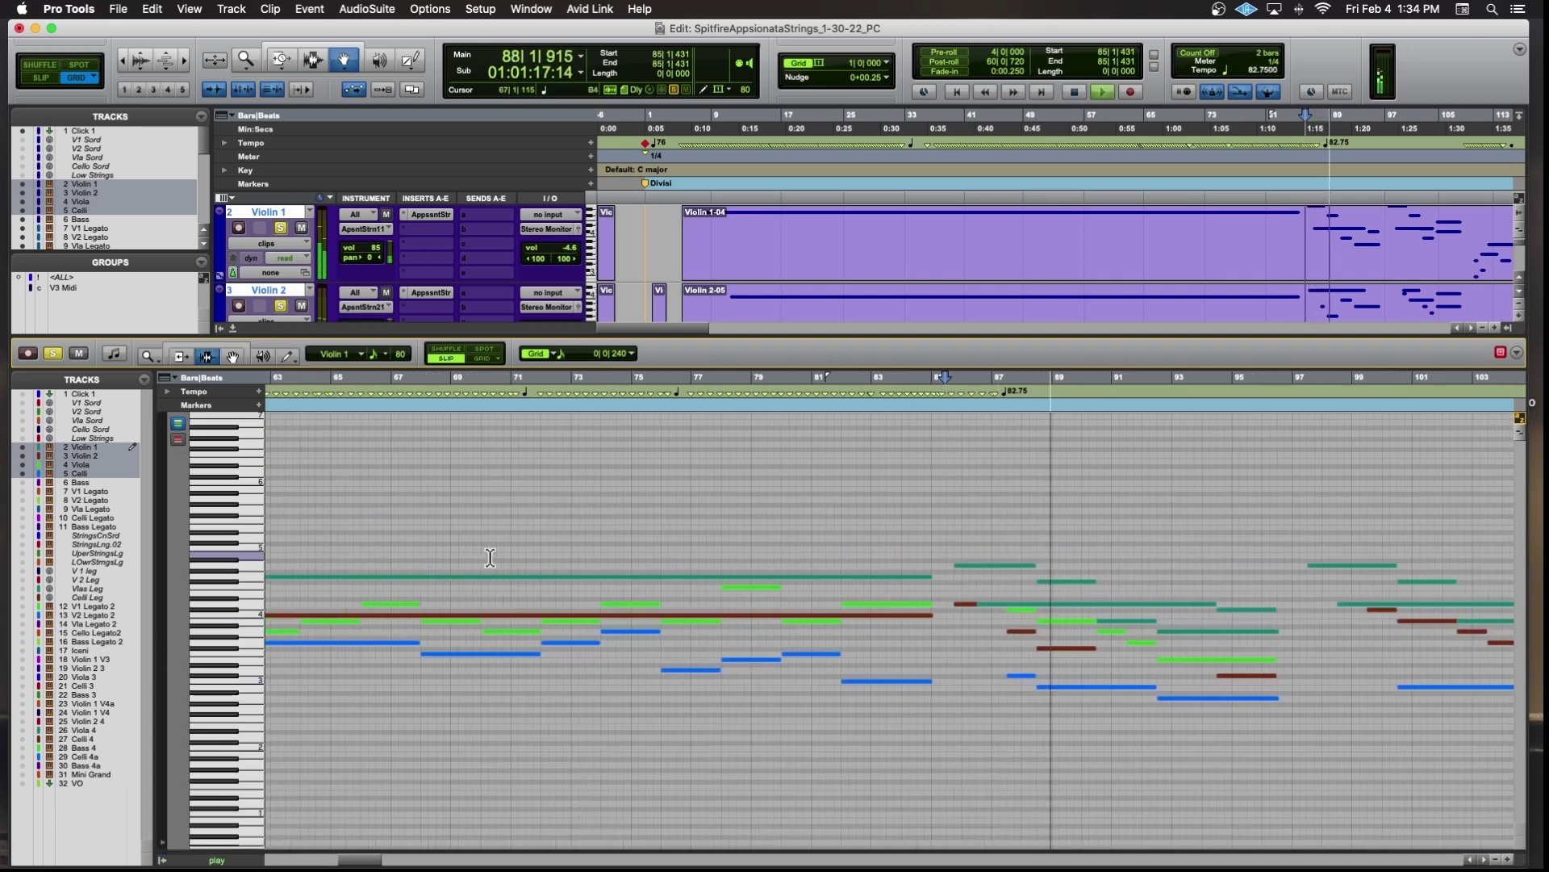
{"action": "key", "text": "space"}
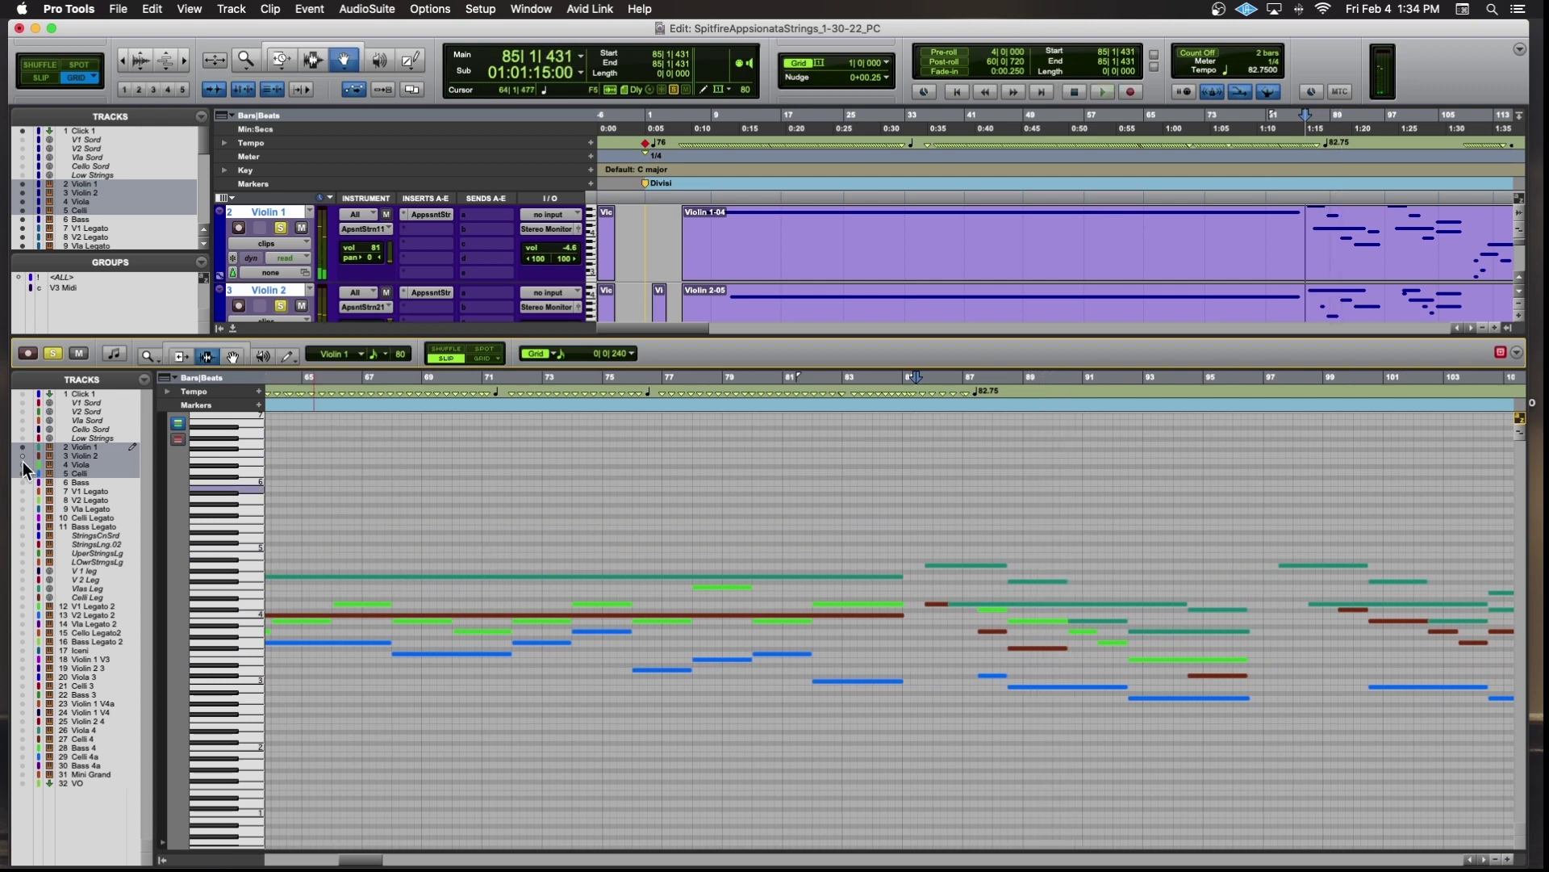
Show only Violin 1's notes in the MIDI editor, solo that track and play it from bar 85.
{"action": "left_click_drag", "start_coordinate": [23, 477], "coordinate": [22, 478]}
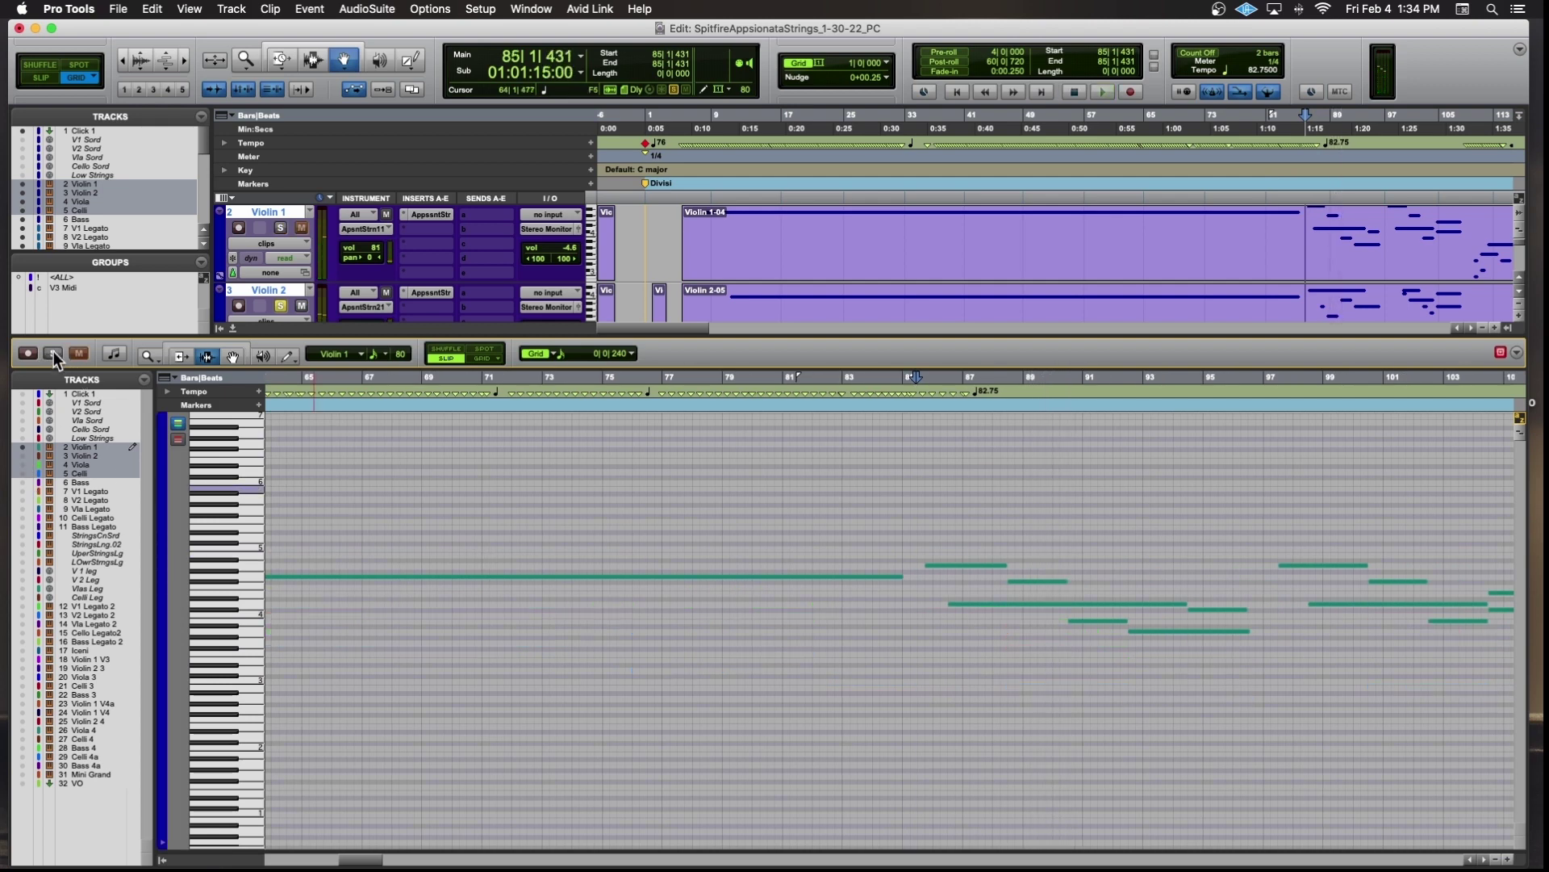
{"action": "left_click", "coordinate": [283, 307]}
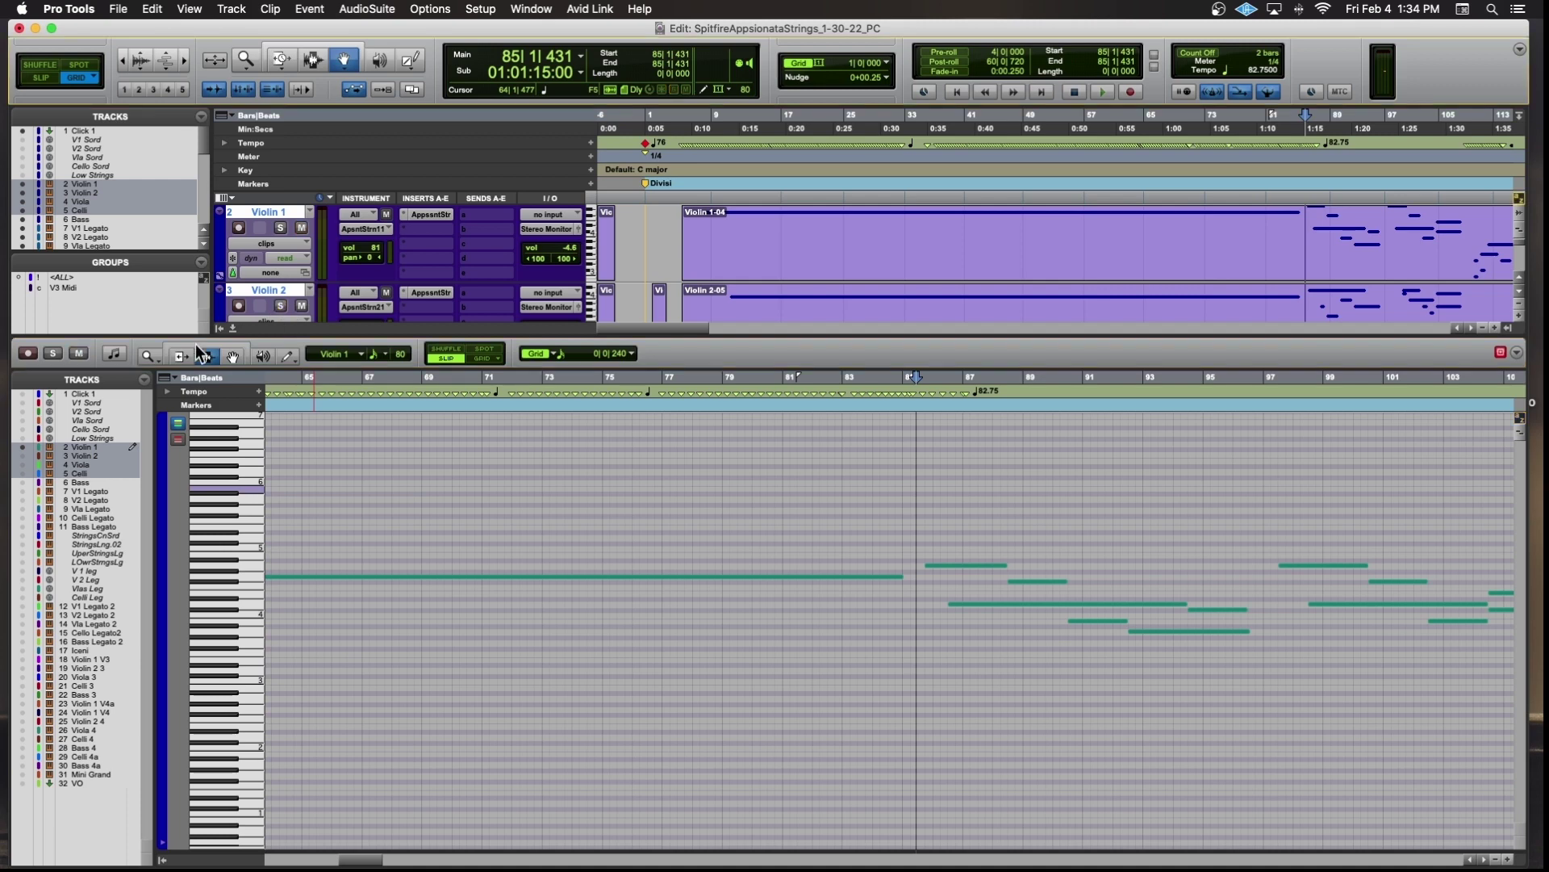
{"action": "left_click", "coordinate": [53, 353]}
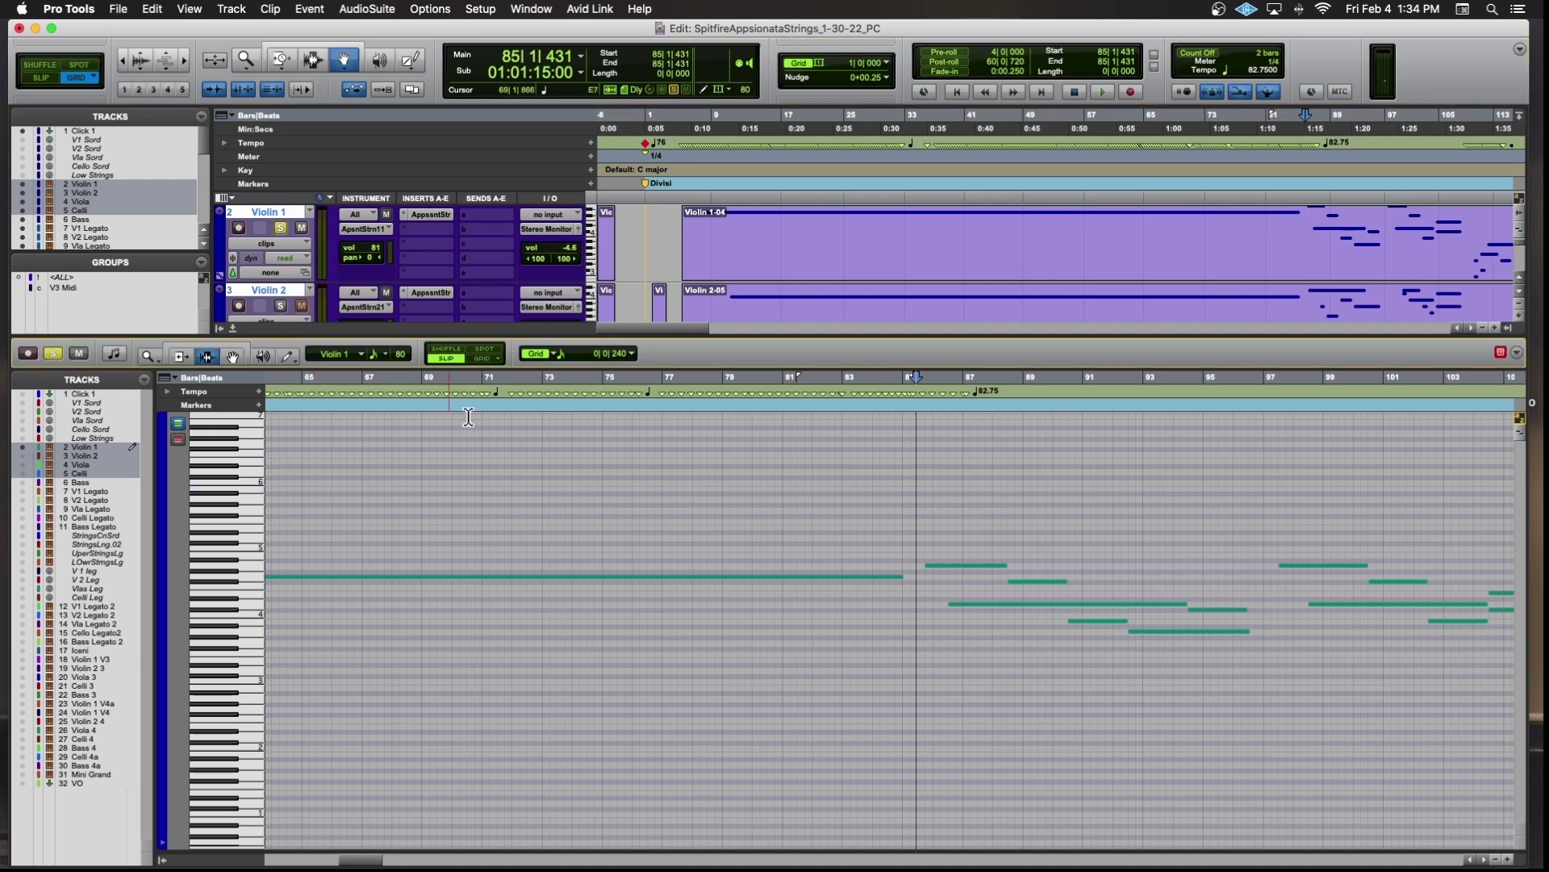
{"action": "key", "text": "space"}
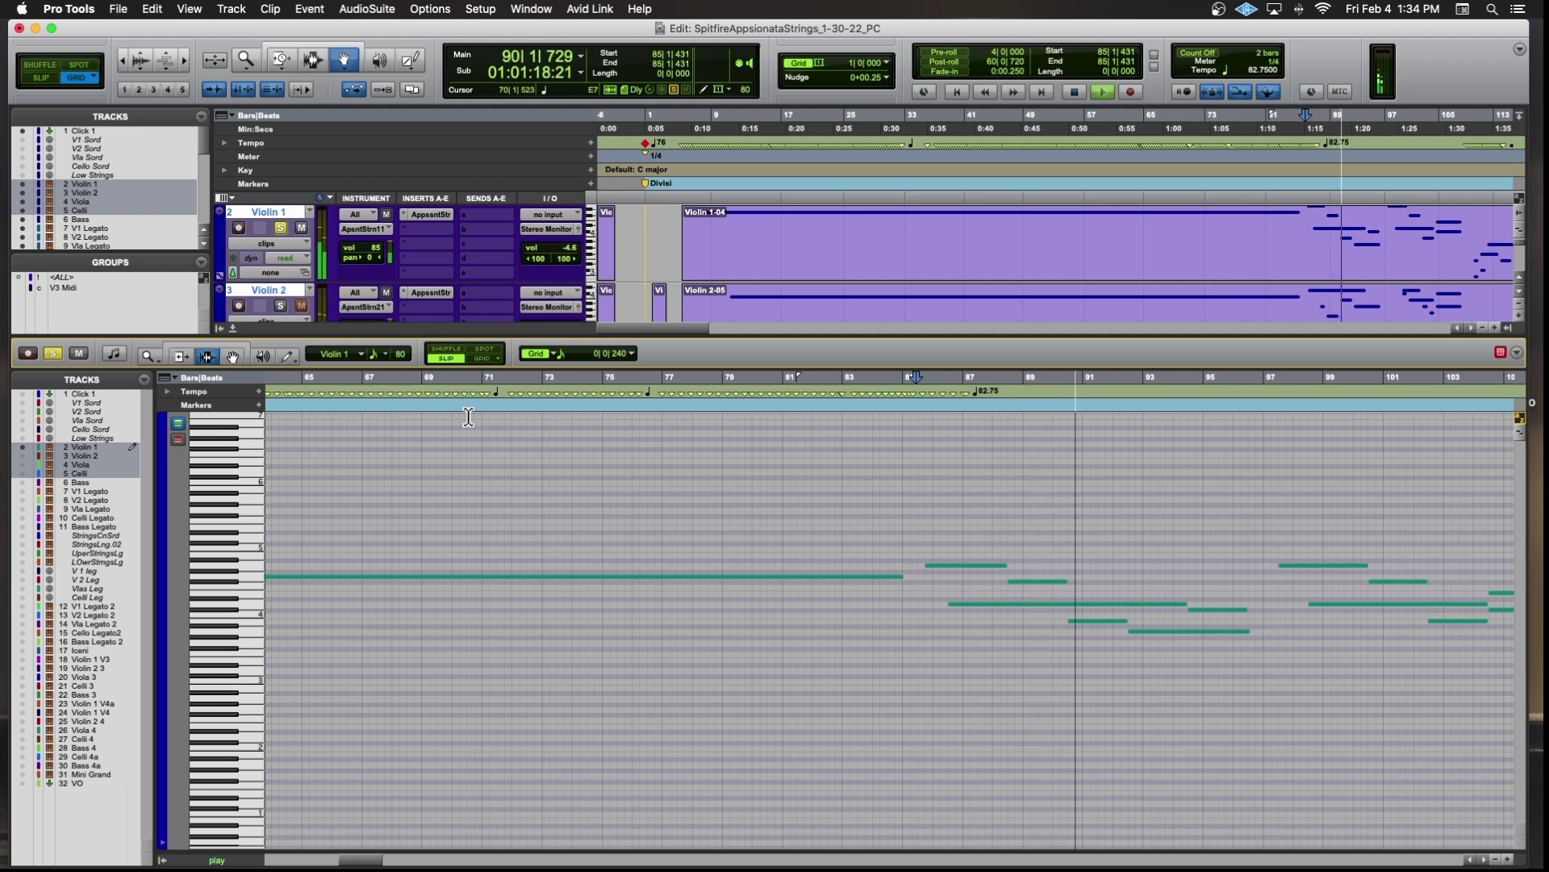
{"action": "key", "text": "super+bracketleft"}
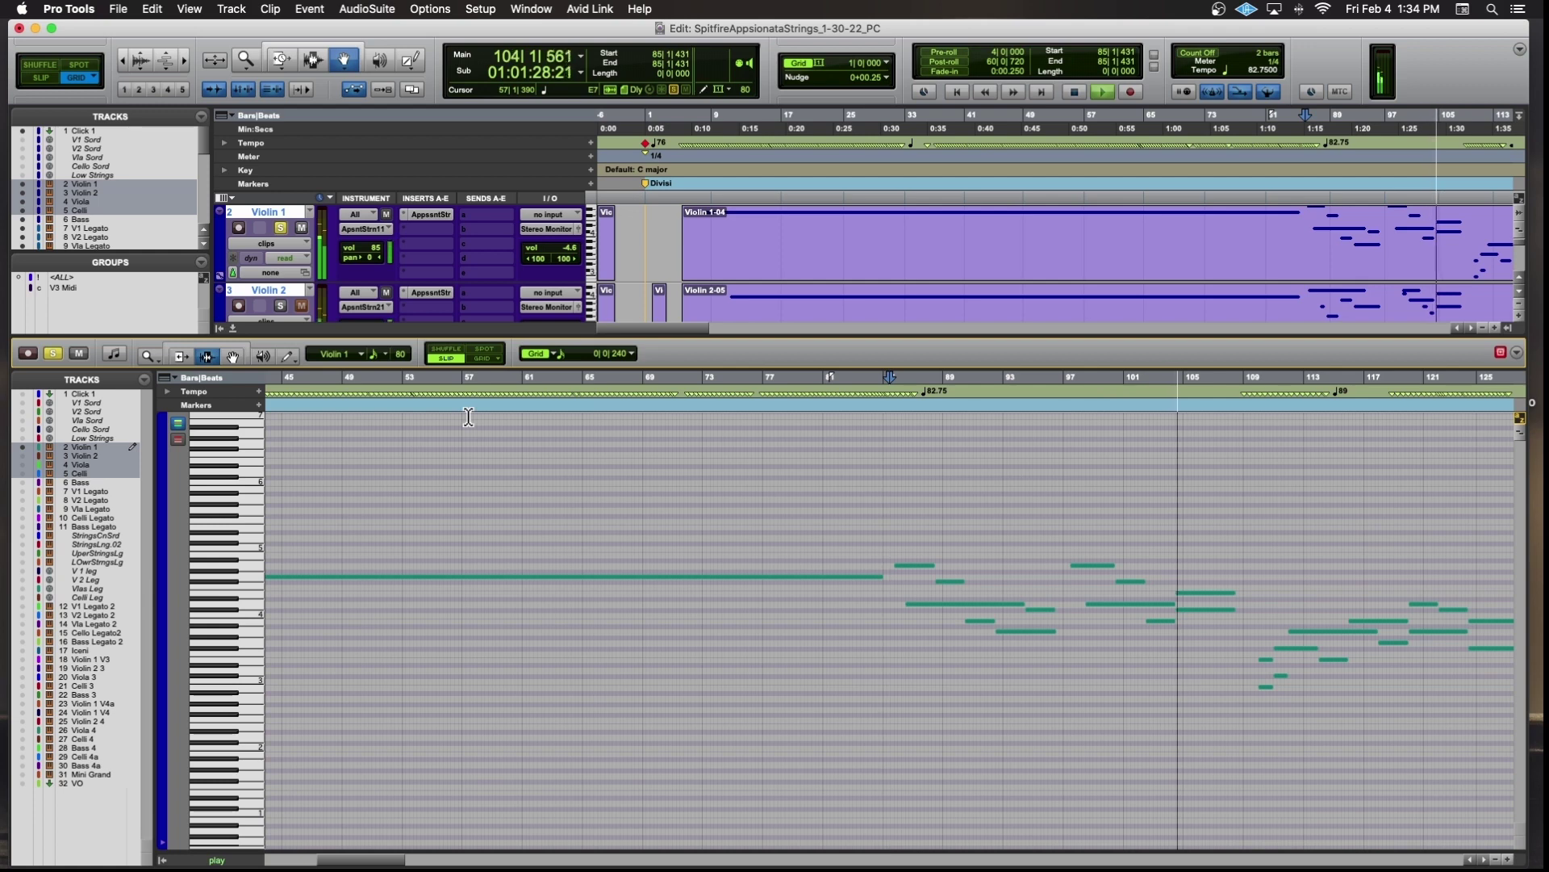
{"action": "key", "text": "space"}
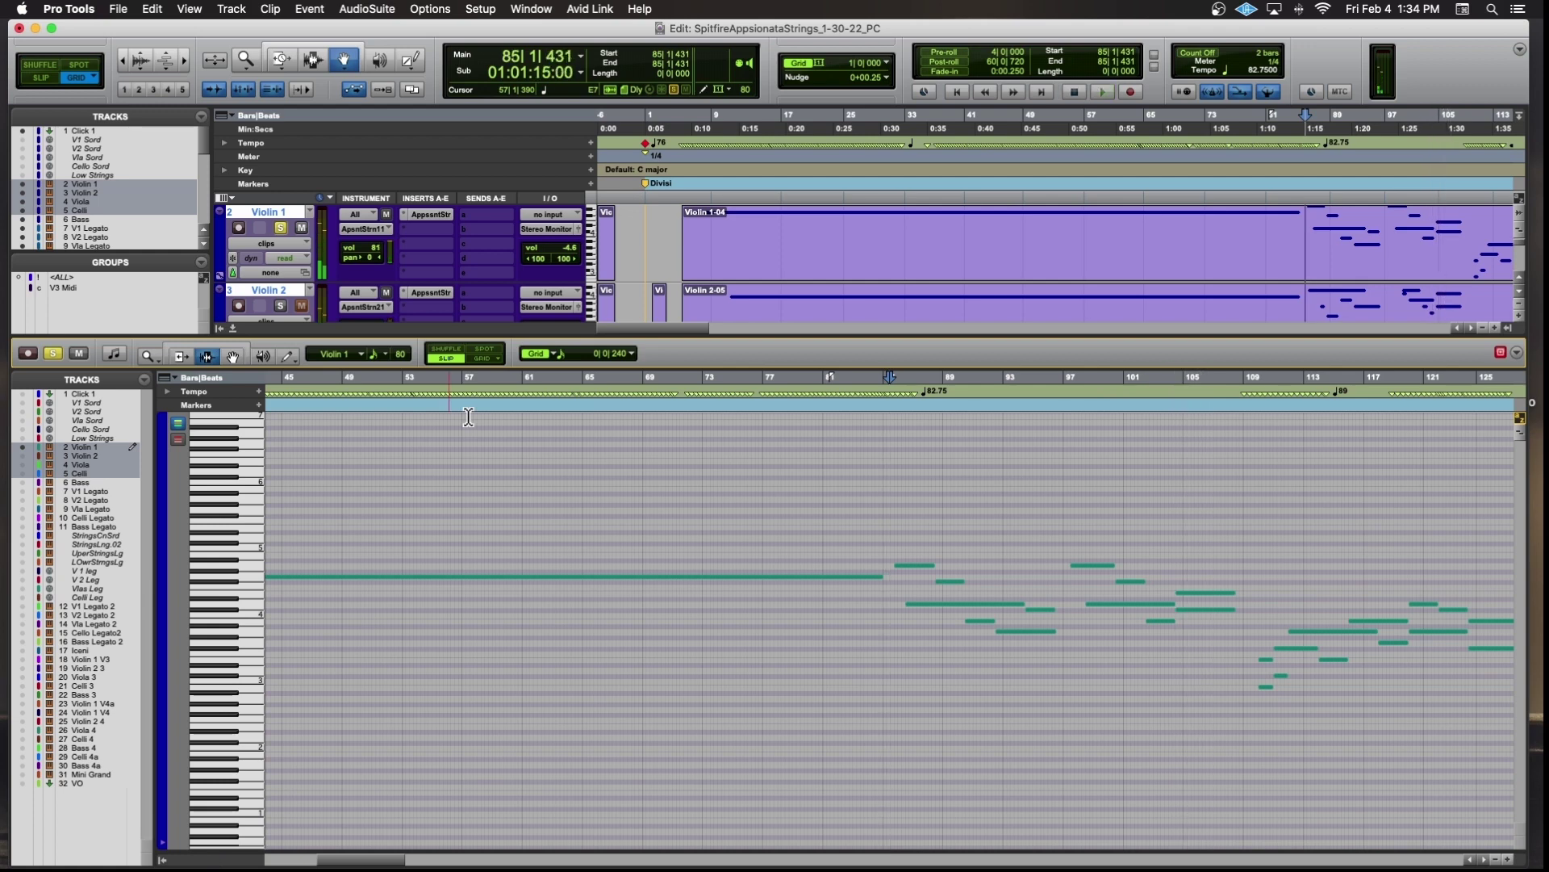
Select Violin 1's long sustained note starting in bar 86 and replay the part from bar 85 to examine its divisi lines.
{"action": "key", "text": "super+bracketright"}
{"action": "key", "text": "super+bracketright"}
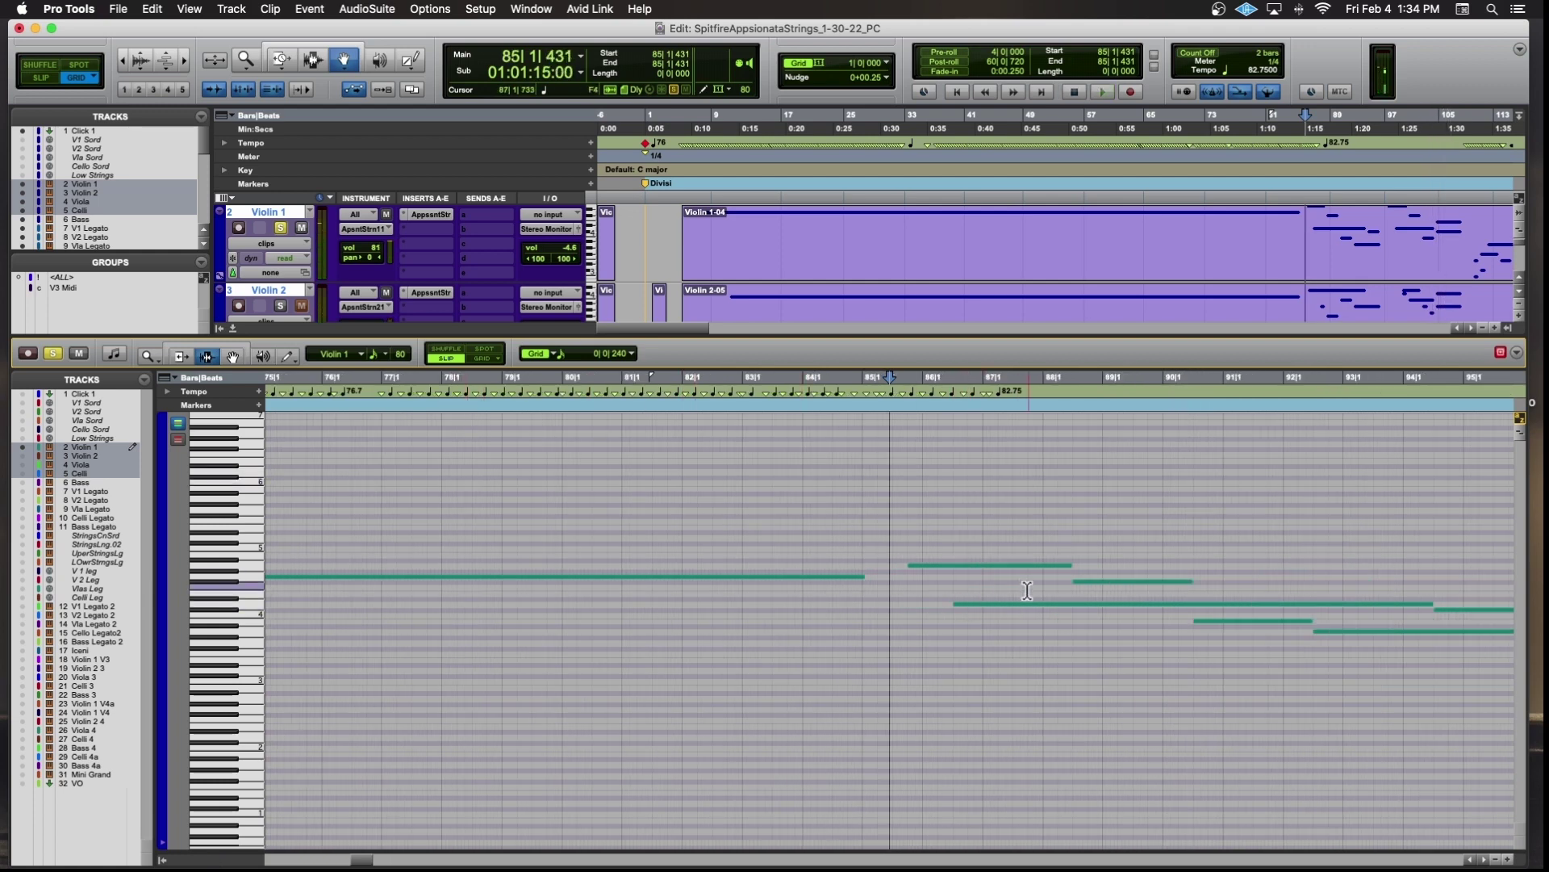
{"action": "left_click", "coordinate": [1090, 605]}
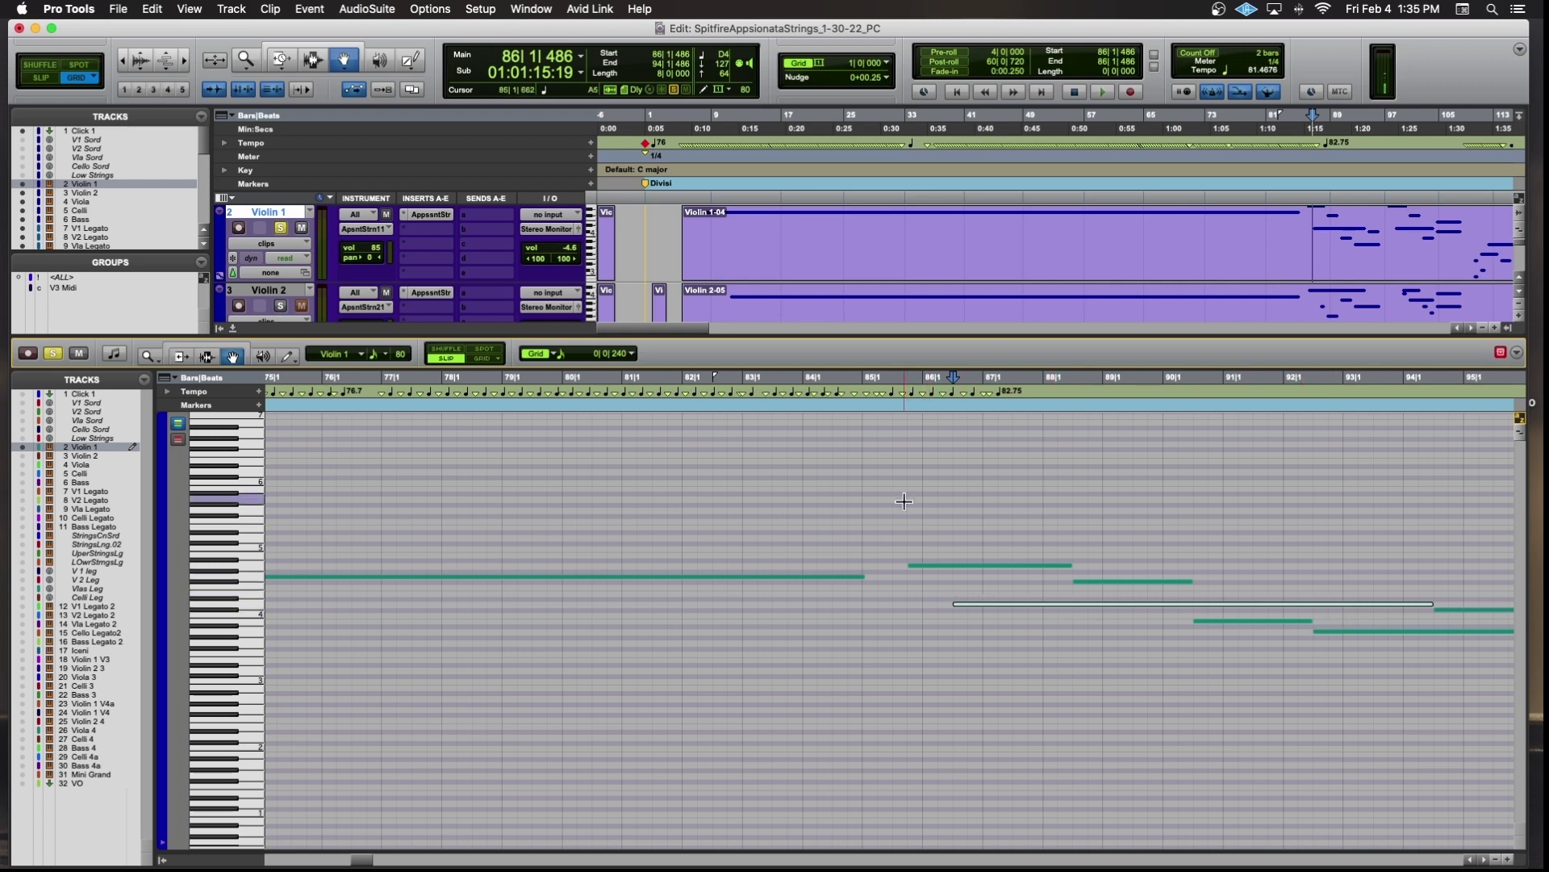
{"action": "left_click", "coordinate": [893, 409]}
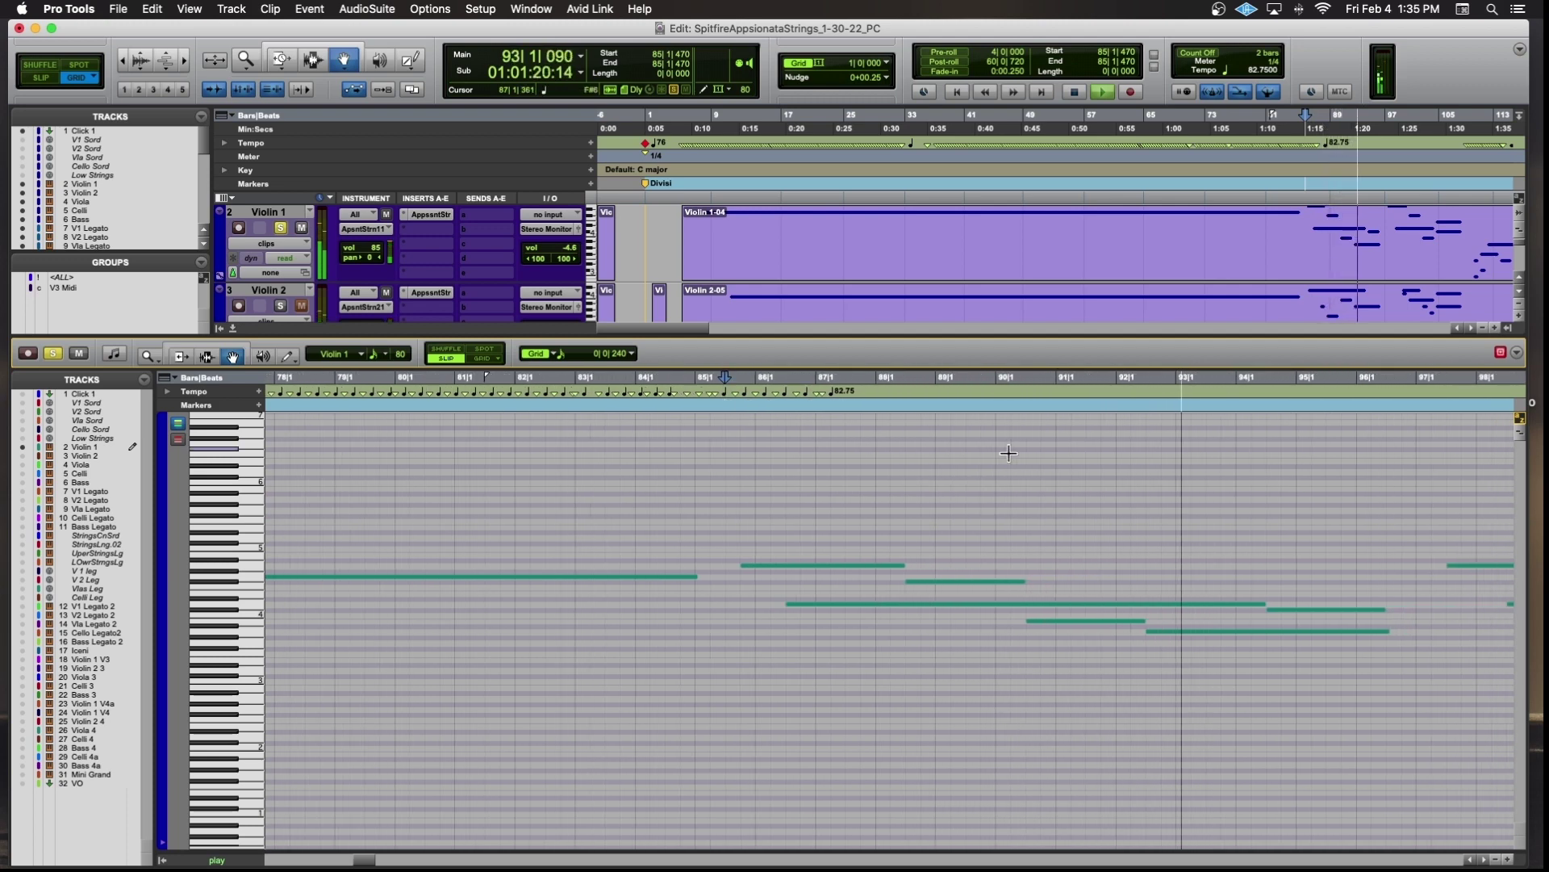
{"action": "key", "text": "space"}
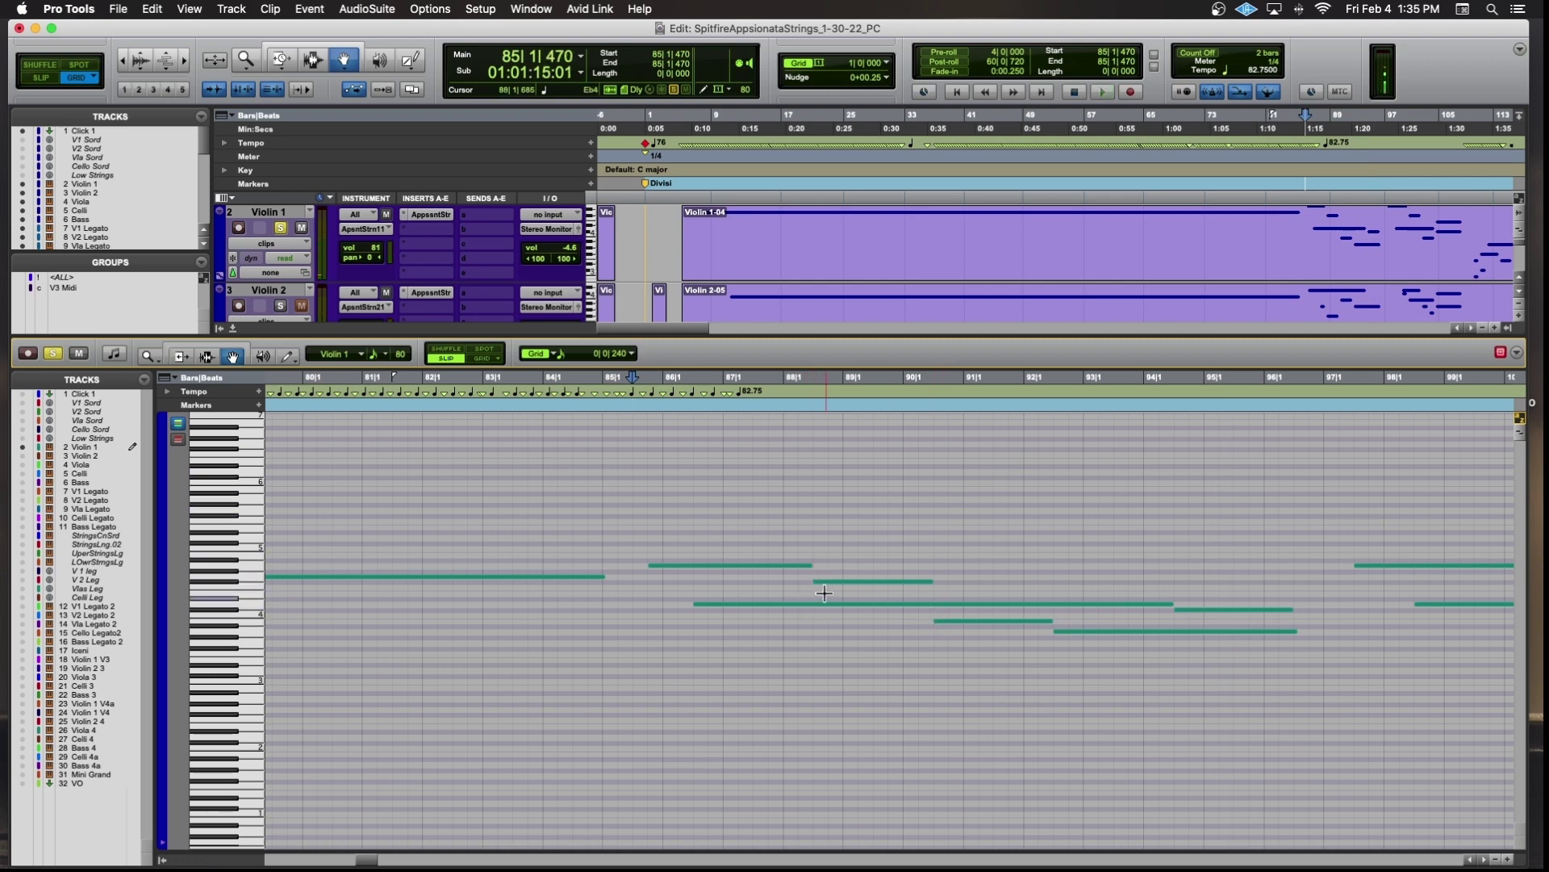
{"action": "scroll", "coordinate": [824, 593], "scroll_direction": "down", "scroll_amount": 2}
{"action": "scroll", "coordinate": [820, 589], "scroll_direction": "right", "scroll_amount": 1}
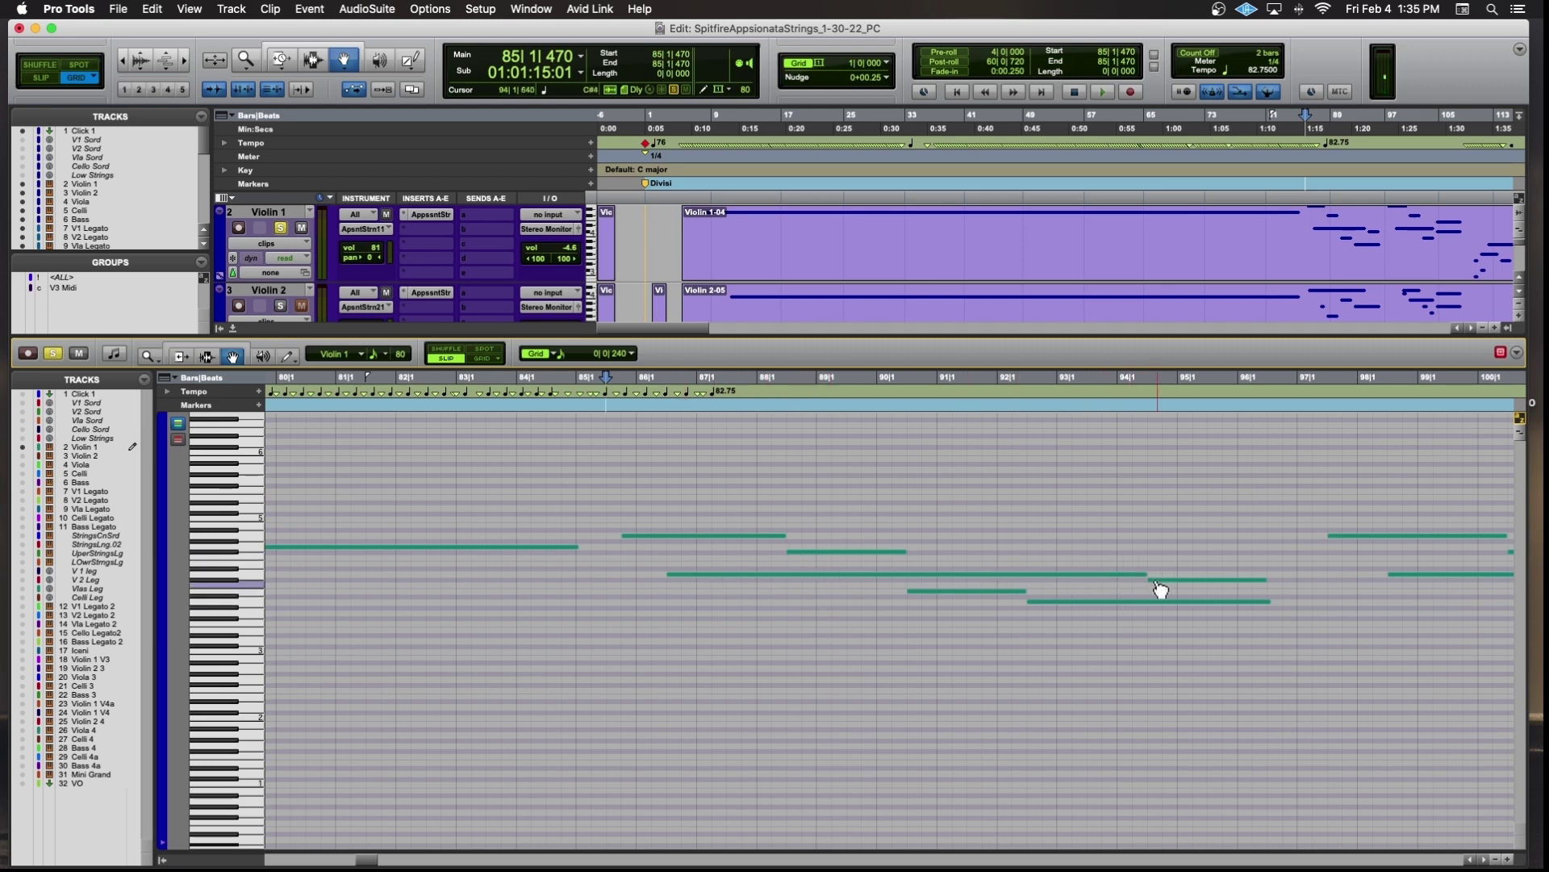
Add Violin 2's notes to the MIDI editor and play both soloed violins from bar 85.
{"action": "left_click", "coordinate": [24, 456]}
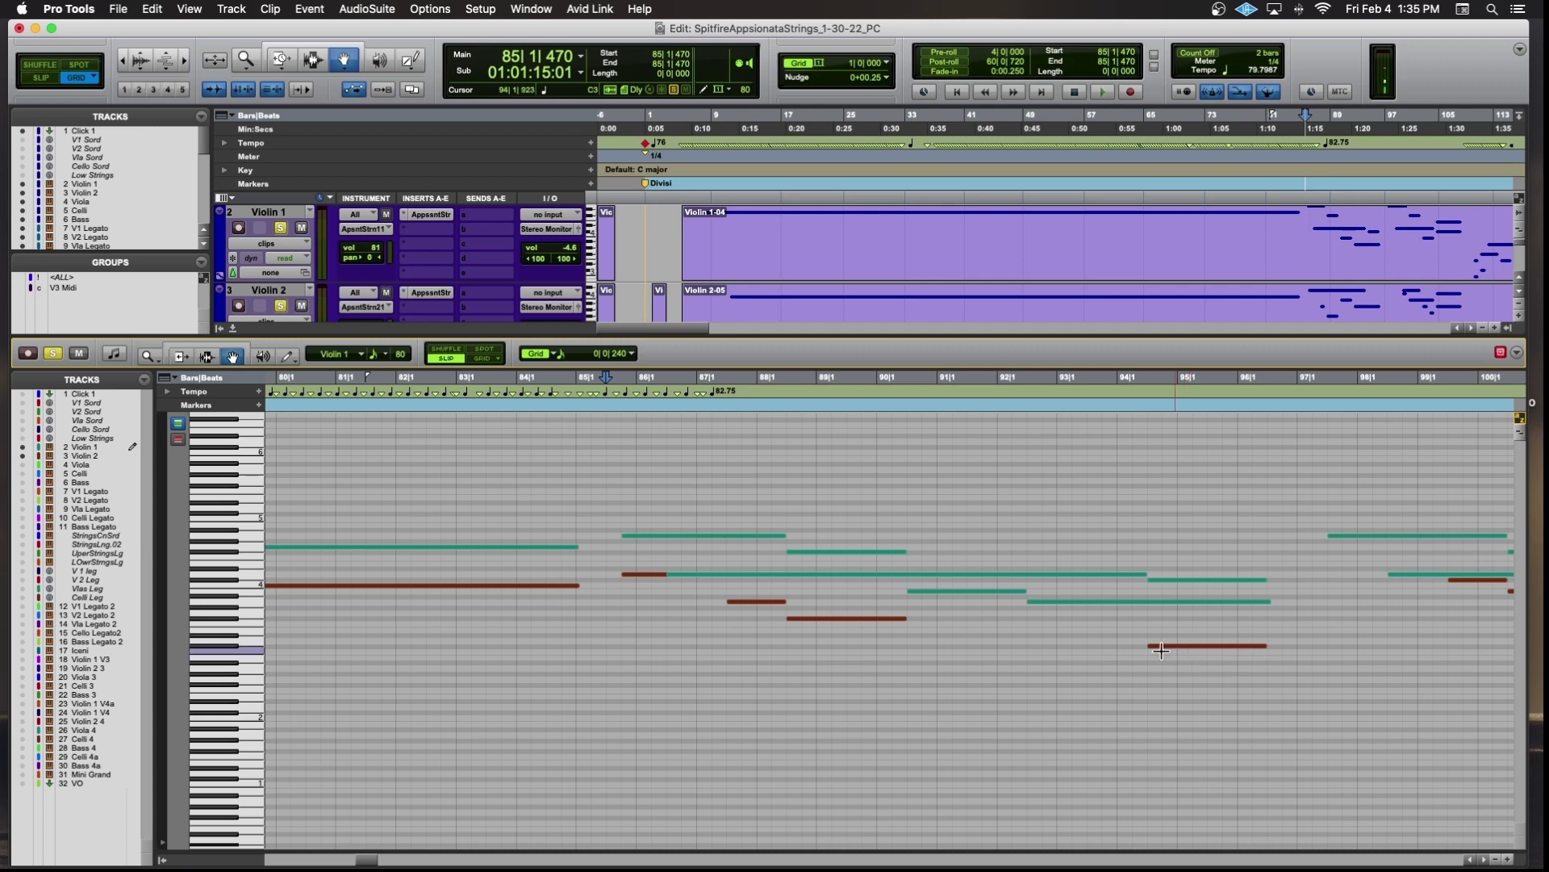
{"action": "left_click", "coordinate": [608, 404]}
{"action": "key", "text": "space"}
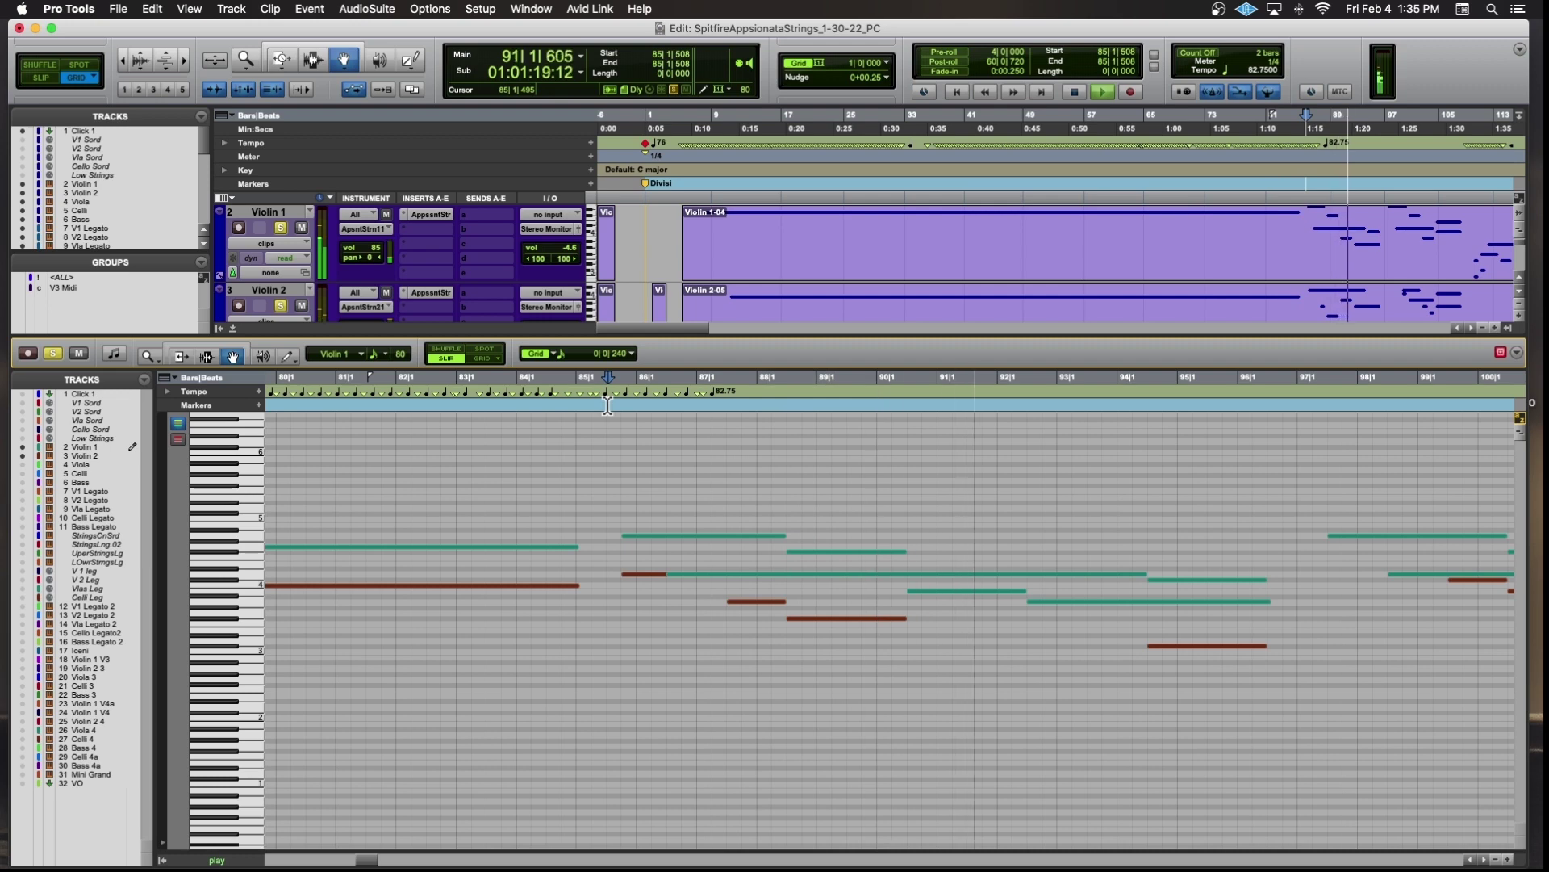
{"action": "key", "text": "r"}
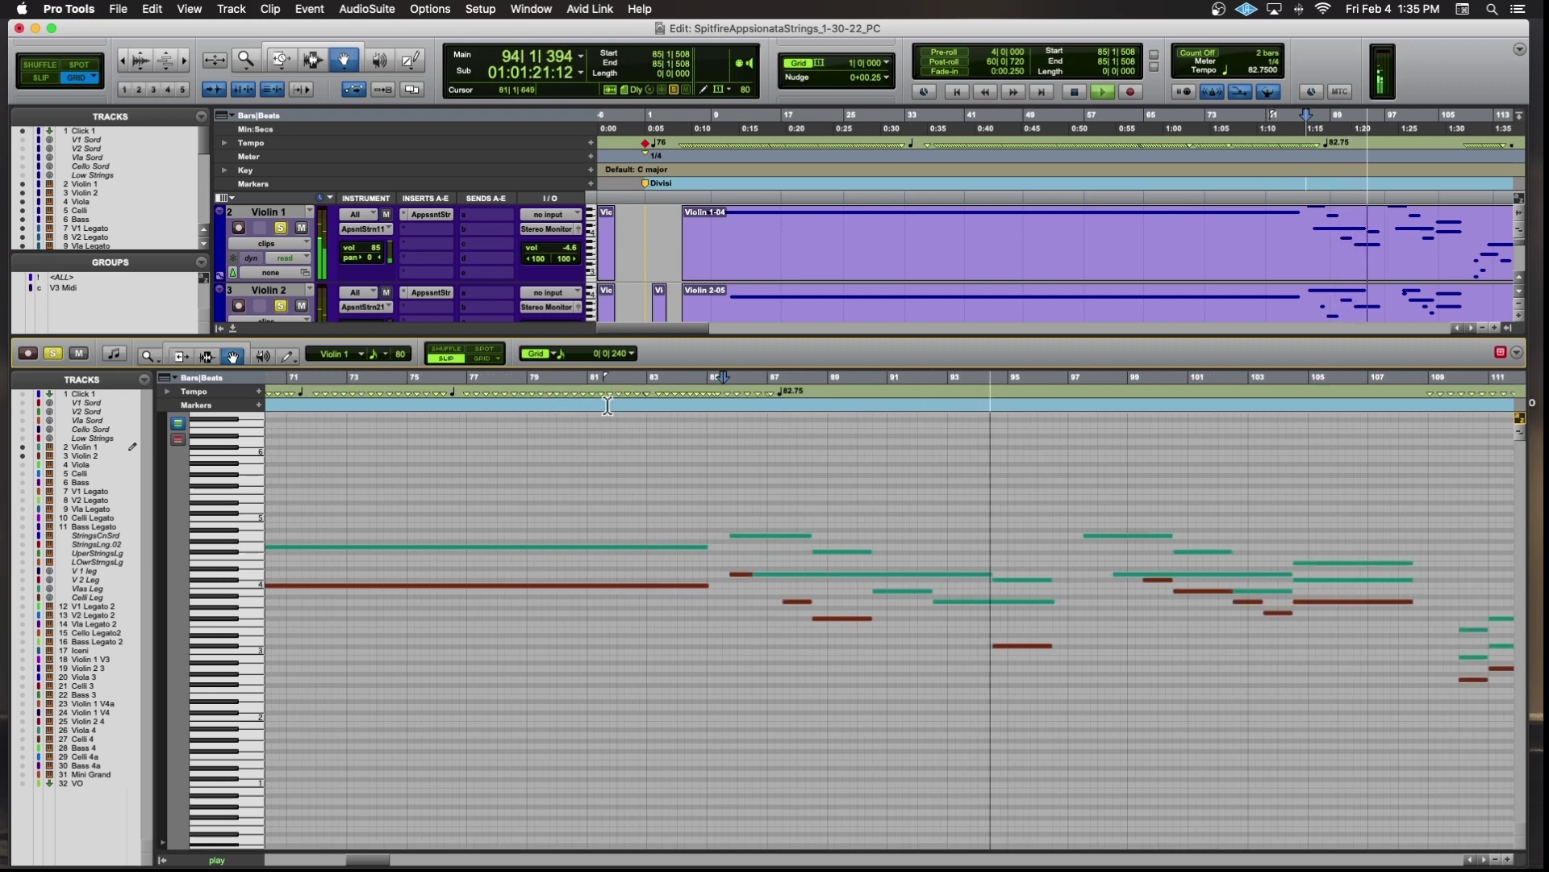
{"action": "scroll", "coordinate": [607, 405], "scroll_direction": "right", "scroll_amount": 2}
{"action": "scroll", "coordinate": [608, 405], "scroll_direction": "right", "scroll_amount": 4}
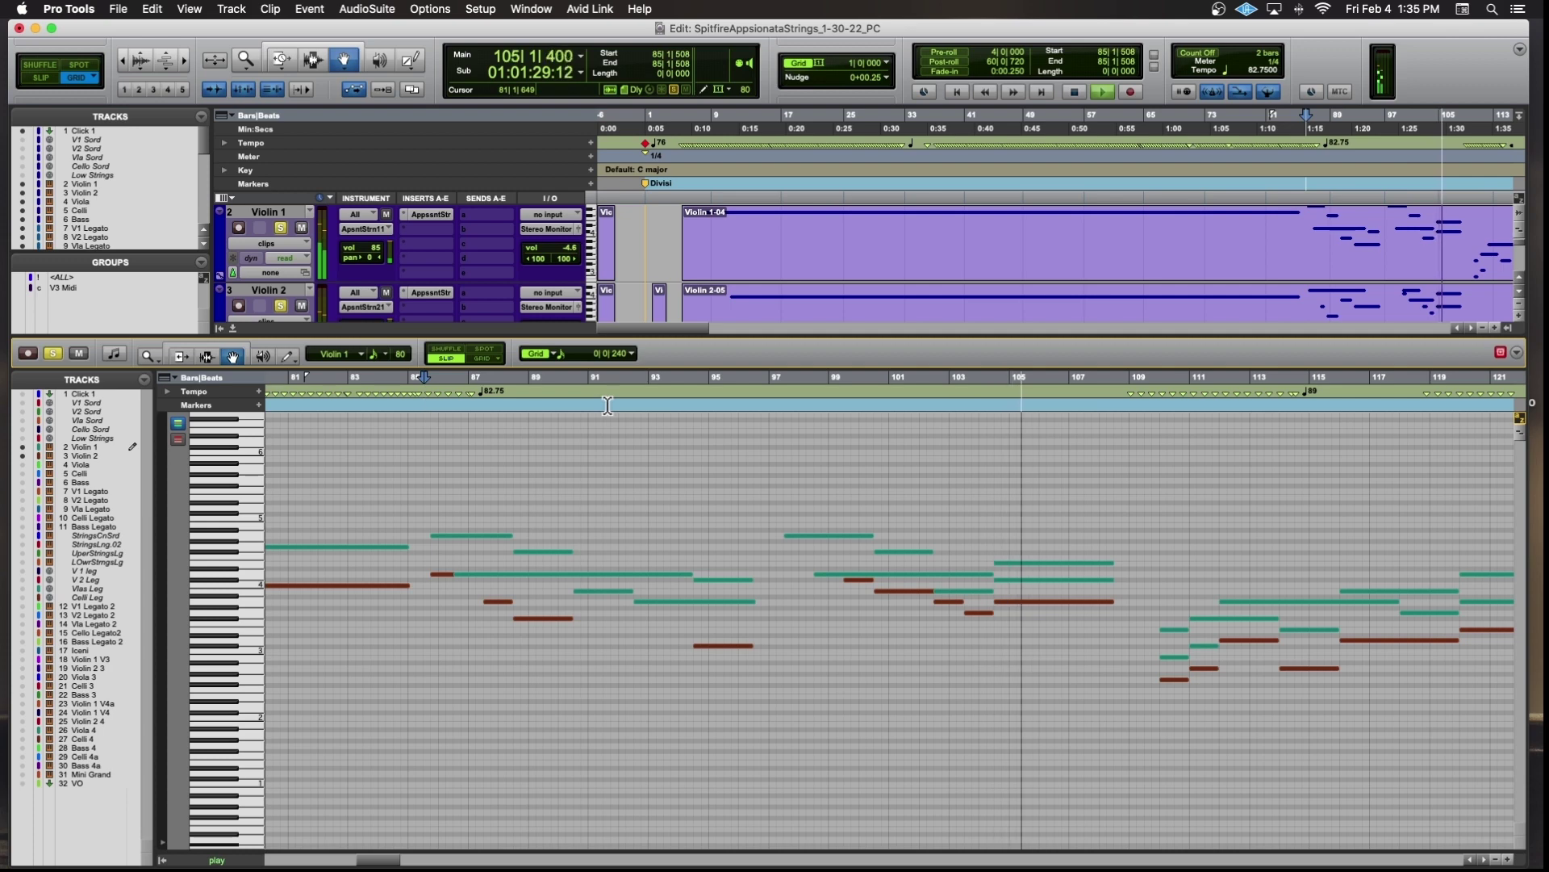
{"action": "key", "text": "space"}
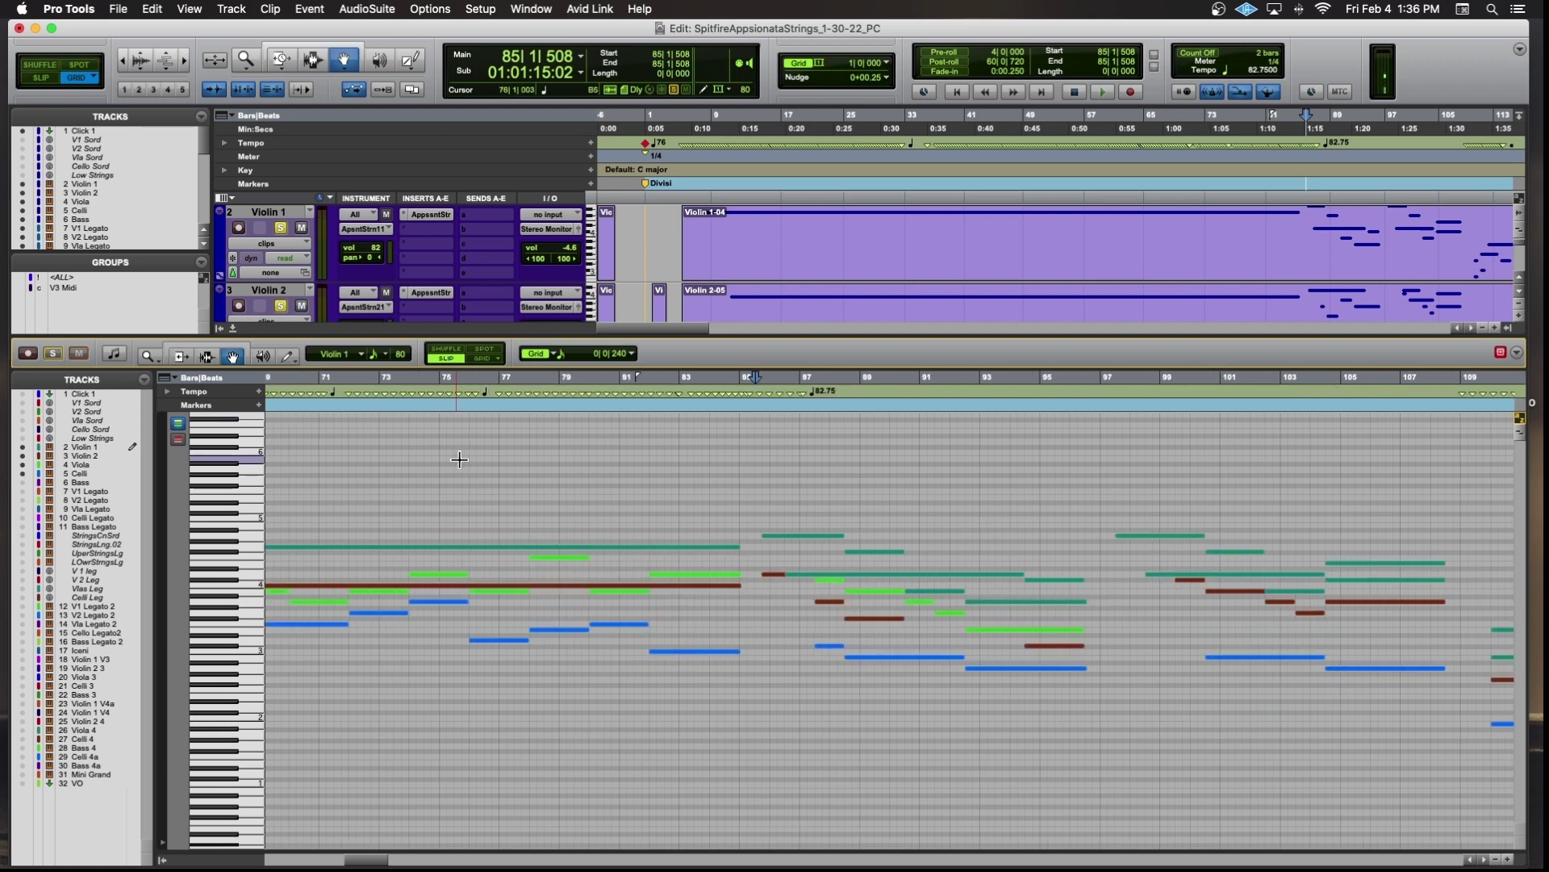
Play the violins, viola and celli together from bar 85 while following their notes toward the Legato marker.
{"action": "scroll", "coordinate": [520, 462], "scroll_direction": "left", "scroll_amount": 10}
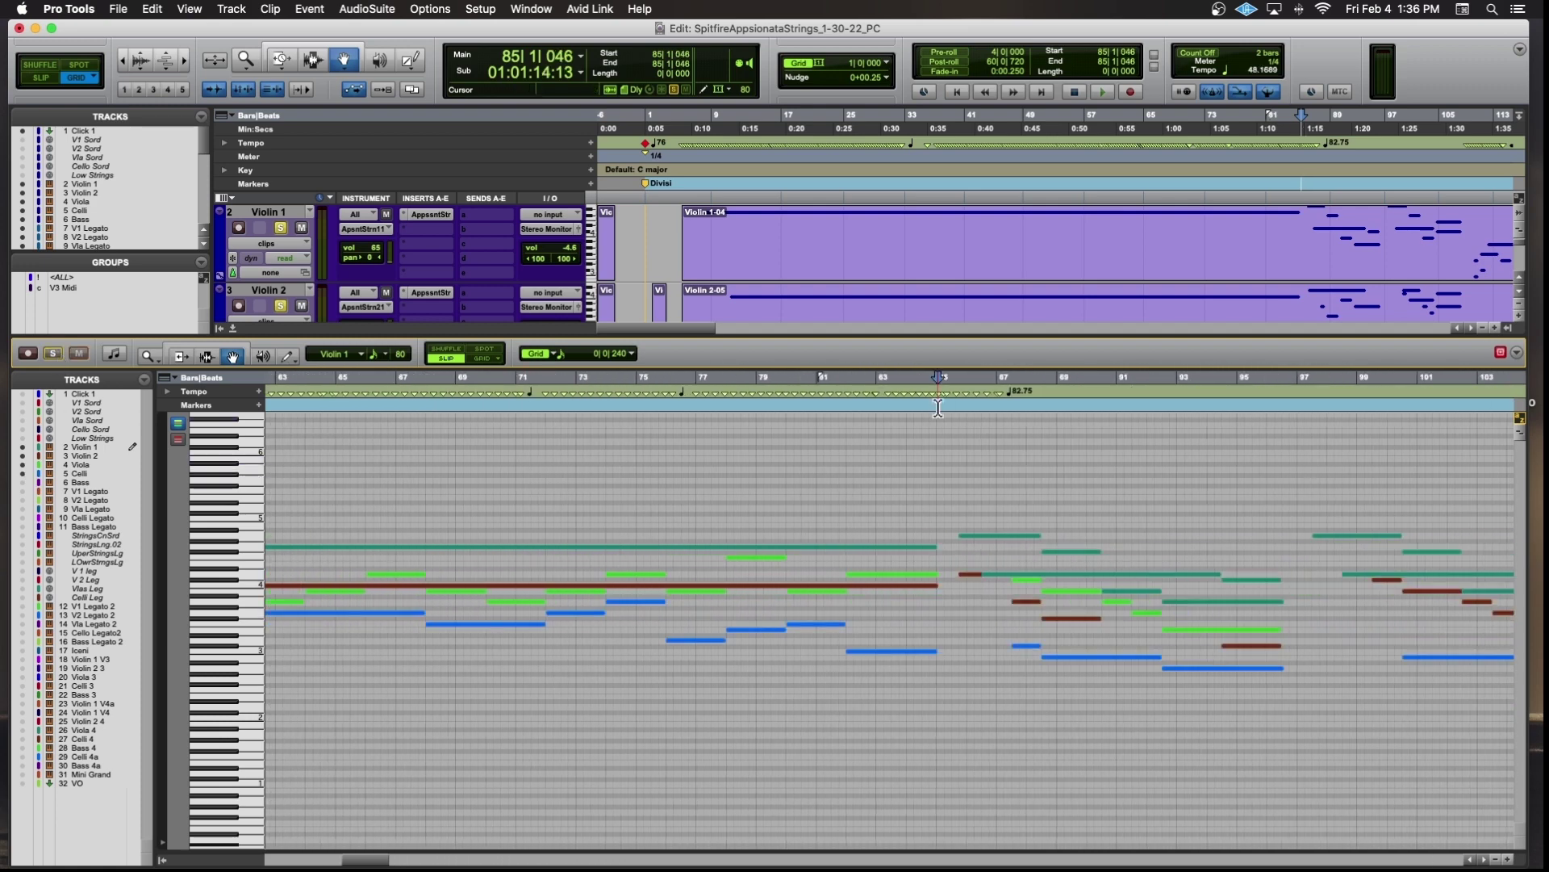
{"action": "key", "text": "space"}
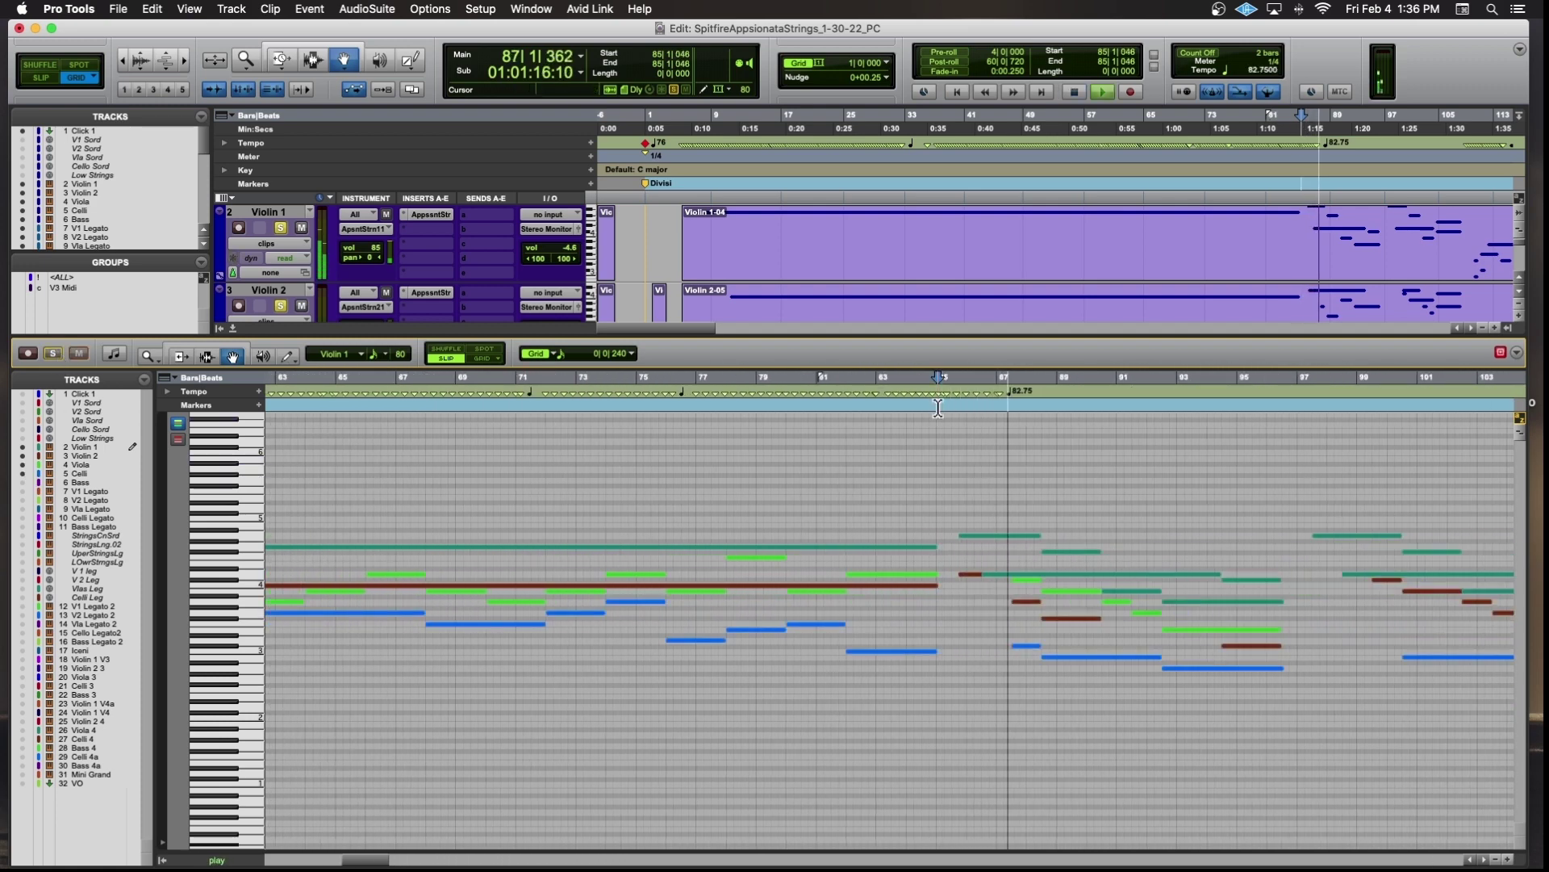
{"action": "scroll", "coordinate": [938, 408], "scroll_direction": "right", "scroll_amount": 5}
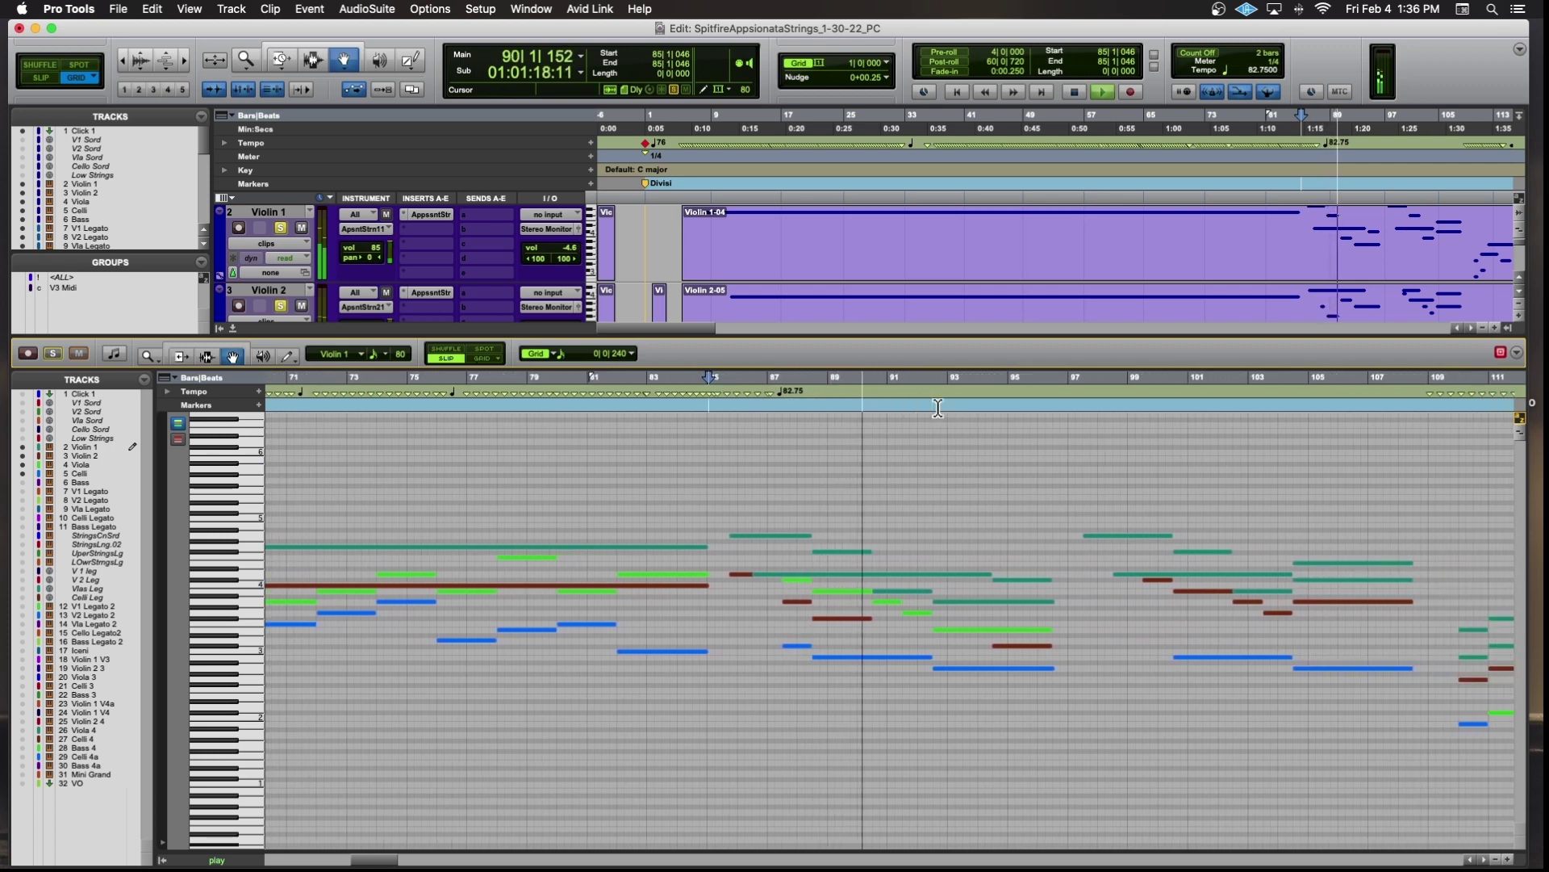
{"action": "scroll", "coordinate": [939, 408], "scroll_direction": "right", "scroll_amount": 3}
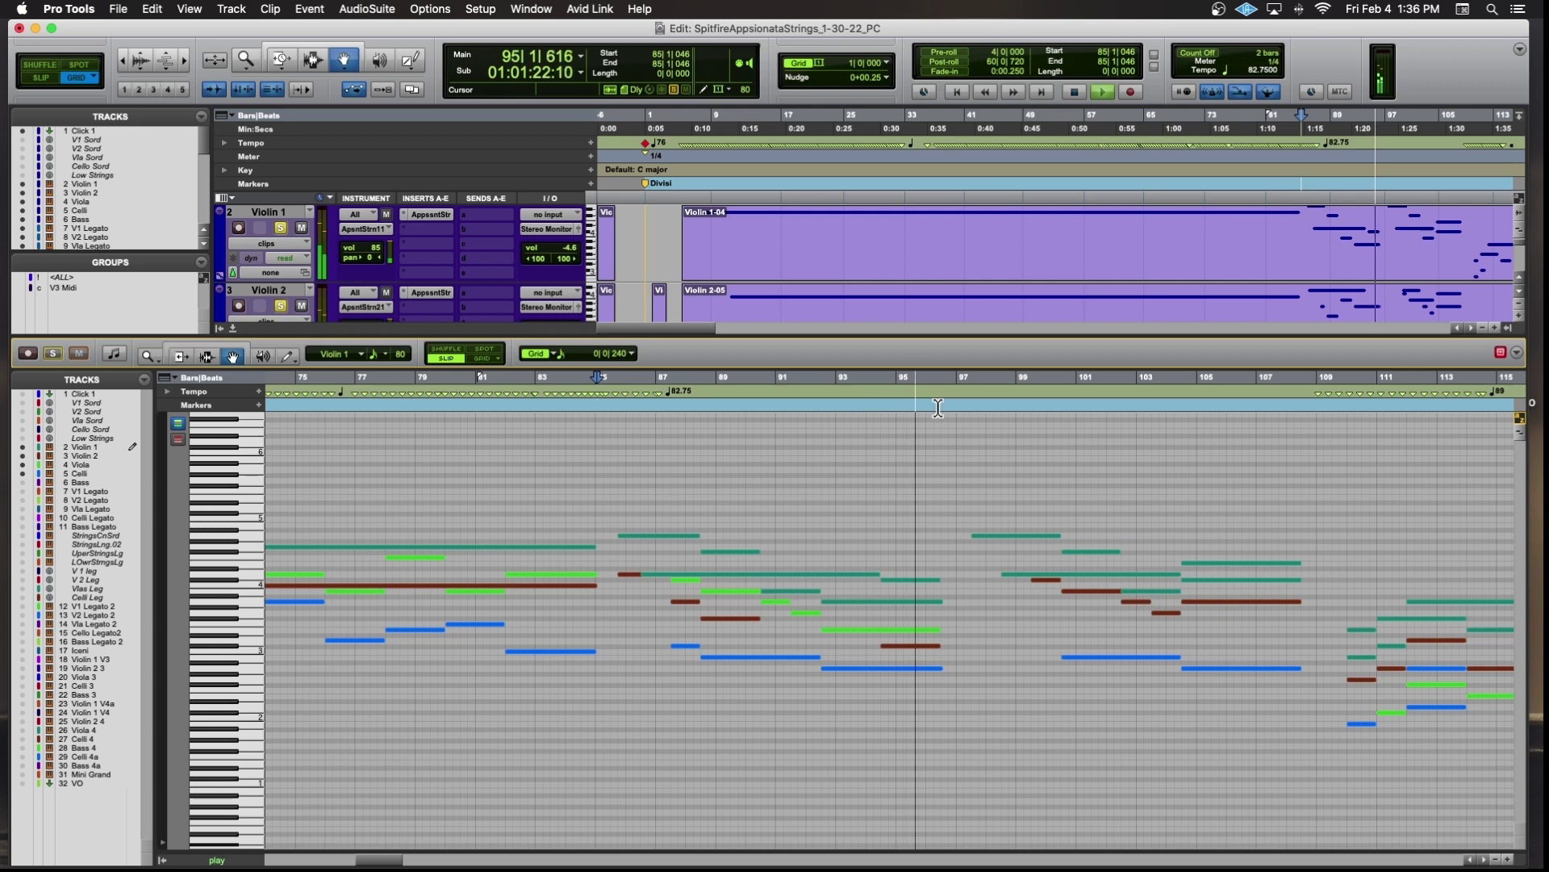
{"action": "scroll", "coordinate": [939, 407], "scroll_direction": "right", "scroll_amount": 1}
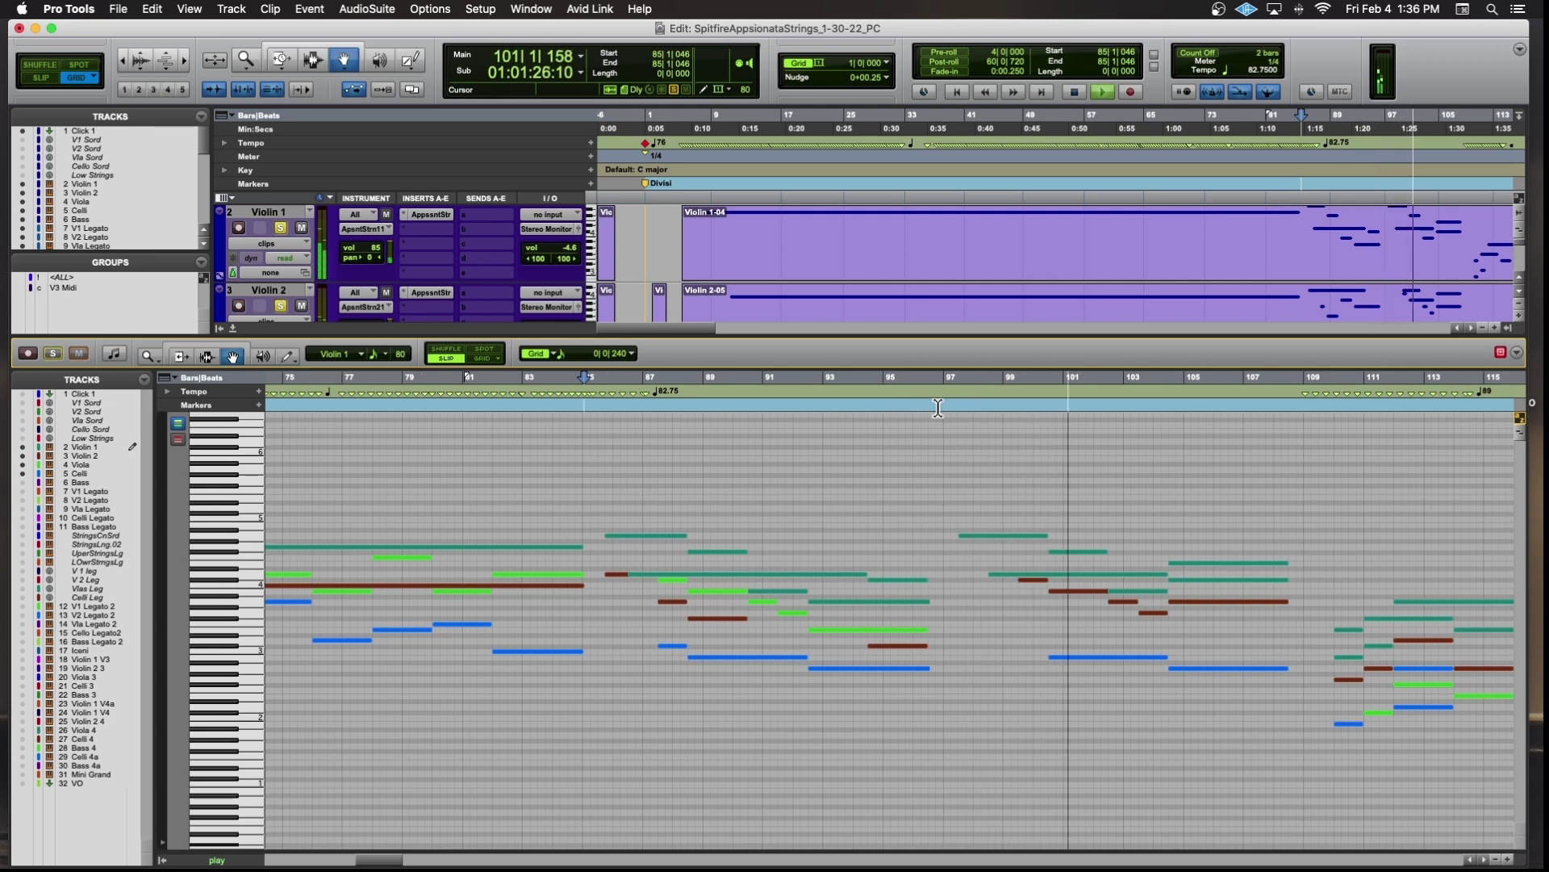
{"action": "key", "text": "r"}
{"action": "key", "text": "r"}
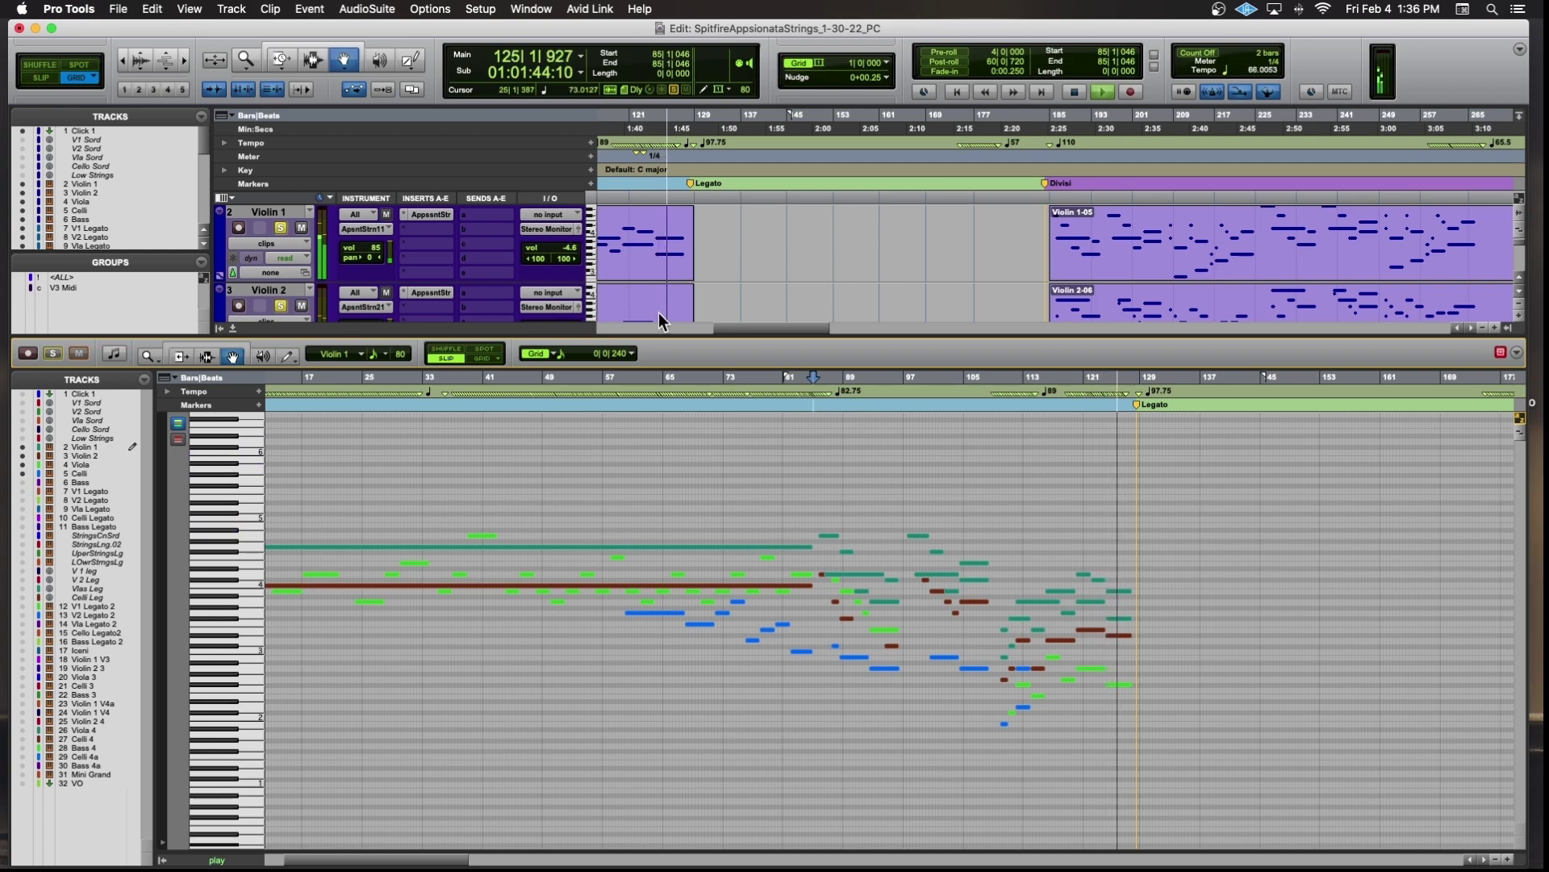
Enlarge the track area above the MIDI editor and examine the violin, viola and celli clips before the Legato marker.
{"action": "left_click_drag", "start_coordinate": [651, 332], "coordinate": [652, 473]}
{"action": "scroll", "coordinate": [686, 390], "scroll_direction": "left", "scroll_amount": 2}
{"action": "scroll", "coordinate": [686, 390], "scroll_direction": "left", "scroll_amount": 3}
{"action": "scroll", "coordinate": [686, 390], "scroll_direction": "down", "scroll_amount": 1}
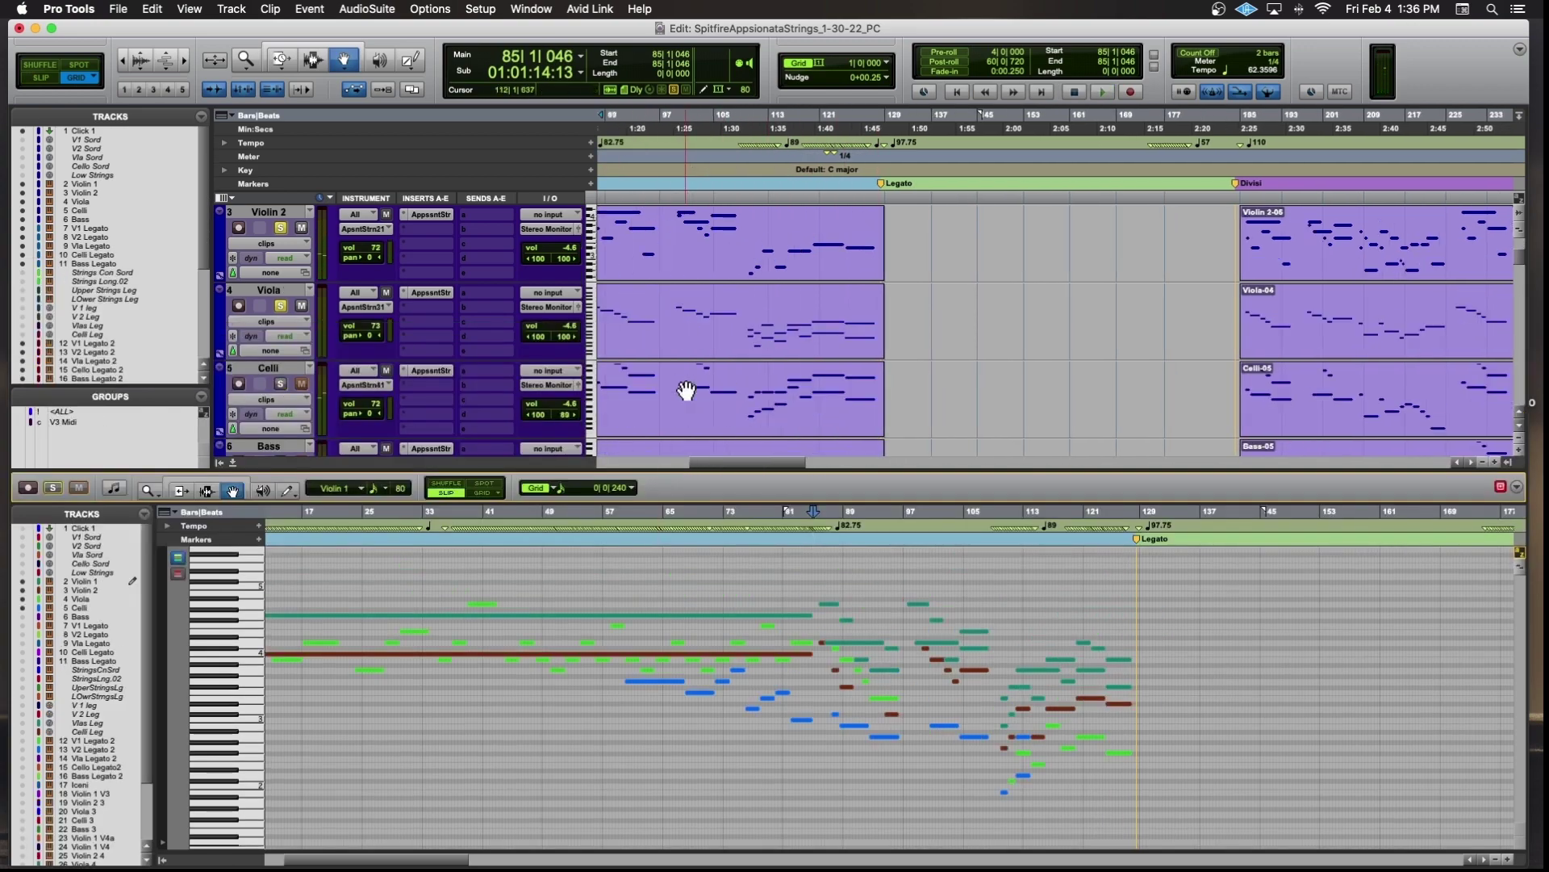
{"action": "scroll", "coordinate": [799, 326], "scroll_direction": "up", "scroll_amount": 1}
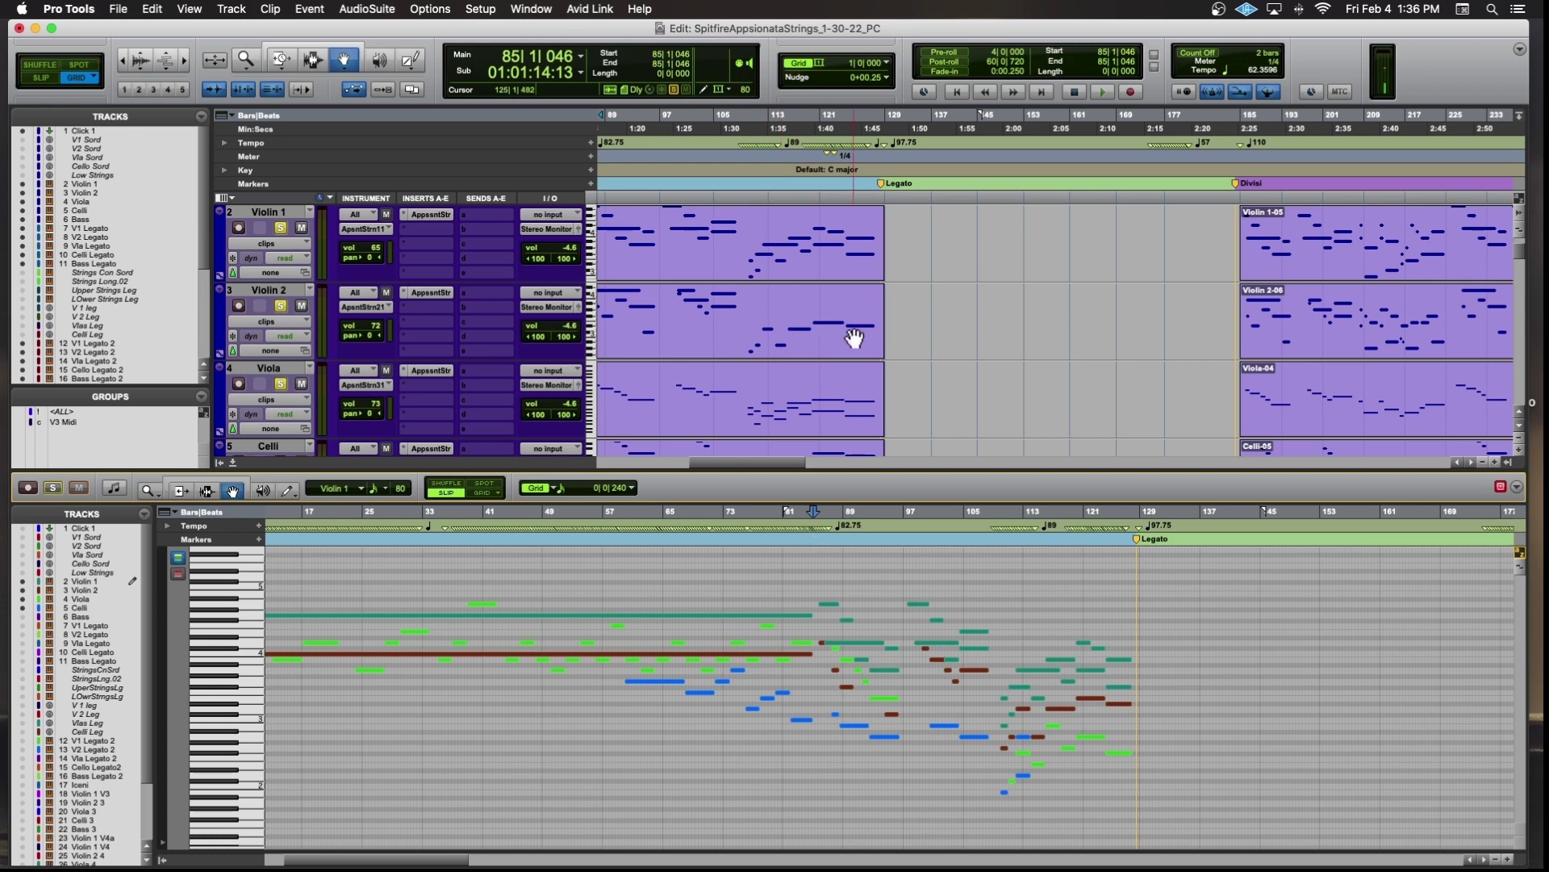
{"action": "scroll", "coordinate": [793, 414], "scroll_direction": "down", "scroll_amount": 1}
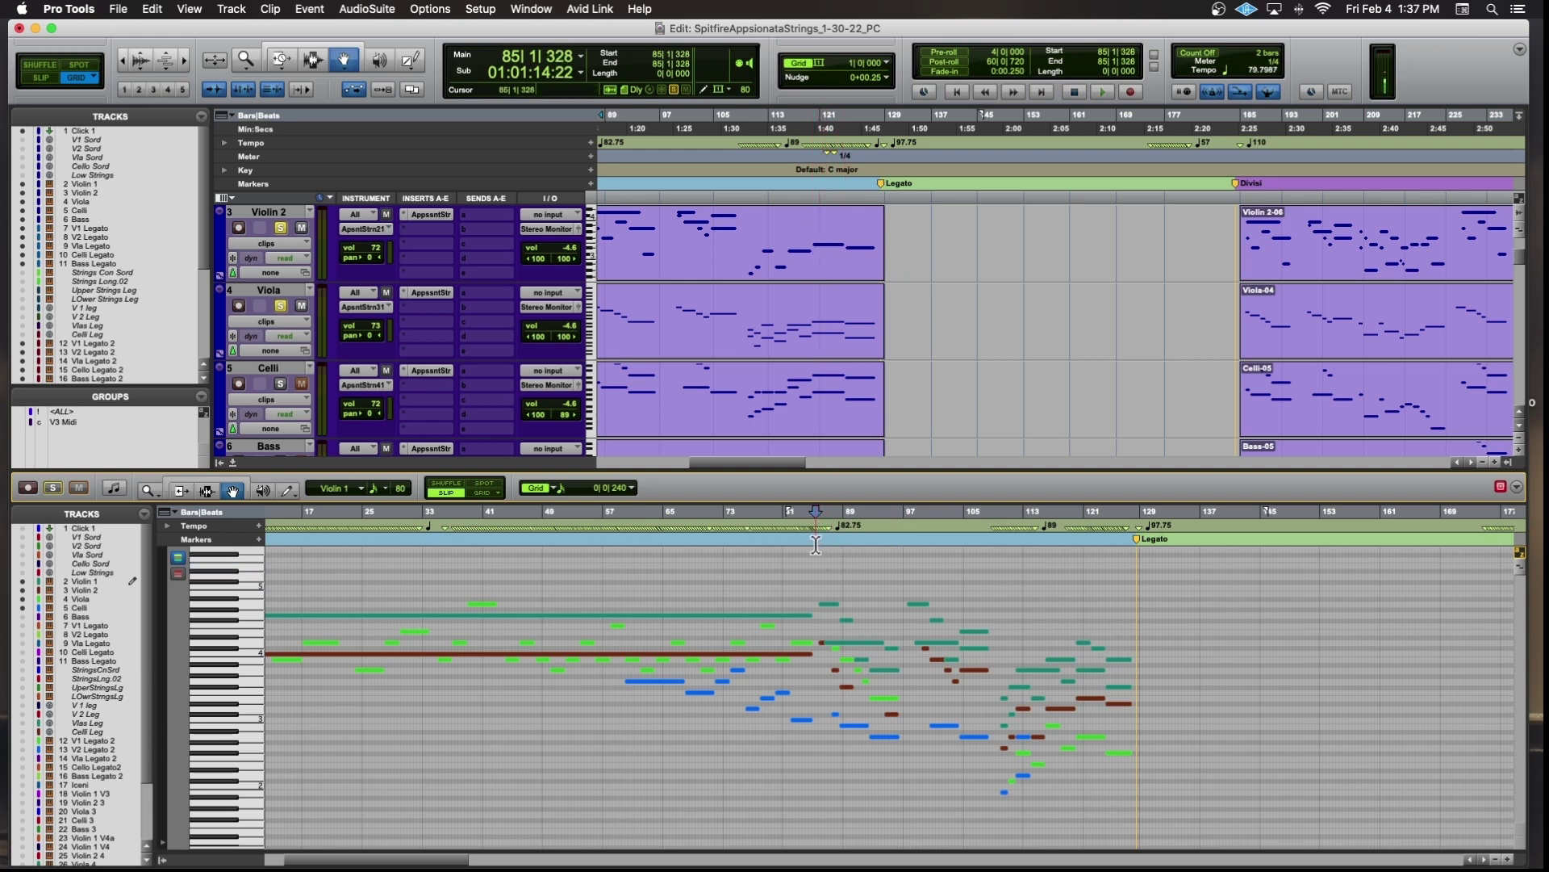
Place the playback cursor at bar 109 and add the Bass notes to the soloed string parts in the MIDI editor.
{"action": "left_click", "coordinate": [998, 545]}
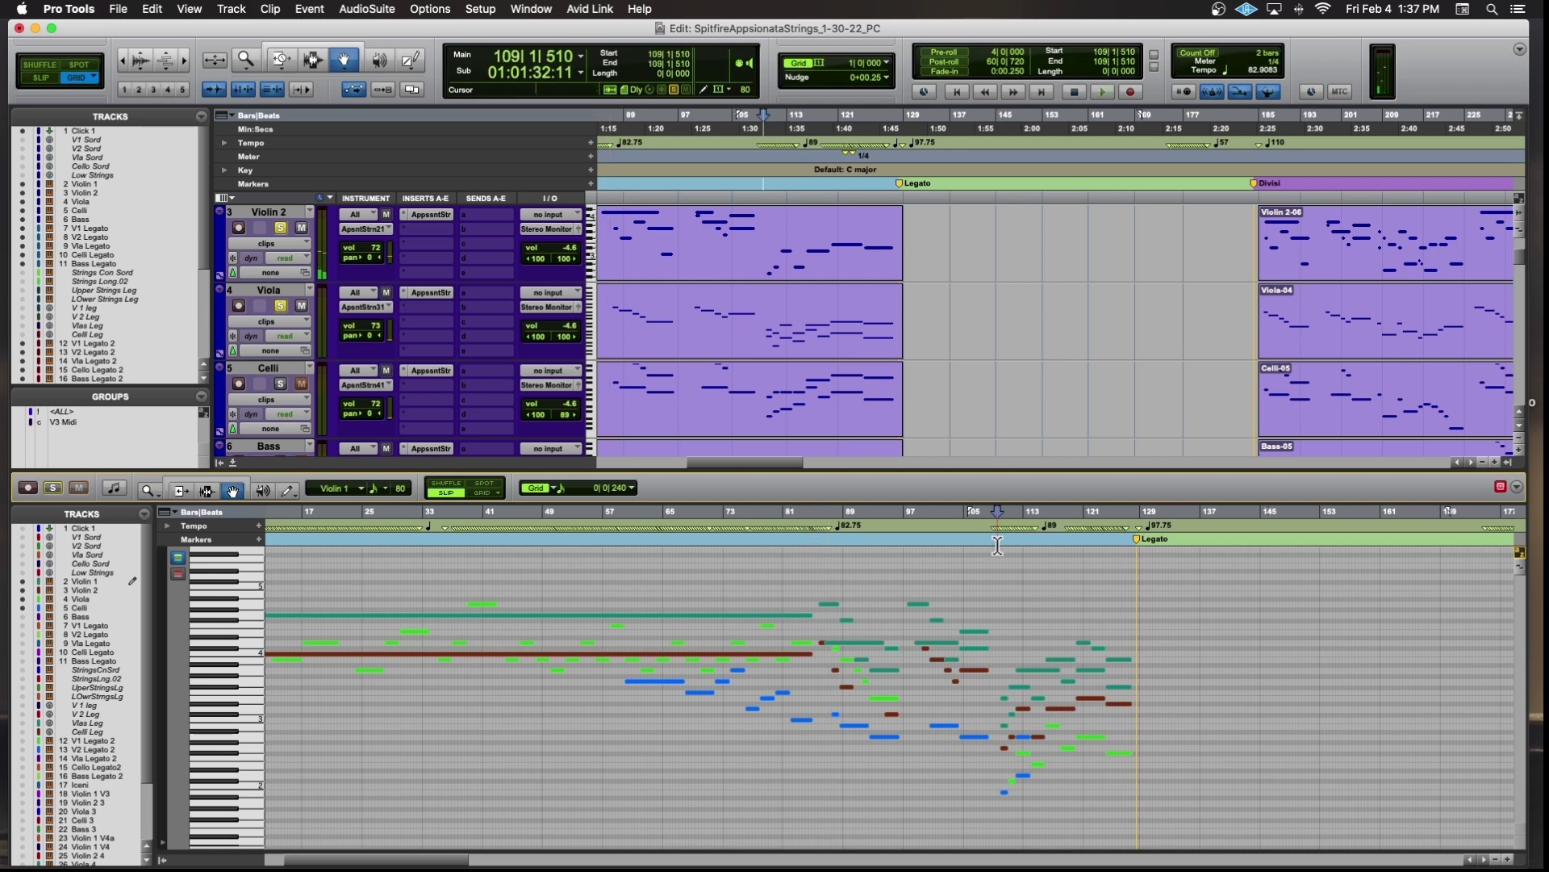
{"action": "key", "text": "t"}
{"action": "key", "text": "t"}
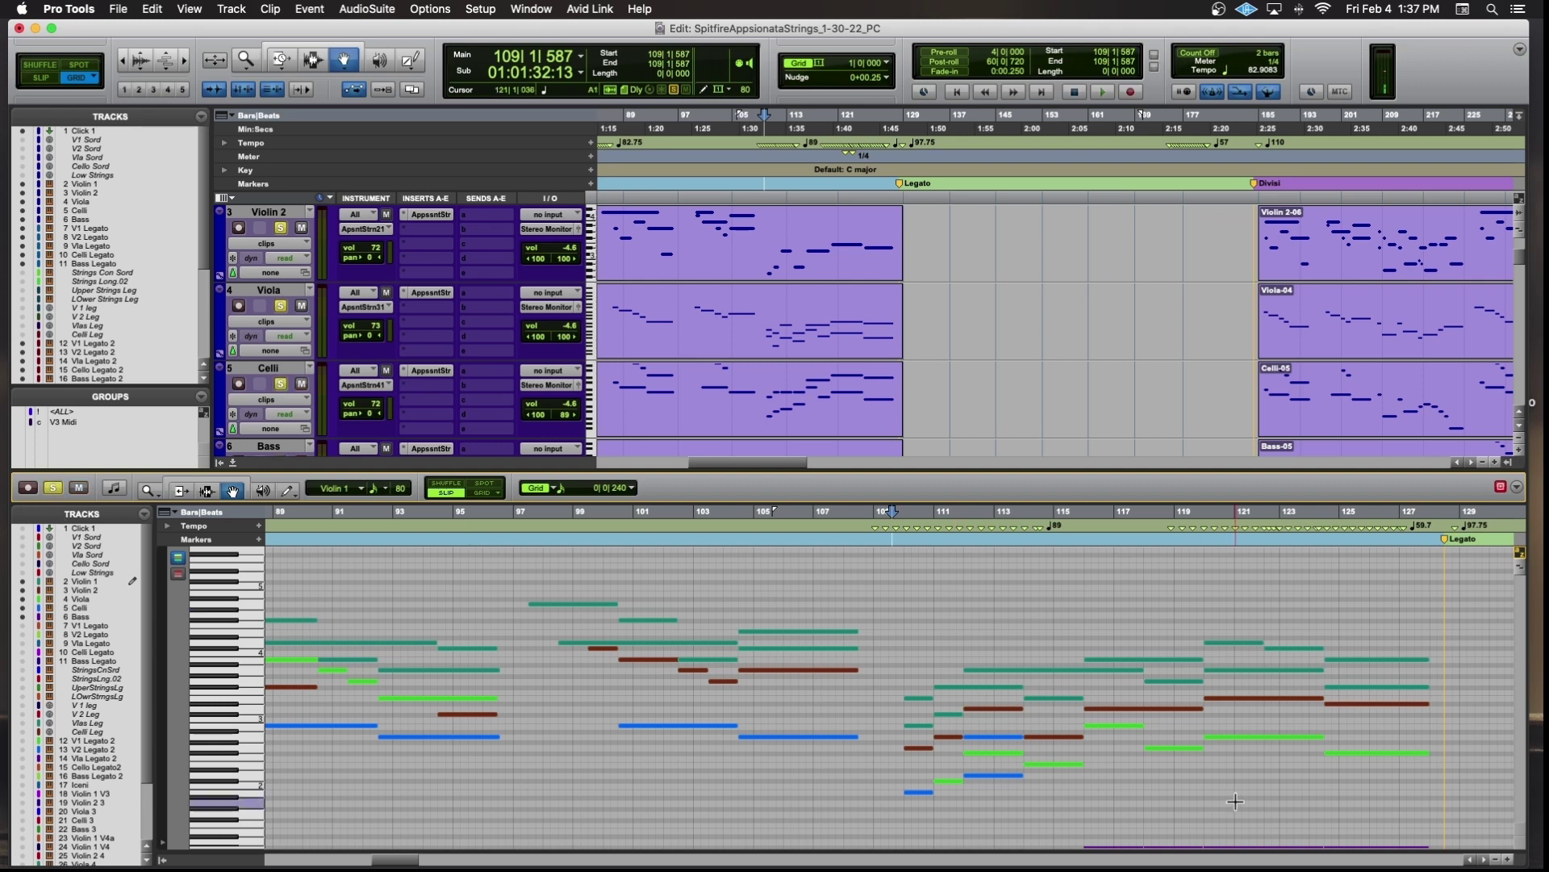
{"action": "scroll", "coordinate": [1235, 802], "scroll_direction": "down", "scroll_amount": 3}
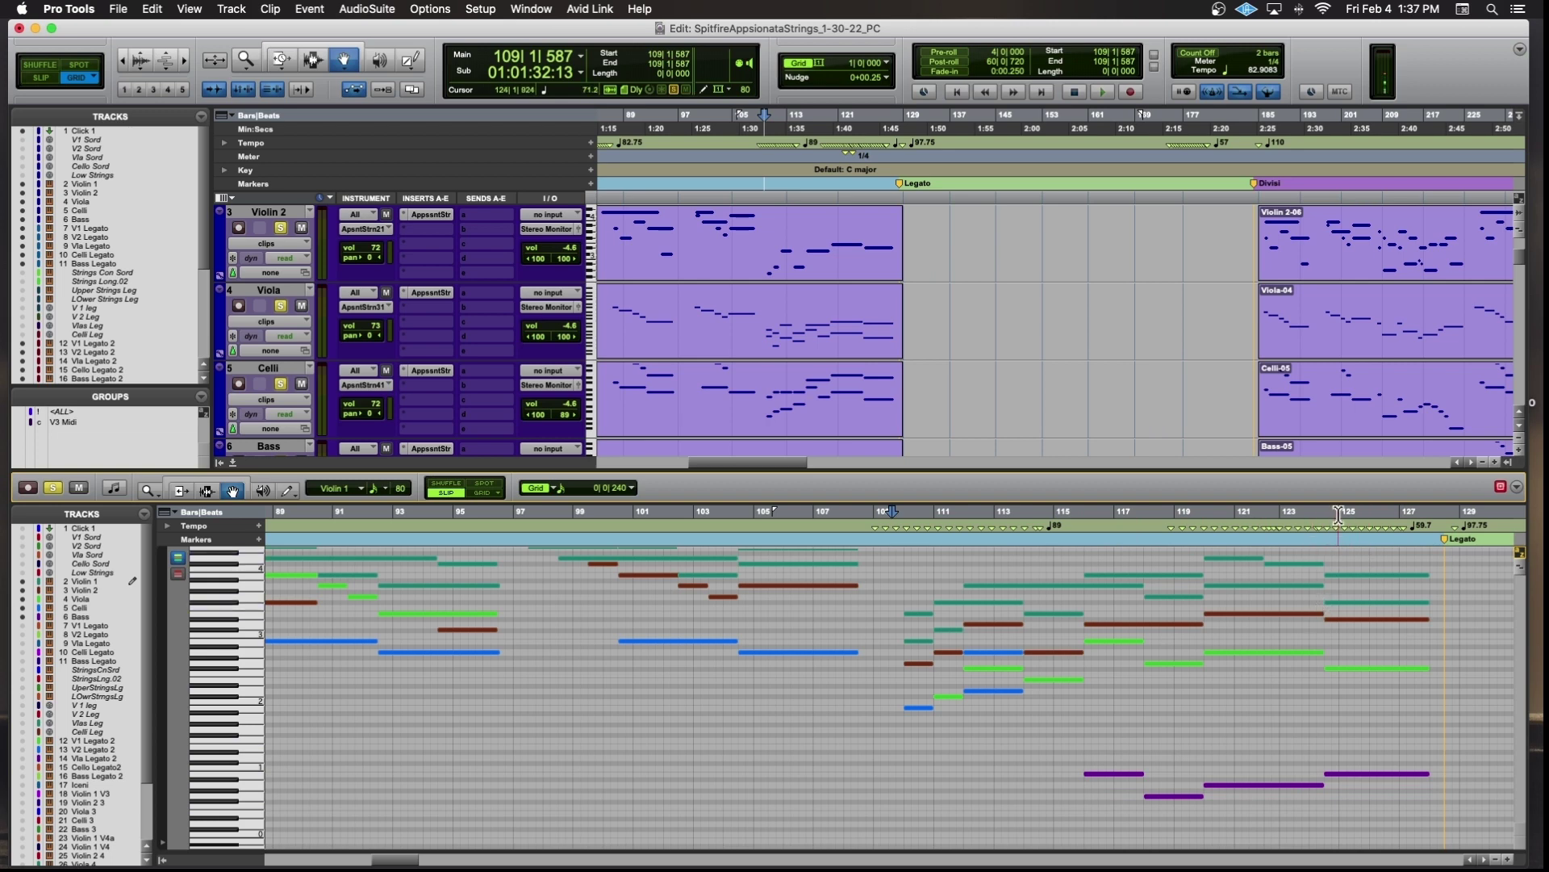
Play the soloed violins, viola, celli and bass from bar 109 while following their notes toward the Legato marker.
{"action": "key", "text": "space"}
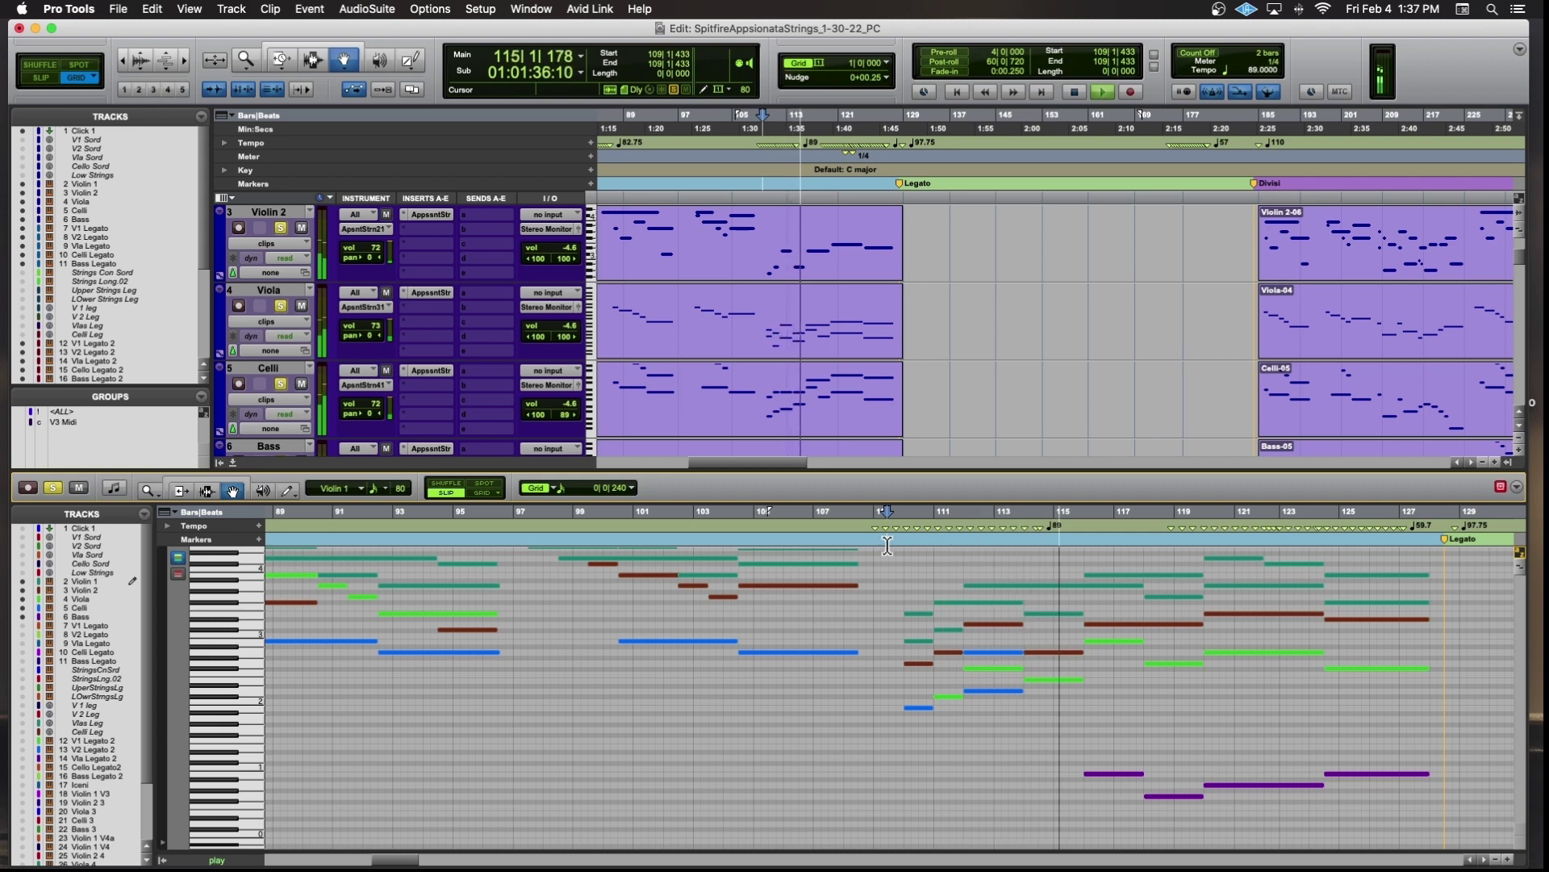
{"action": "key", "text": "r"}
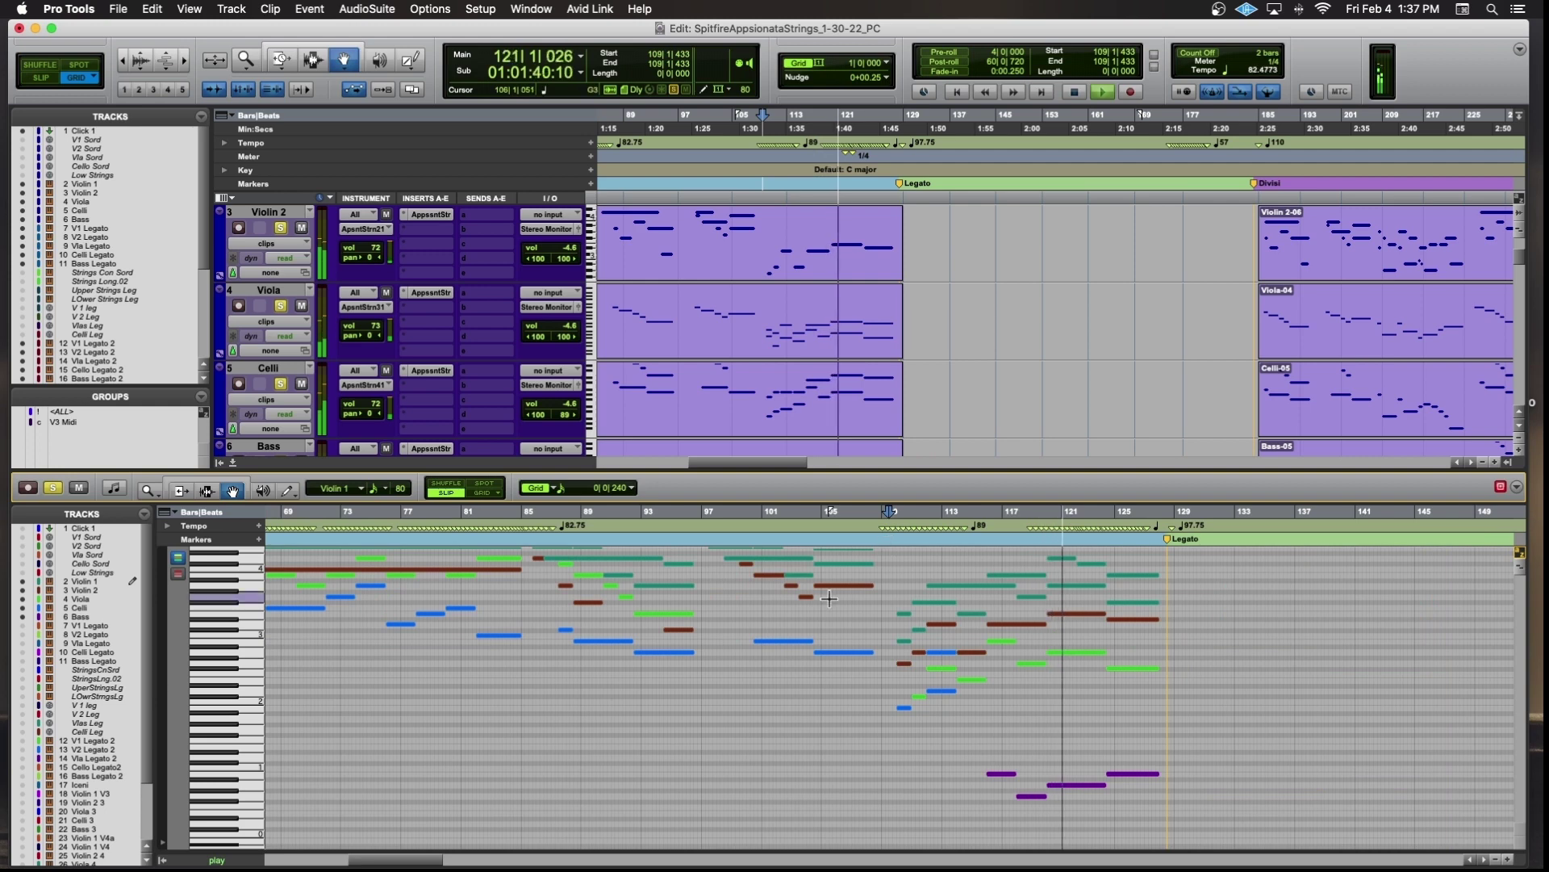
{"action": "key", "text": "space"}
Clear the solos, show the five legato string parts in the MIDI editor and play them from bar 128 to the Divisi marker.
{"action": "left_click", "coordinate": [279, 384]}
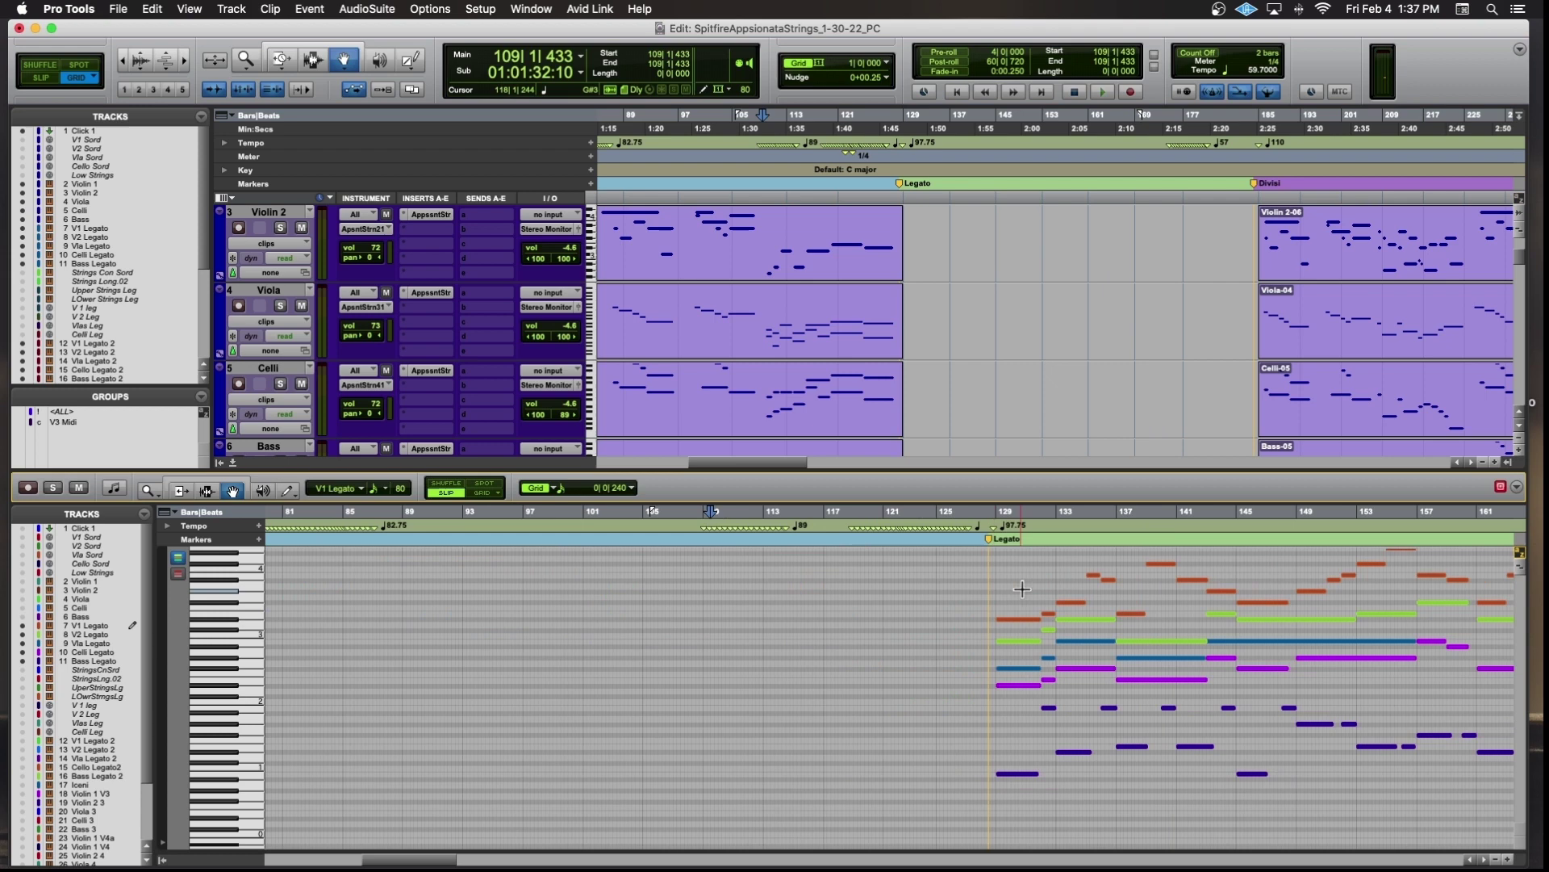
{"action": "scroll", "coordinate": [1019, 588], "scroll_direction": "right", "scroll_amount": 5}
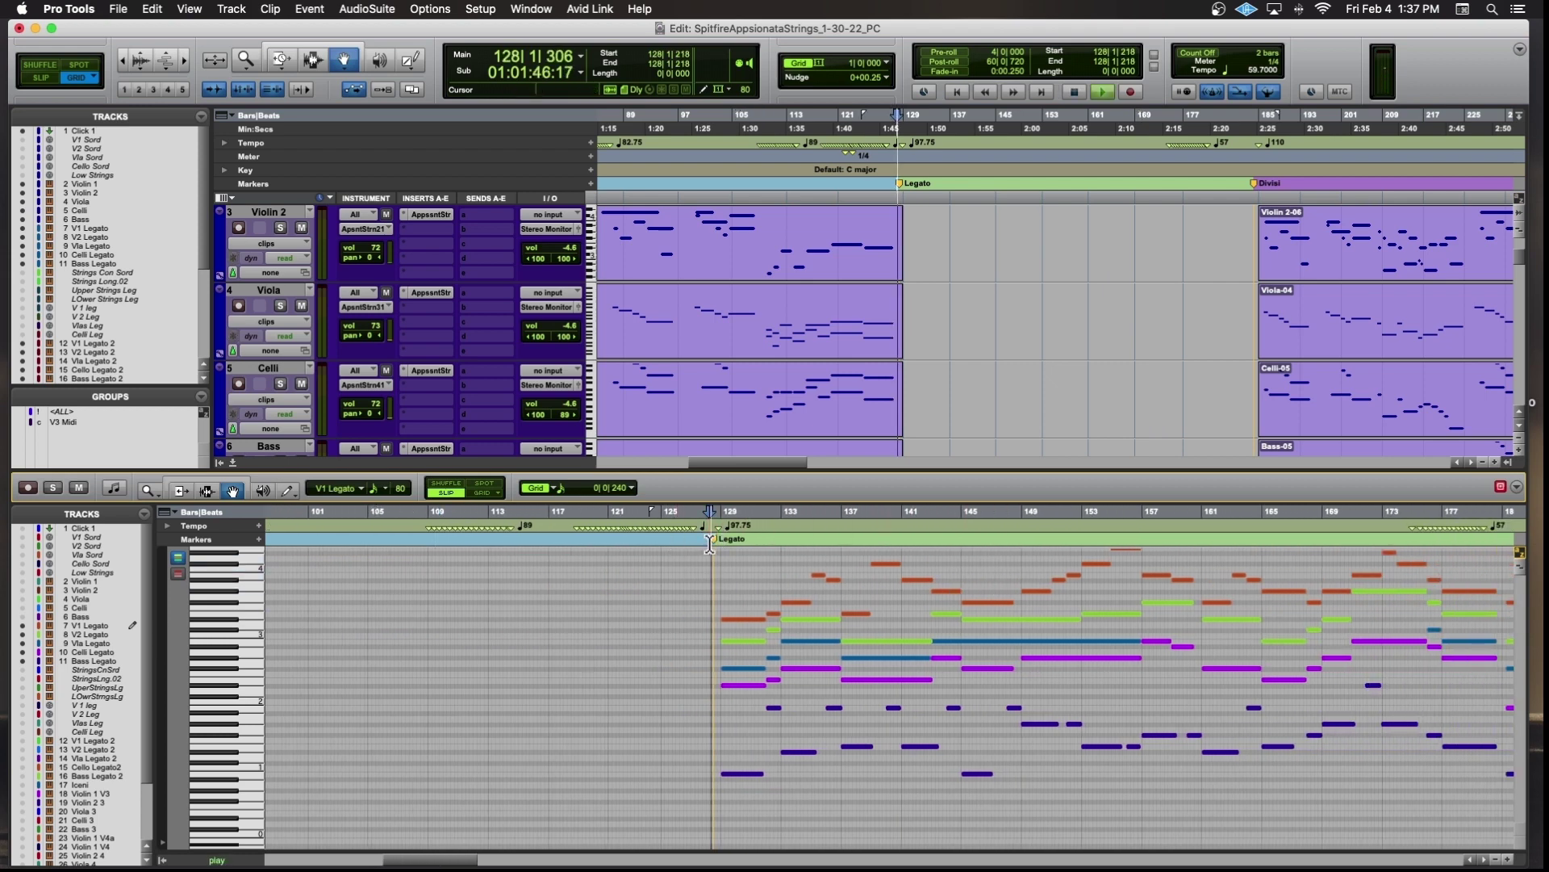
{"action": "key", "text": "r"}
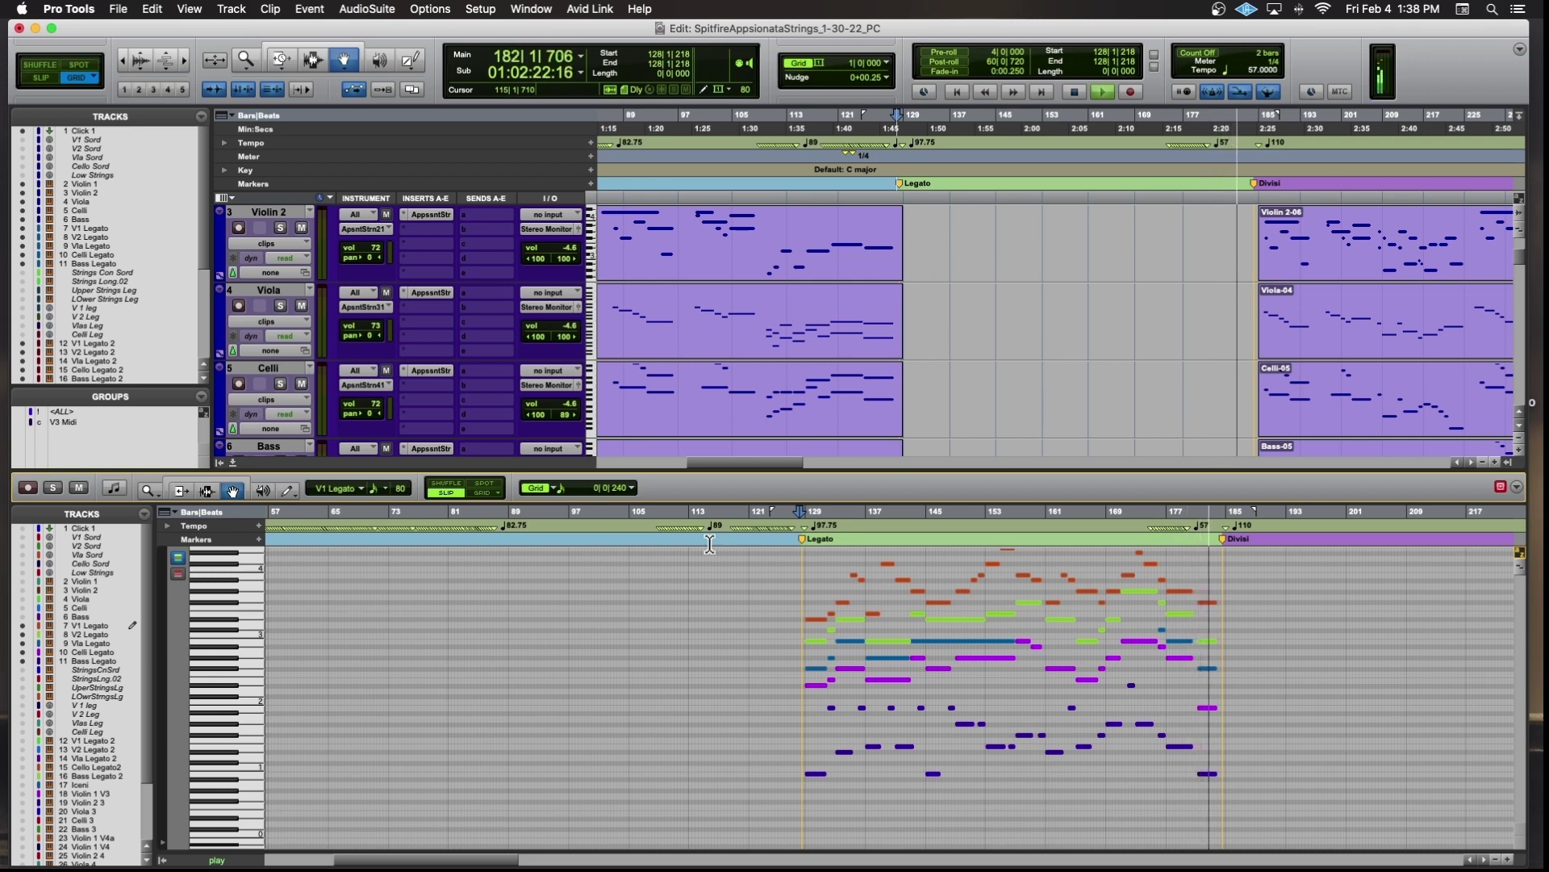
{"action": "key", "text": "space"}
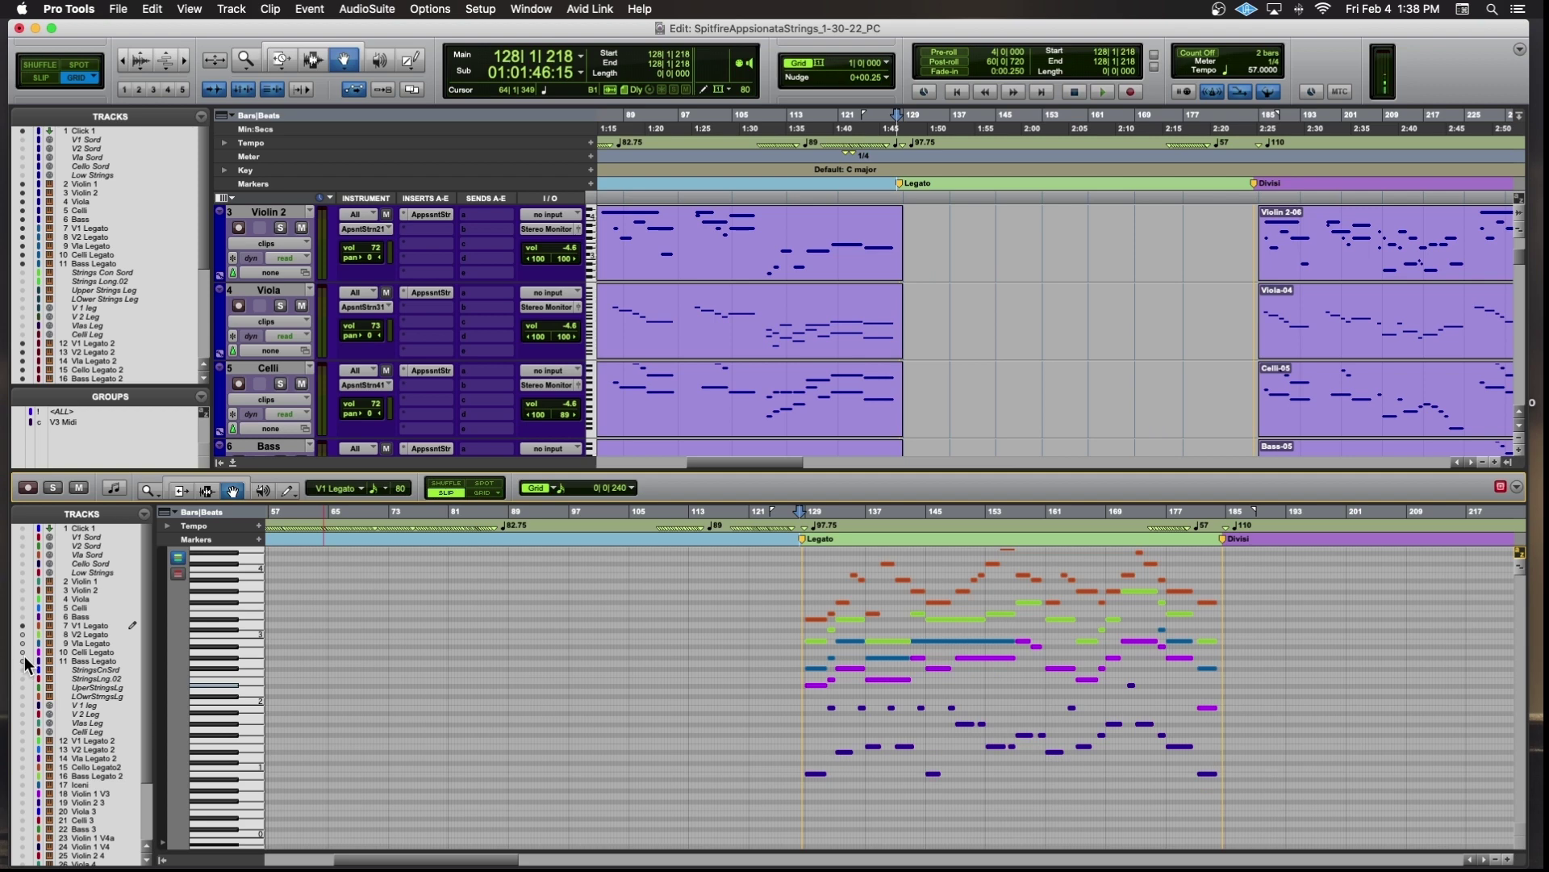
Show only V1 Legato's notes in the MIDI editor, solo the track and briefly play it from bar 127.
{"action": "left_click_drag", "start_coordinate": [24, 657], "coordinate": [25, 661]}
{"action": "left_click", "coordinate": [57, 488]}
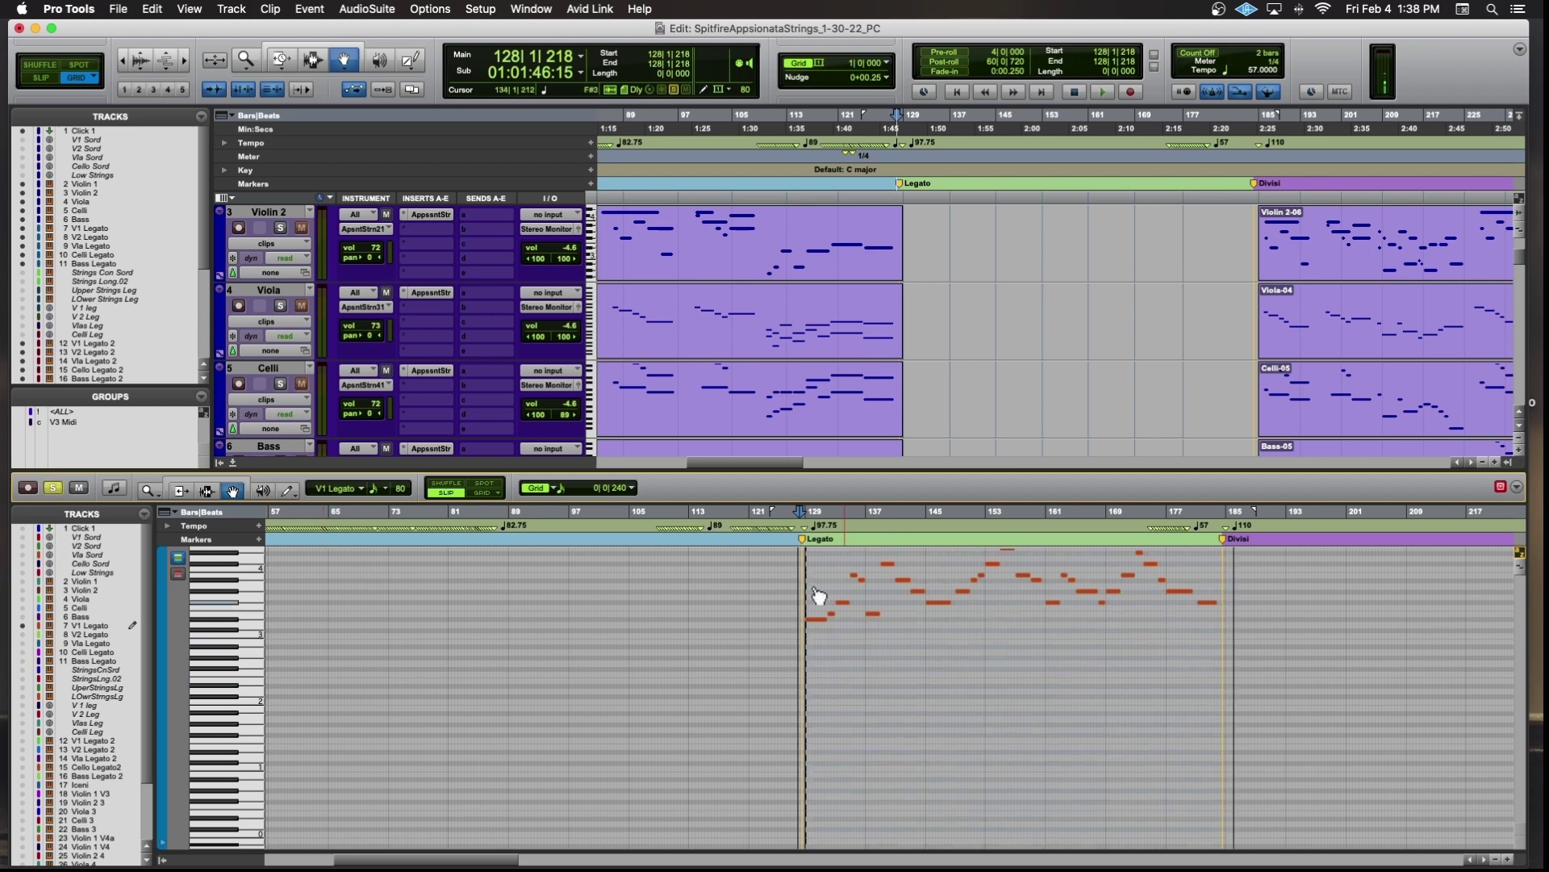
{"action": "left_click", "coordinate": [795, 539]}
{"action": "key", "text": "space"}
{"action": "key", "text": "t"}
{"action": "key", "text": "t"}
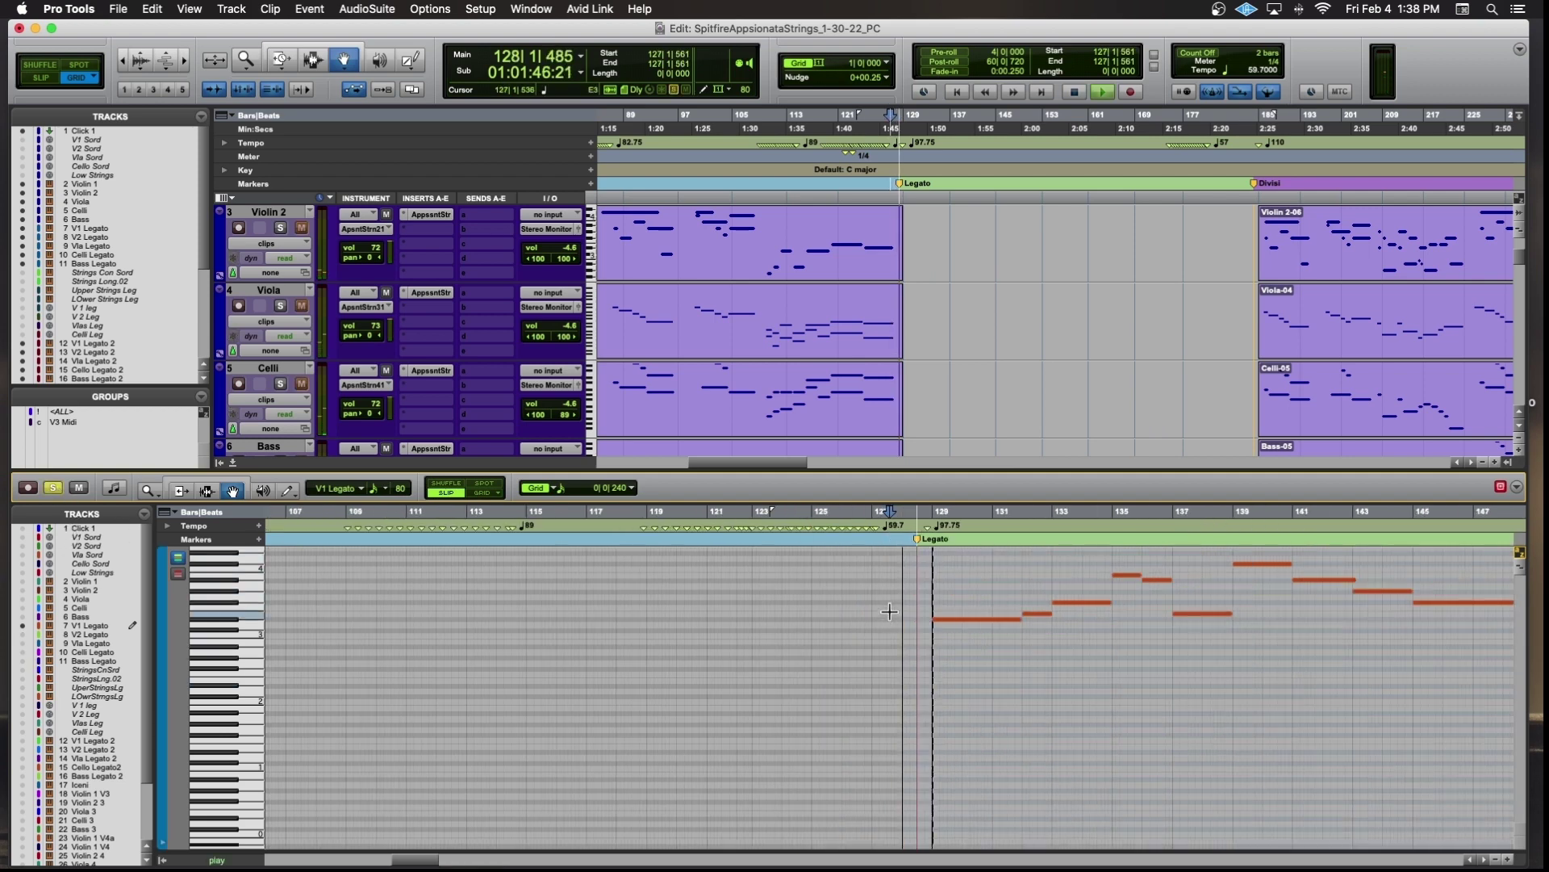
{"action": "scroll", "coordinate": [1018, 565], "scroll_direction": "up", "scroll_amount": 3}
{"action": "key", "text": "space"}
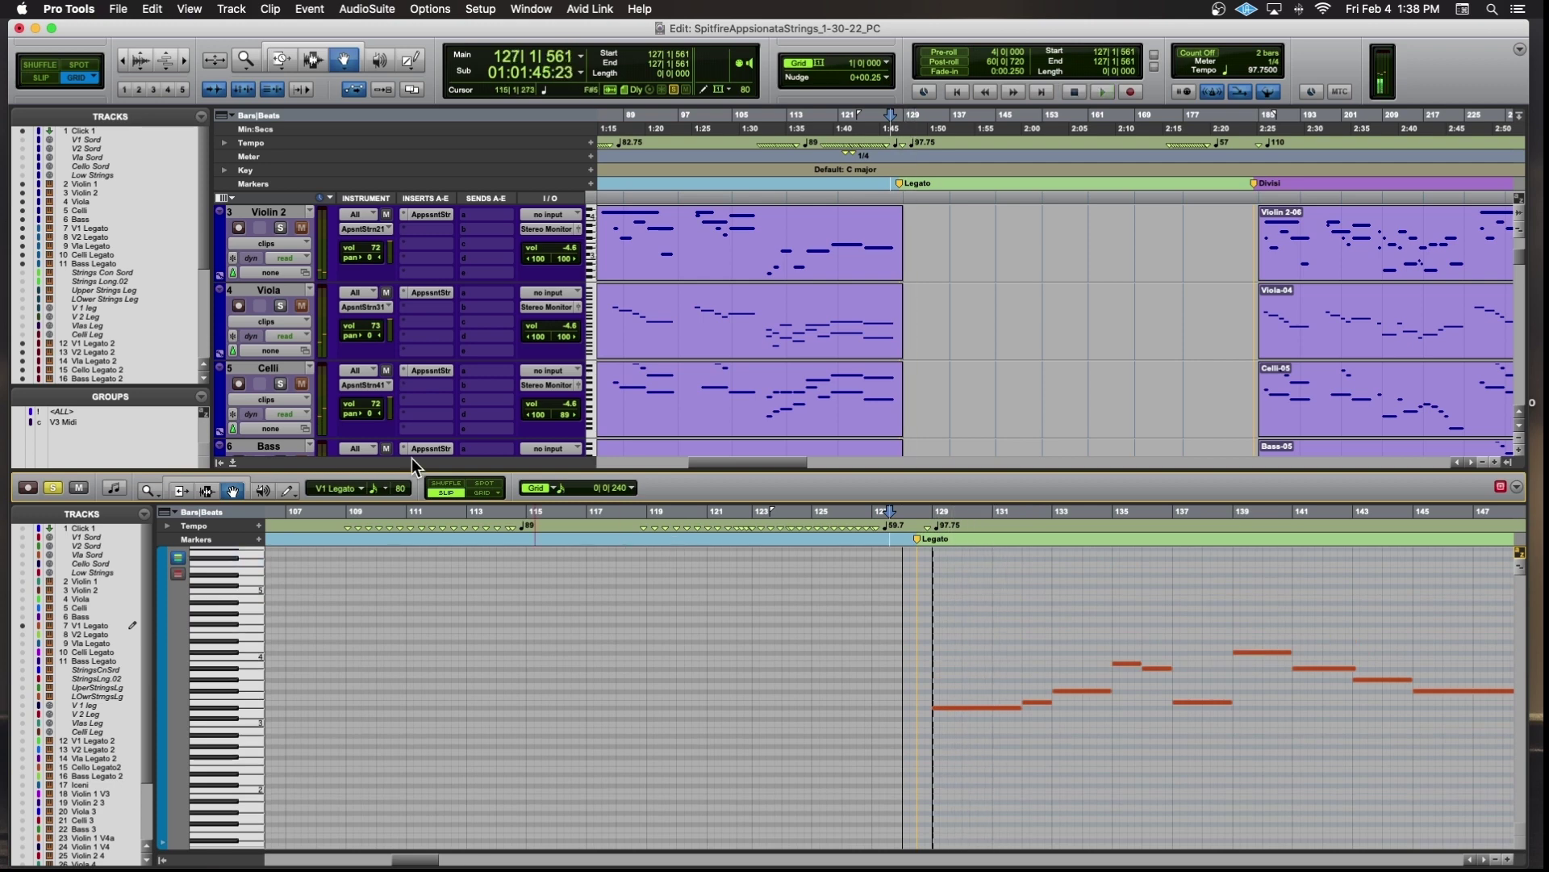
Inspect the articulation settings in V1 Legato's Appassionata Strings instrument and close its window.
{"action": "scroll", "coordinate": [394, 423], "scroll_direction": "down", "scroll_amount": 3}
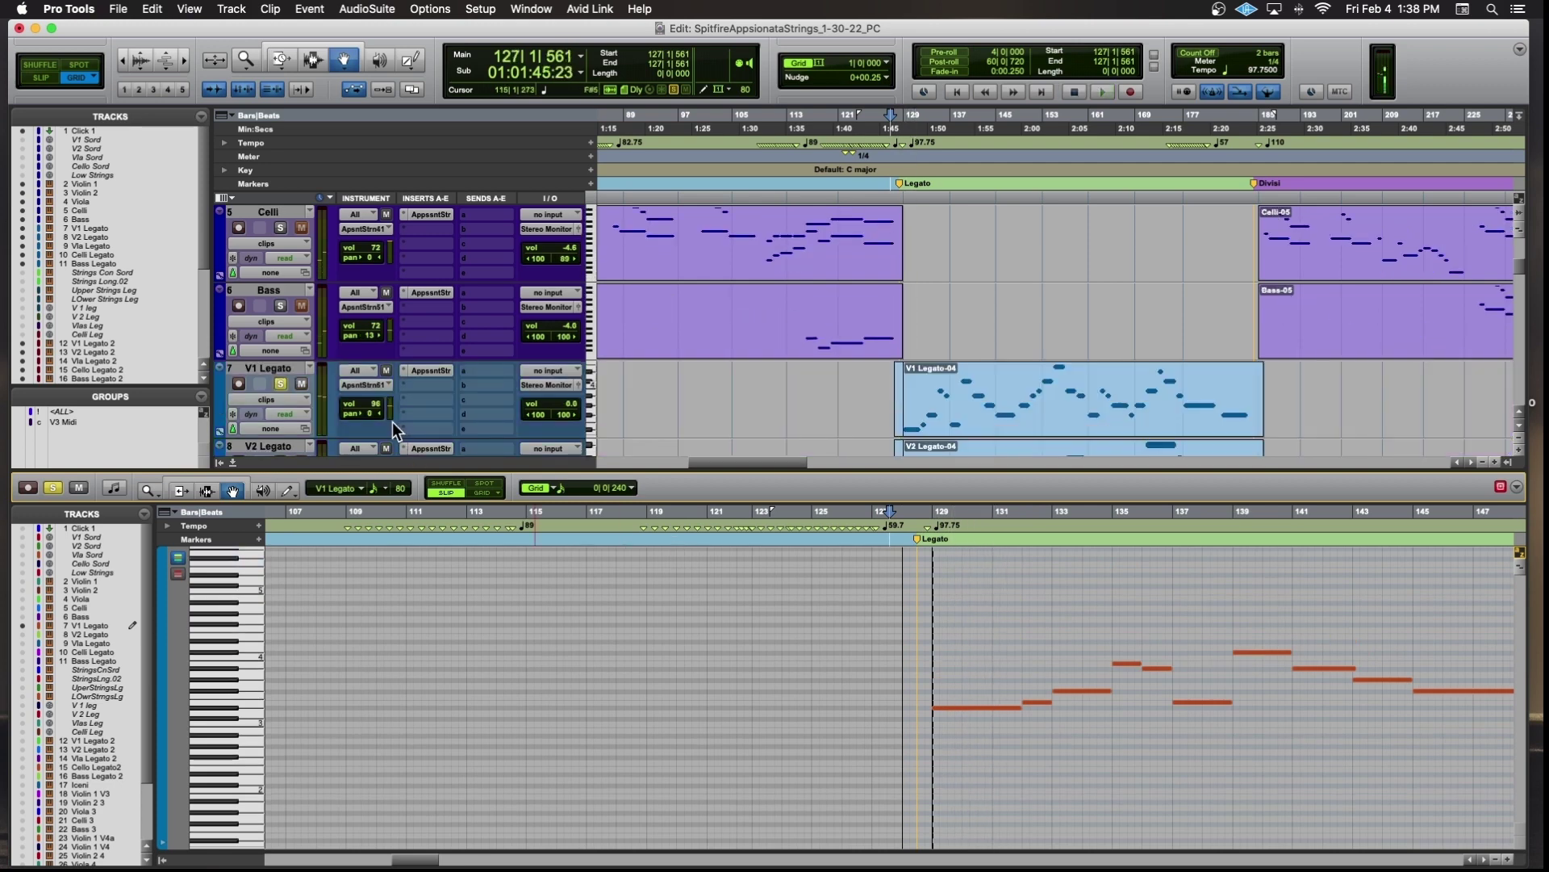
{"action": "left_click", "coordinate": [417, 369]}
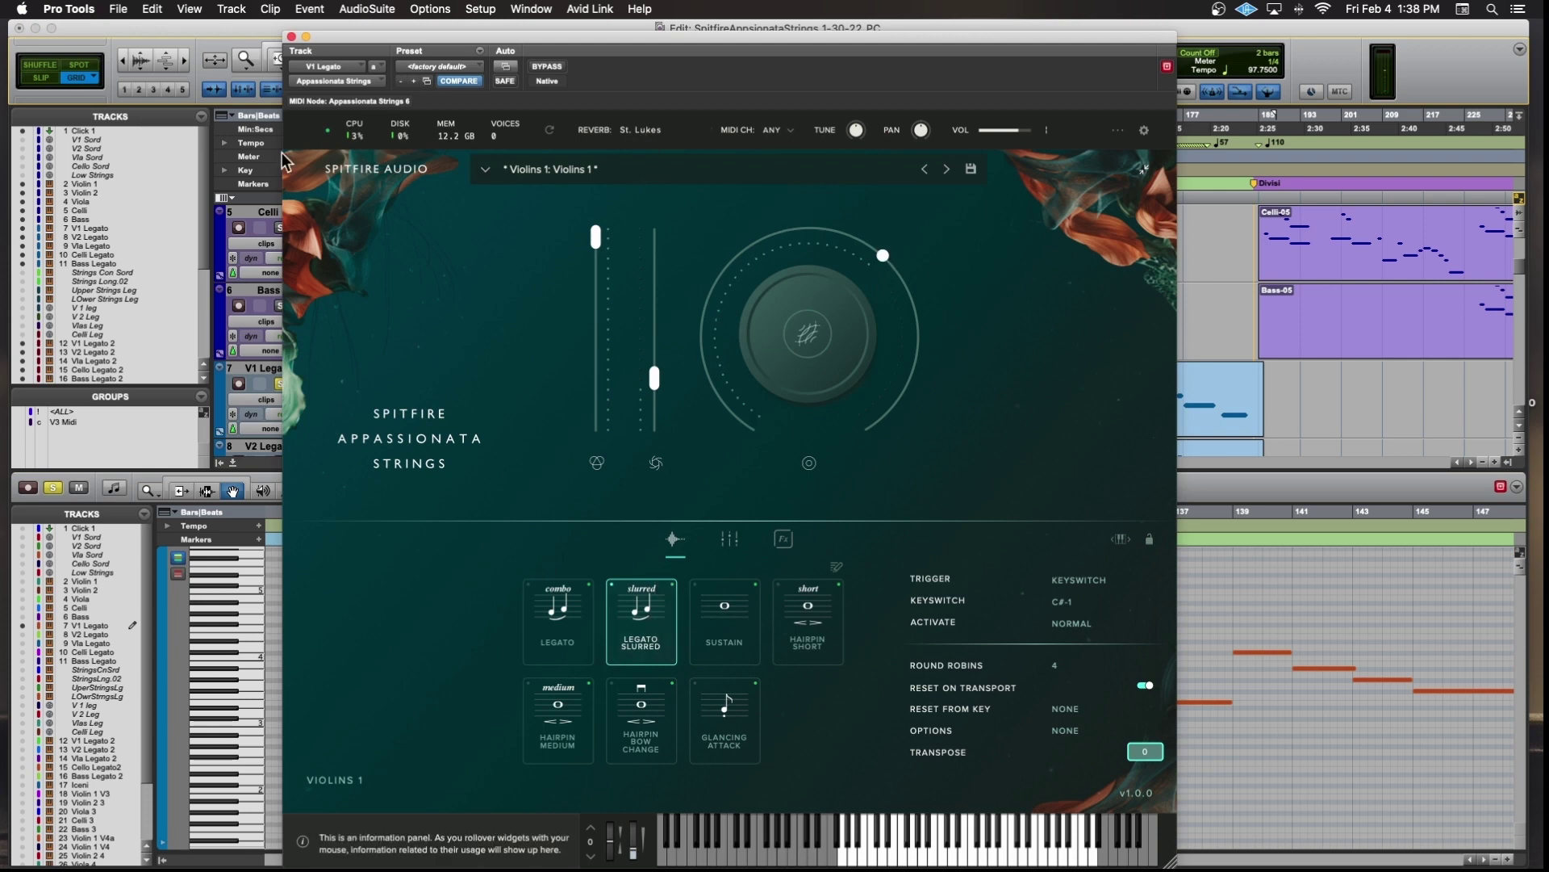
{"action": "left_click", "coordinate": [292, 37]}
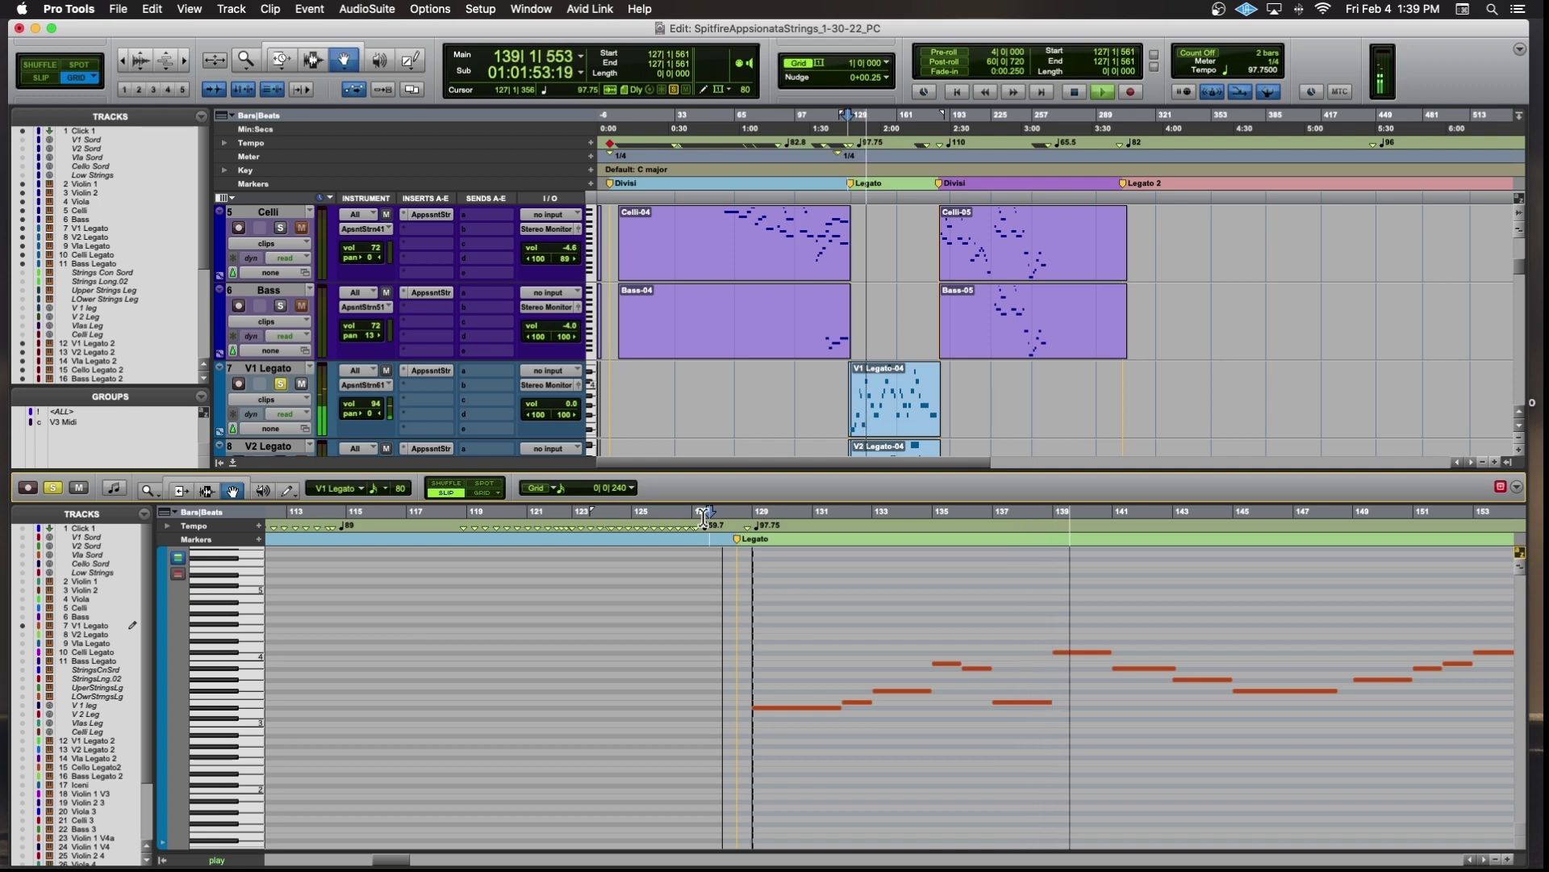
Play the soloed V1 Legato part from bar 127 while following its whole melodic line toward the Divisi marker.
{"action": "key", "text": "r"}
{"action": "key", "text": "r"}
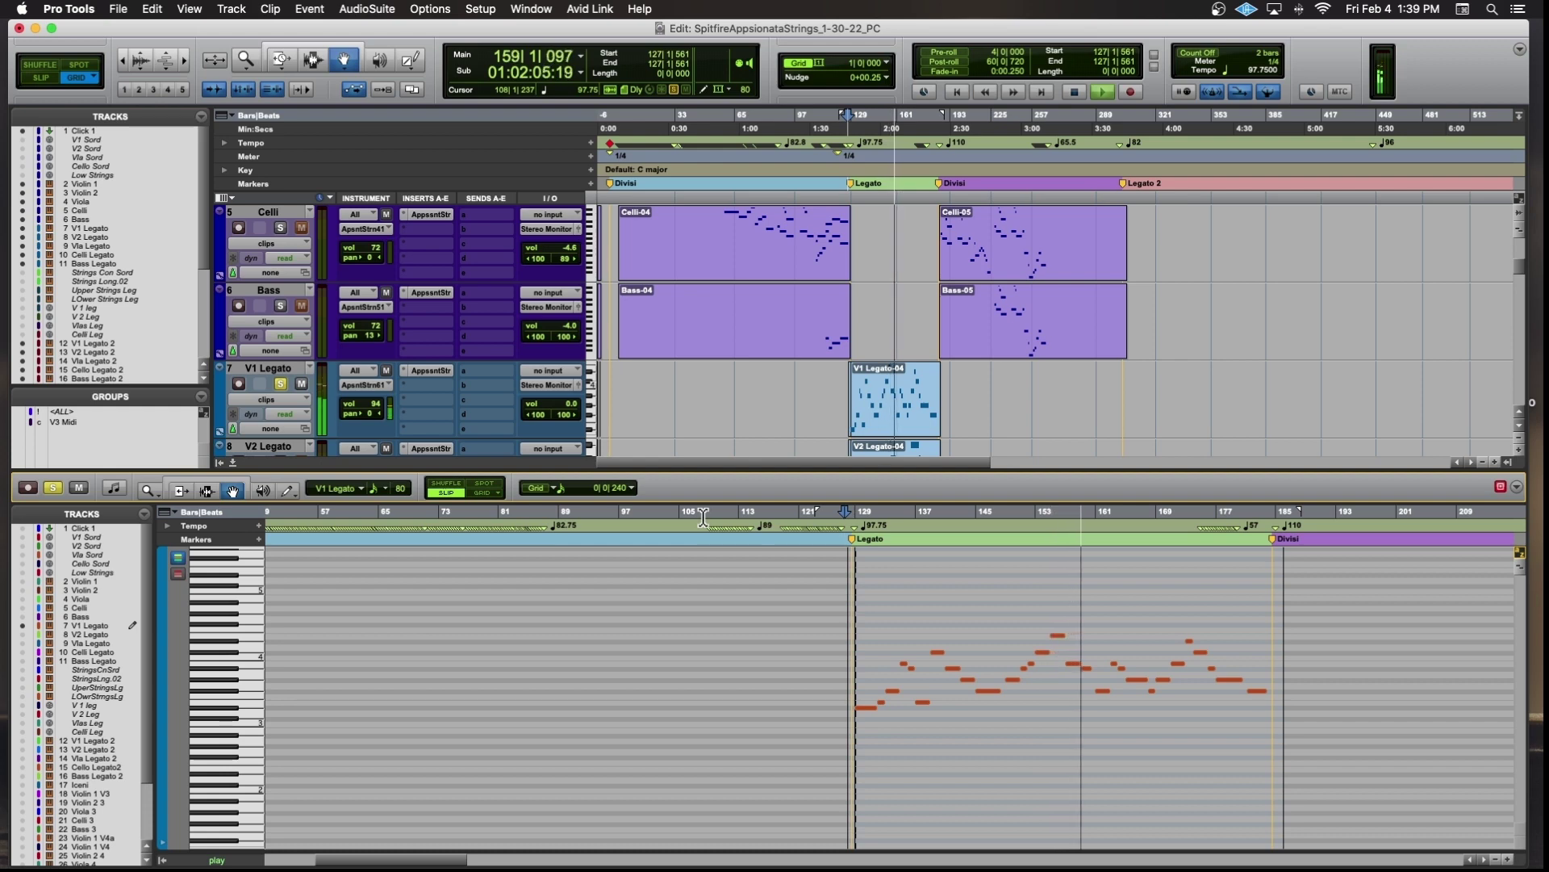
{"action": "key", "text": "super+bracketleft"}
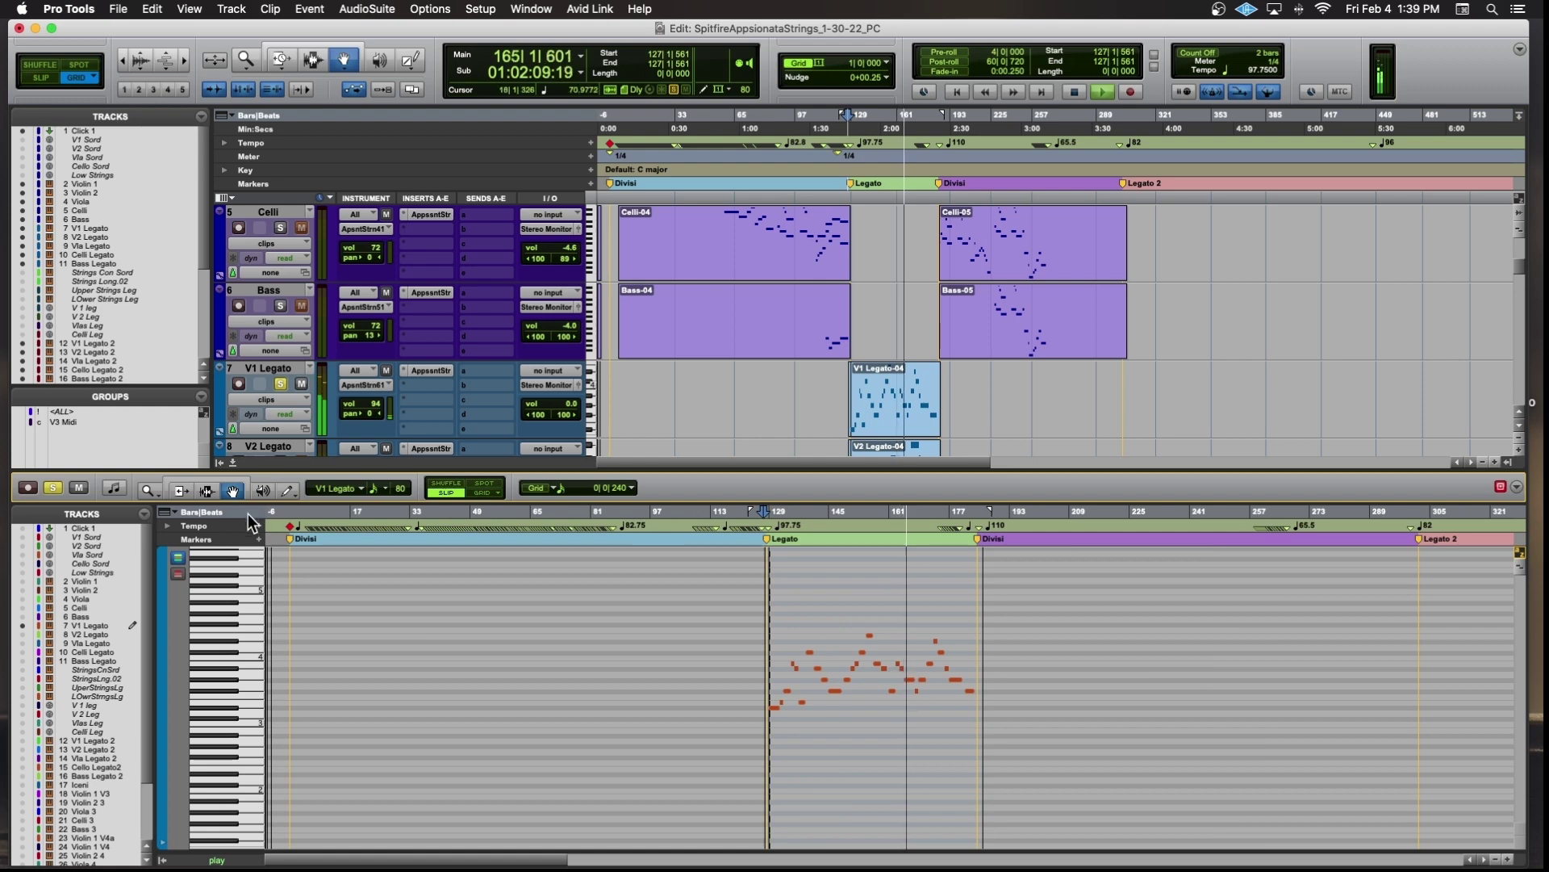
Add V2 Legato's notes to the MIDI editor, solo both legato violins and stop playback.
{"action": "left_click", "coordinate": [24, 635]}
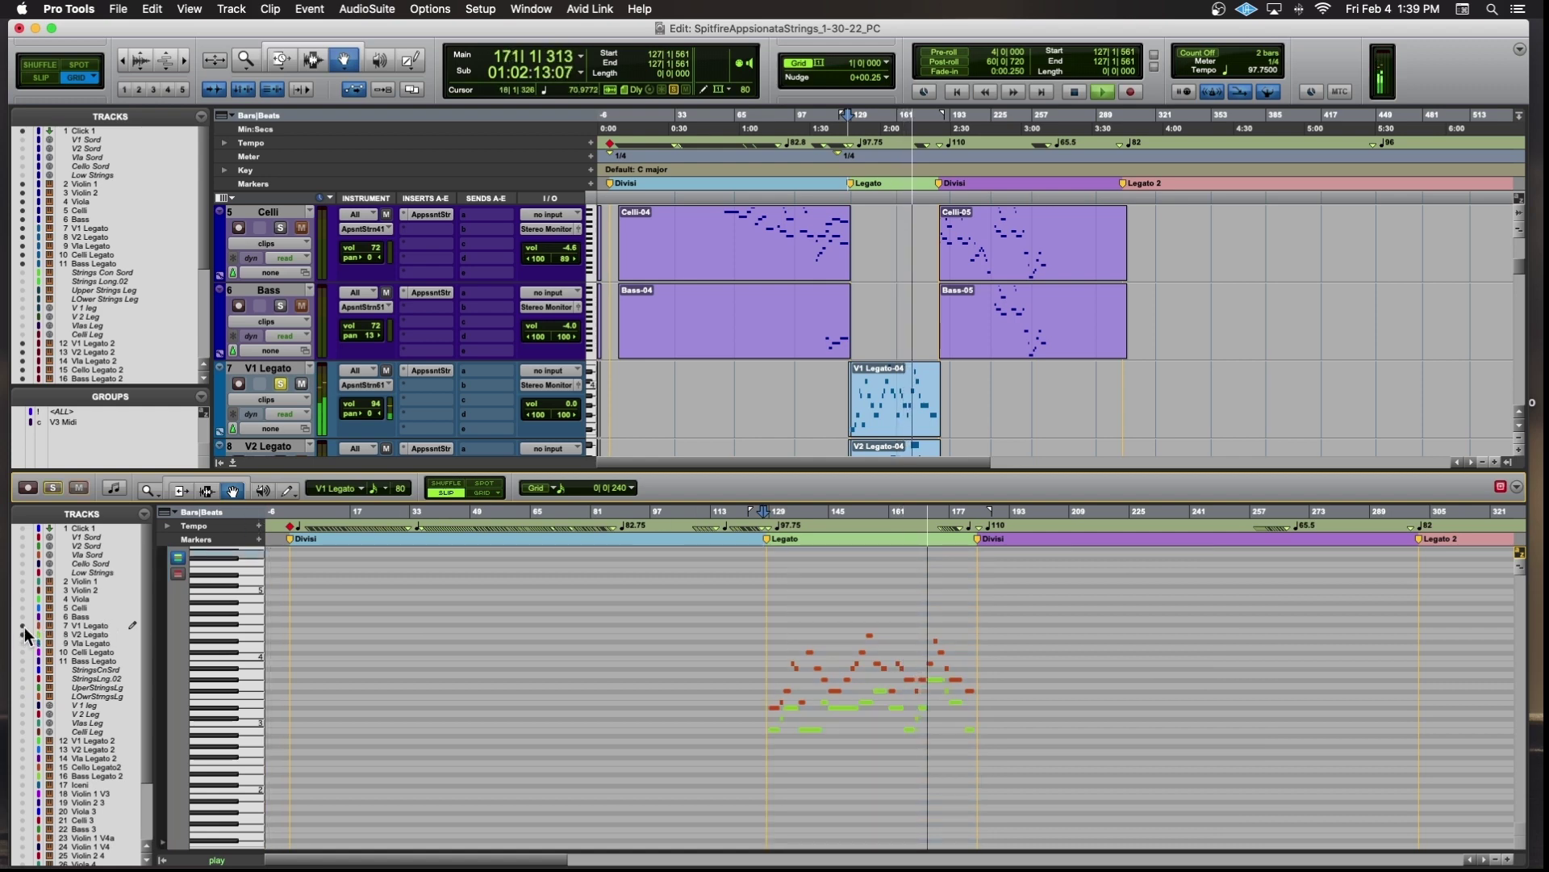
{"action": "left_click", "coordinate": [51, 487]}
{"action": "key", "text": "space"}
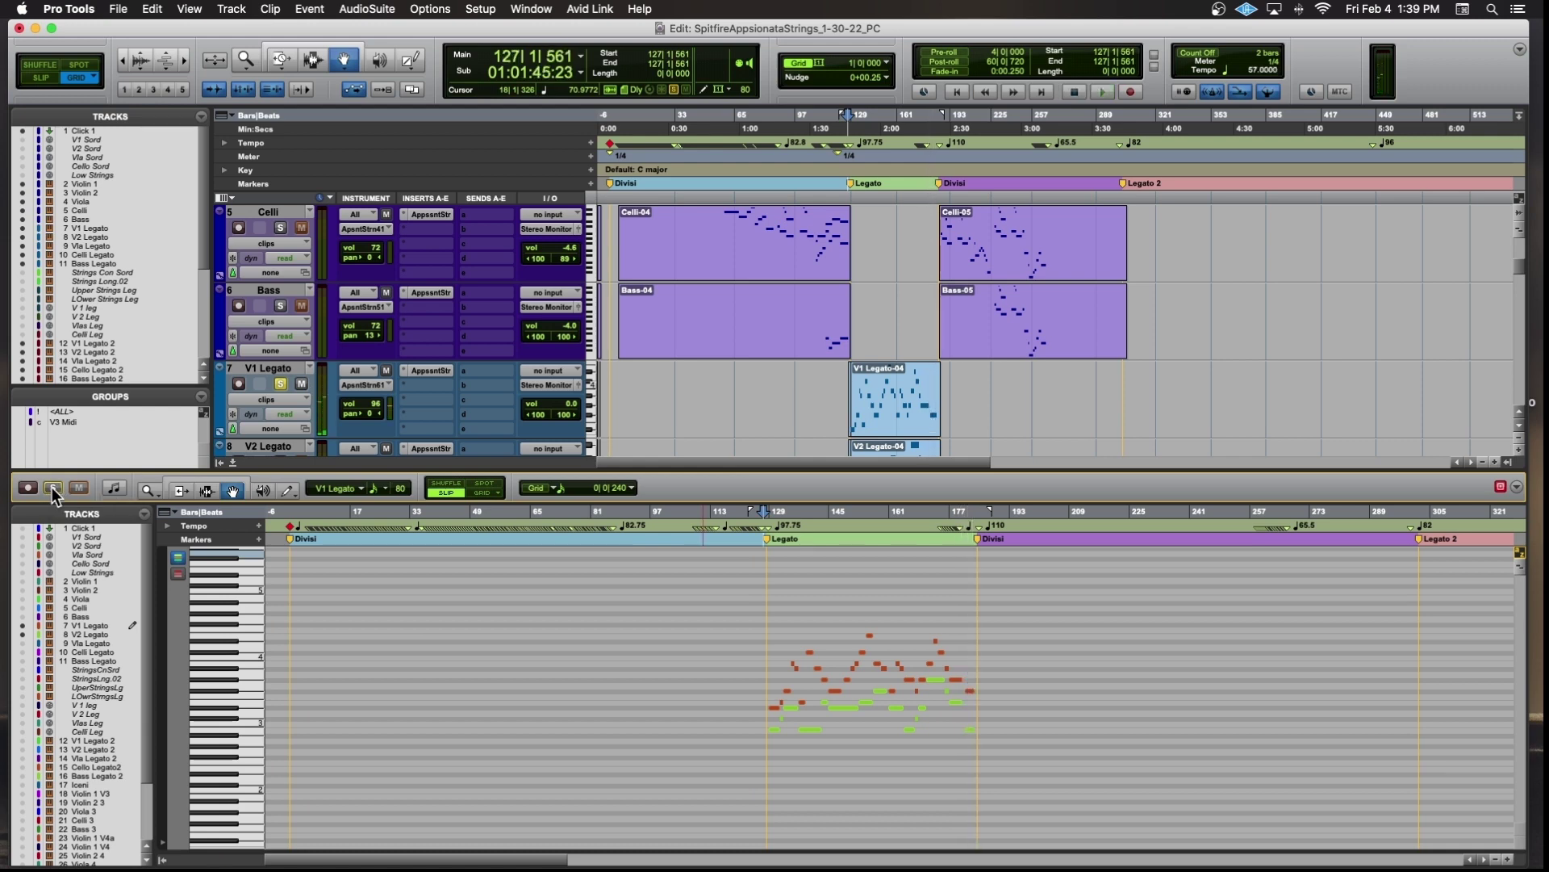
Play the two soloed legato violins together from bar 128 through to the Divisi marker.
{"action": "key", "text": "t"}
{"action": "key", "text": "t"}
{"action": "key", "text": "t"}
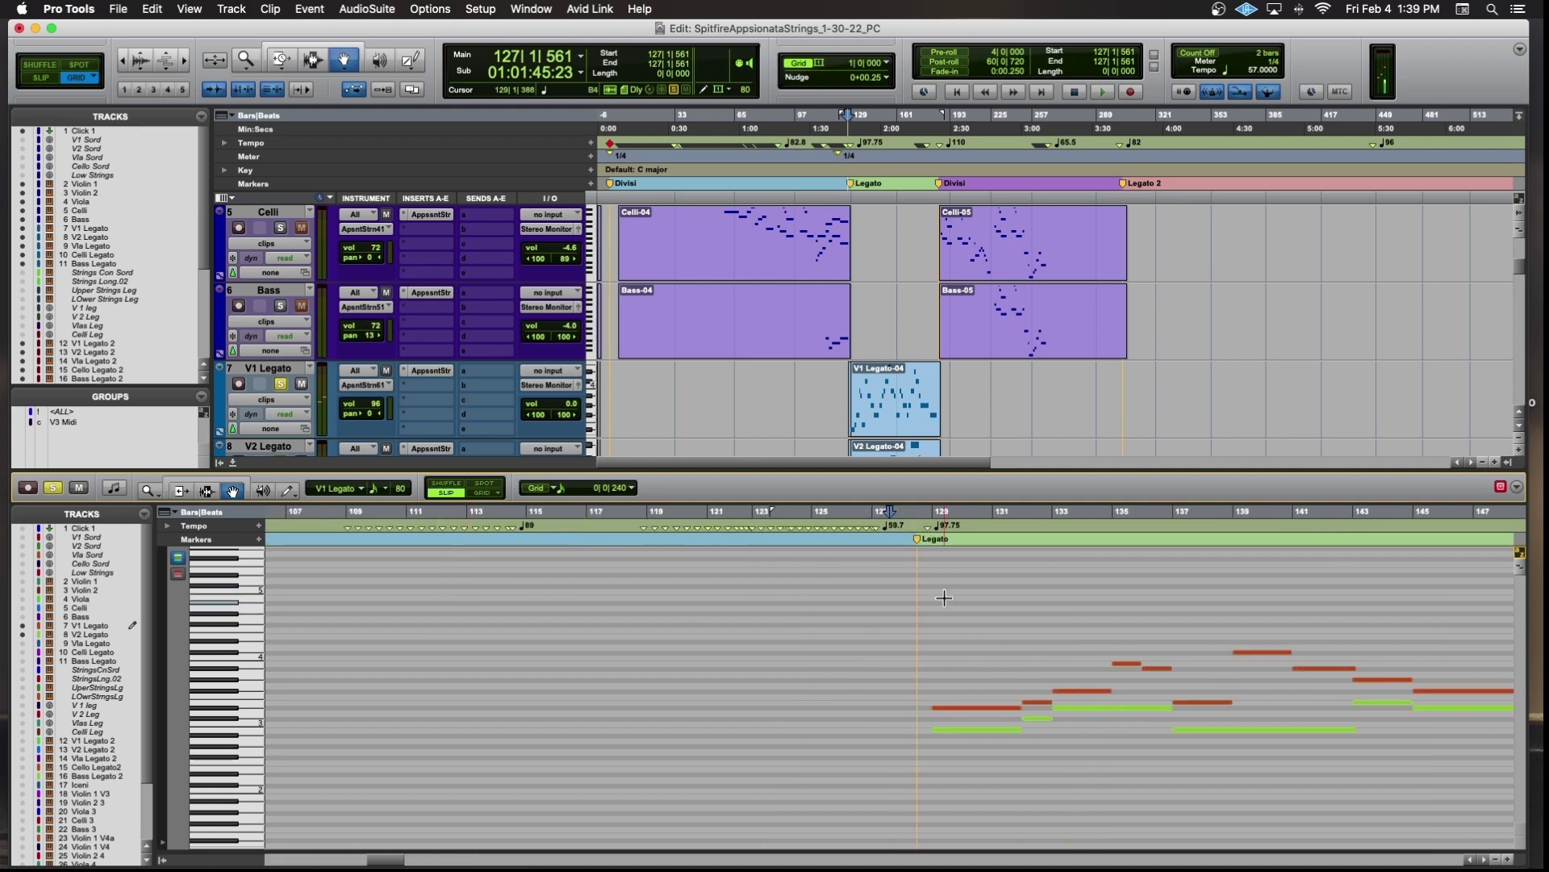
{"action": "key", "text": "space"}
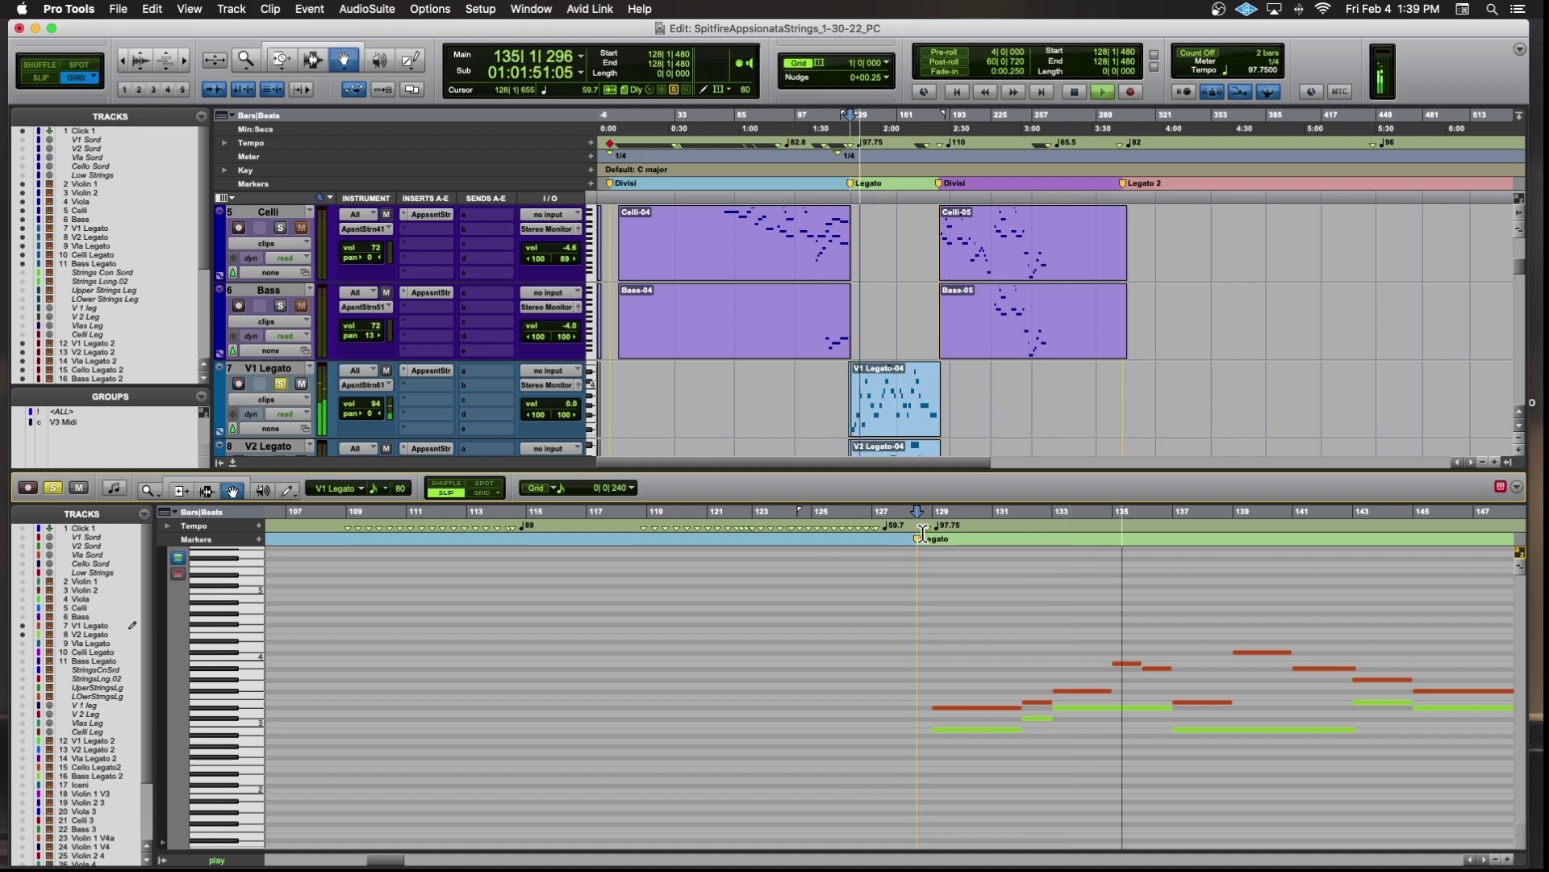
{"action": "key", "text": "space"}
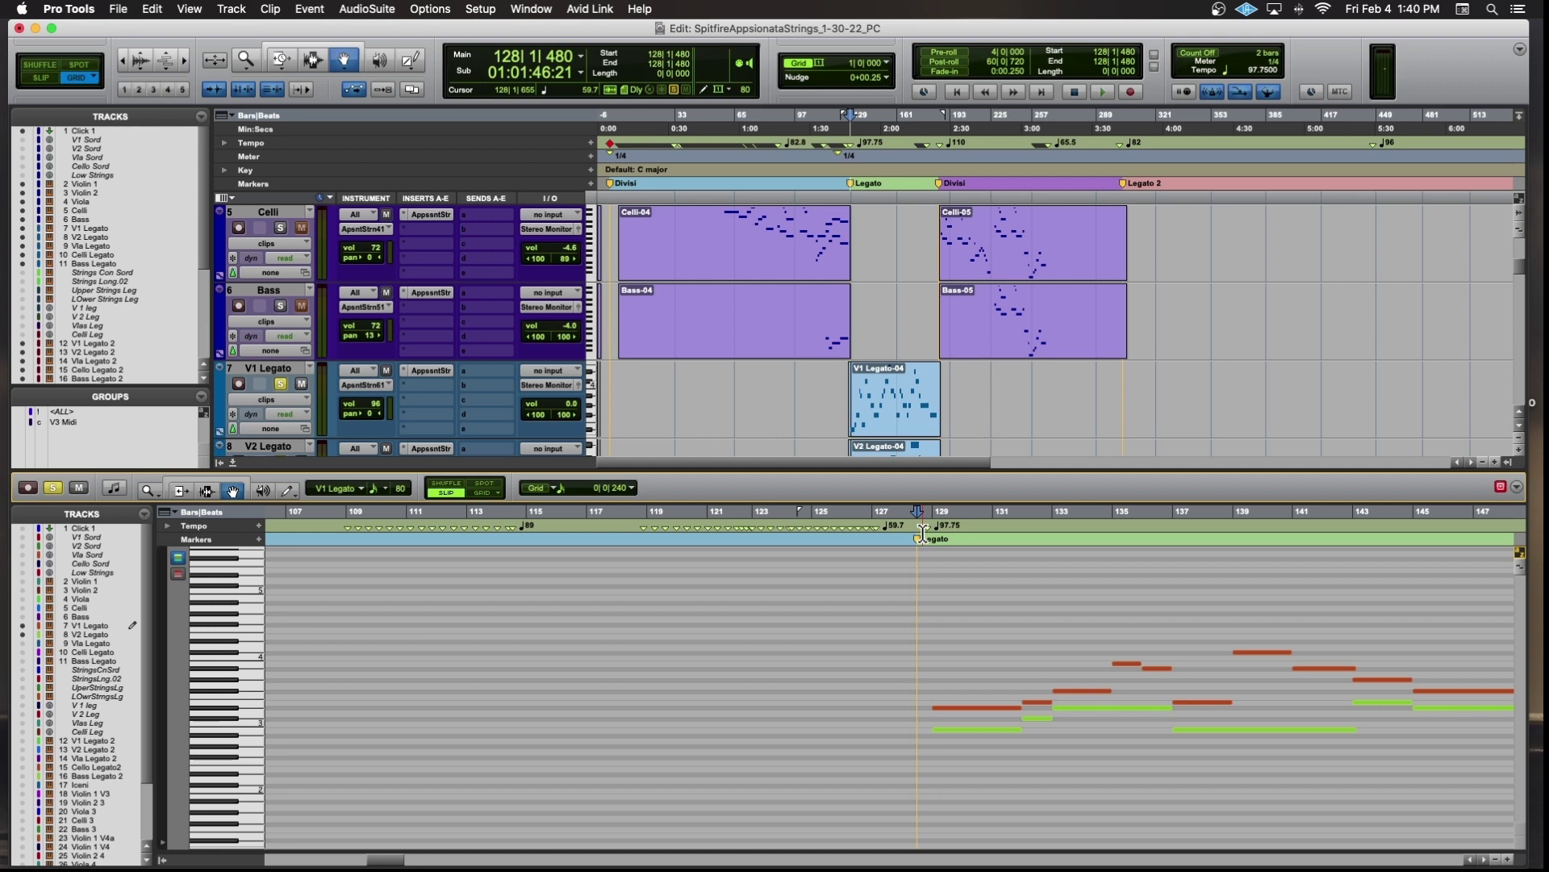
{"action": "key", "text": "space"}
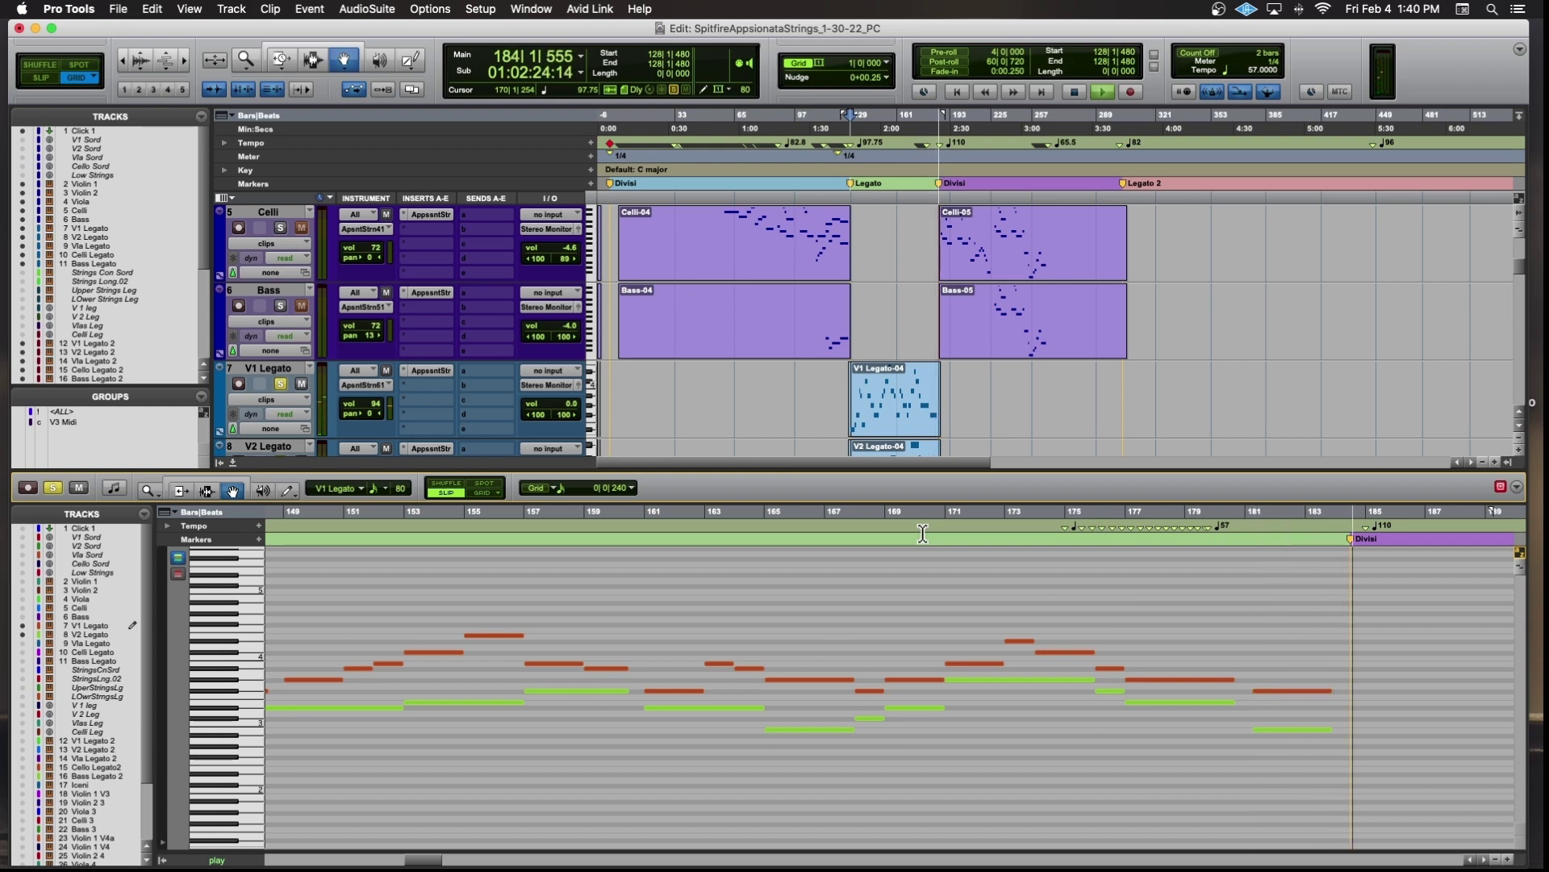
{"action": "key", "text": "space"}
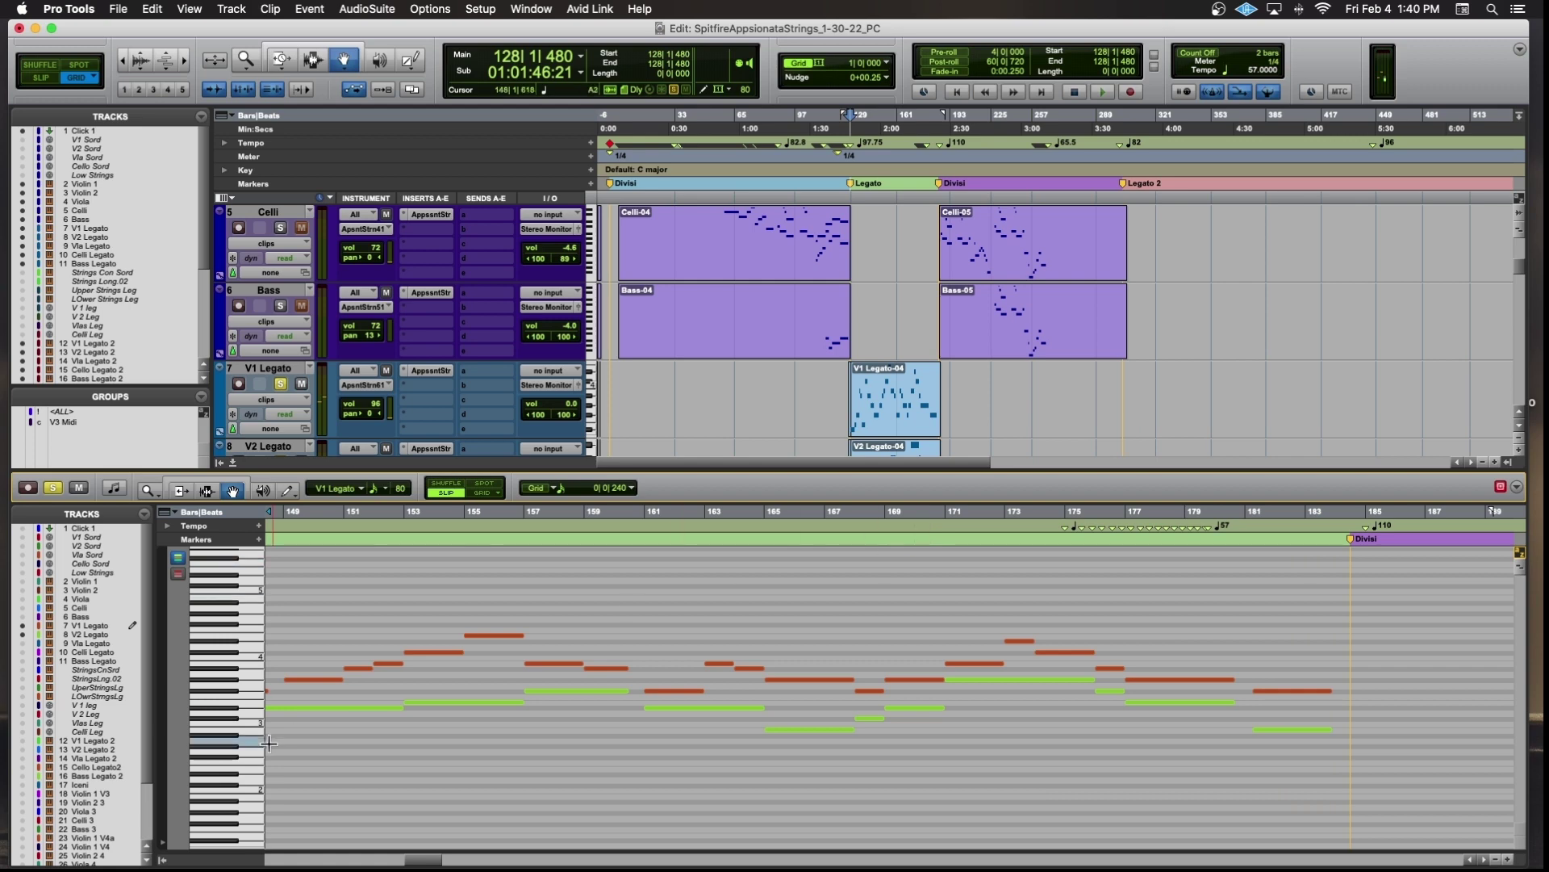
Add Vla Legato's notes to the soloed legato violins and play all three parts from bar 128 to the Divisi marker.
{"action": "left_click", "coordinate": [24, 644]}
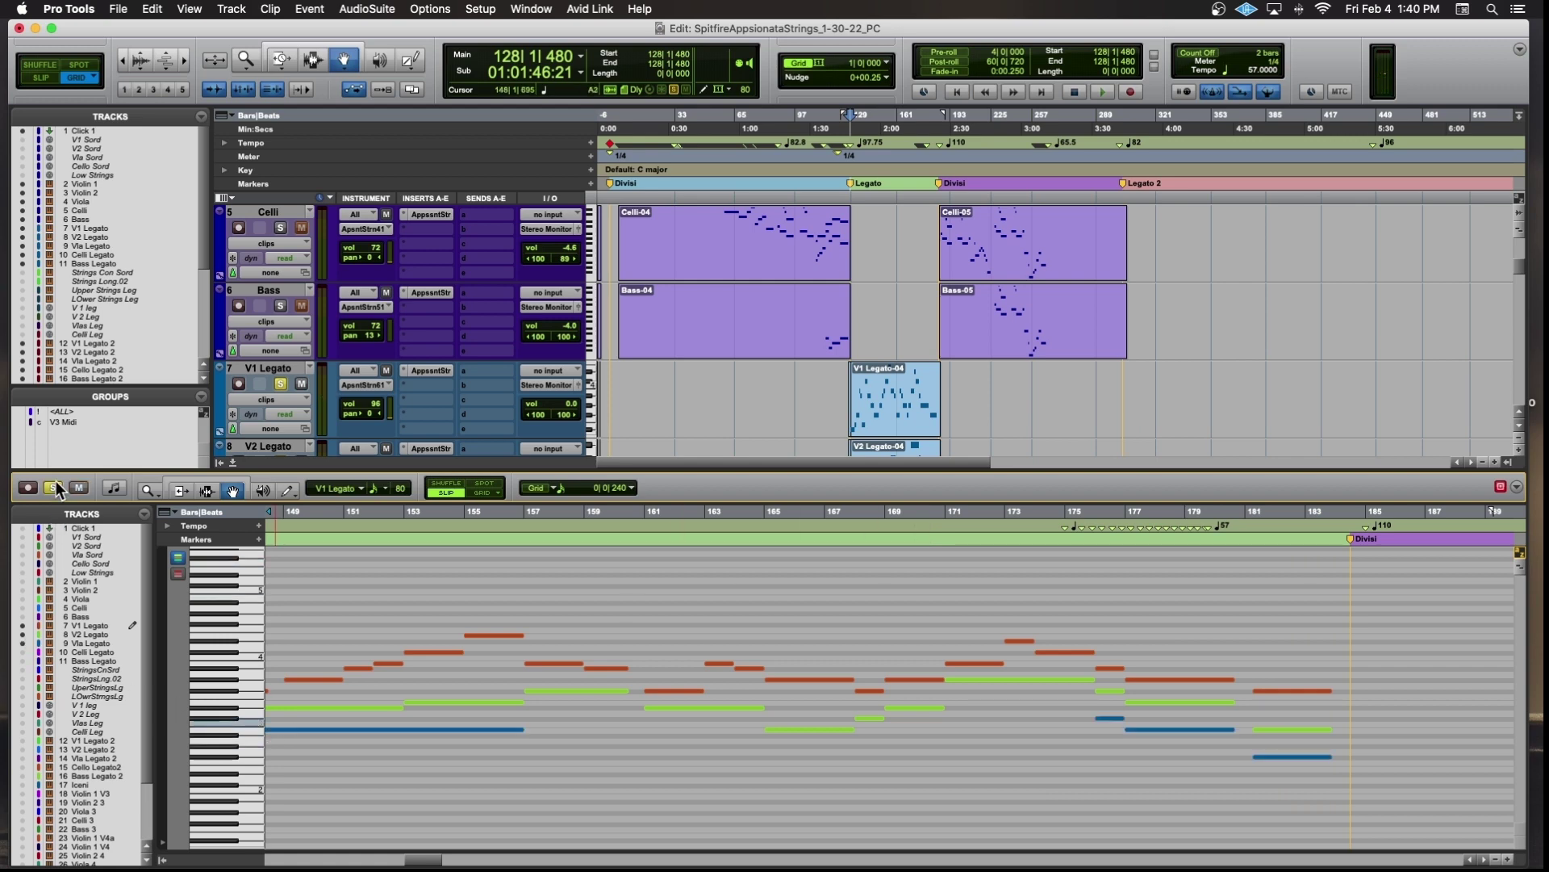
{"action": "scroll", "coordinate": [586, 733], "scroll_direction": "left", "scroll_amount": 10}
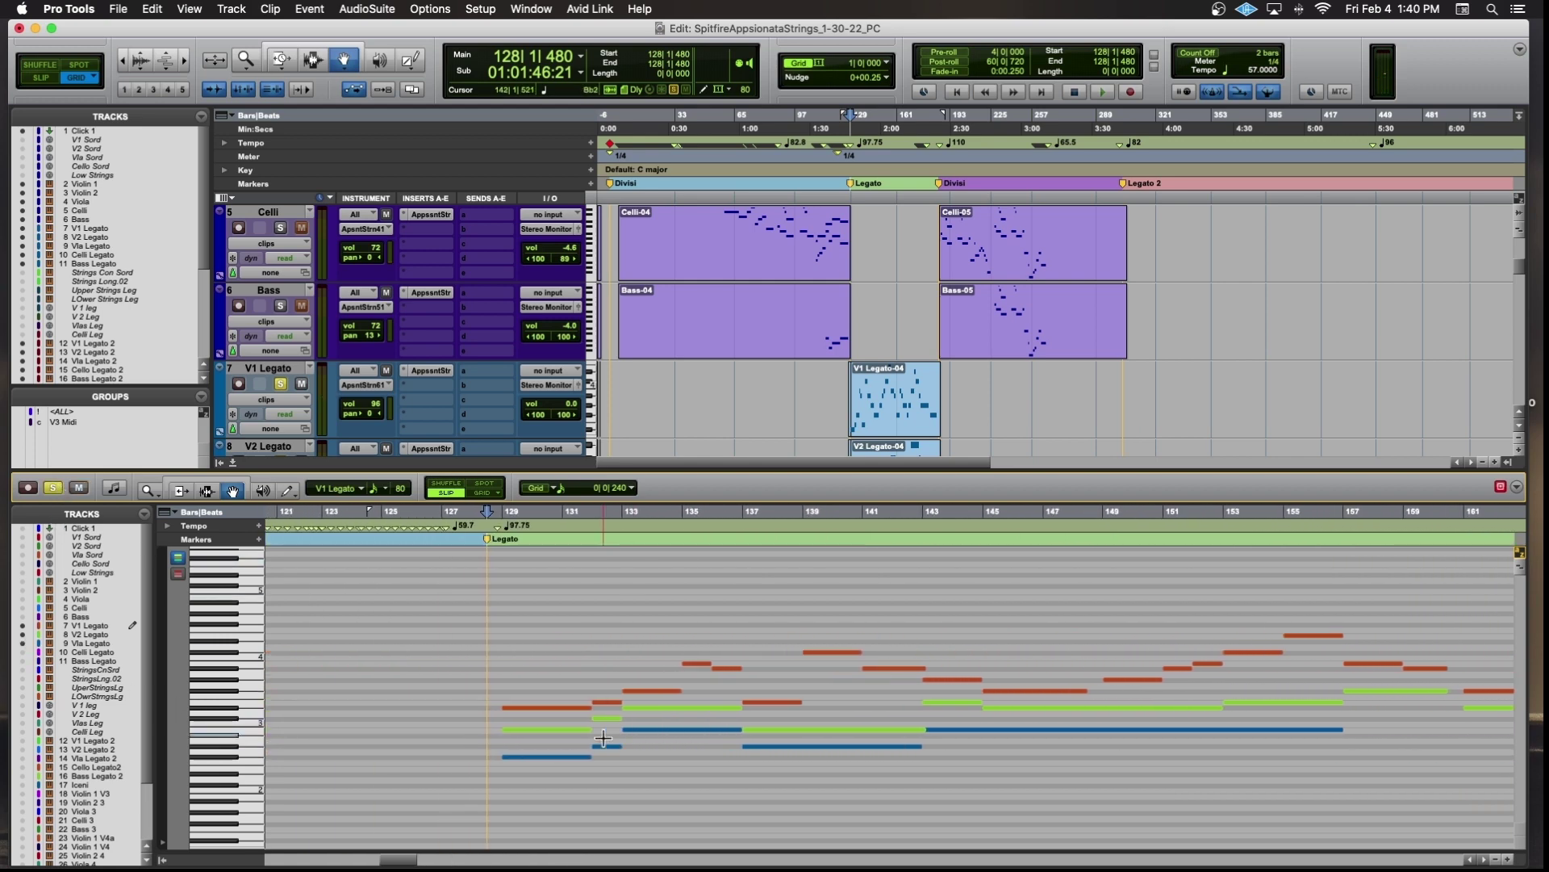
{"action": "key", "text": "space"}
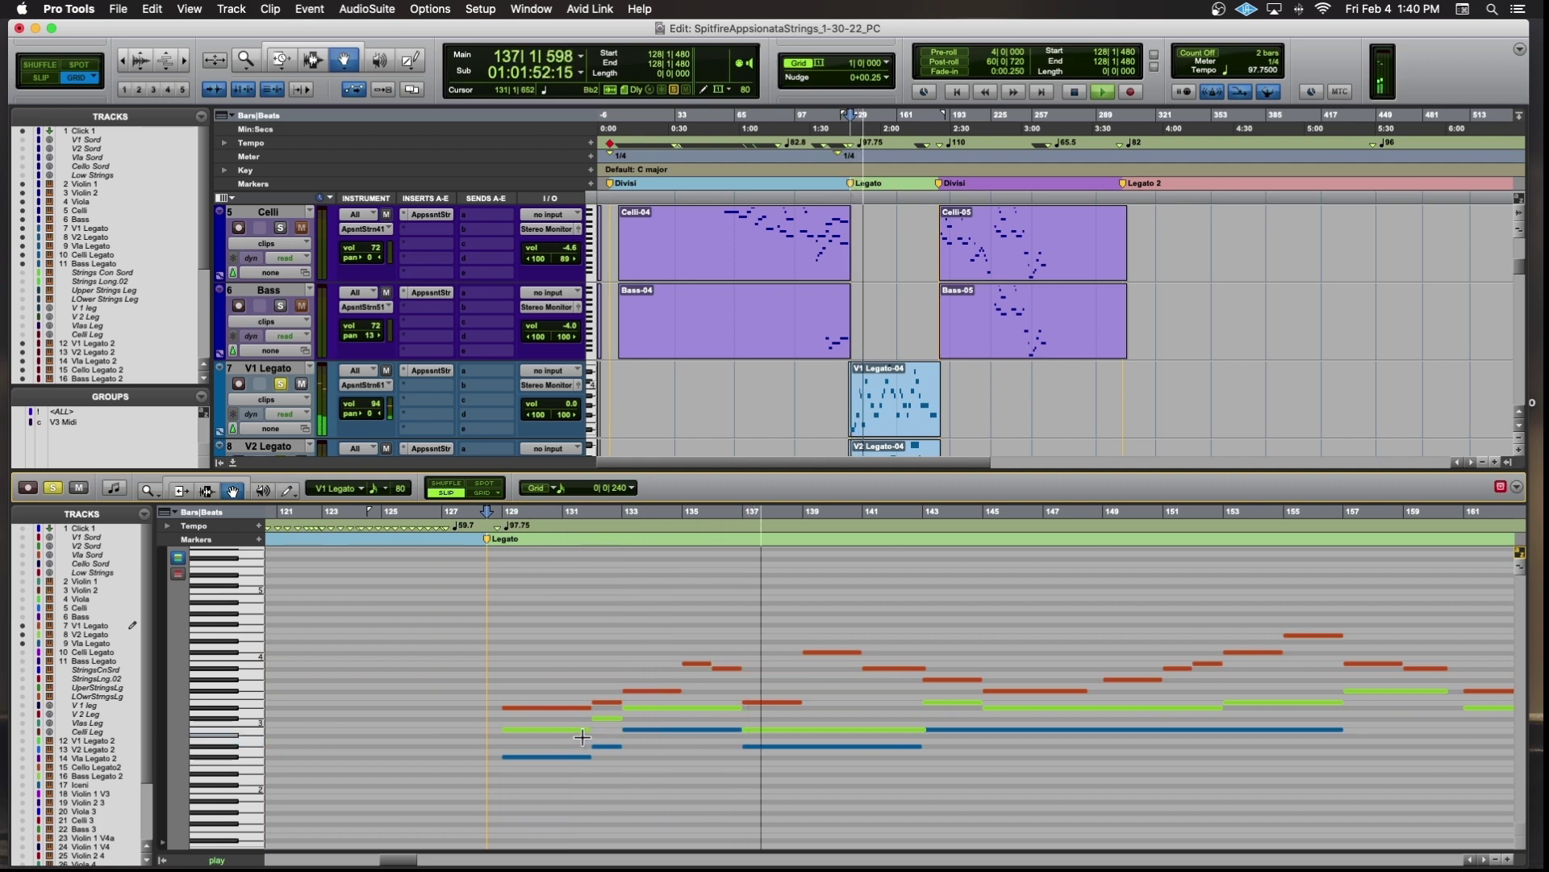
{"action": "key", "text": "r"}
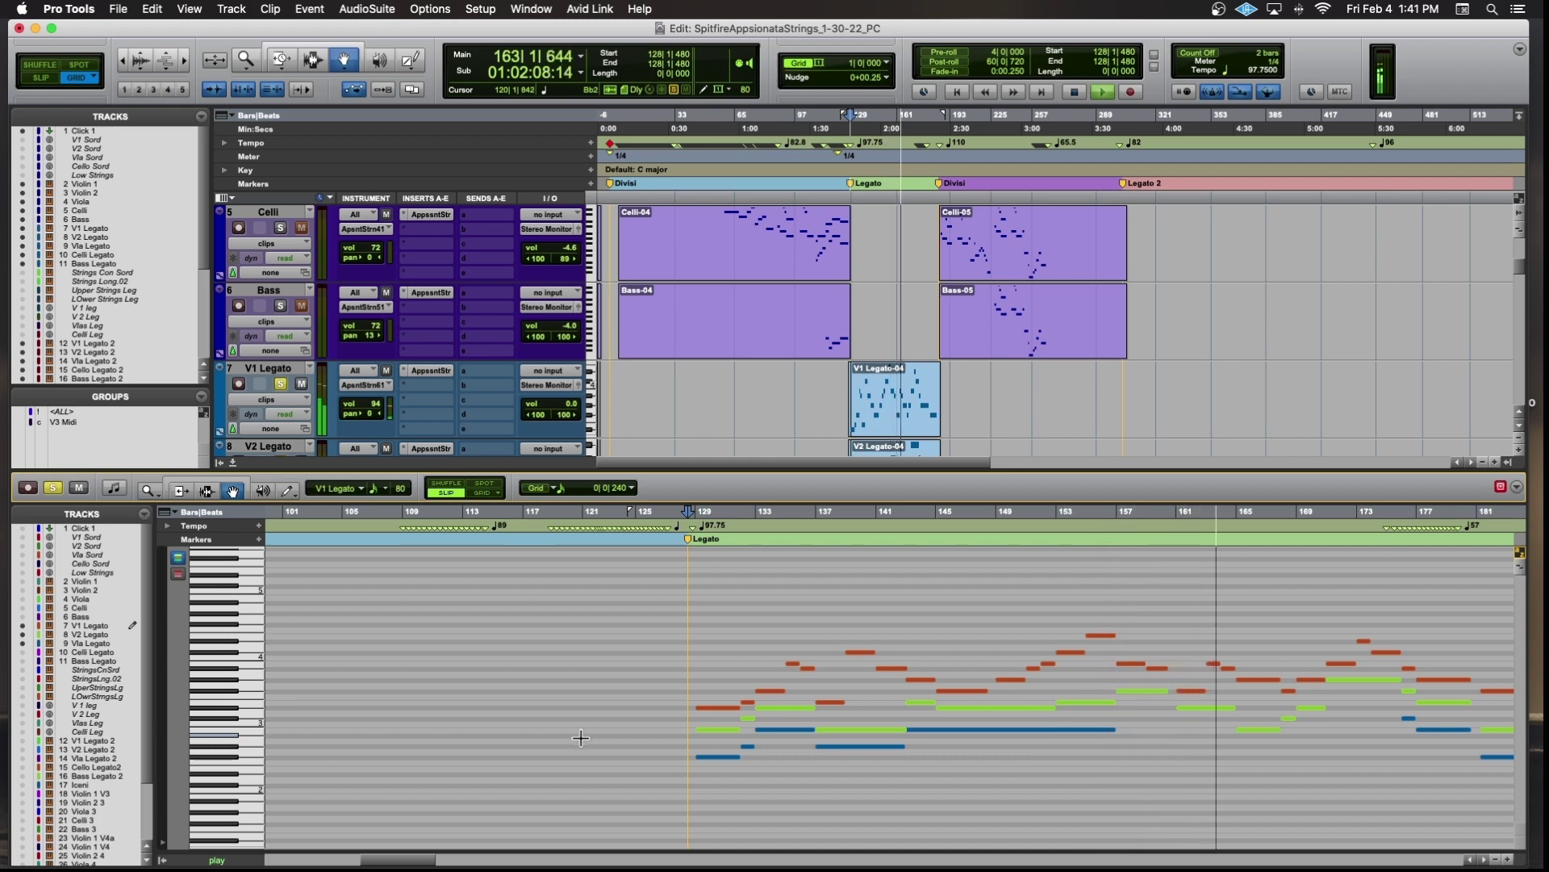
{"action": "key", "text": "r"}
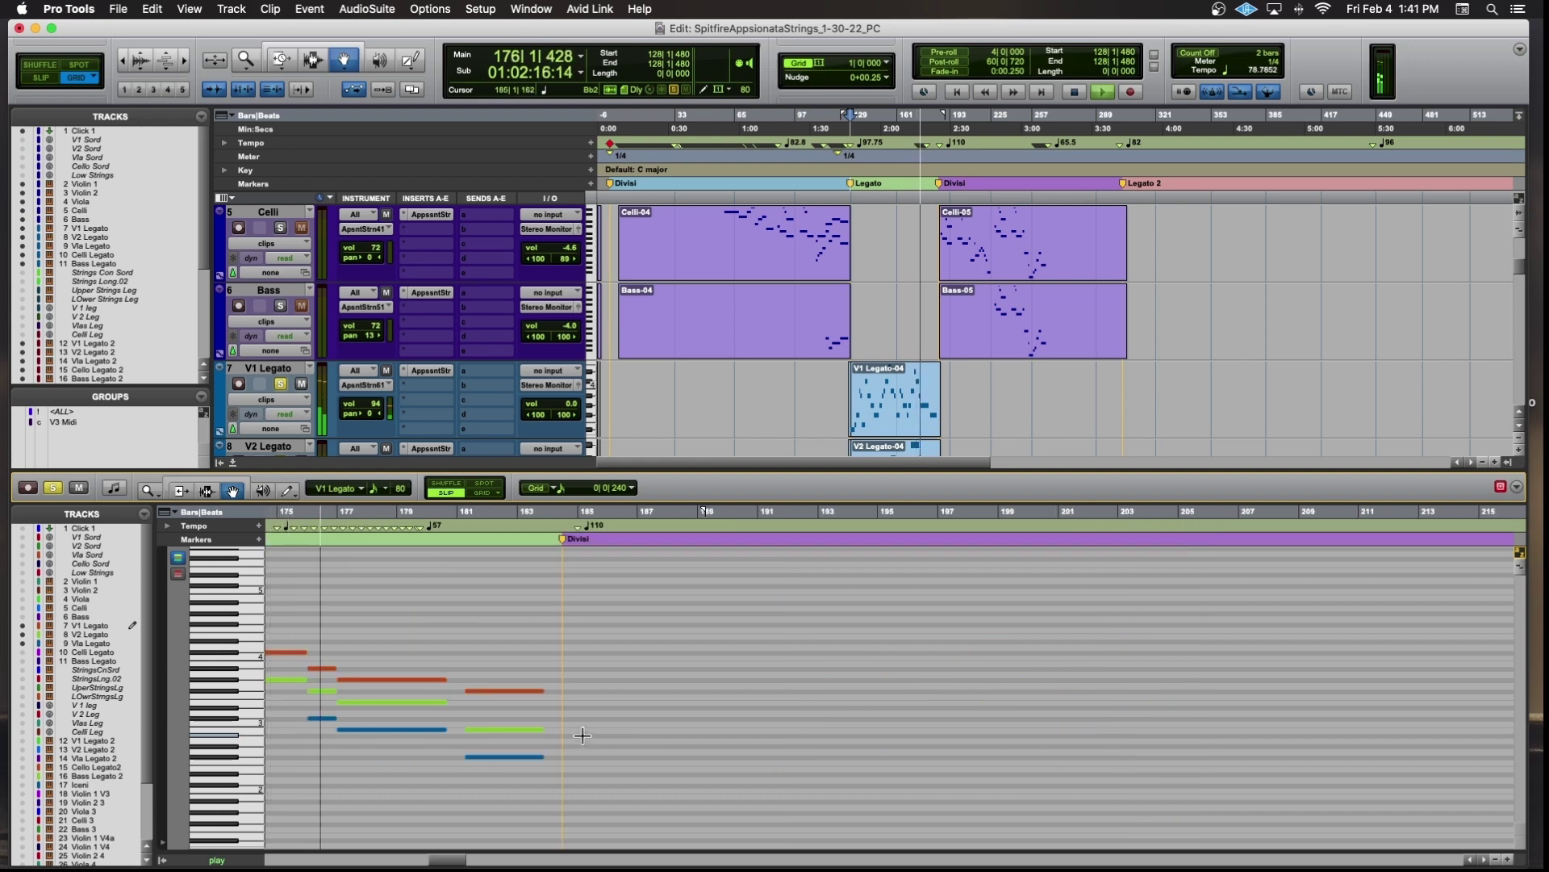
{"action": "scroll", "coordinate": [585, 735], "scroll_direction": "left", "scroll_amount": 1}
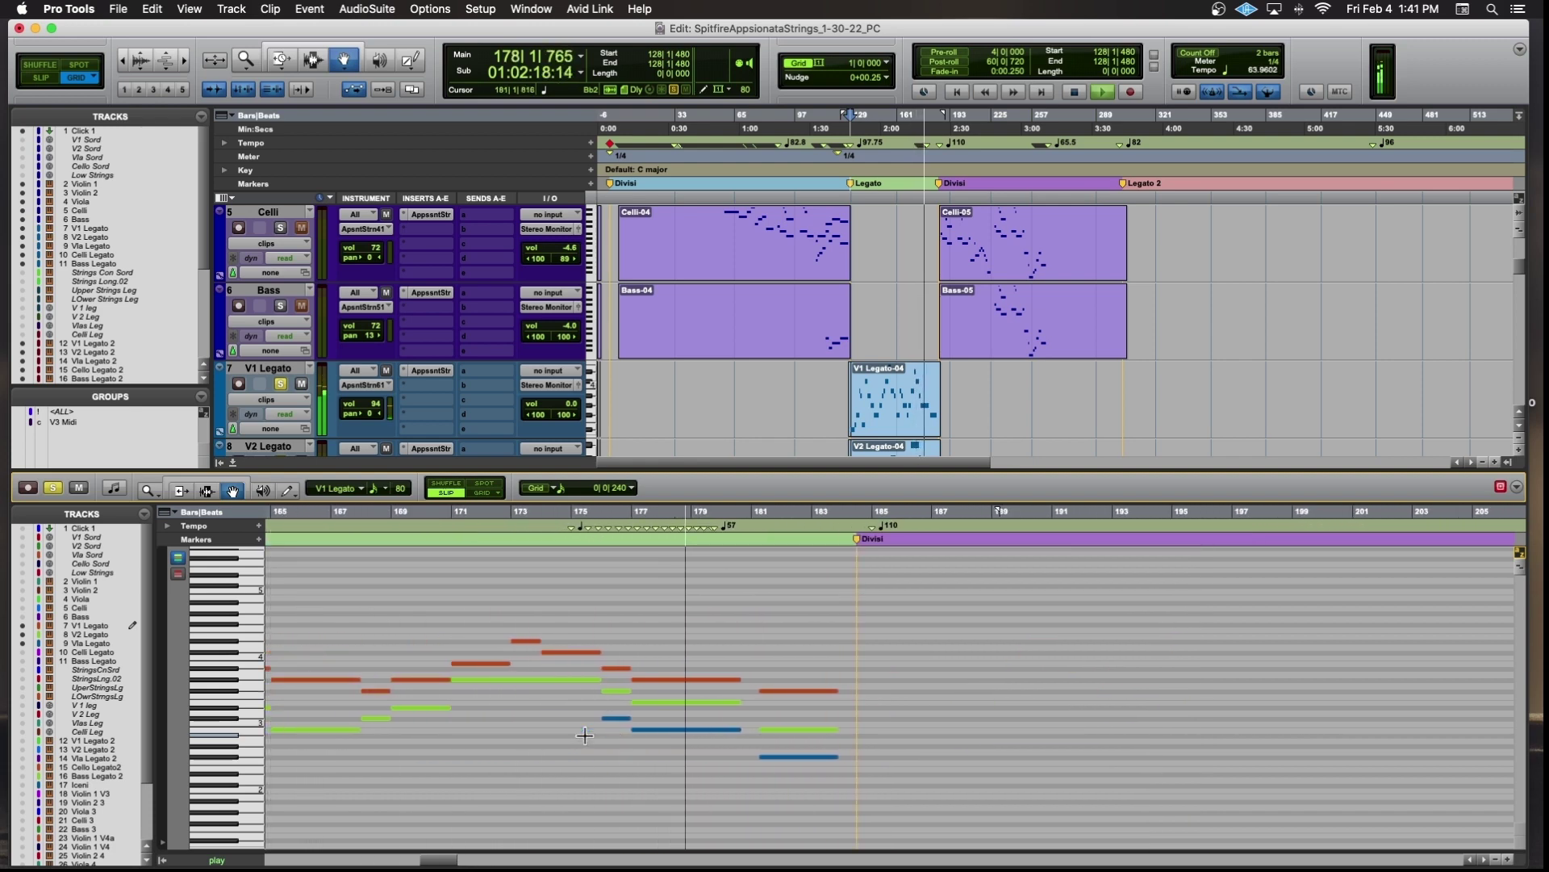
{"action": "key", "text": "r"}
{"action": "key", "text": "r"}
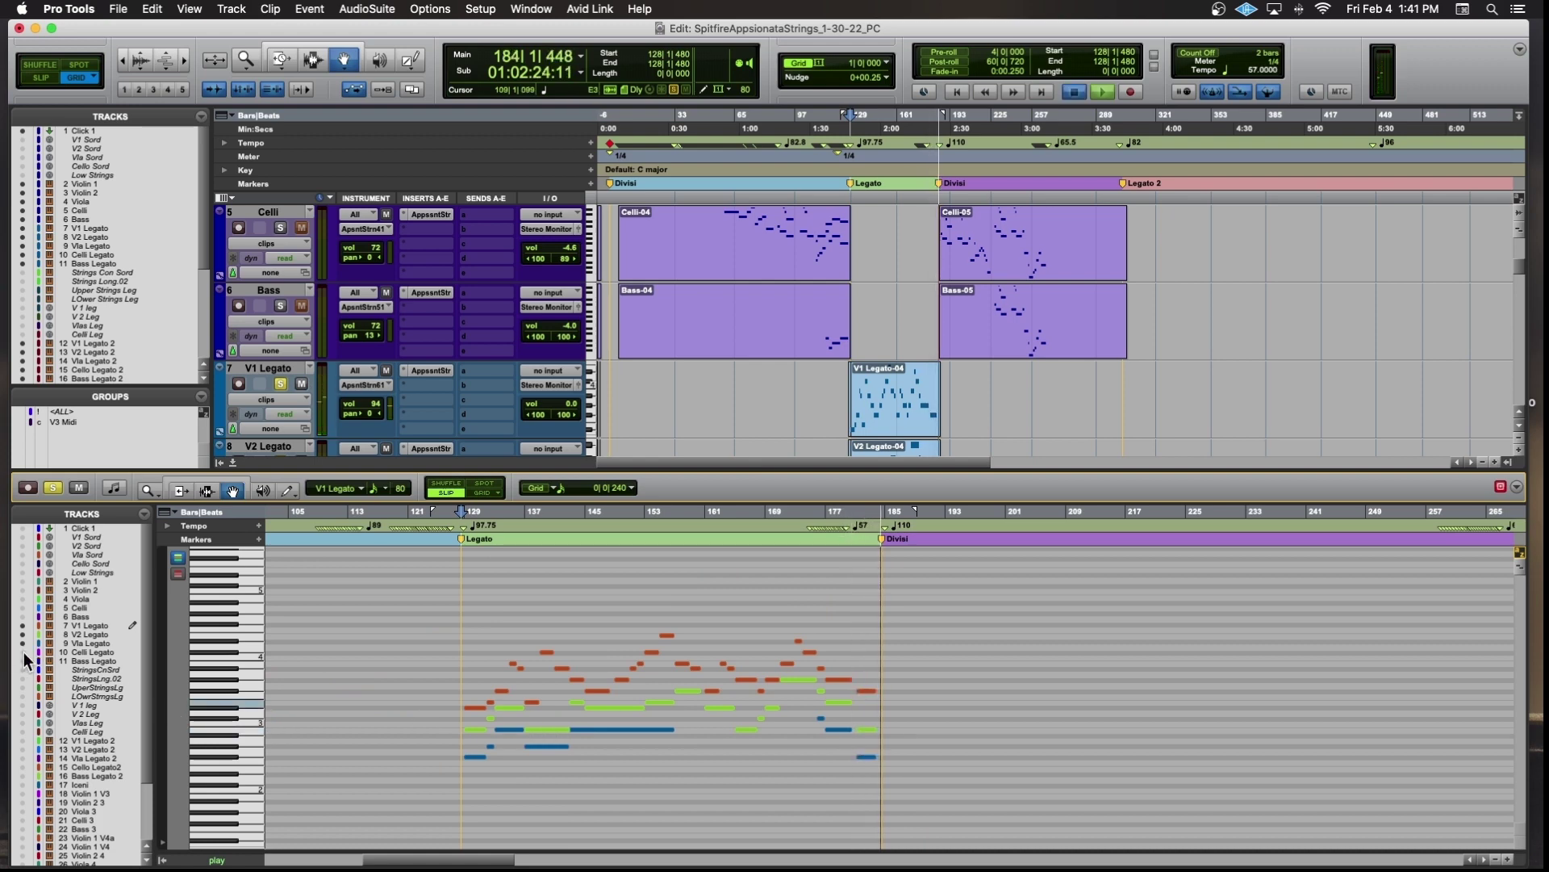
{"action": "key", "text": "space"}
Add Celli Legato's notes to the soloed parts and play the four legato parts from bar 127 to the Divisi marker.
{"action": "left_click", "coordinate": [32, 643]}
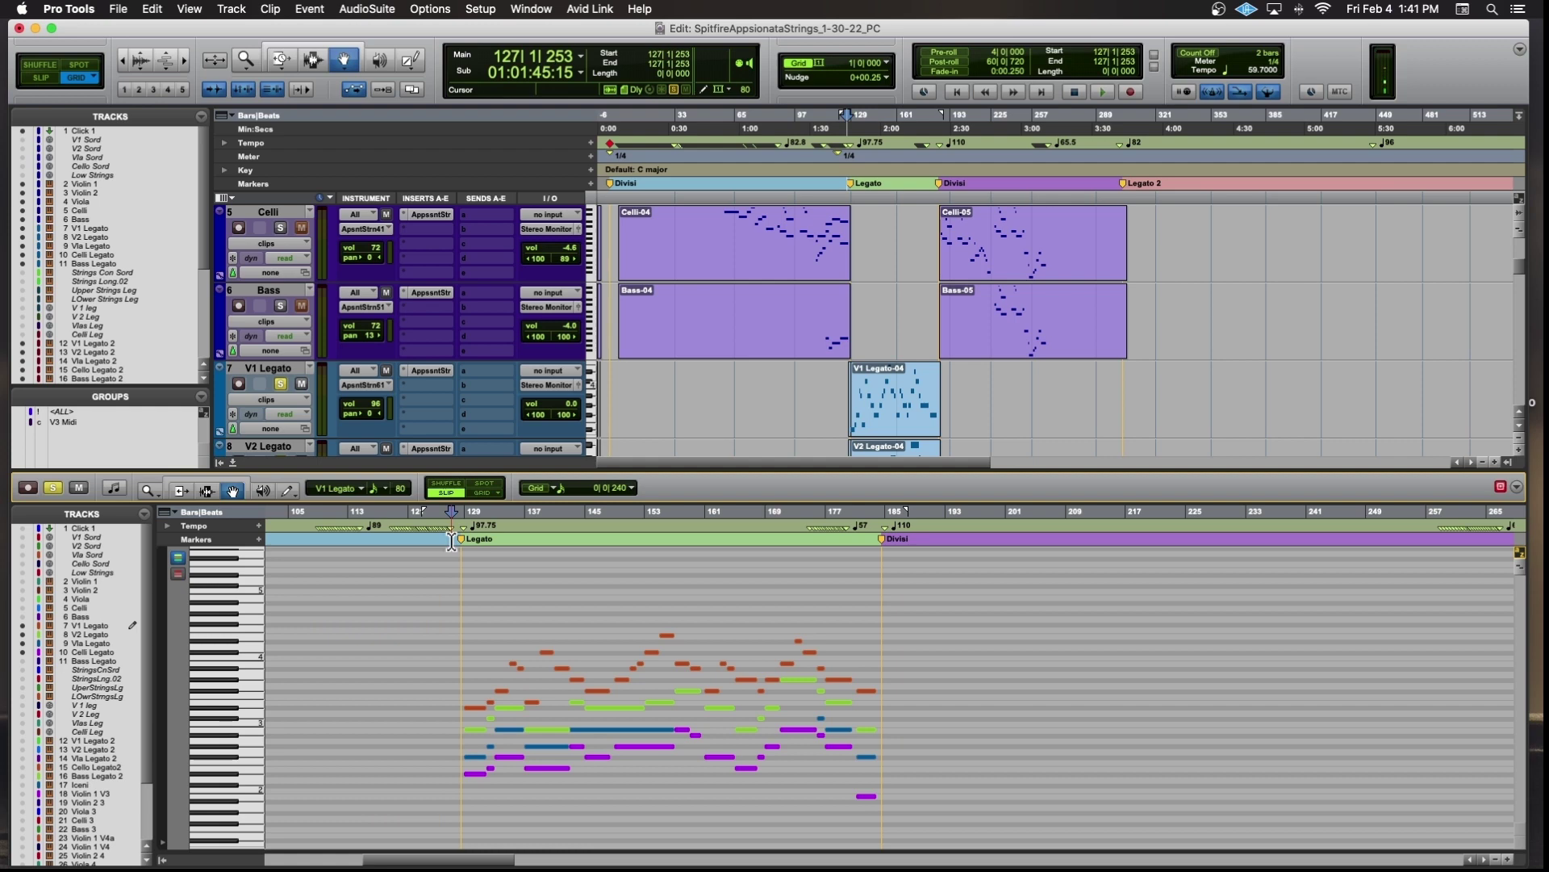
{"action": "key", "text": "space"}
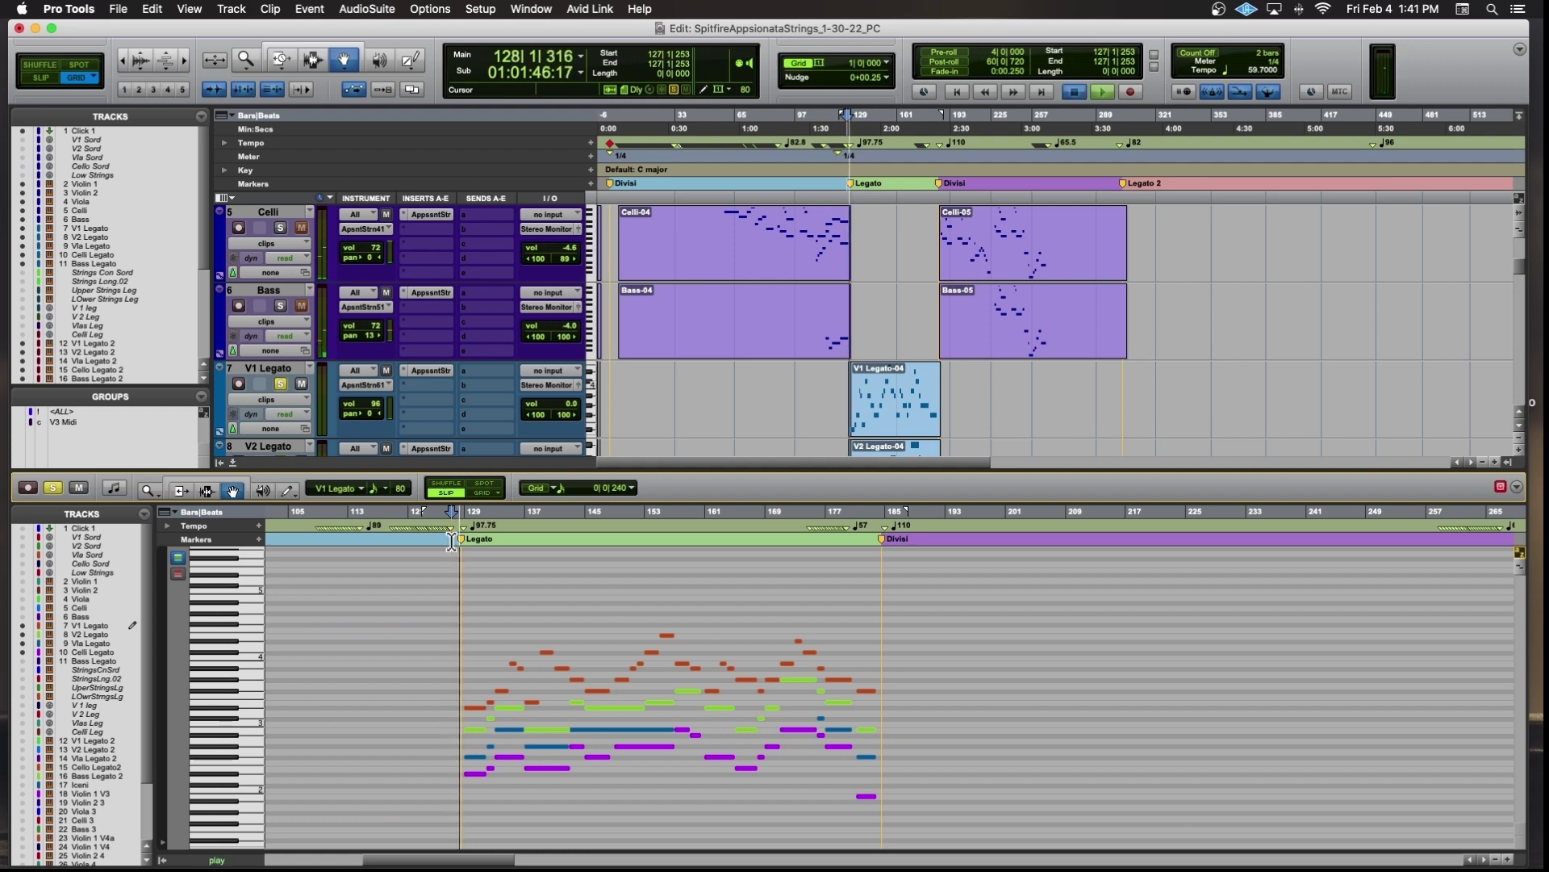
{"action": "key", "text": "space"}
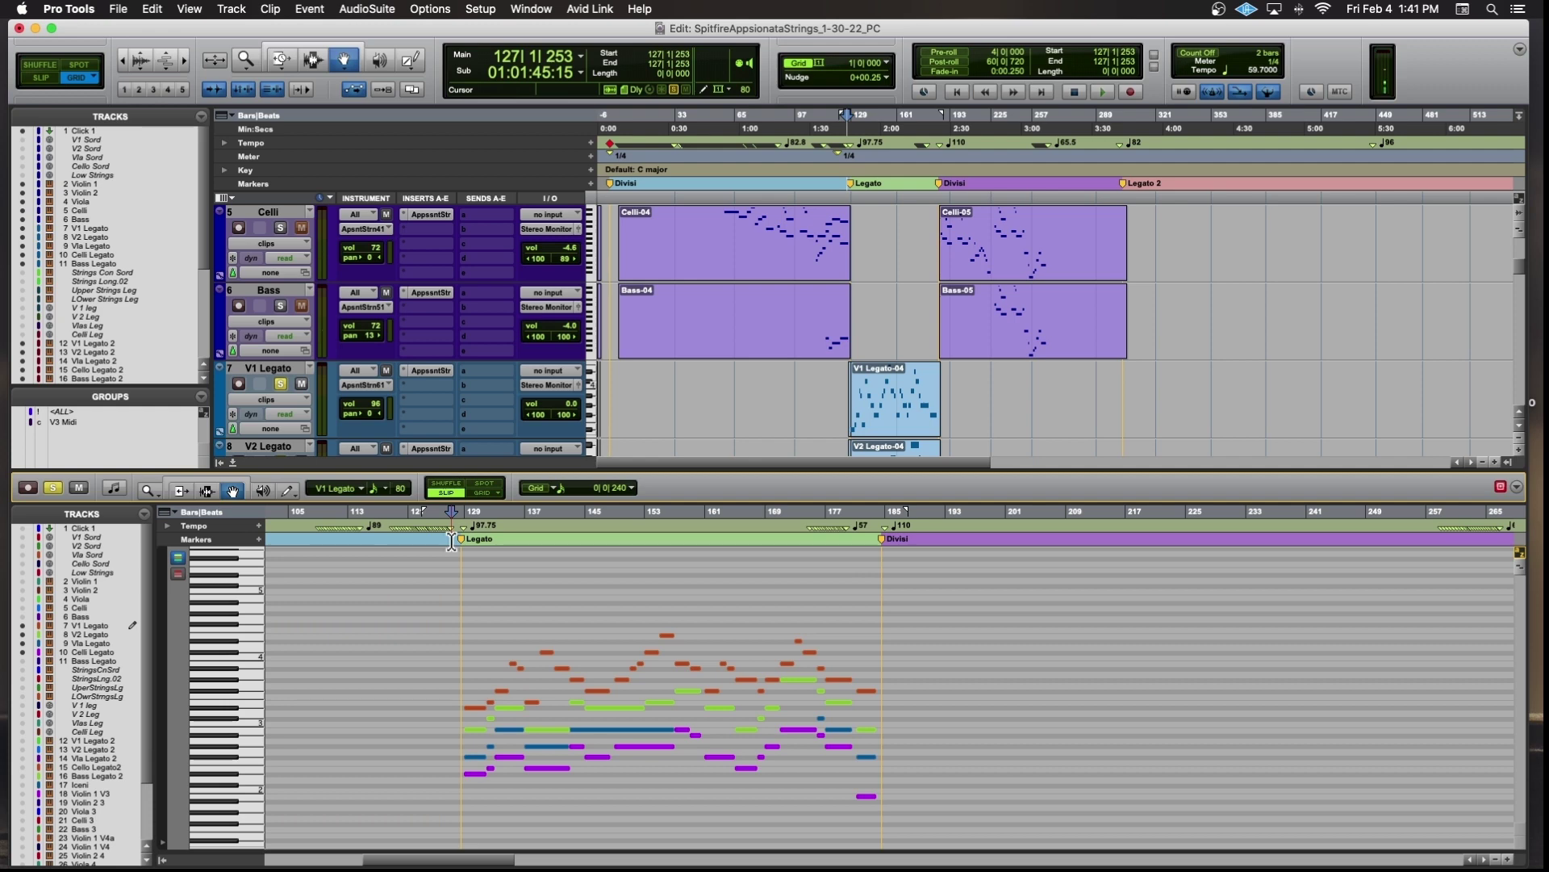
{"action": "key", "text": "space"}
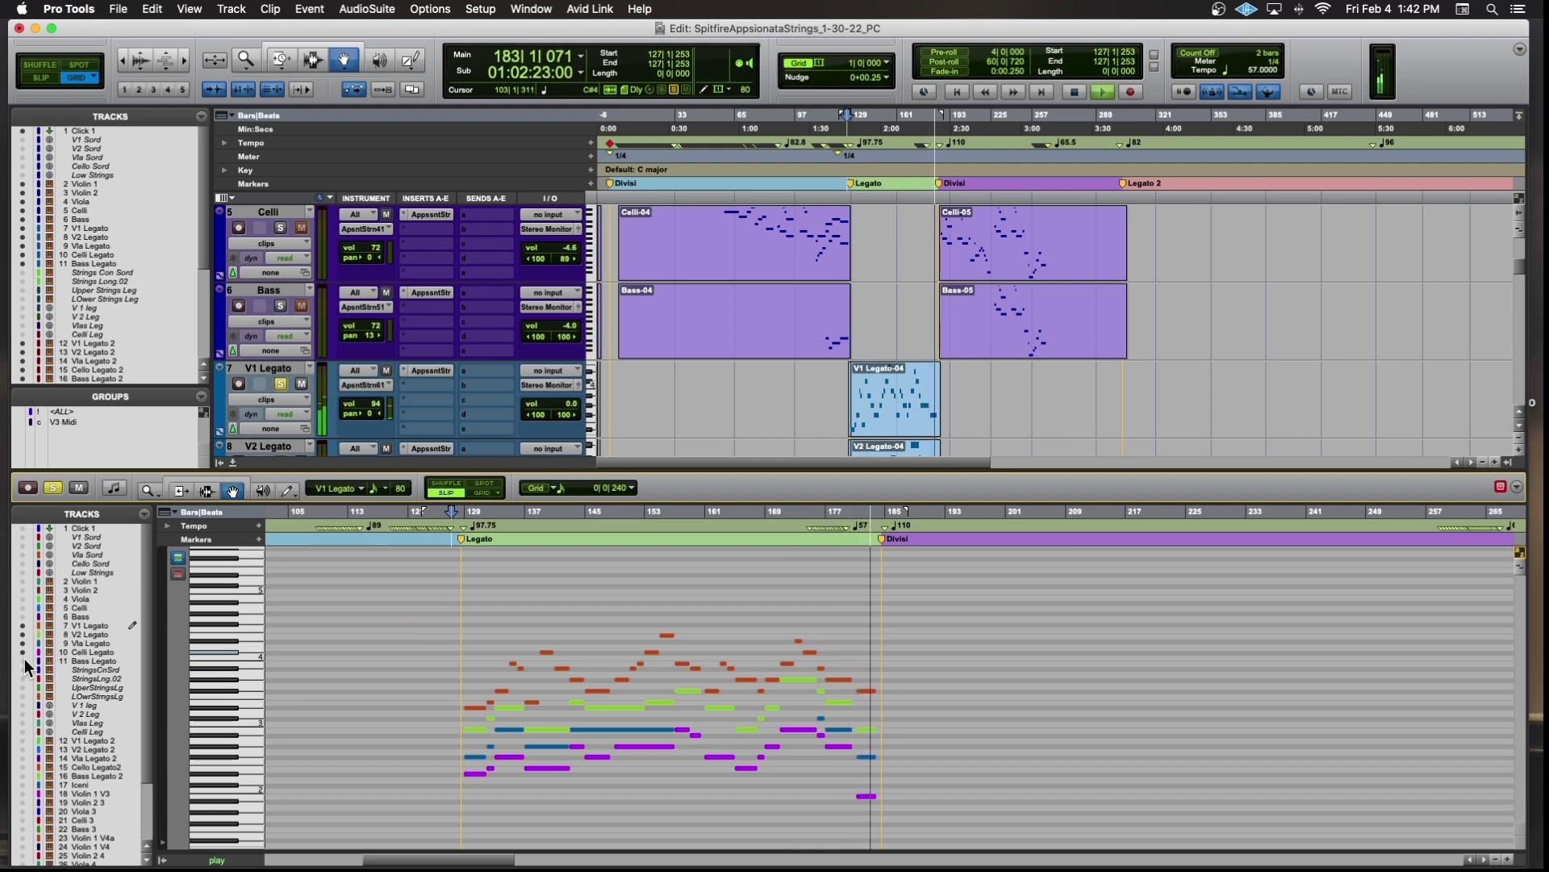
{"action": "key", "text": "space"}
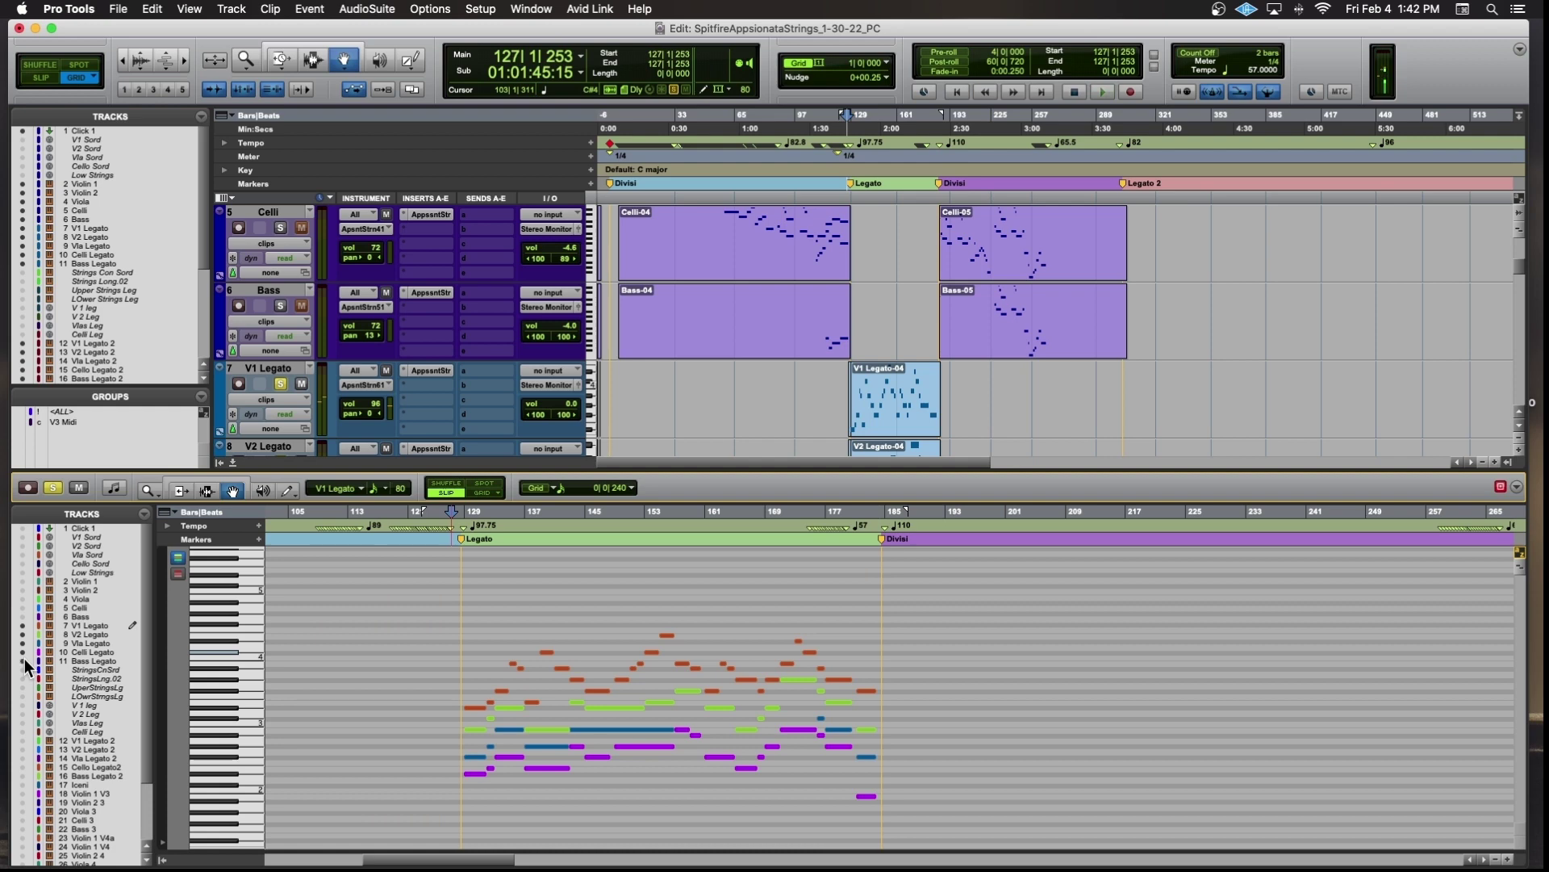
Add Bass Legato's notes to the MIDI editor and examine the five legato parts around the Legato marker.
{"action": "left_click", "coordinate": [24, 660]}
{"action": "scroll", "coordinate": [259, 678], "scroll_direction": "down", "scroll_amount": 3}
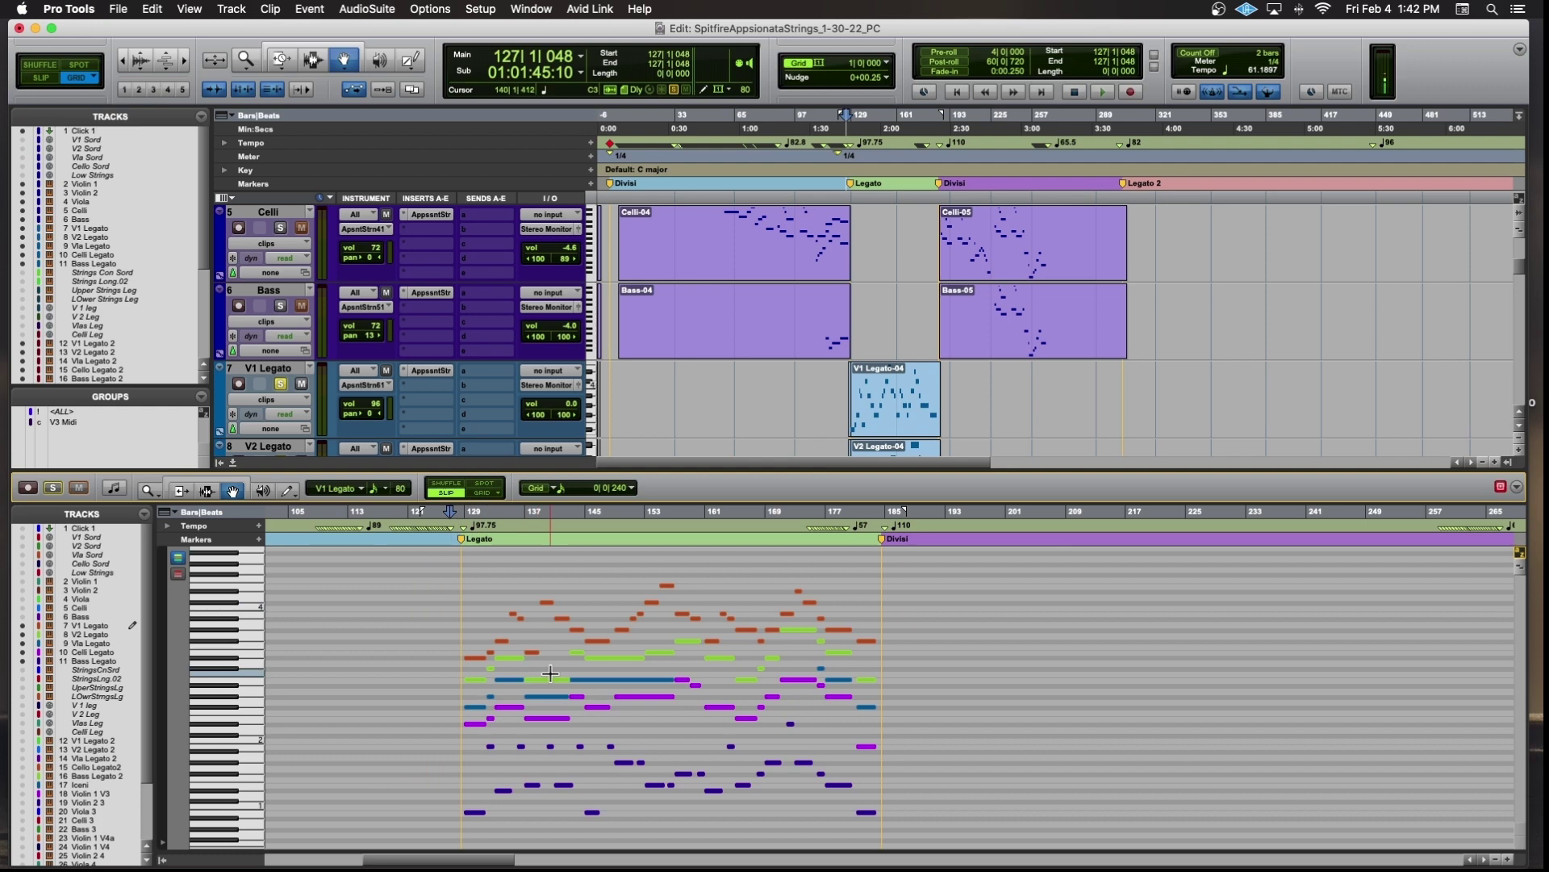
{"action": "key", "text": "super+bracketright"}
{"action": "key", "text": "super+bracketright"}
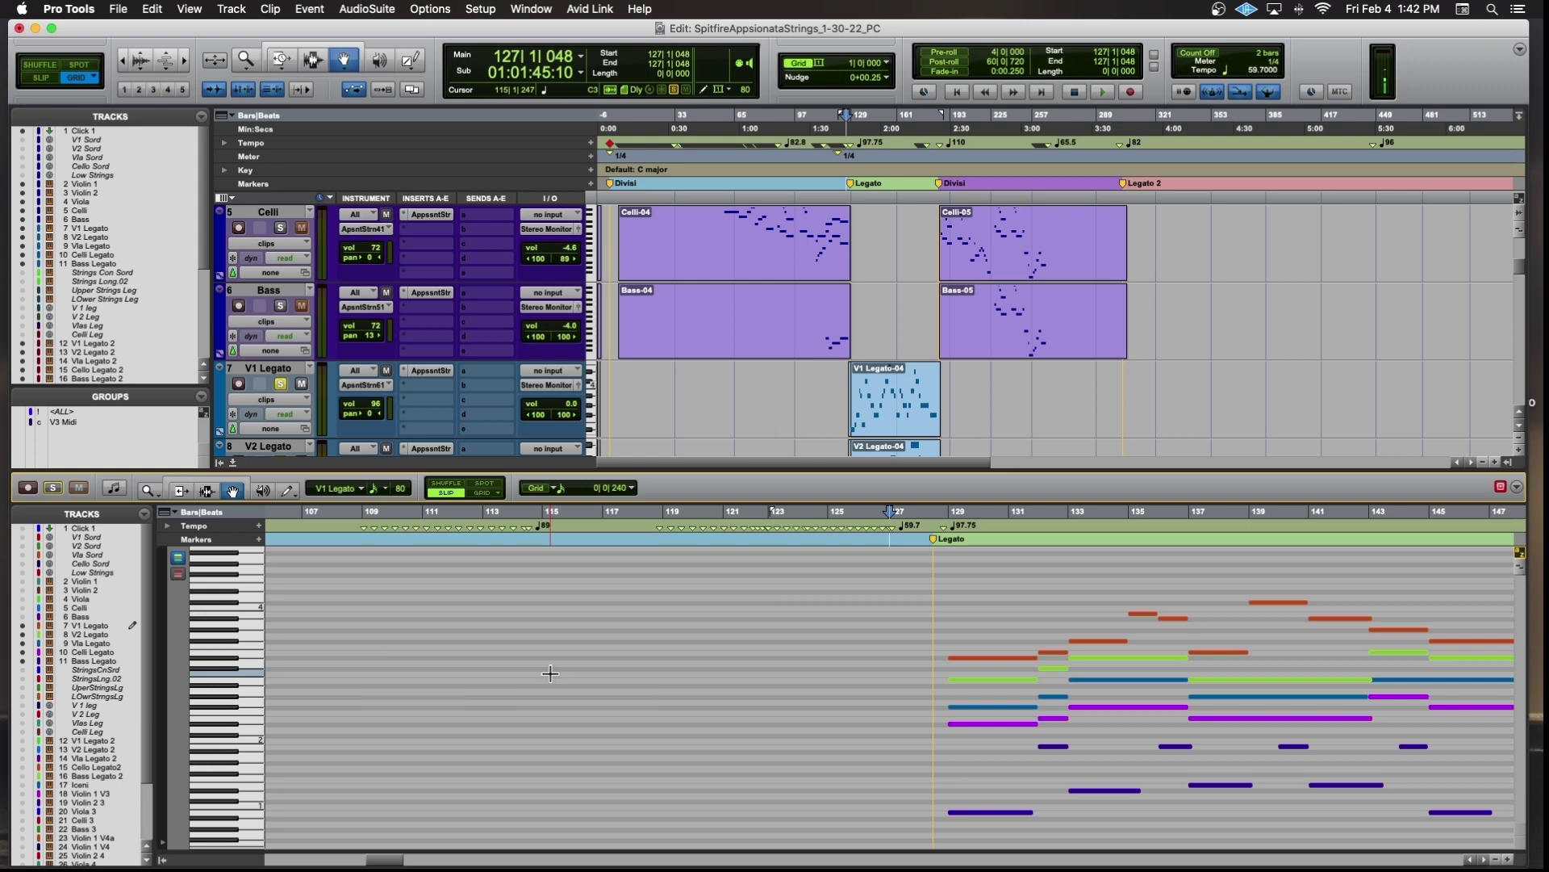
Play the five legato parts together from bar 127 through to the Divisi marker.
{"action": "scroll", "coordinate": [547, 664], "scroll_direction": "down", "scroll_amount": 3}
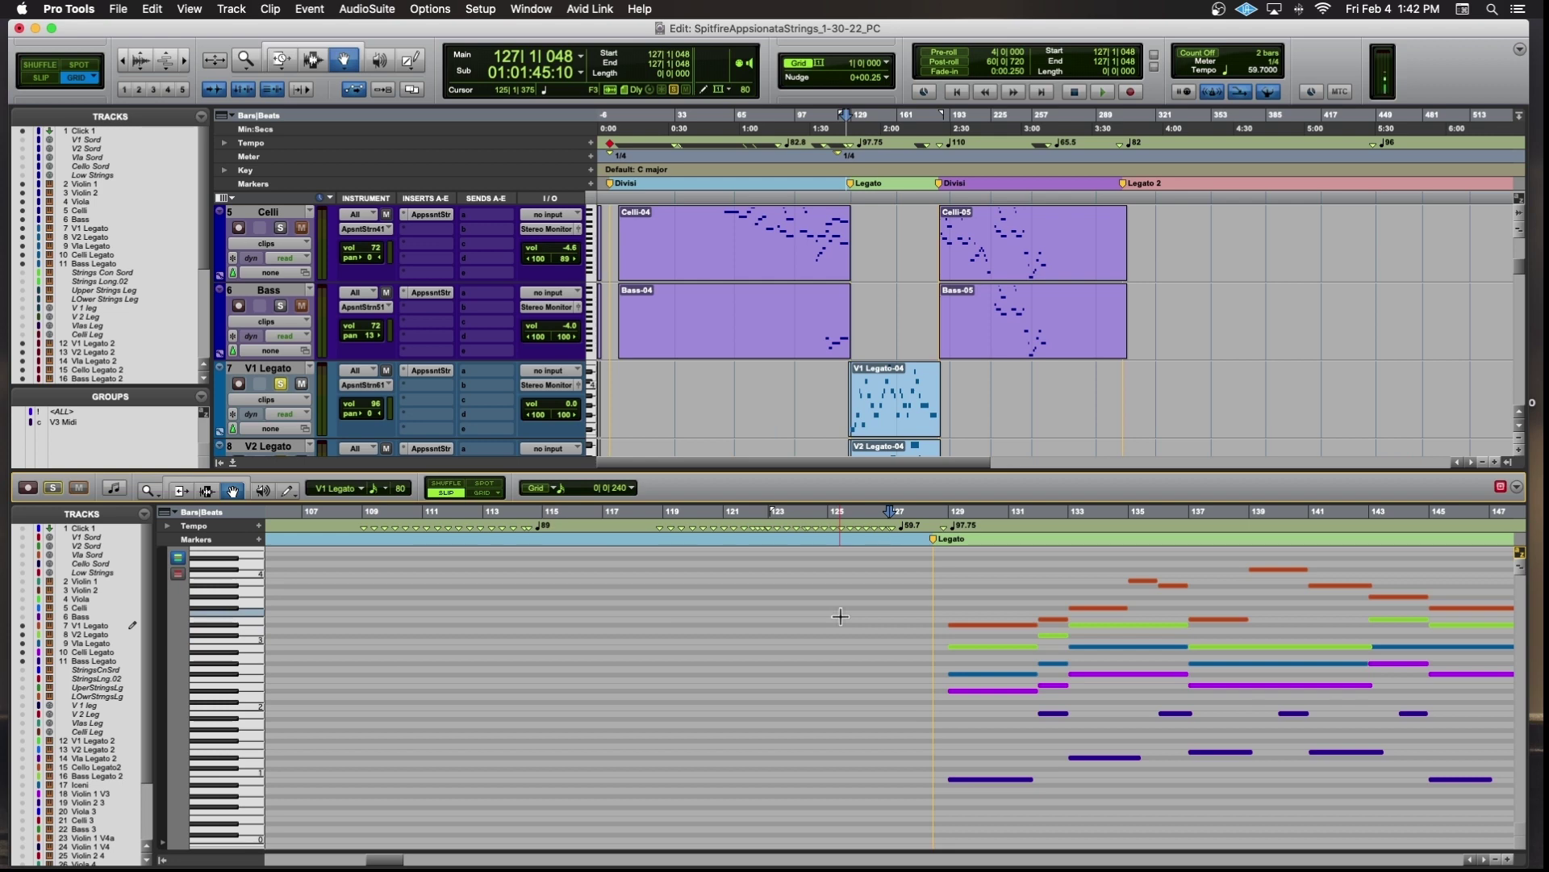
{"action": "key", "text": "space"}
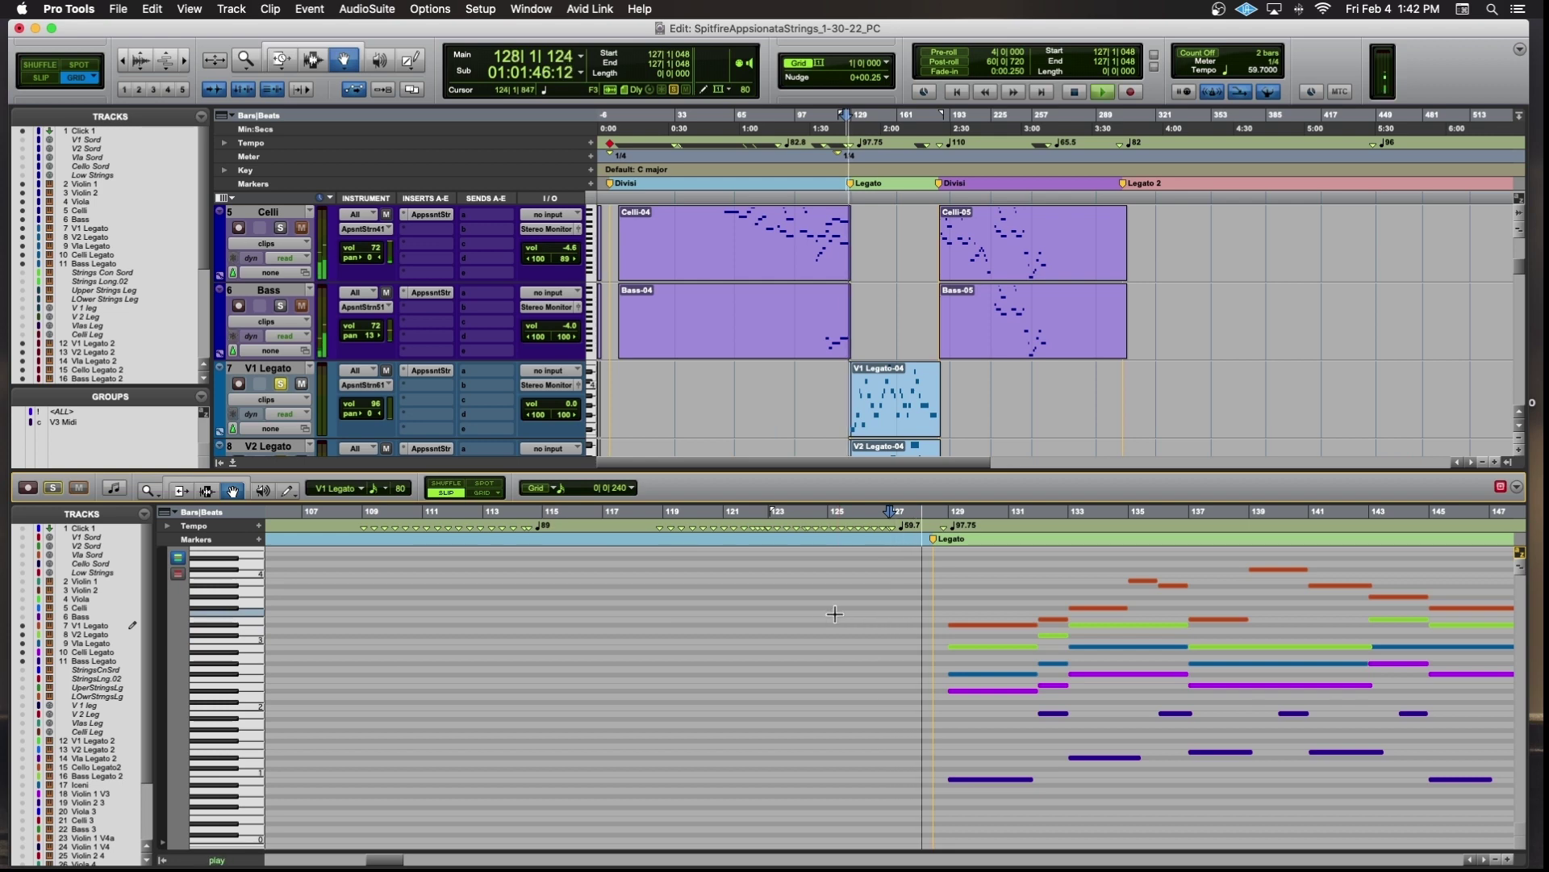
{"action": "key", "text": "space"}
{"action": "key", "text": "r"}
{"action": "key", "text": "space"}
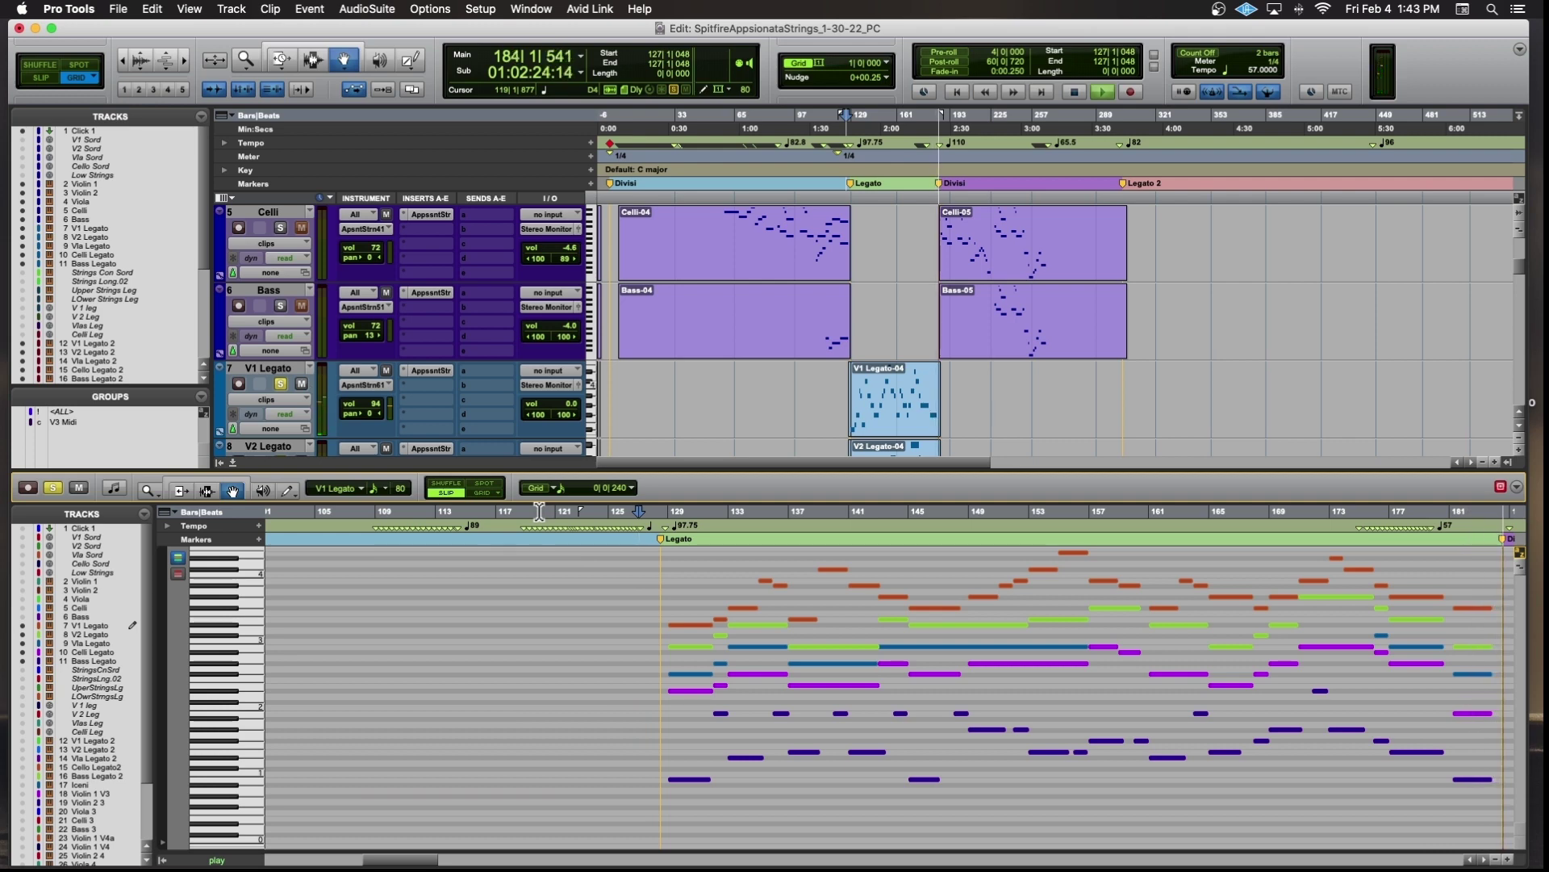
{"action": "key", "text": "space"}
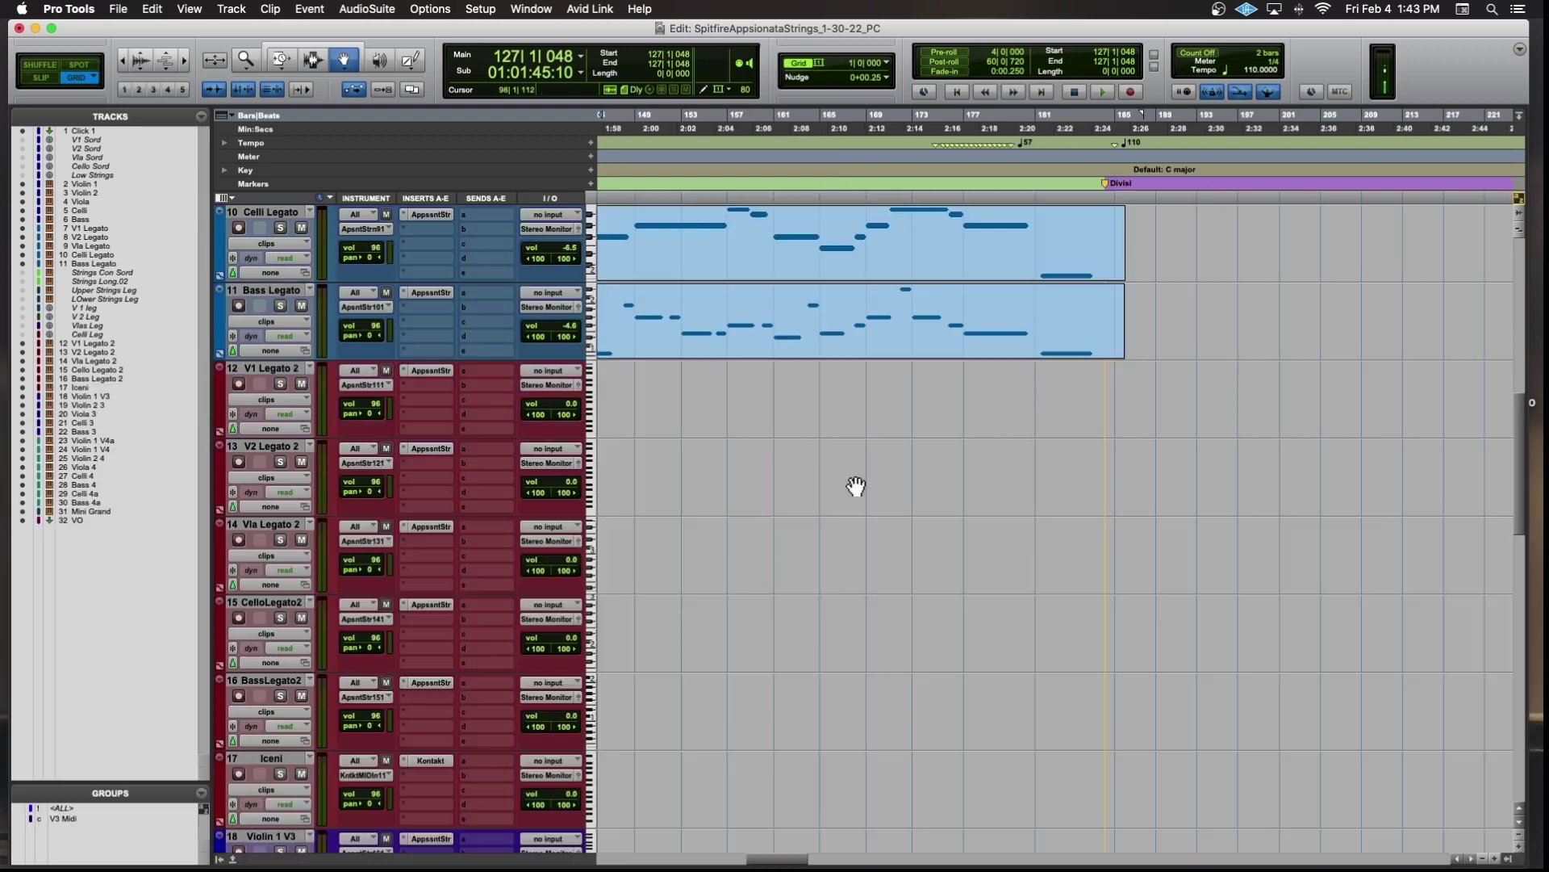
Select the V1, V2, Vla, Cello and Bass Legato 2 clips and the Iceni clip at the Legato 2 marker.
{"action": "scroll", "coordinate": [855, 482], "scroll_direction": "right", "scroll_amount": 15}
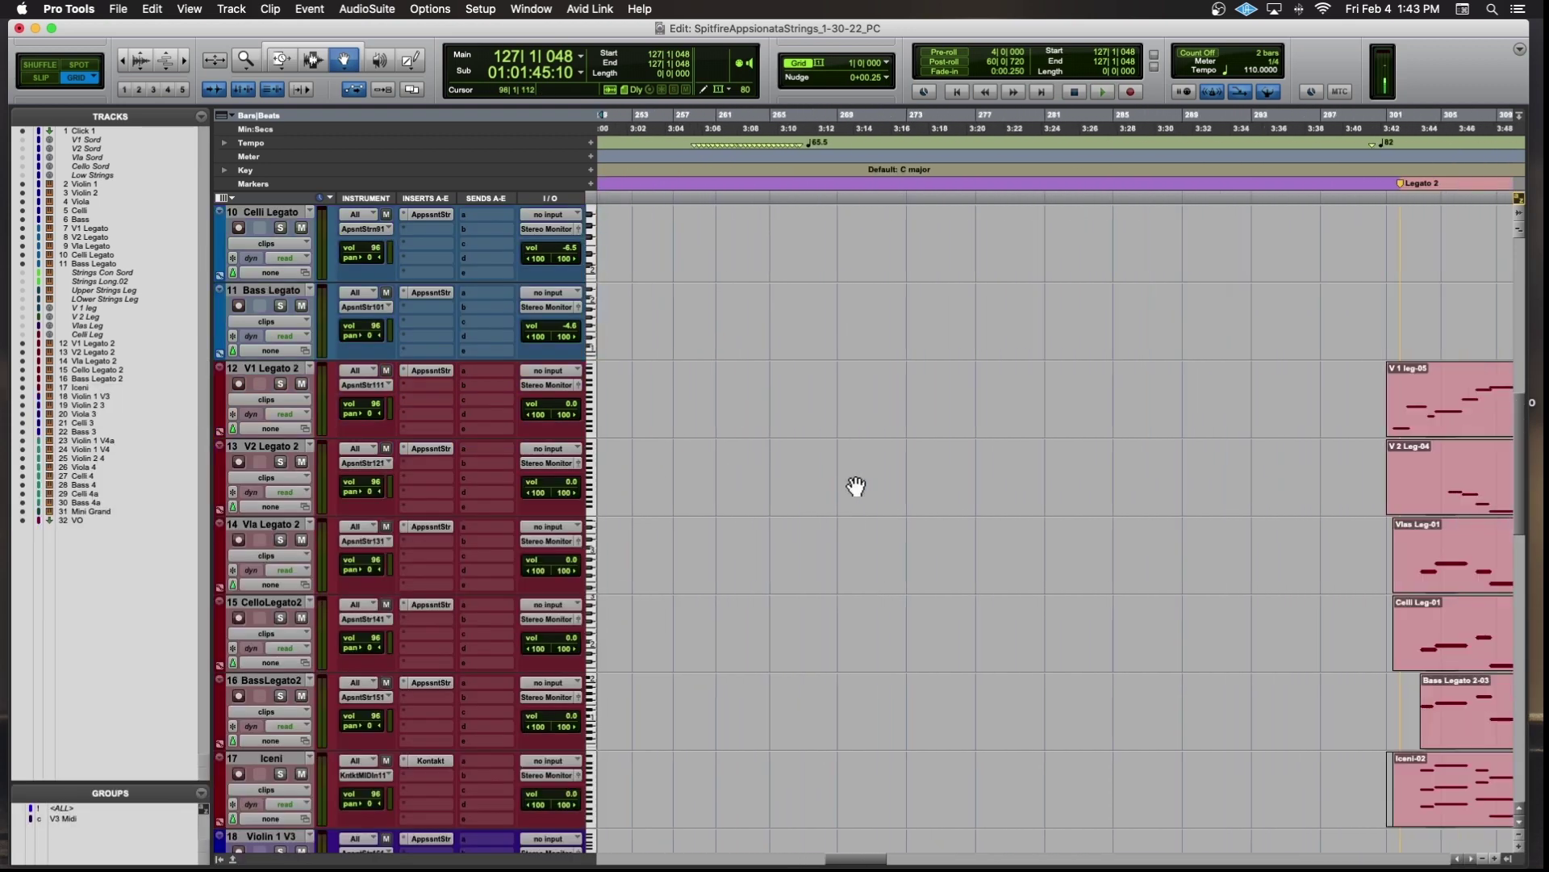
{"action": "left_click", "coordinate": [826, 414]}
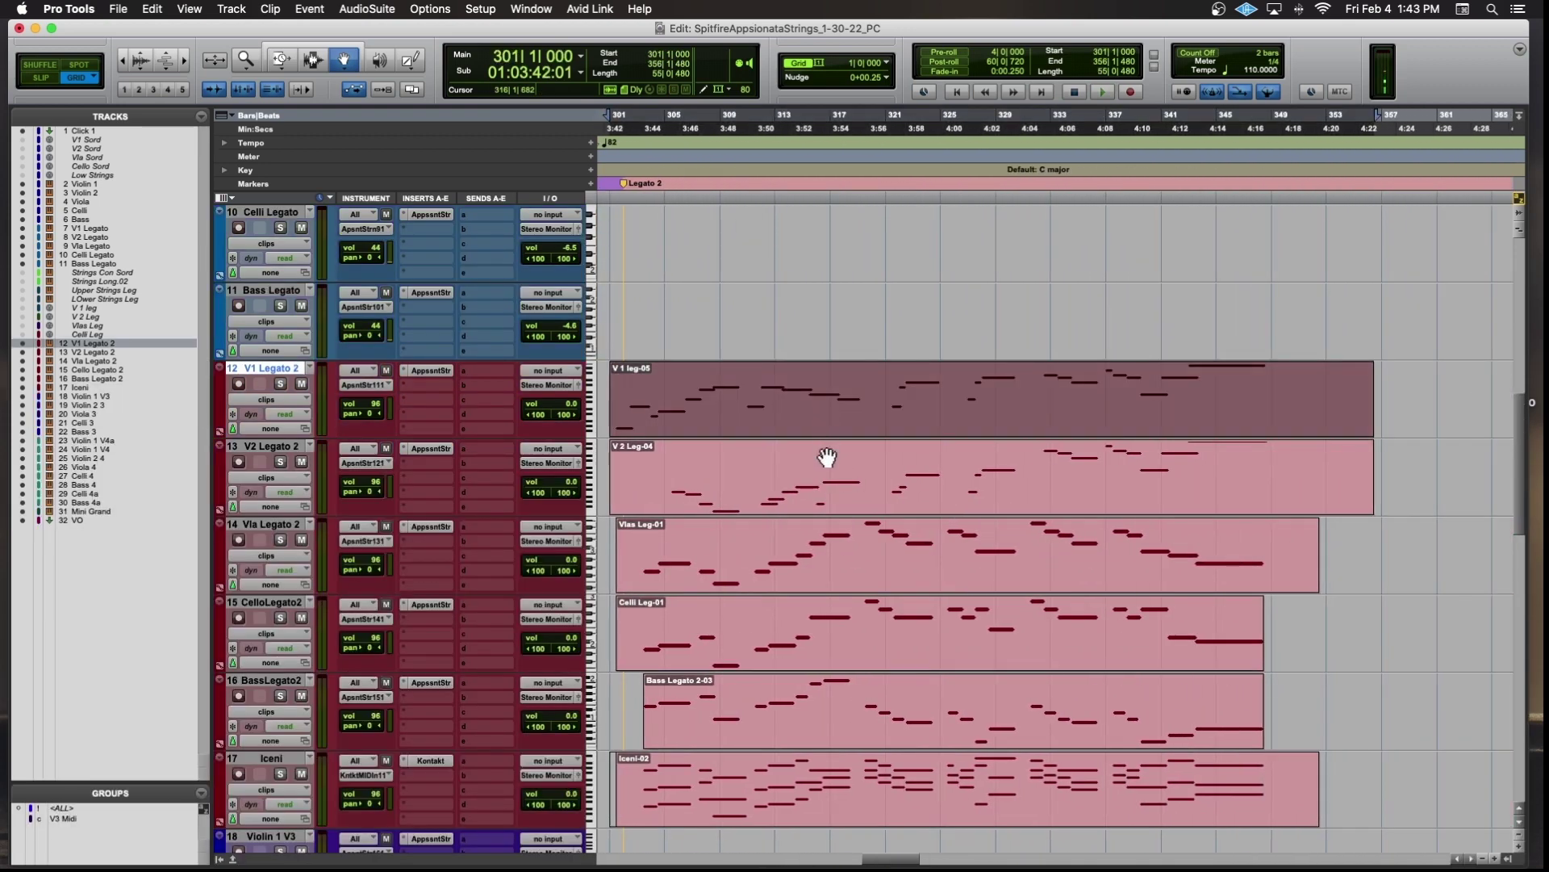
{"action": "left_click", "coordinate": [826, 716], "text": "shift"}
{"action": "left_click", "coordinate": [823, 667], "text": "shift"}
{"action": "left_click", "coordinate": [824, 571], "text": "shift"}
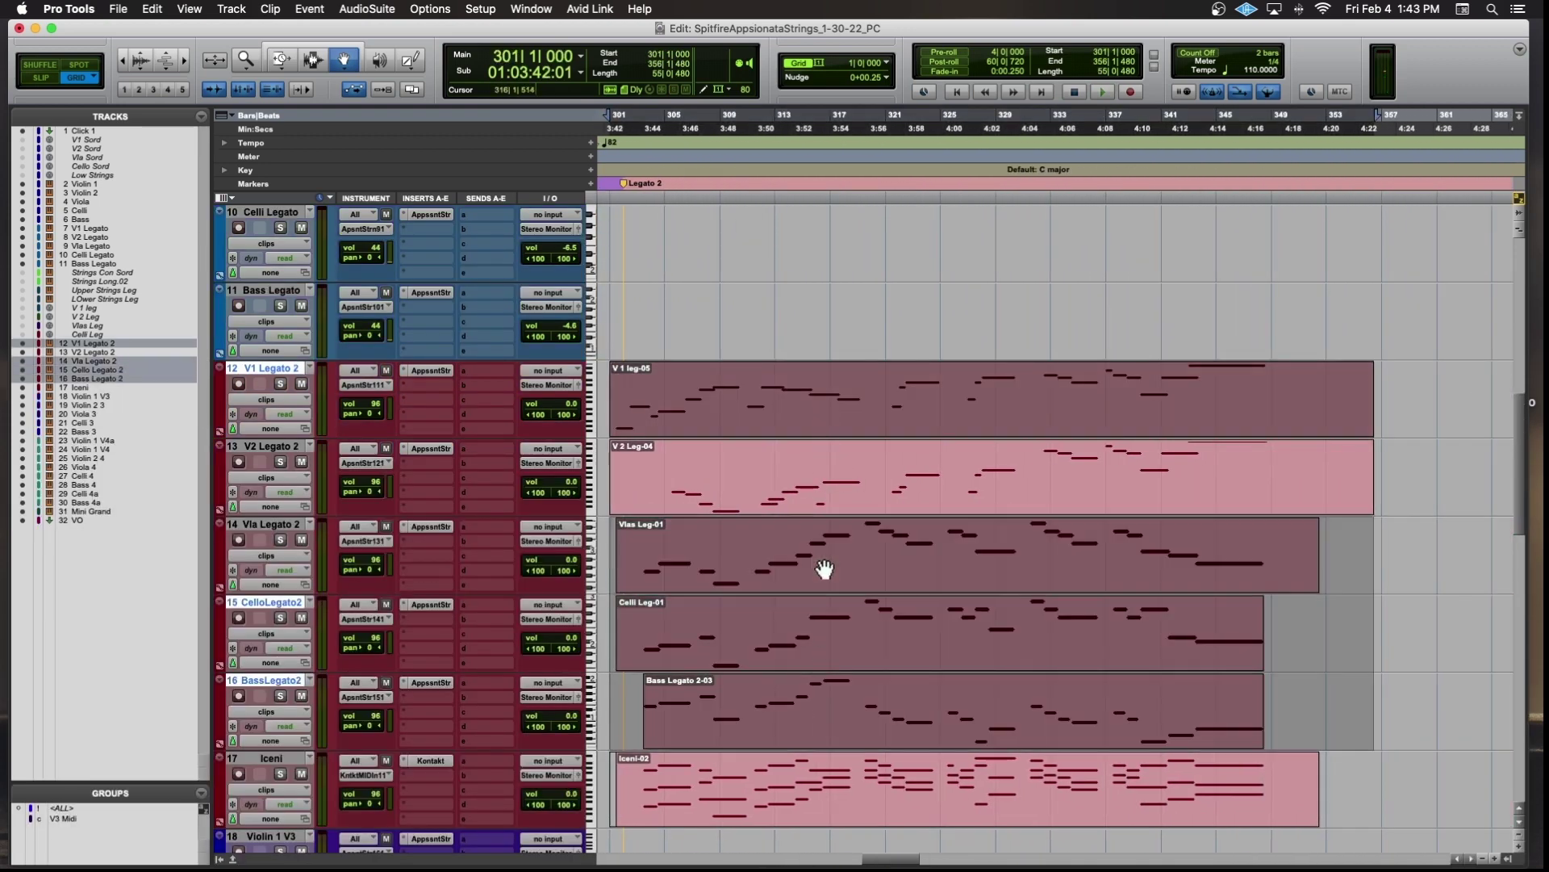
{"action": "left_click", "coordinate": [824, 495], "text": "shift"}
{"action": "left_click", "coordinate": [803, 779], "text": "shift"}
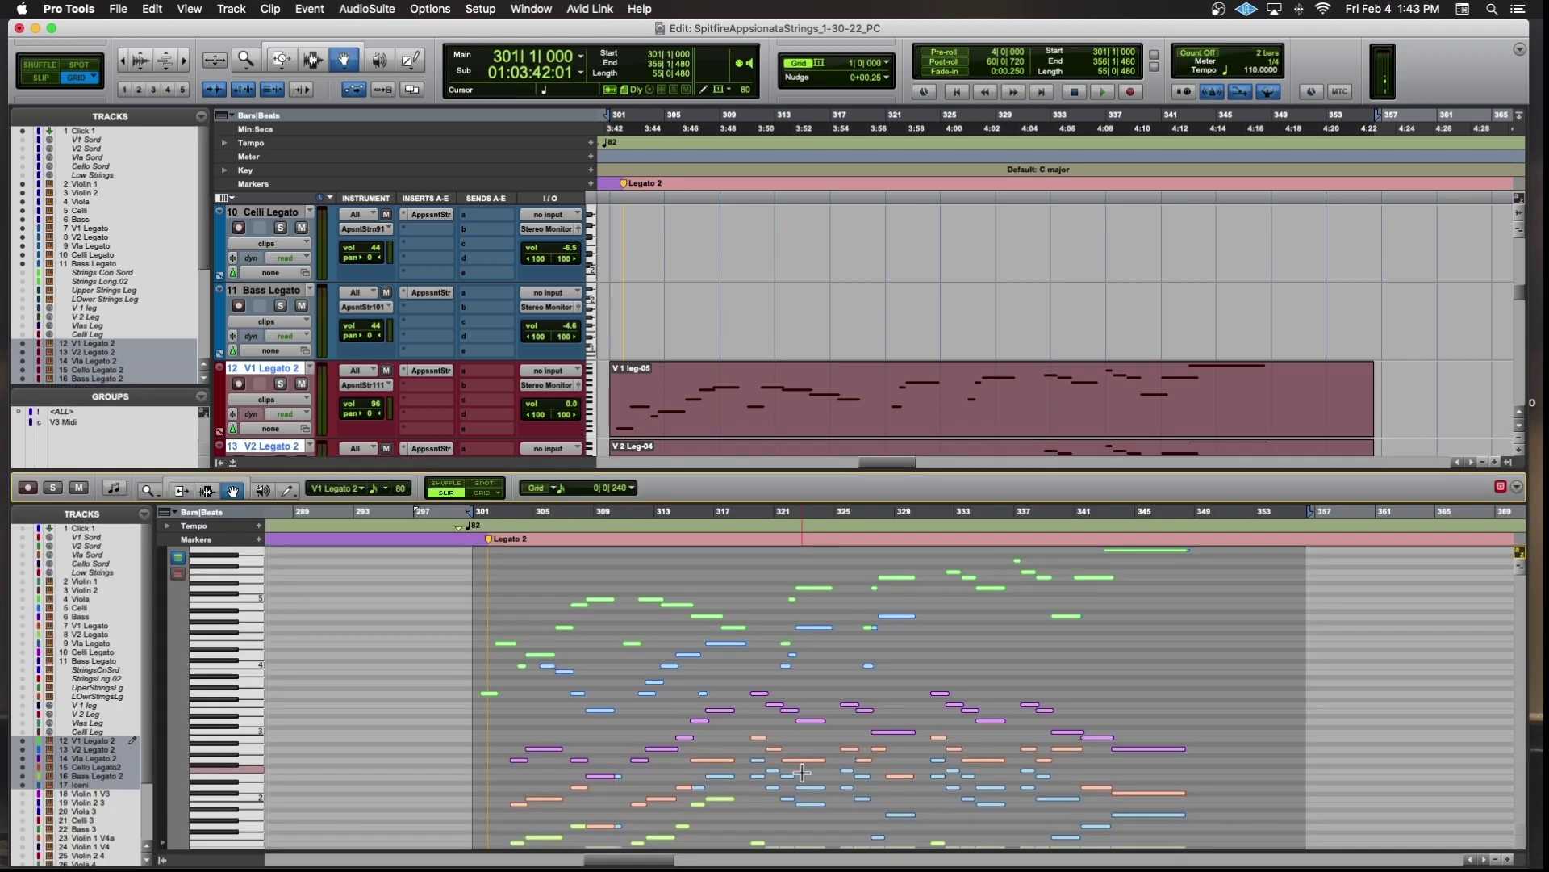
Show the six selected parts as notation in an enlarged MIDI editor and set the playback start at bar 301.
{"action": "key", "text": "ctrl+equal"}
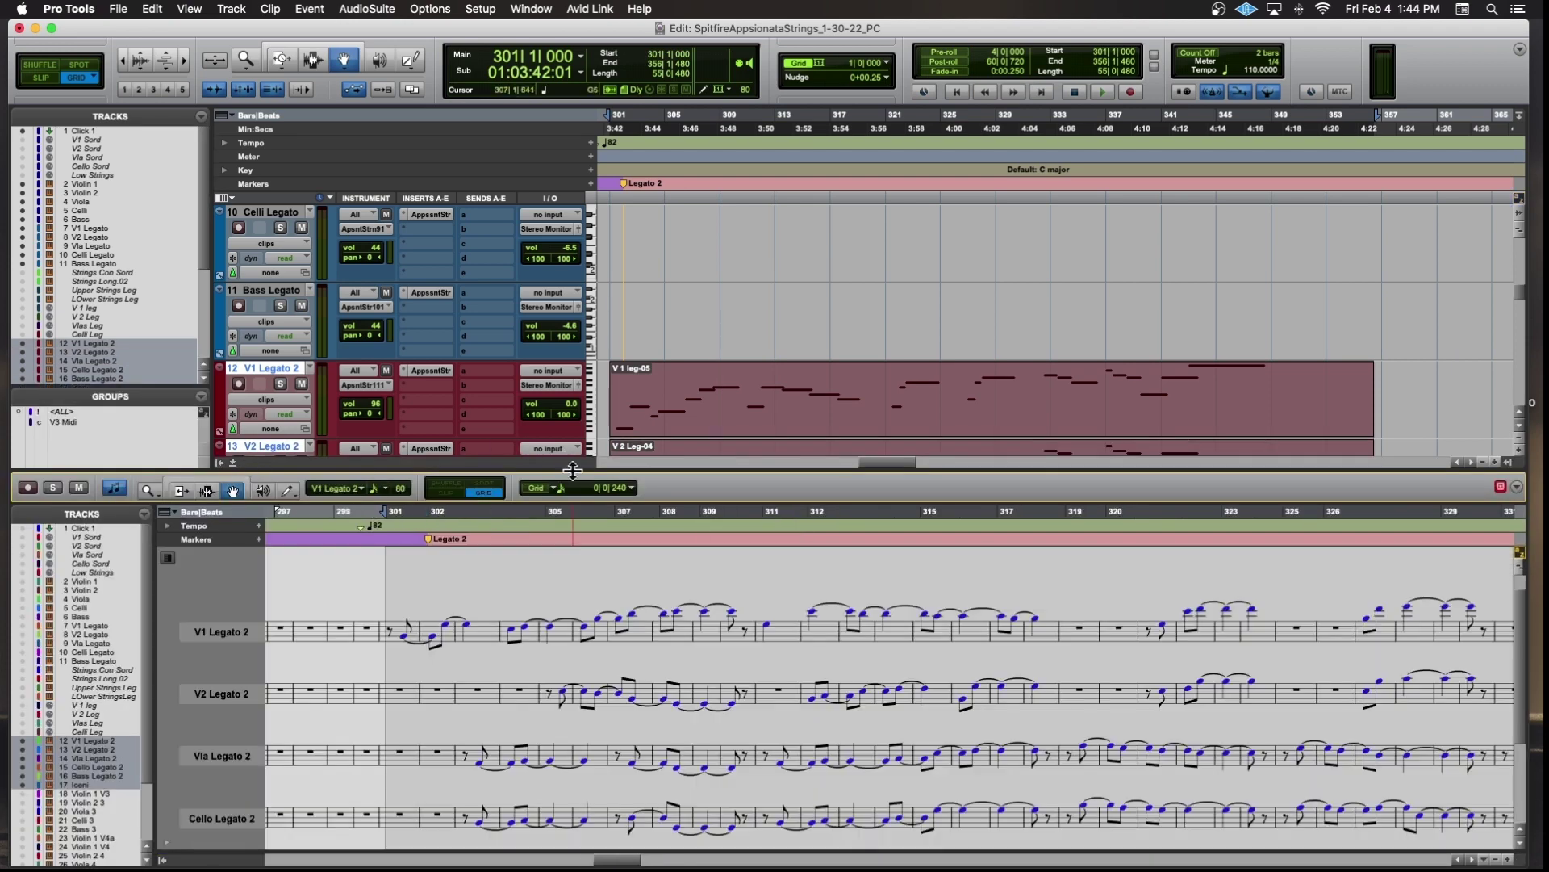
{"action": "left_click_drag", "start_coordinate": [572, 471], "coordinate": [586, 334]}
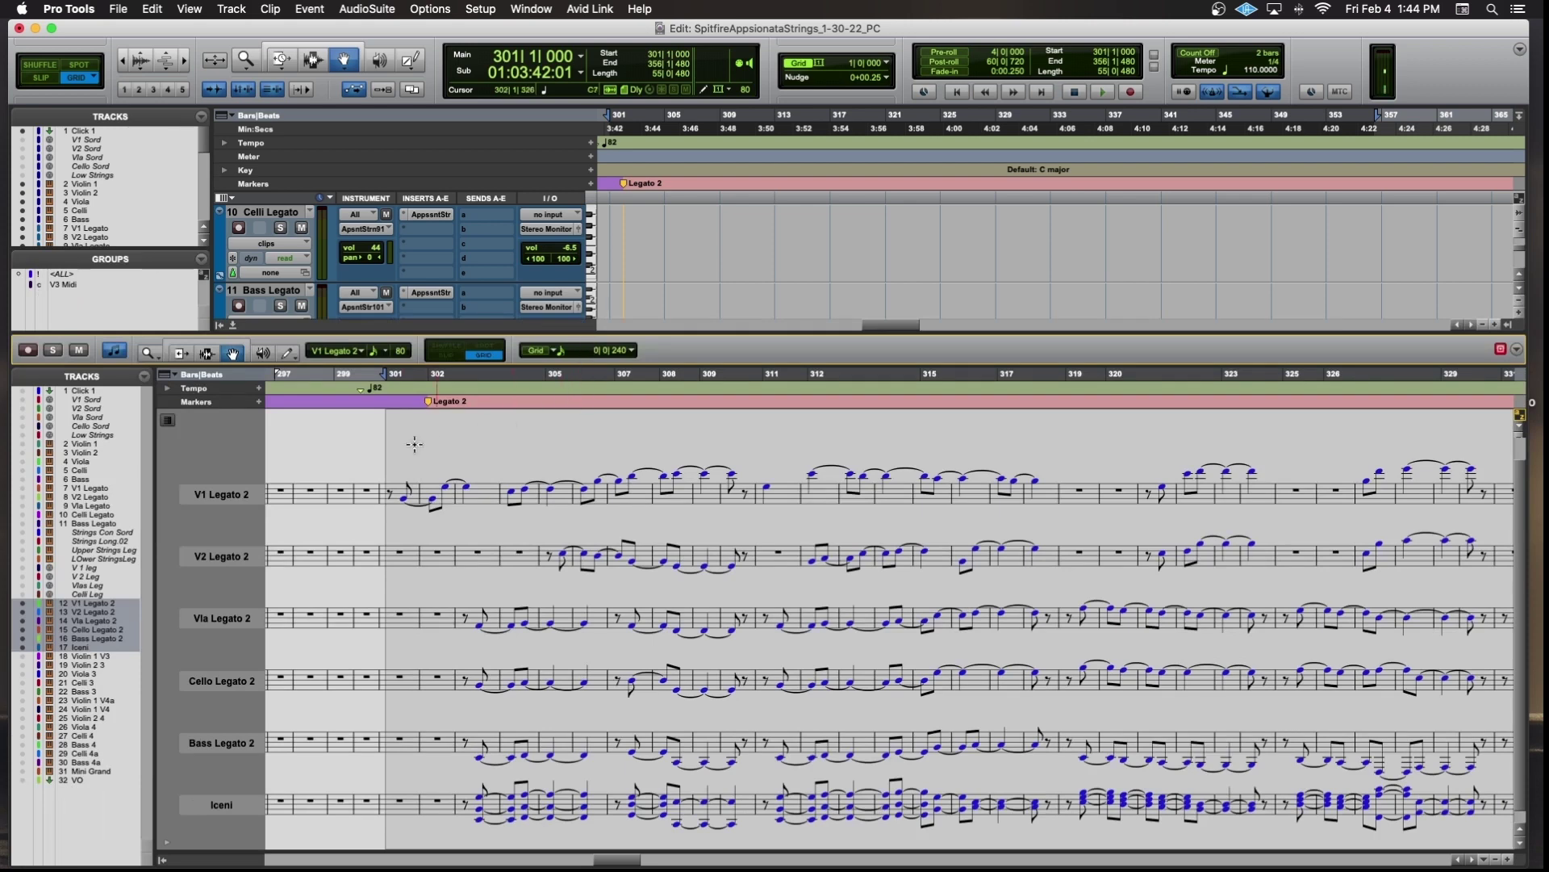
{"action": "left_click", "coordinate": [389, 403]}
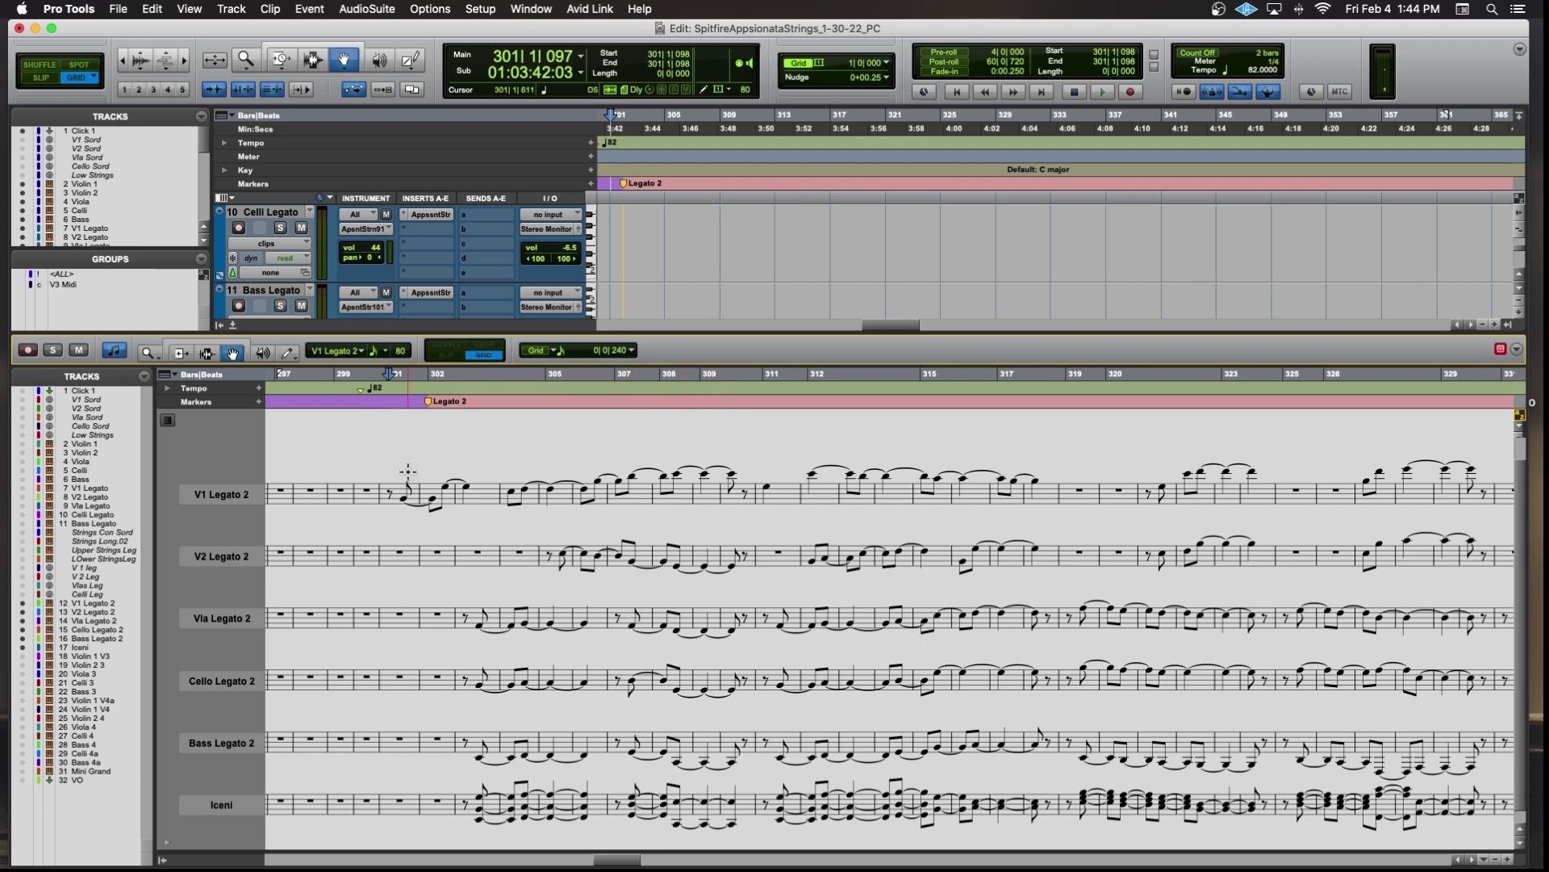
Mute the Iceni track and play the Legato 2 section from bar 300 past the end of its notes.
{"action": "scroll", "coordinate": [408, 471], "scroll_direction": "down", "scroll_amount": 1}
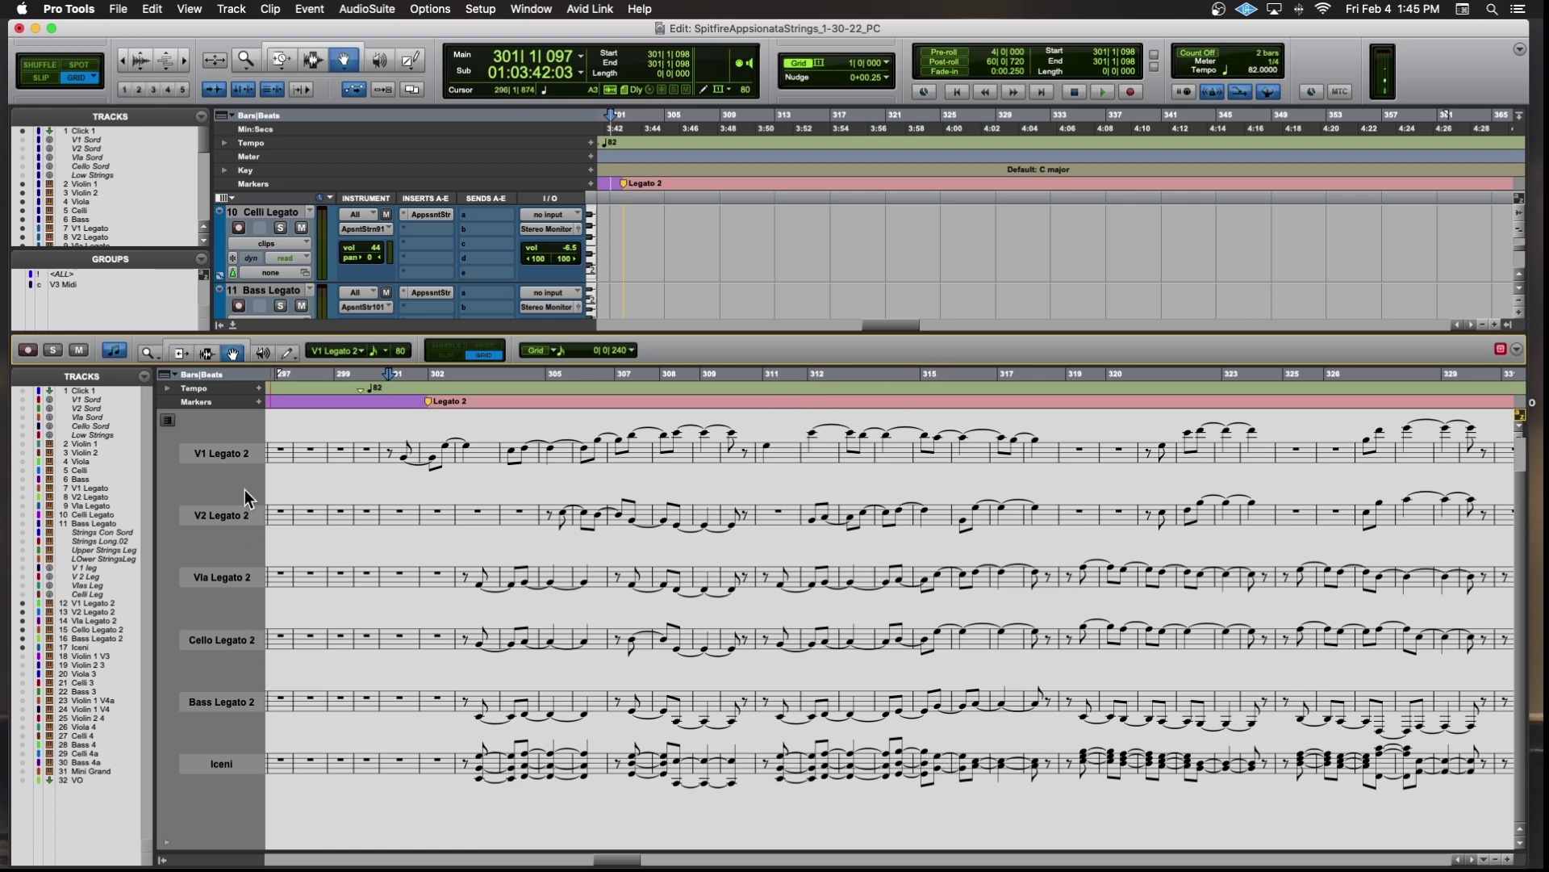
{"action": "scroll", "coordinate": [278, 283], "scroll_direction": "down", "scroll_amount": 5}
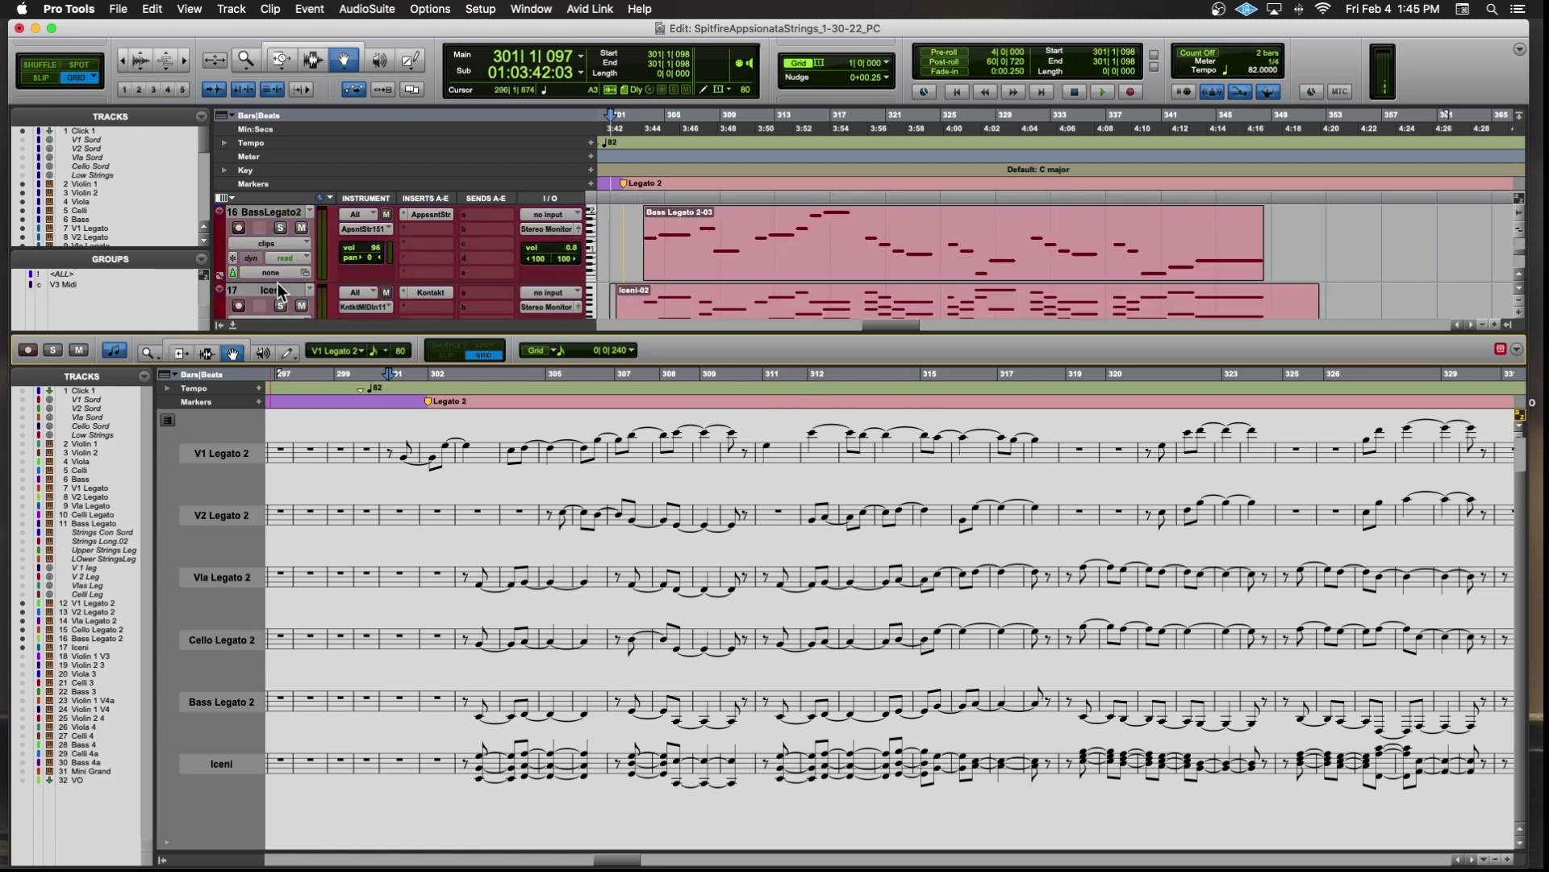
{"action": "left_click", "coordinate": [302, 230]}
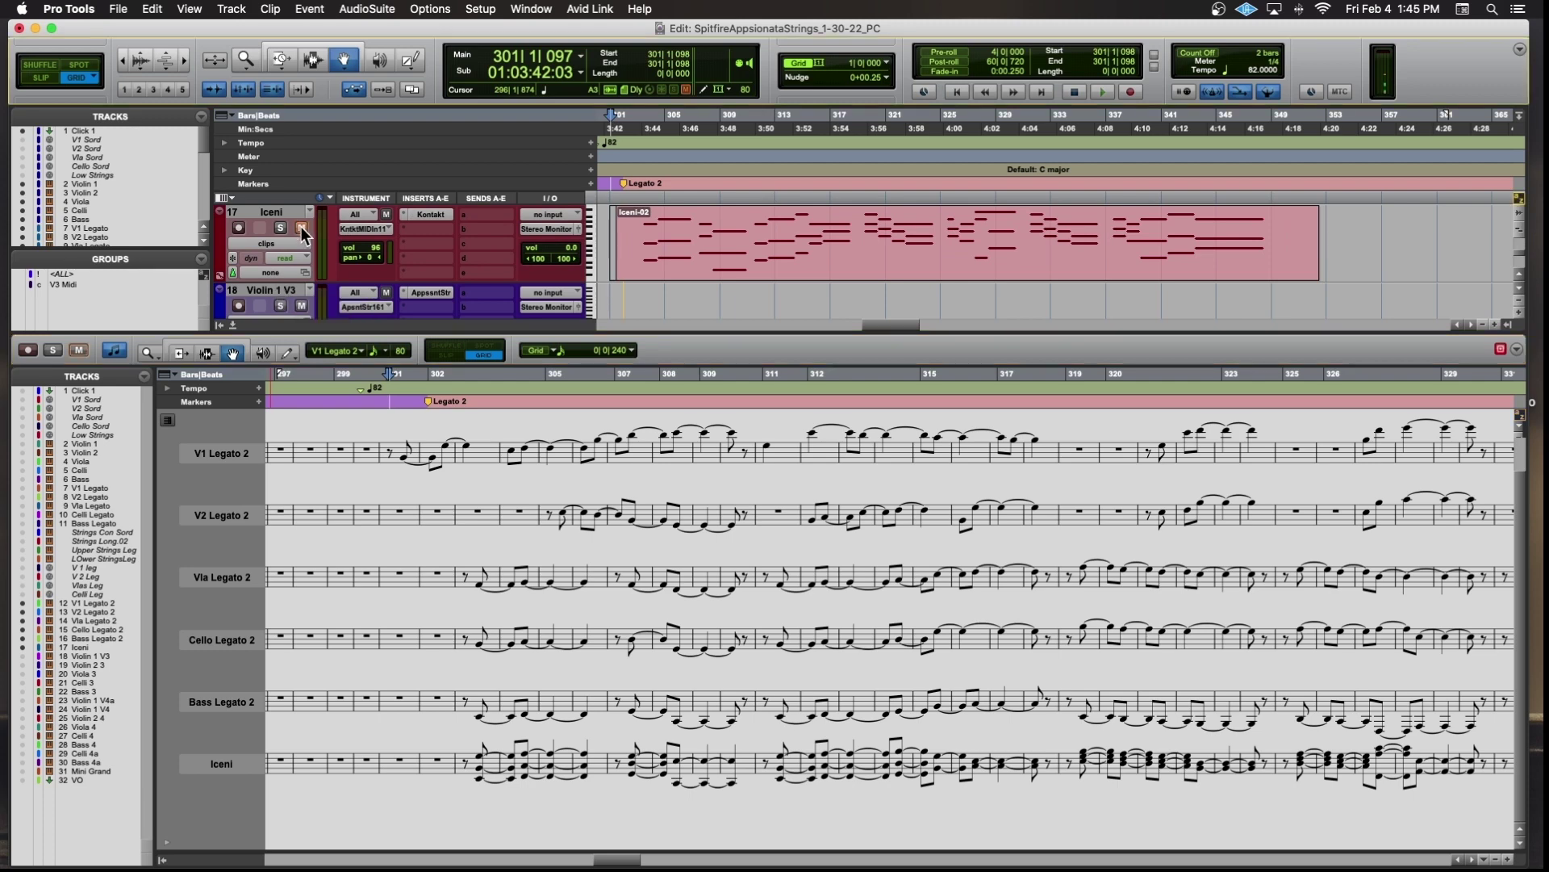
{"action": "left_click", "coordinate": [380, 400]}
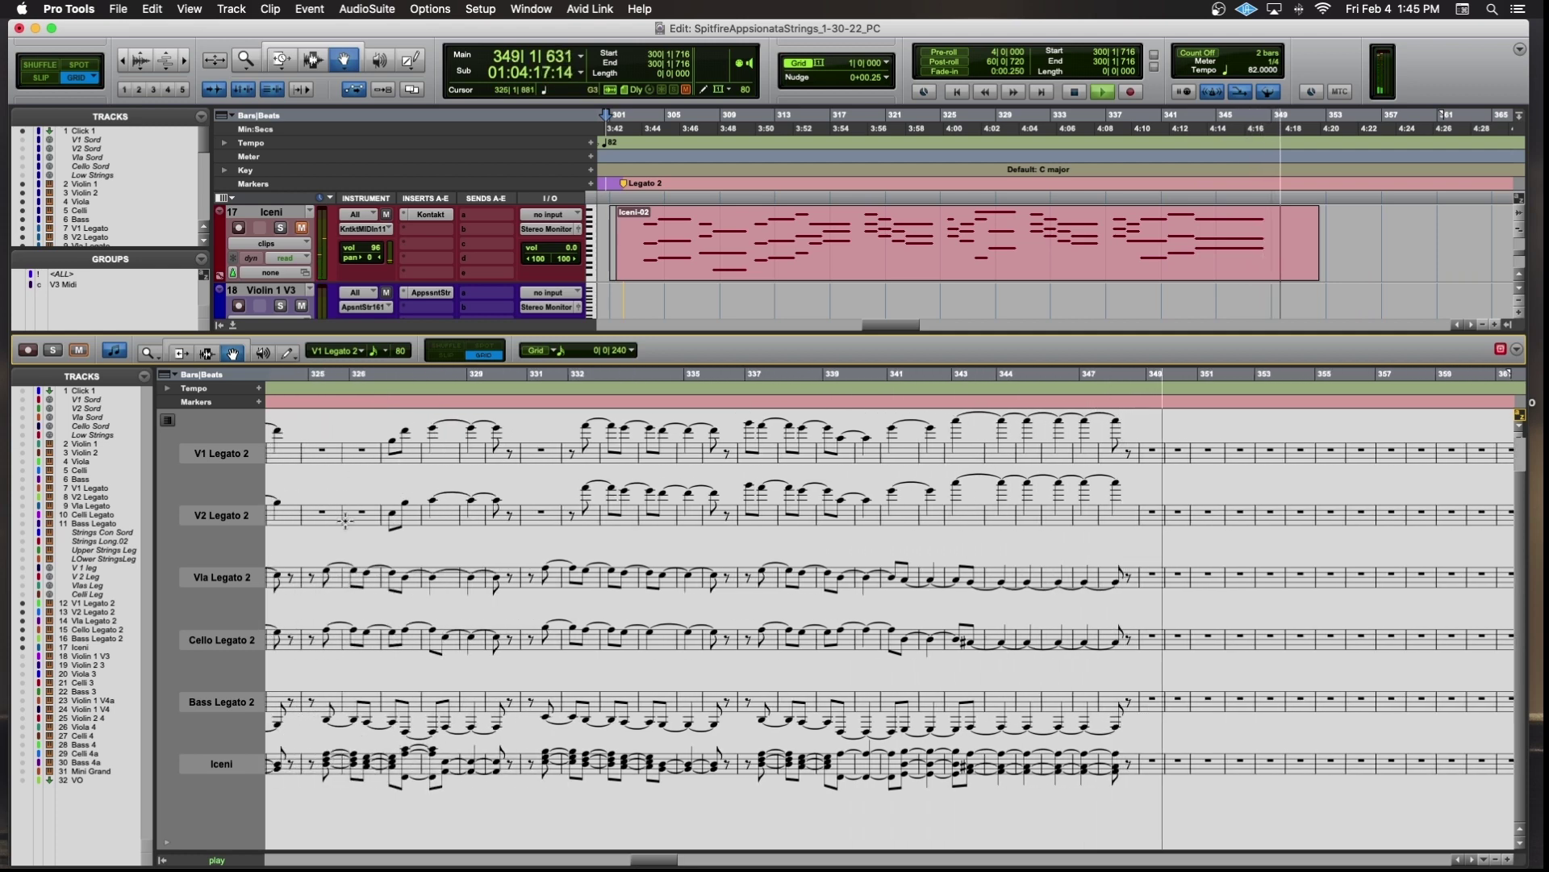
{"action": "key", "text": "space"}
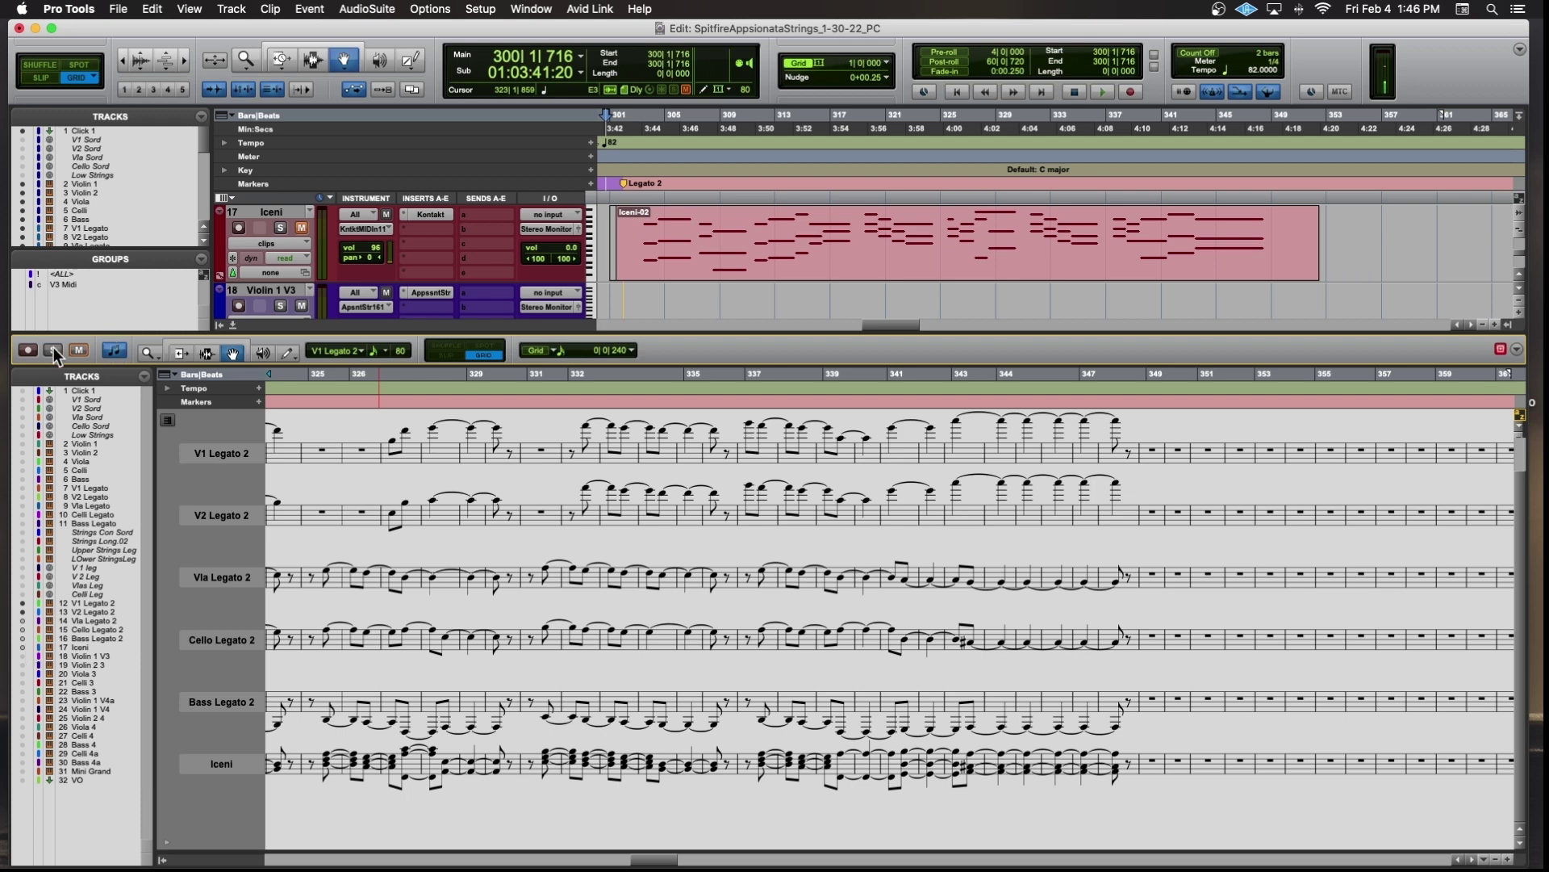
Solo V1 Legato 2 and V2 Legato 2 in the notation view and play both violin parts from bar 301.
{"action": "left_click", "coordinate": [77, 351]}
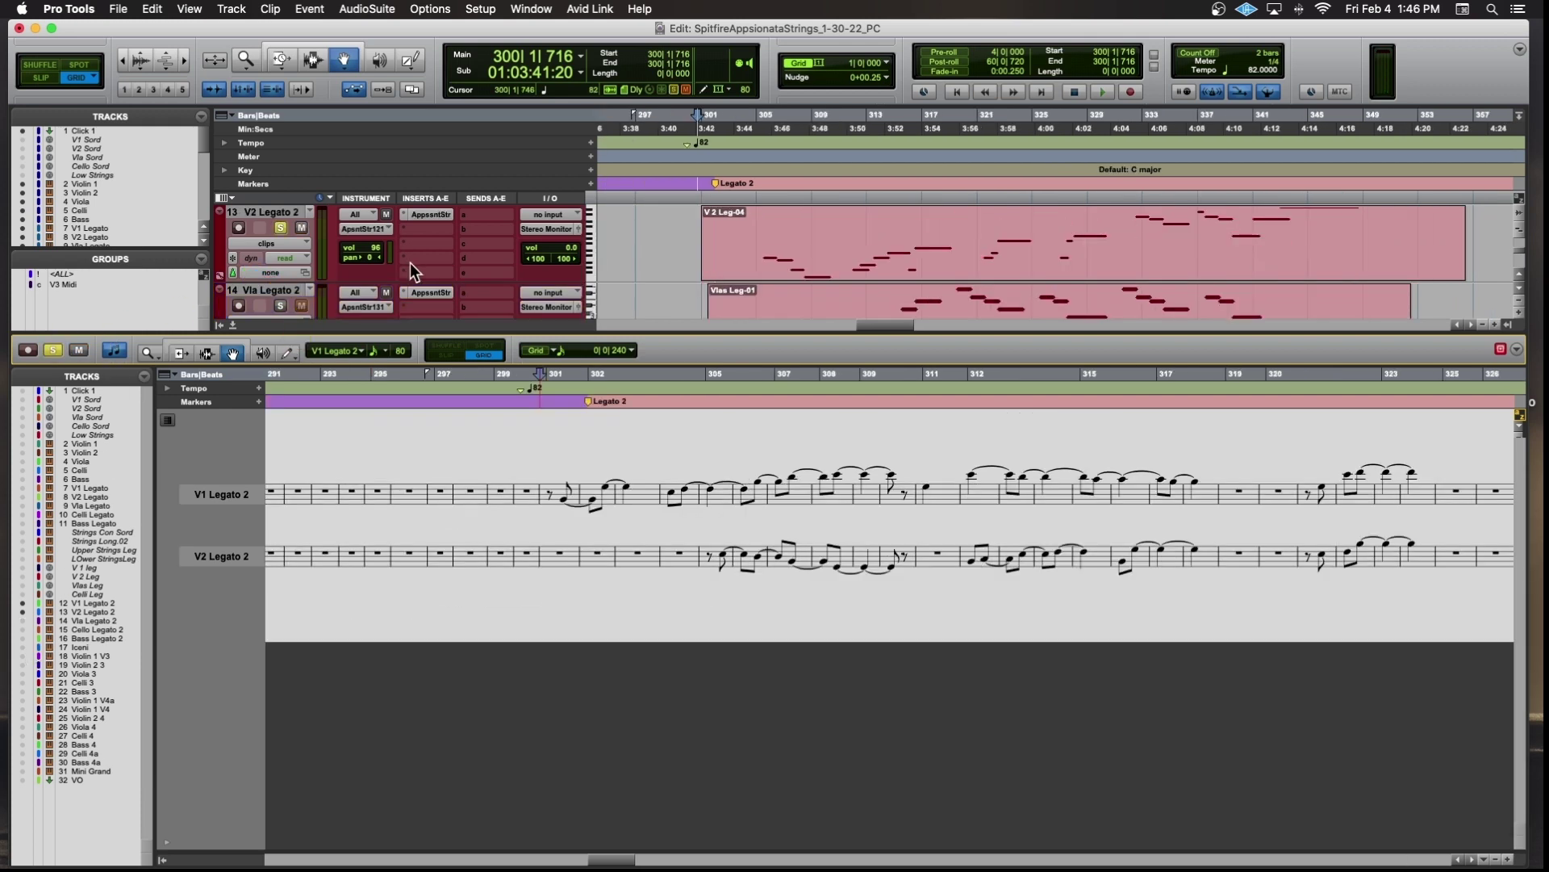
{"action": "left_click", "coordinate": [548, 400]}
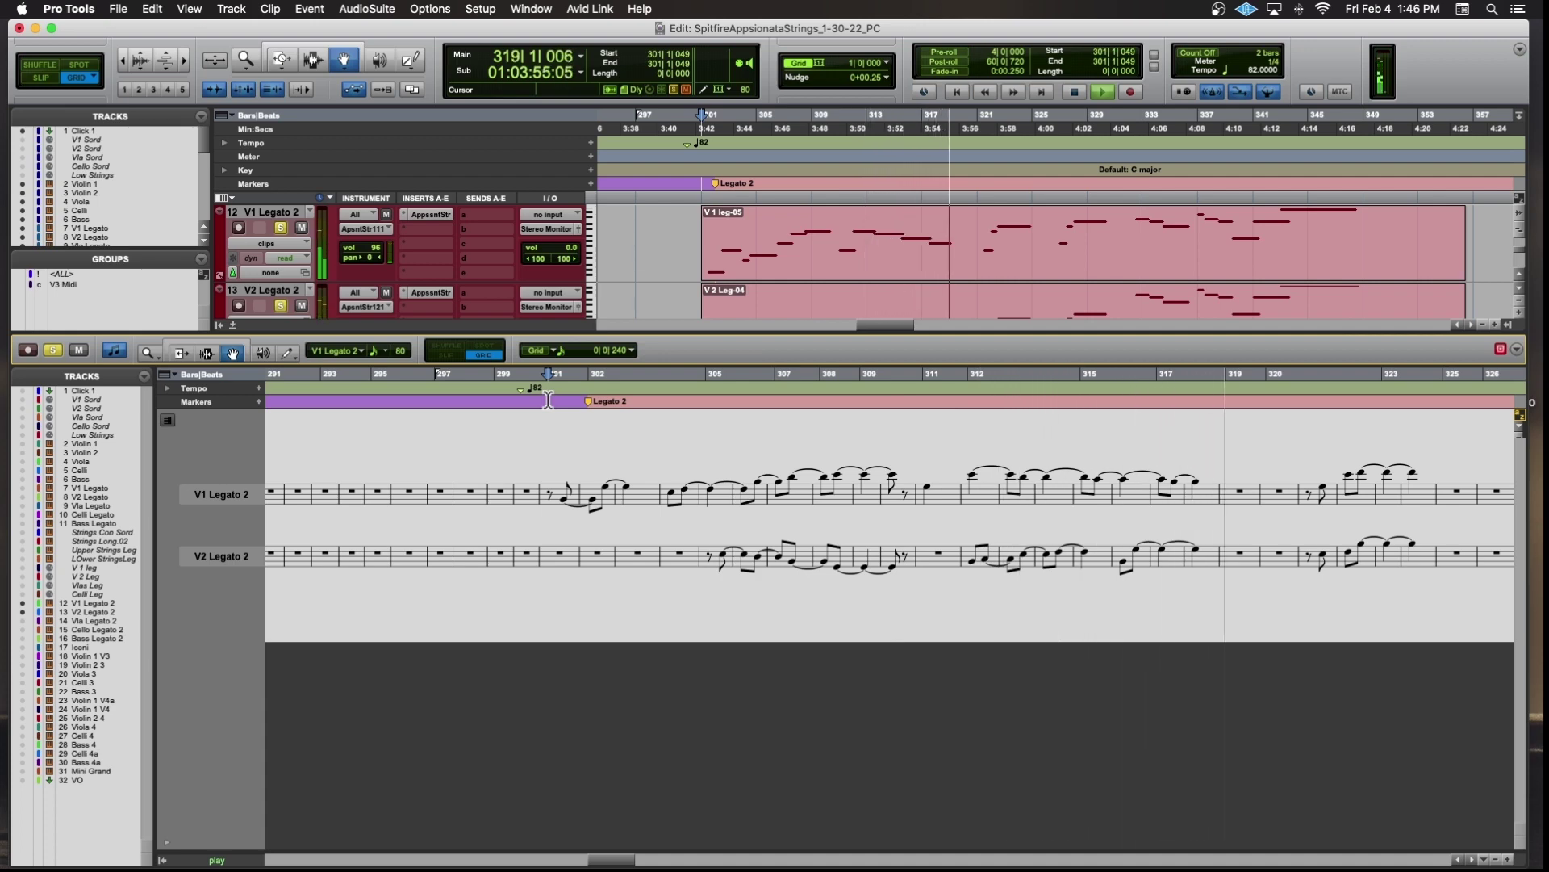
{"action": "key", "text": "r"}
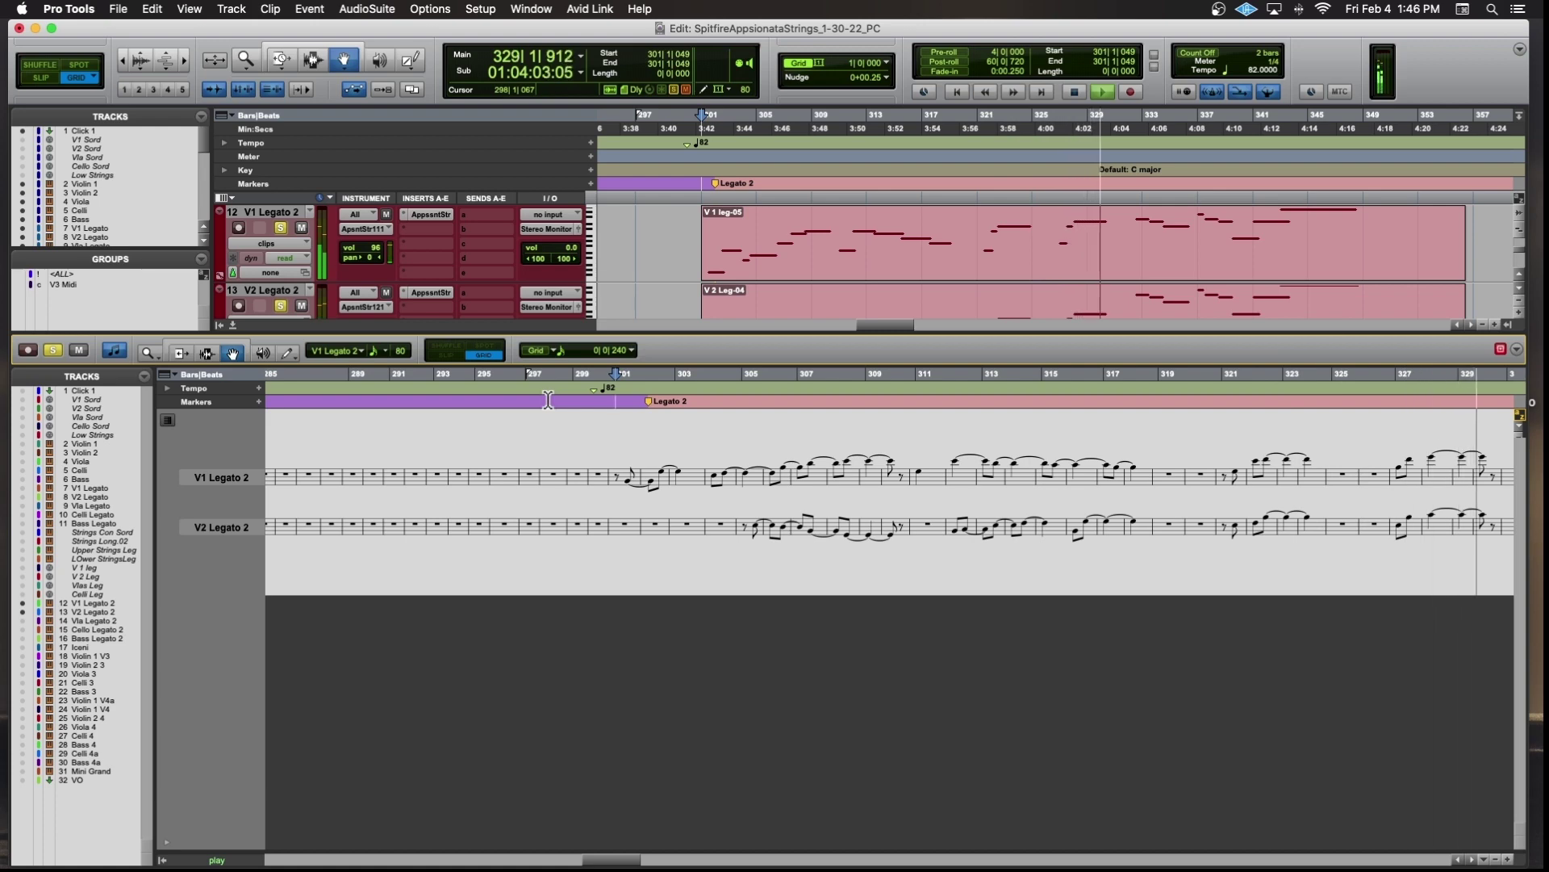
{"action": "key", "text": "r"}
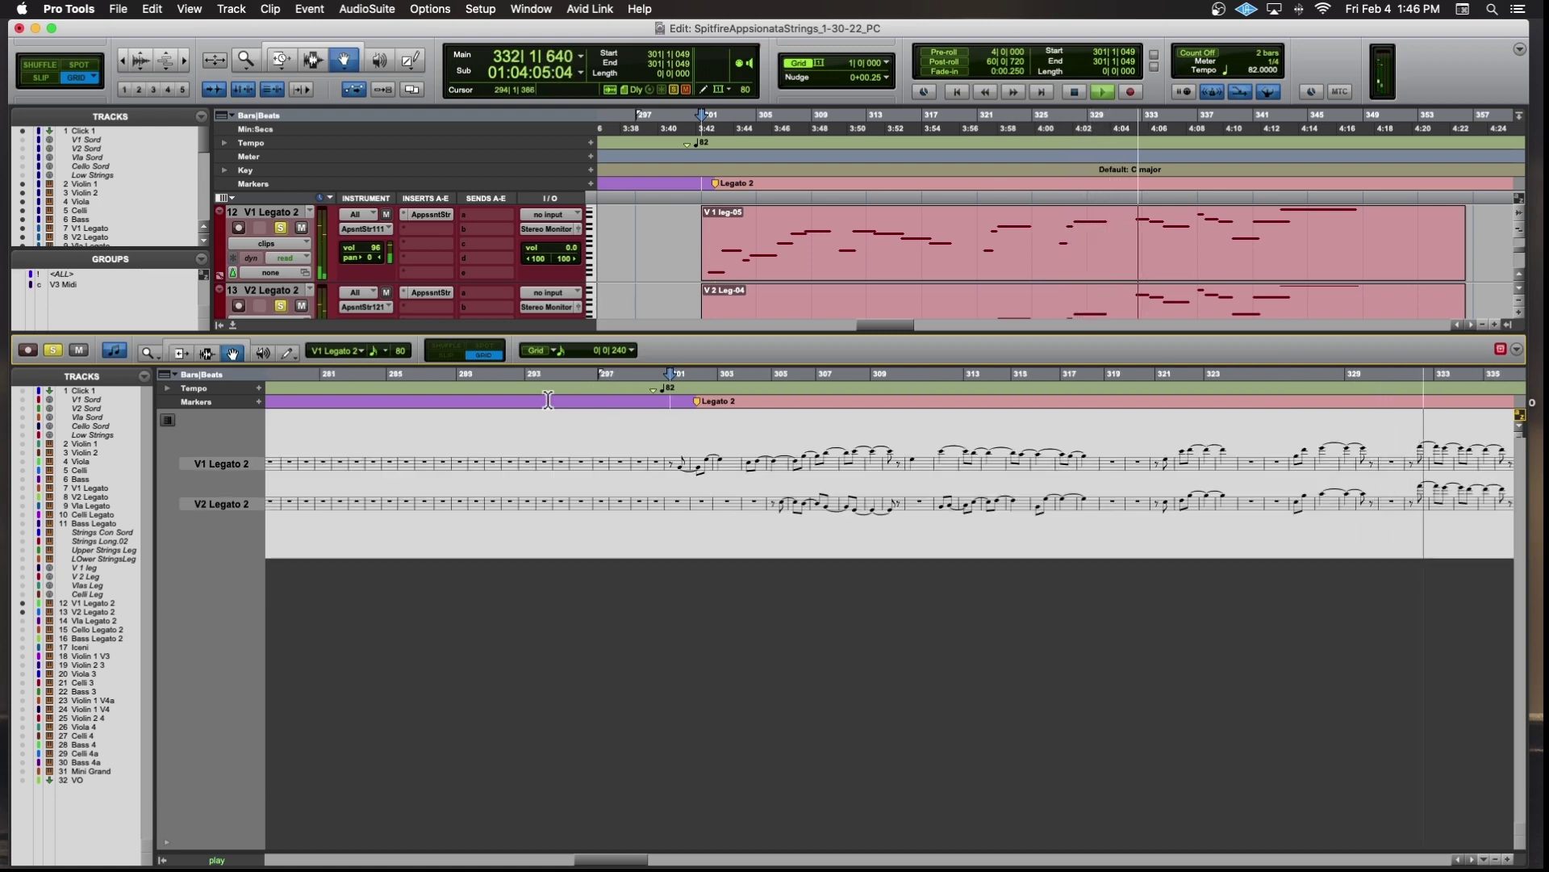
{"action": "key", "text": "r"}
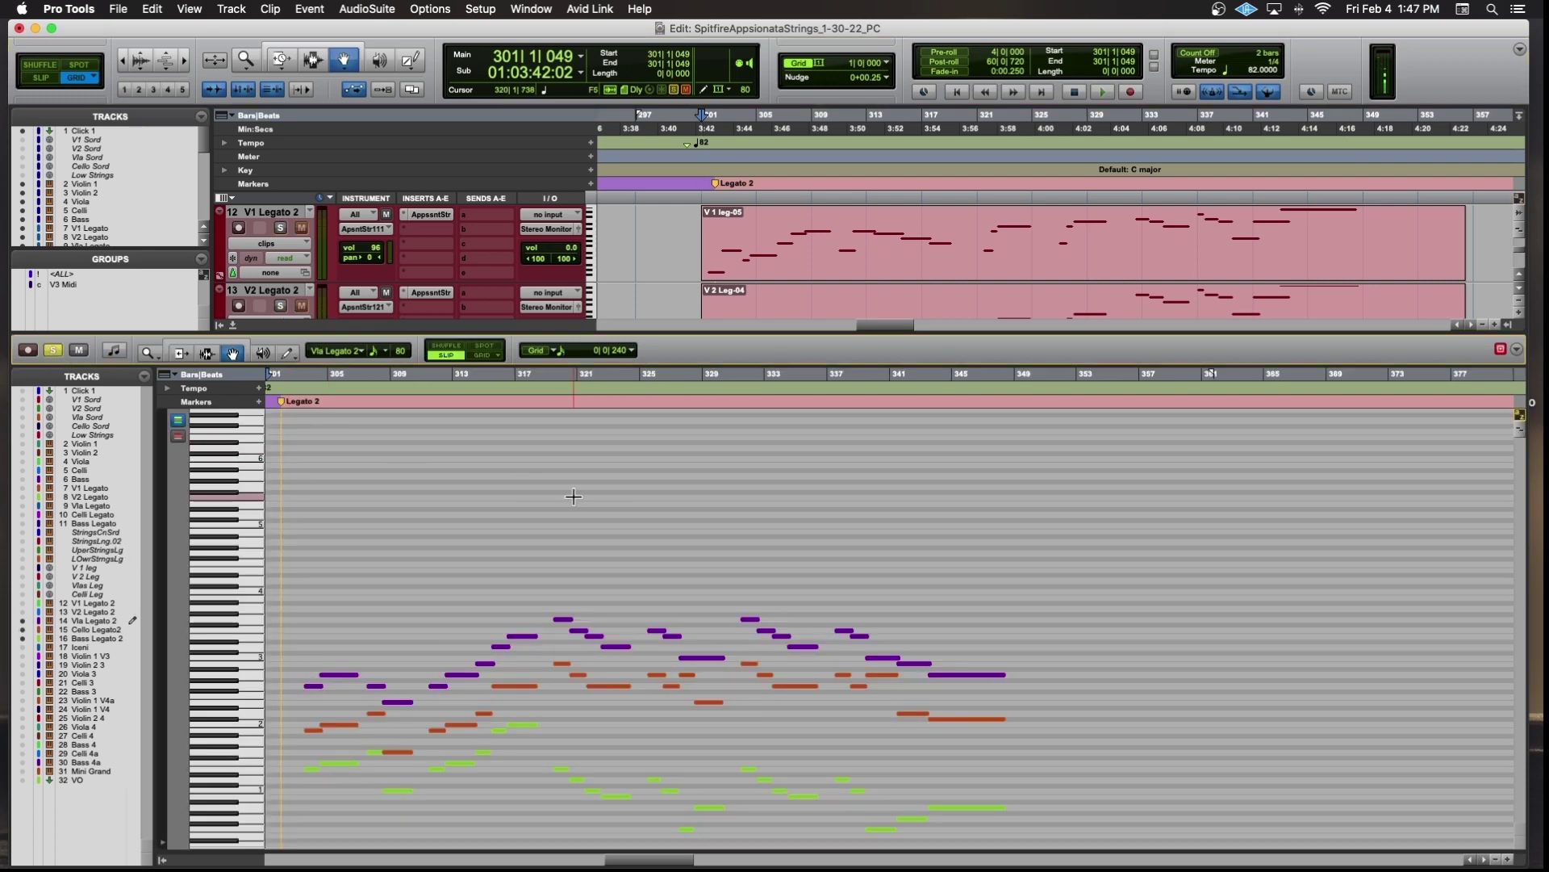
Play the soloed Vla, Cello and Bass Legato 2 parts together from bar 303, with their full phrases in view.
{"action": "scroll", "coordinate": [573, 497], "scroll_direction": "left", "scroll_amount": 5}
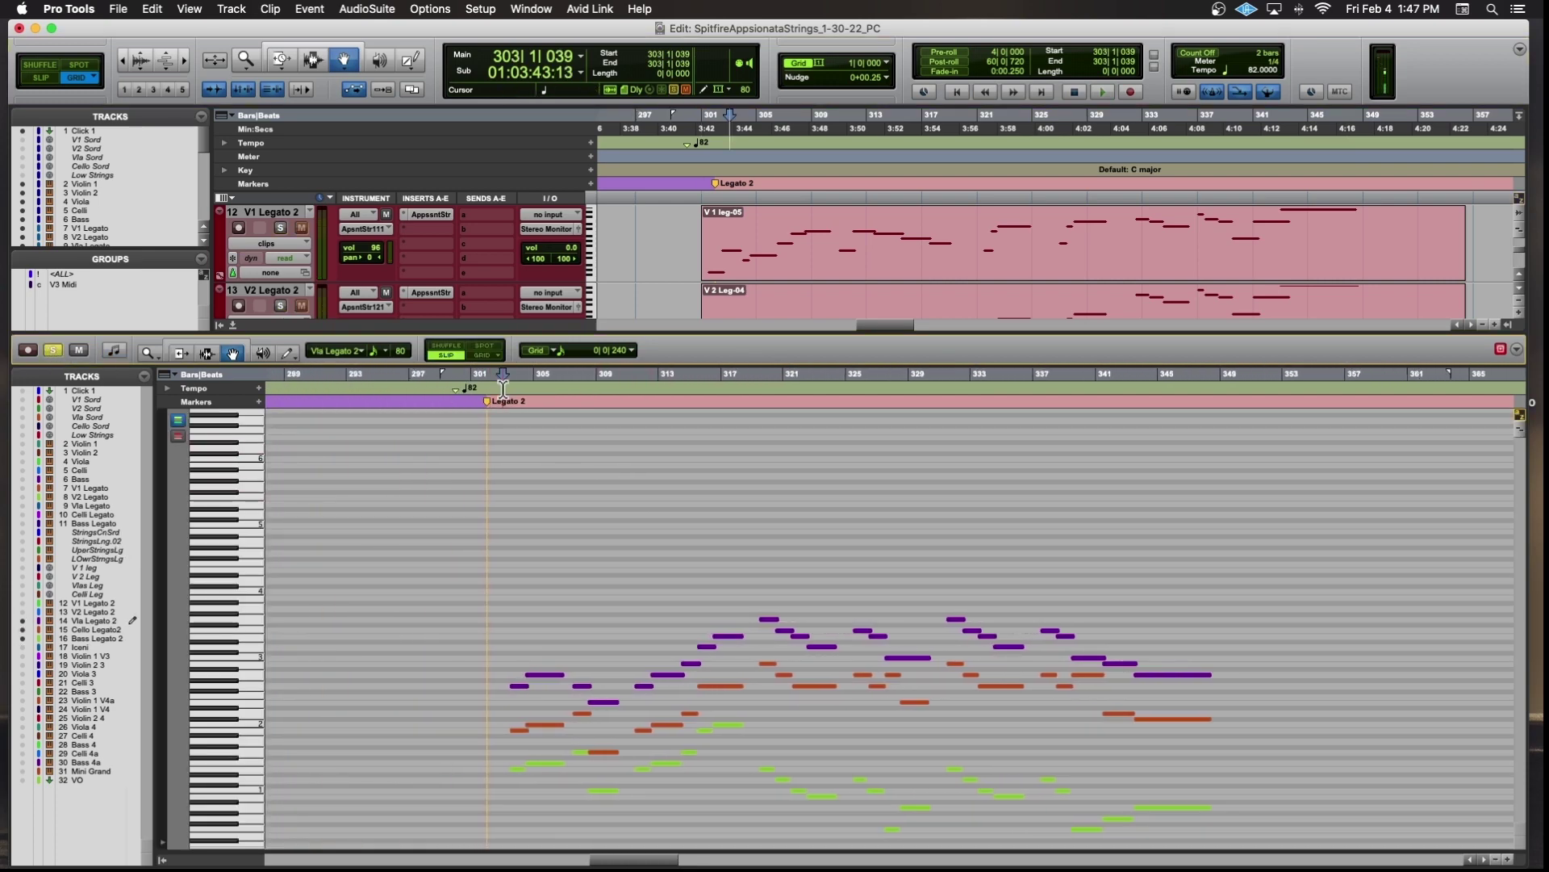
{"action": "key", "text": "t"}
{"action": "key", "text": "t"}
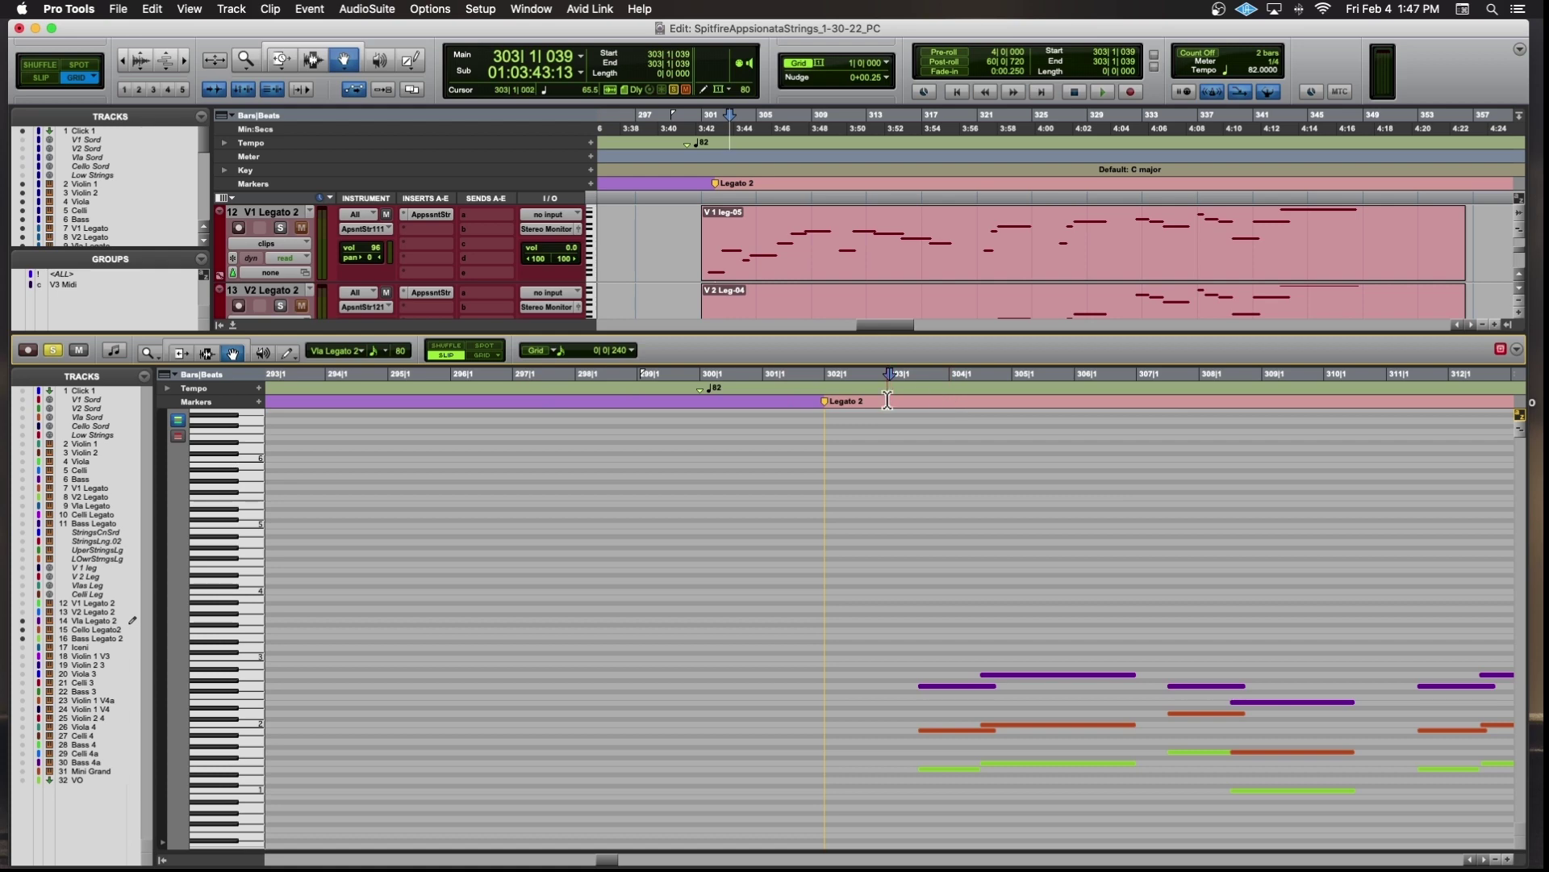
{"action": "key", "text": "space"}
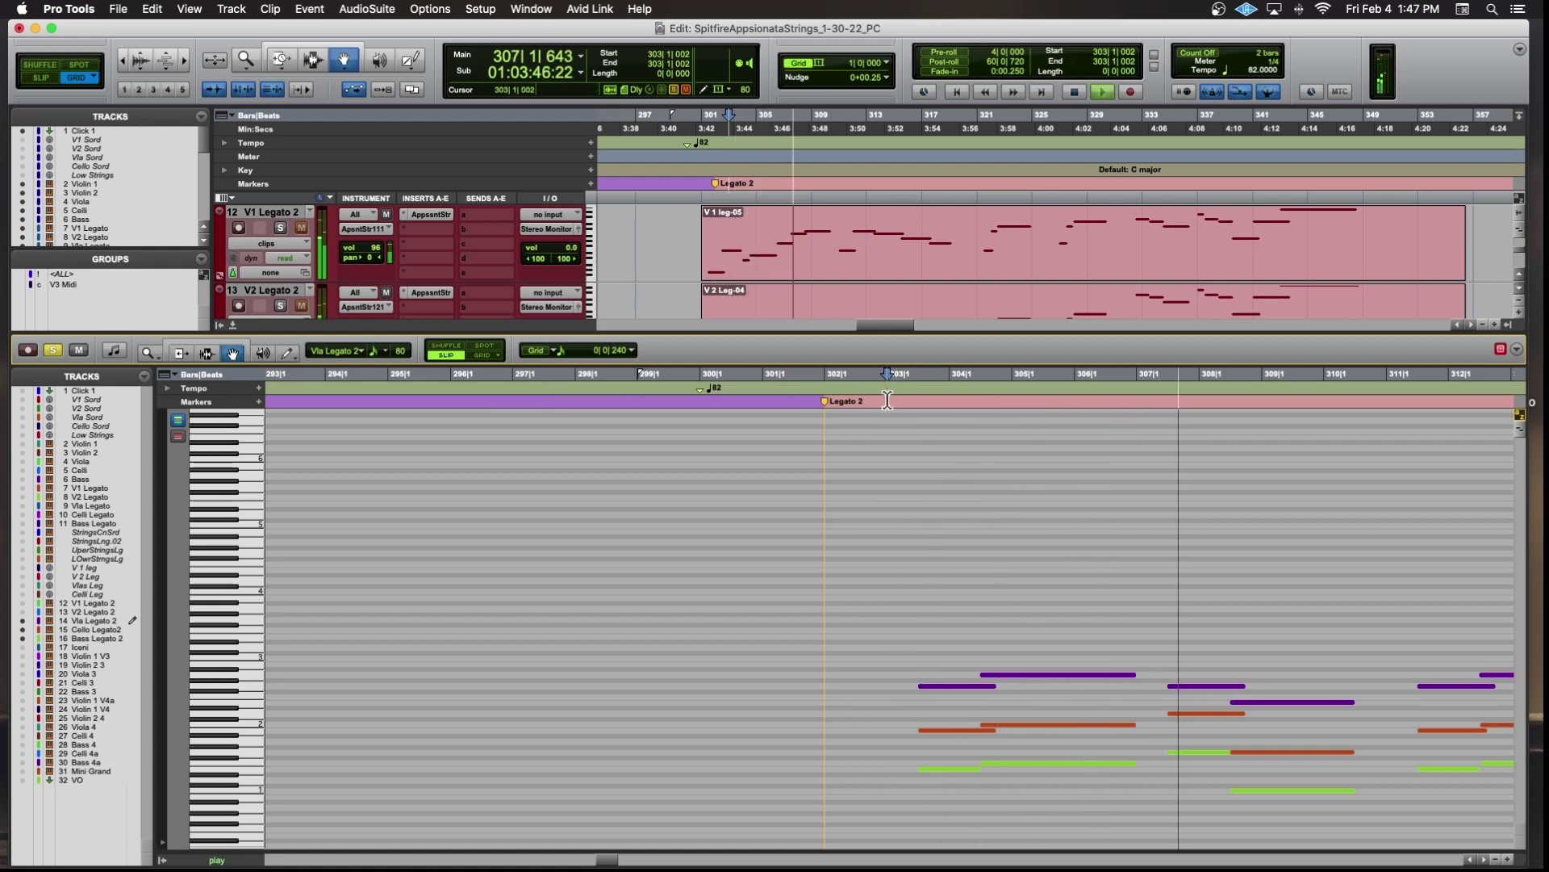
{"action": "key", "text": "r"}
{"action": "key", "text": "r"}
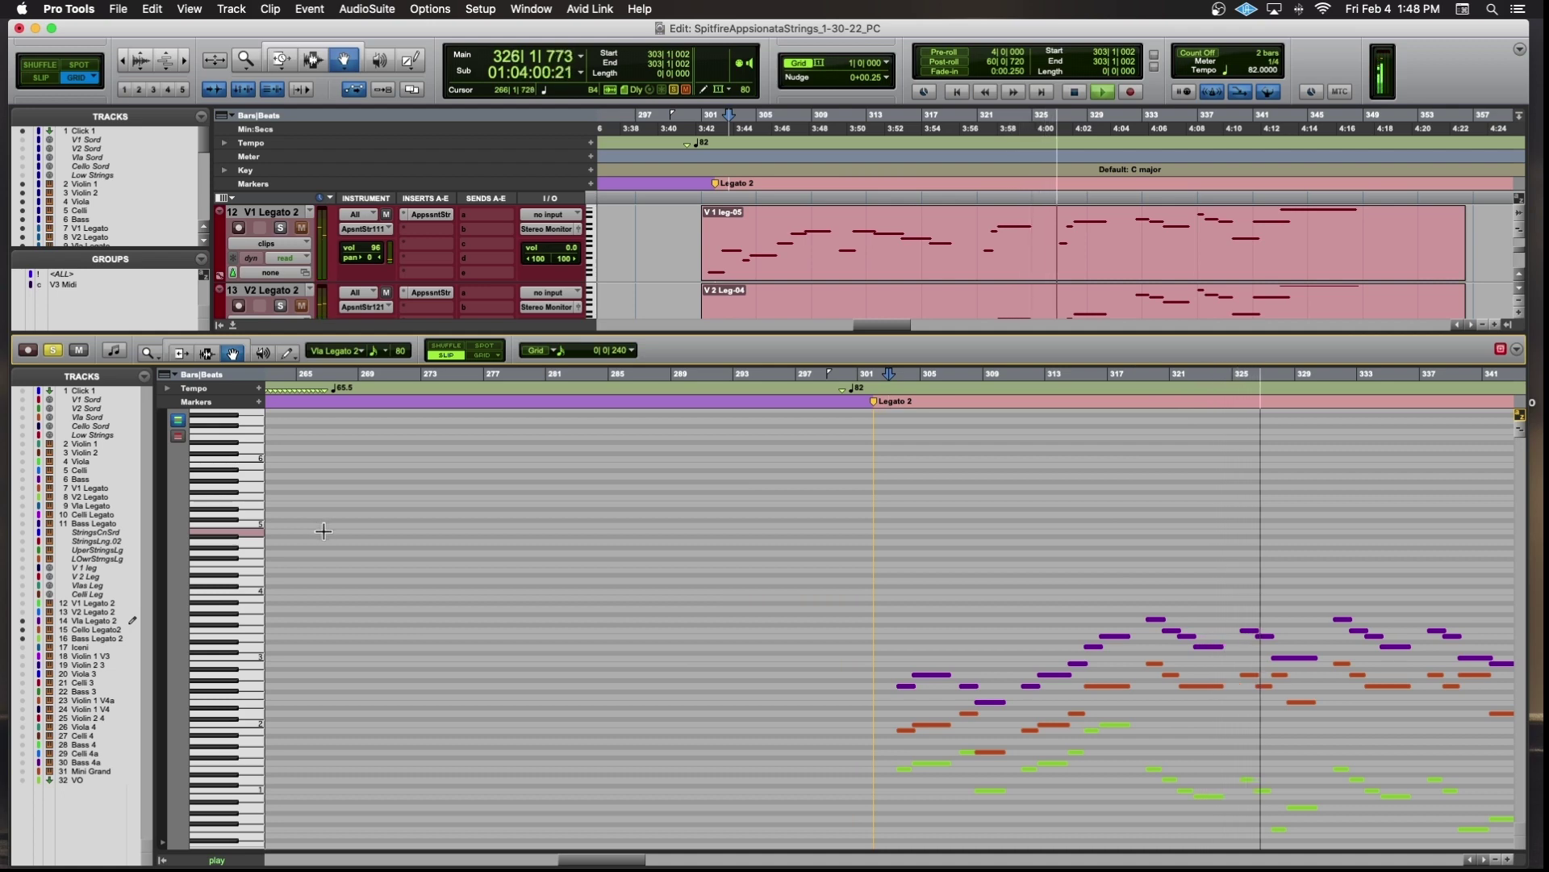
{"action": "key", "text": "r"}
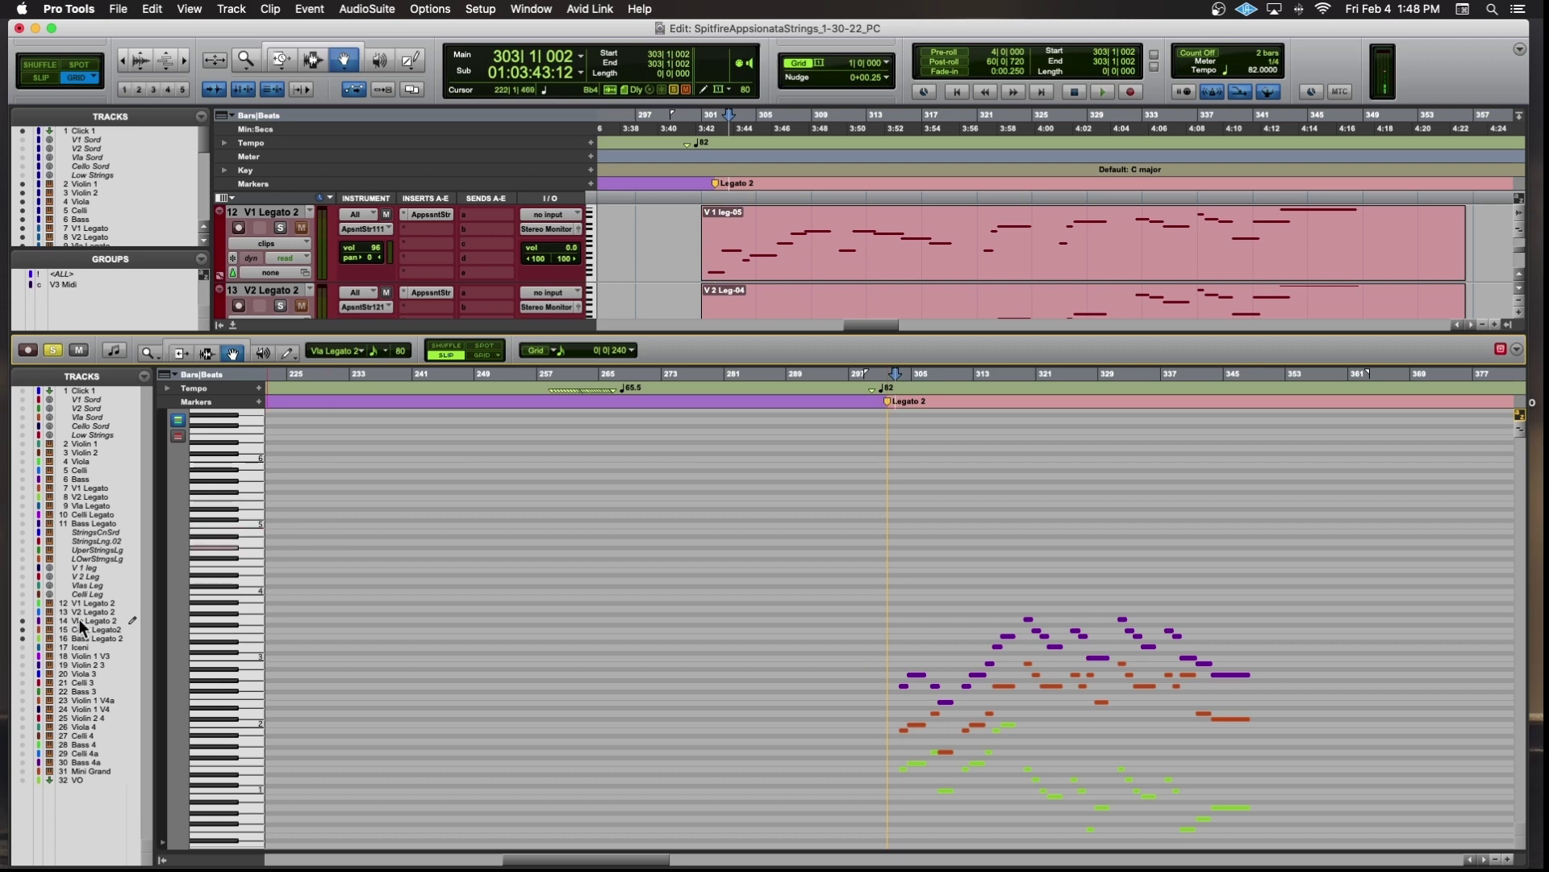
Leave only Vla Legato 2 shown and soloed in the MIDI editor and play it from bar 303.
{"action": "left_click_drag", "start_coordinate": [22, 638], "coordinate": [26, 639]}
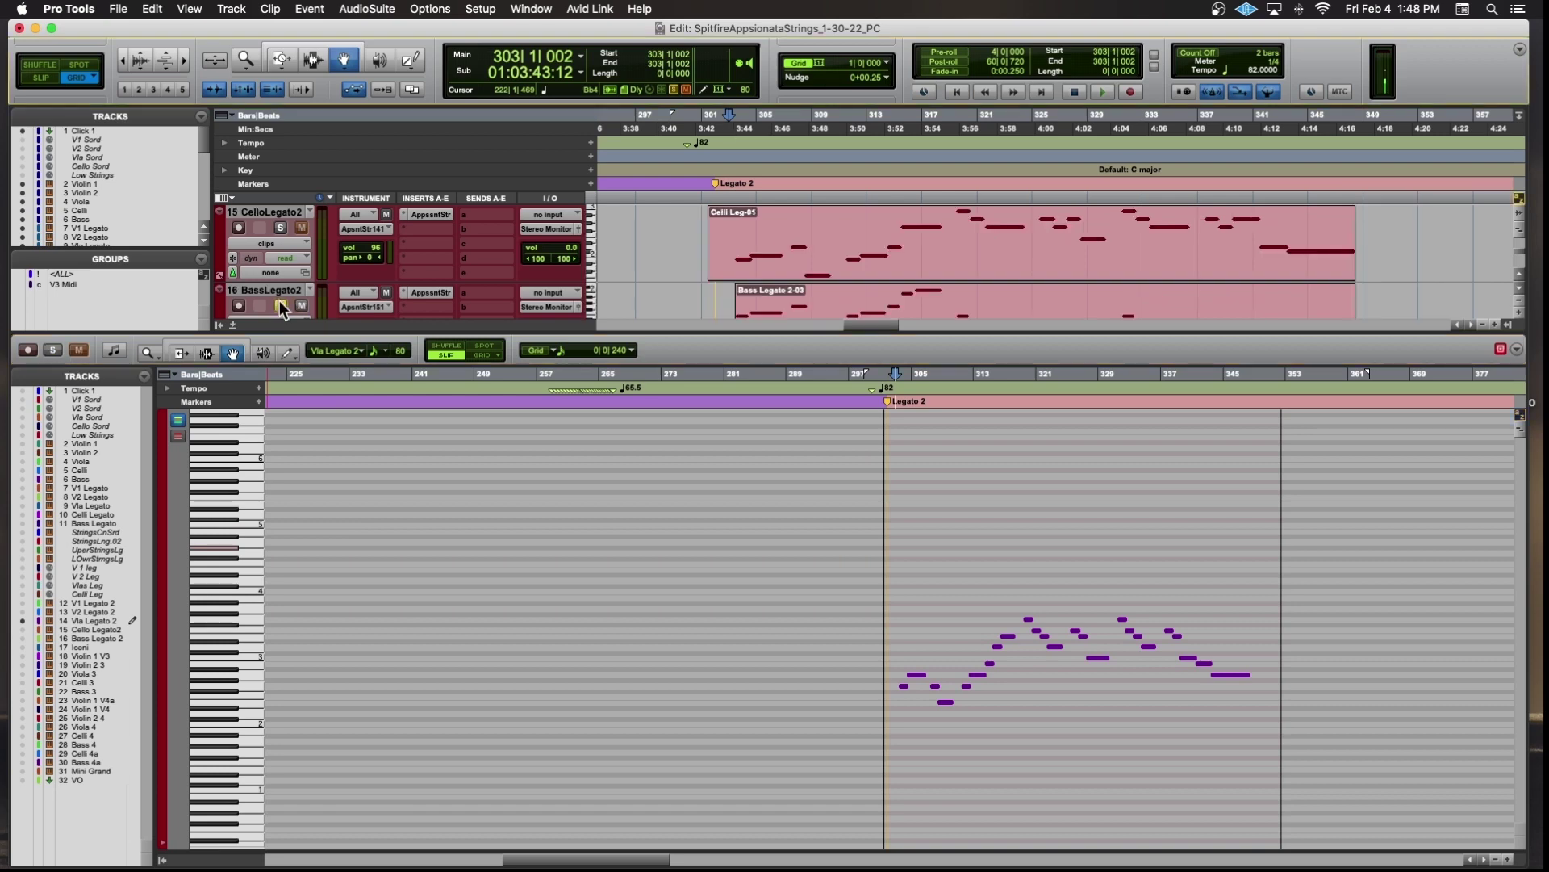
{"action": "left_click", "coordinate": [280, 304]}
{"action": "left_click", "coordinate": [53, 350]}
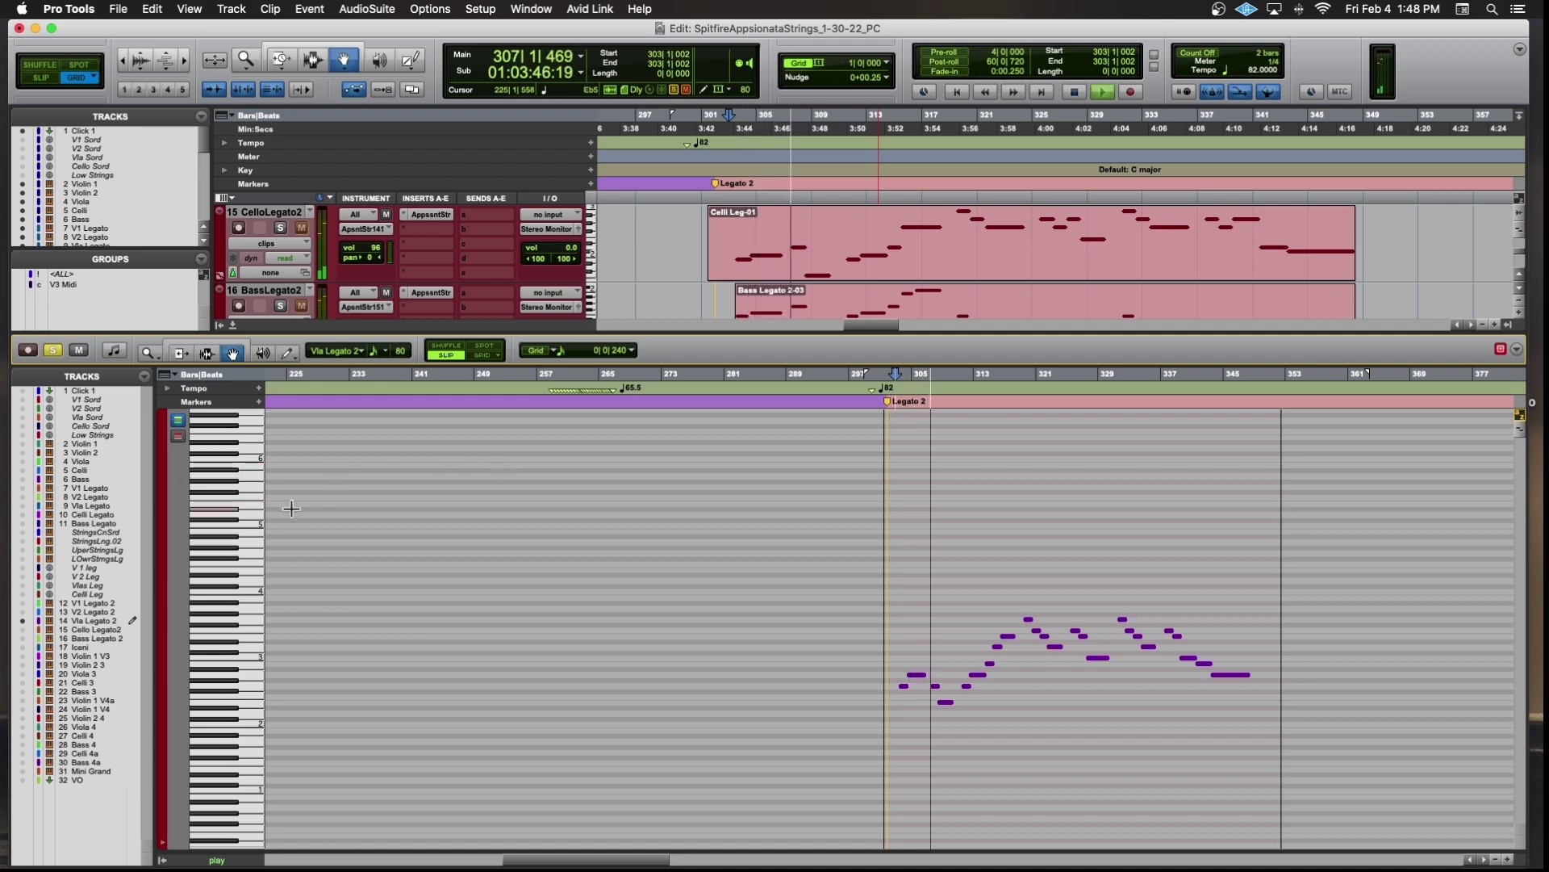
{"action": "key", "text": "super+bracketleft"}
{"action": "key", "text": "super+bracketright"}
{"action": "key", "text": "super+bracketright"}
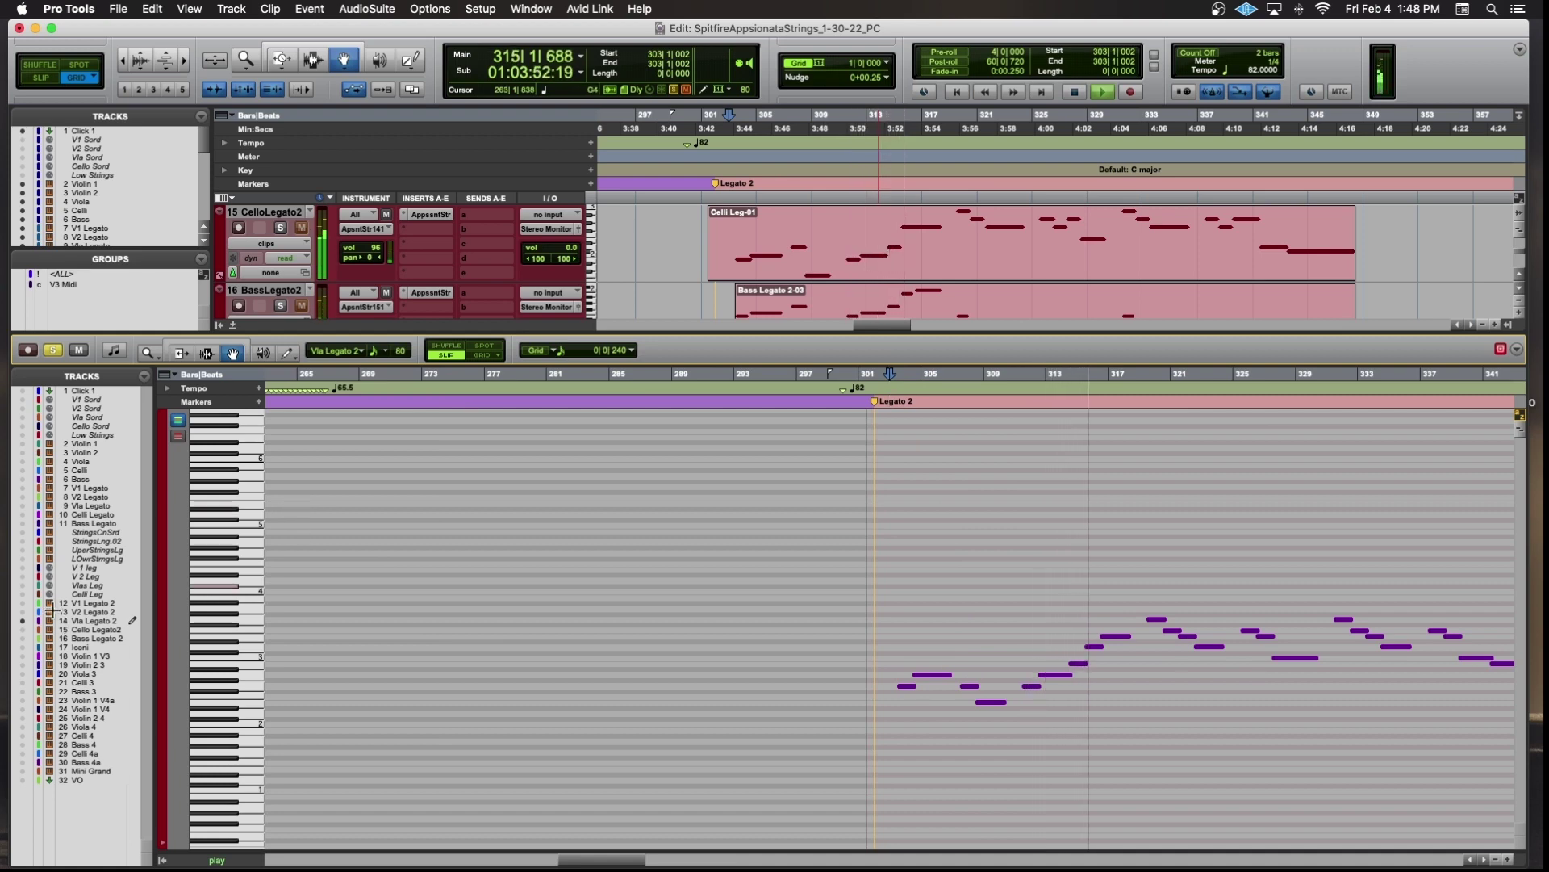
{"action": "key", "text": "space"}
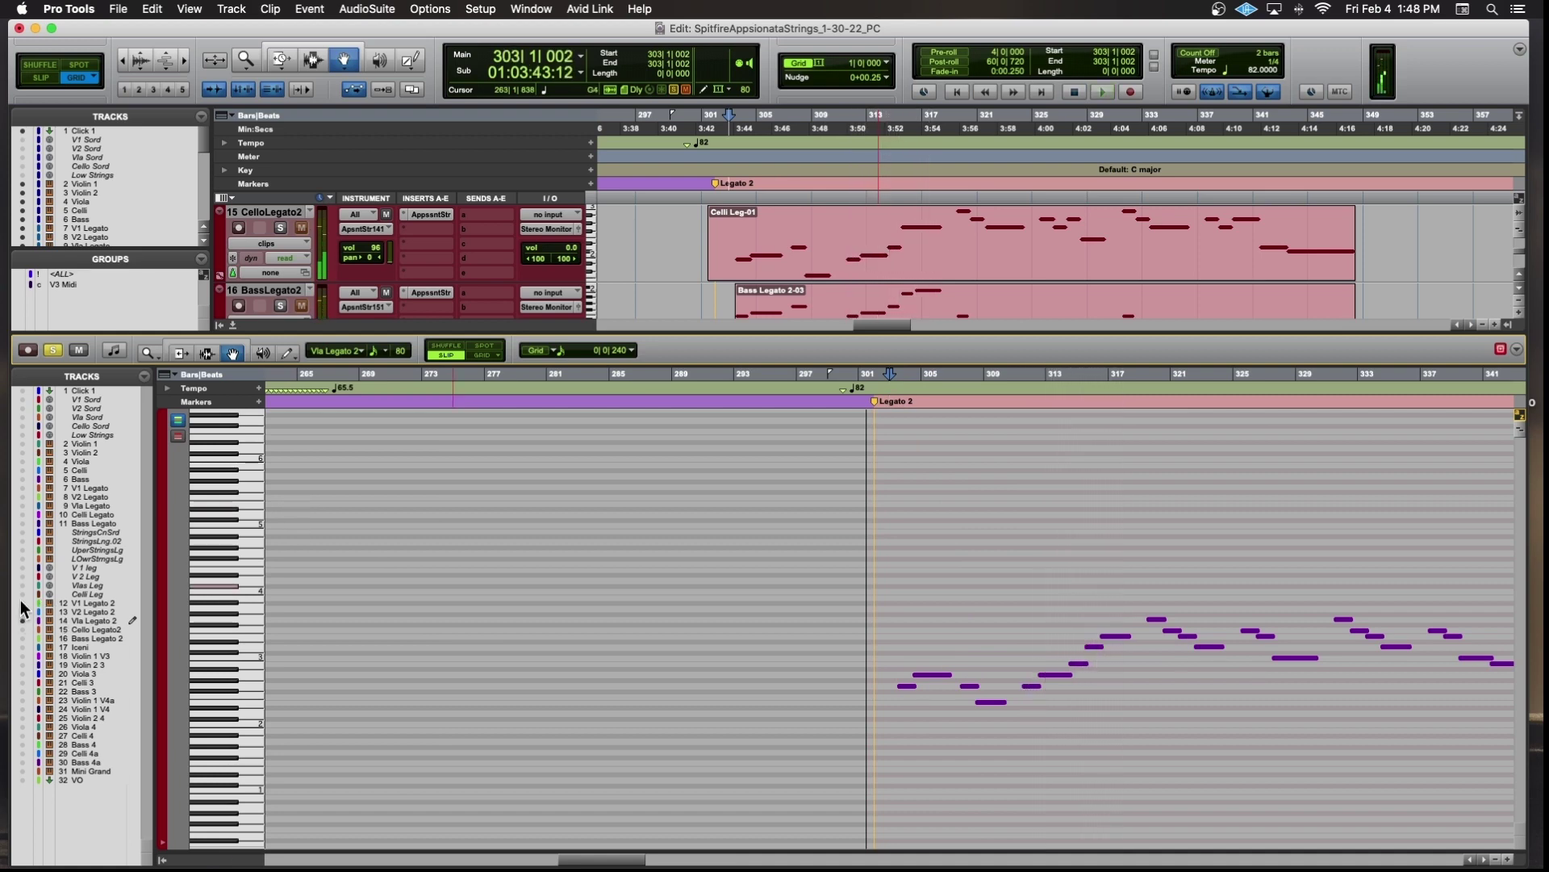
Show V1 and V2 Legato 2 alongside Vla Legato 2 in the MIDI editor and play the three parts from bar 301.
{"action": "left_click", "coordinate": [22, 603]}
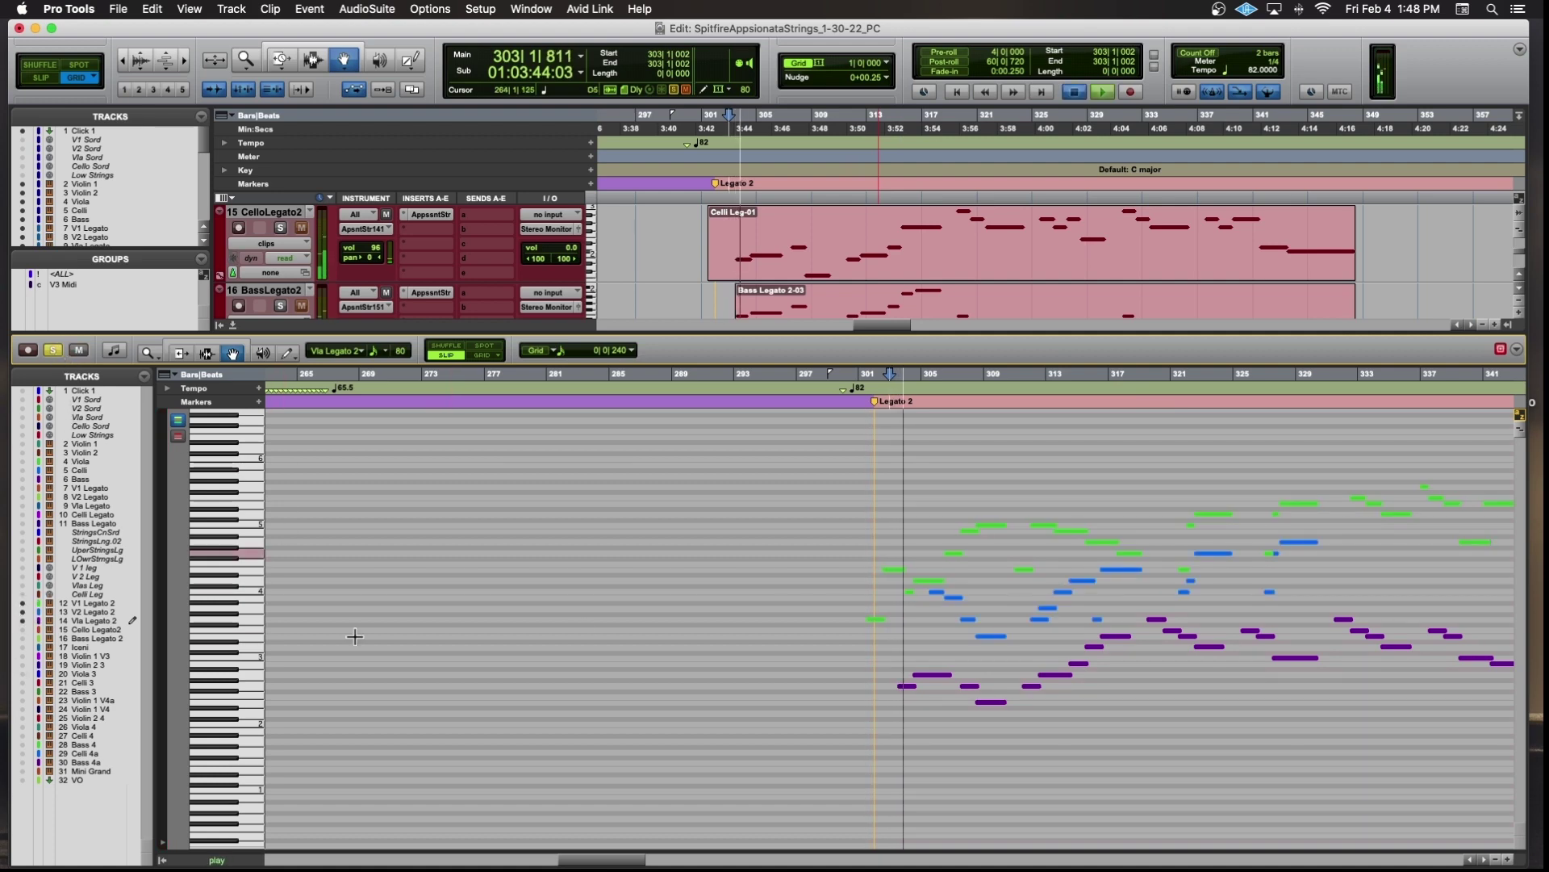
{"action": "key", "text": "space"}
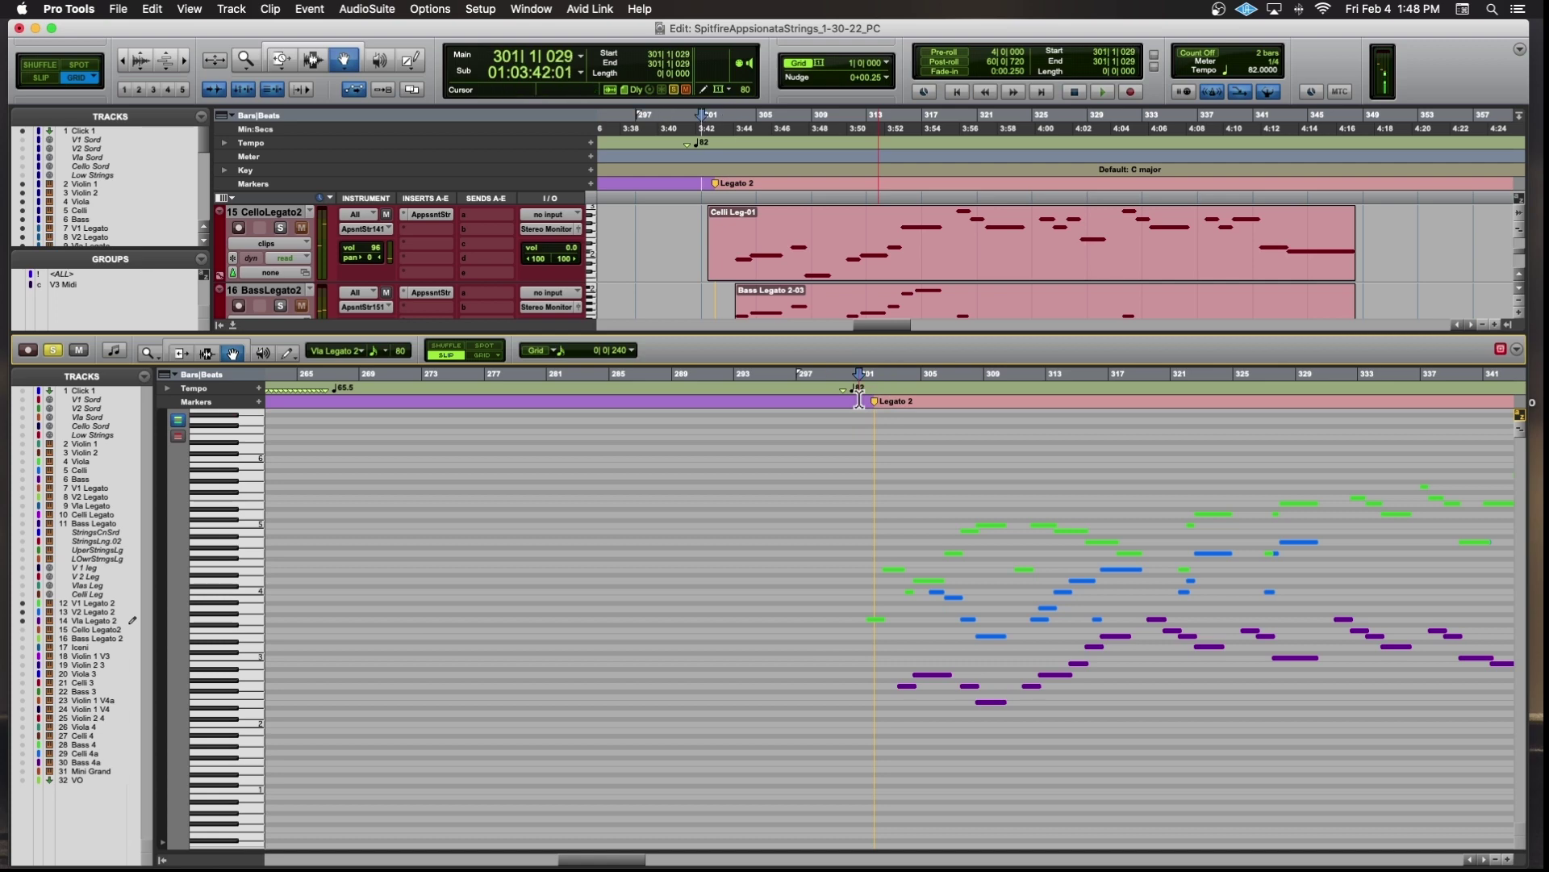
{"action": "key", "text": "space"}
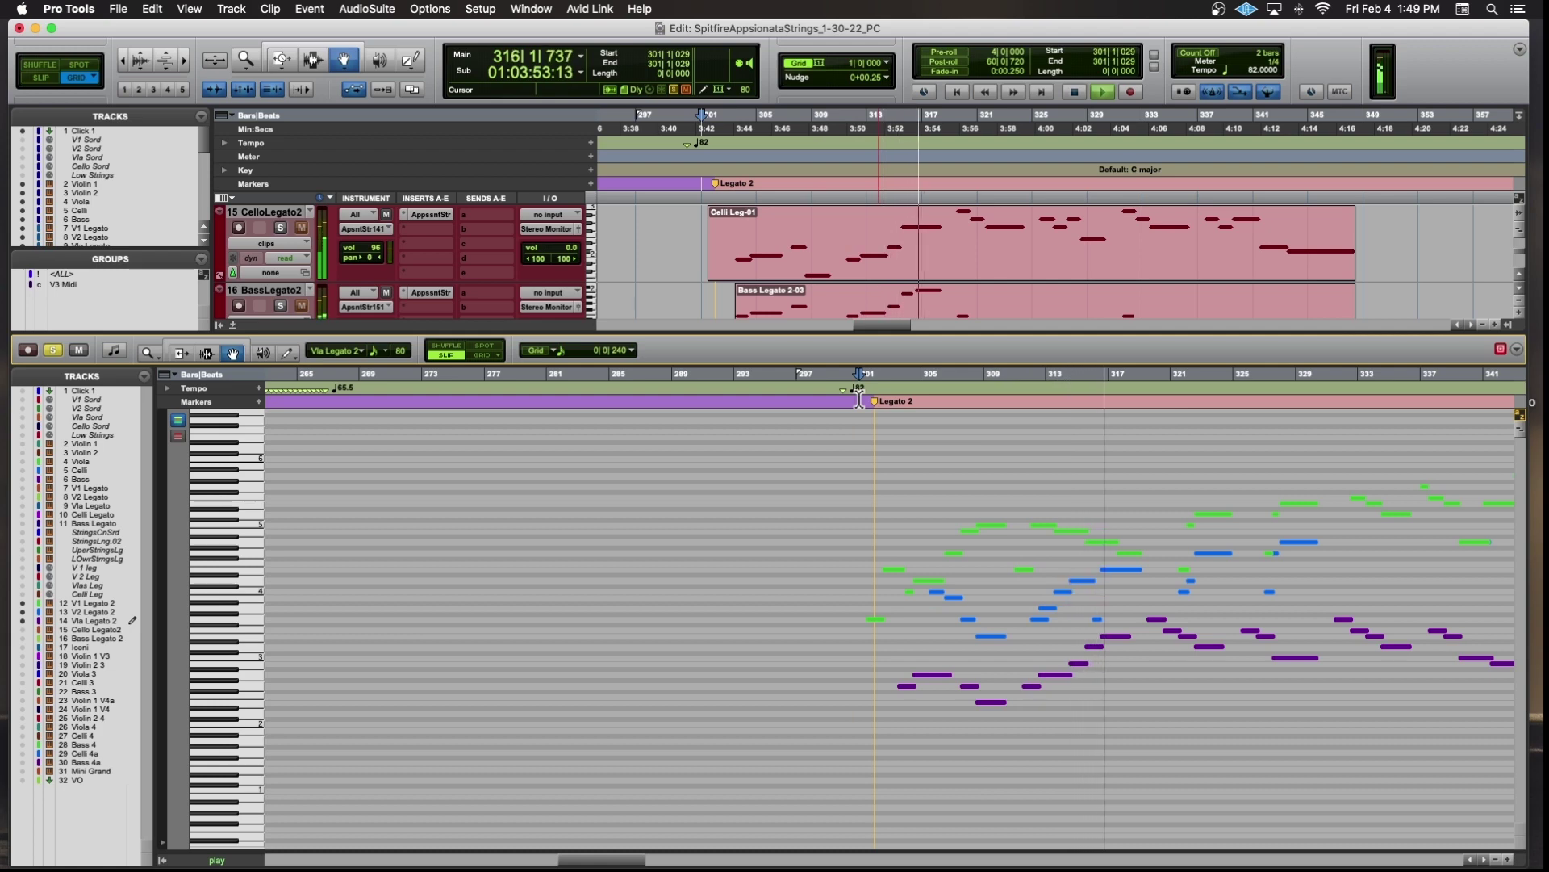
{"action": "key", "text": "space"}
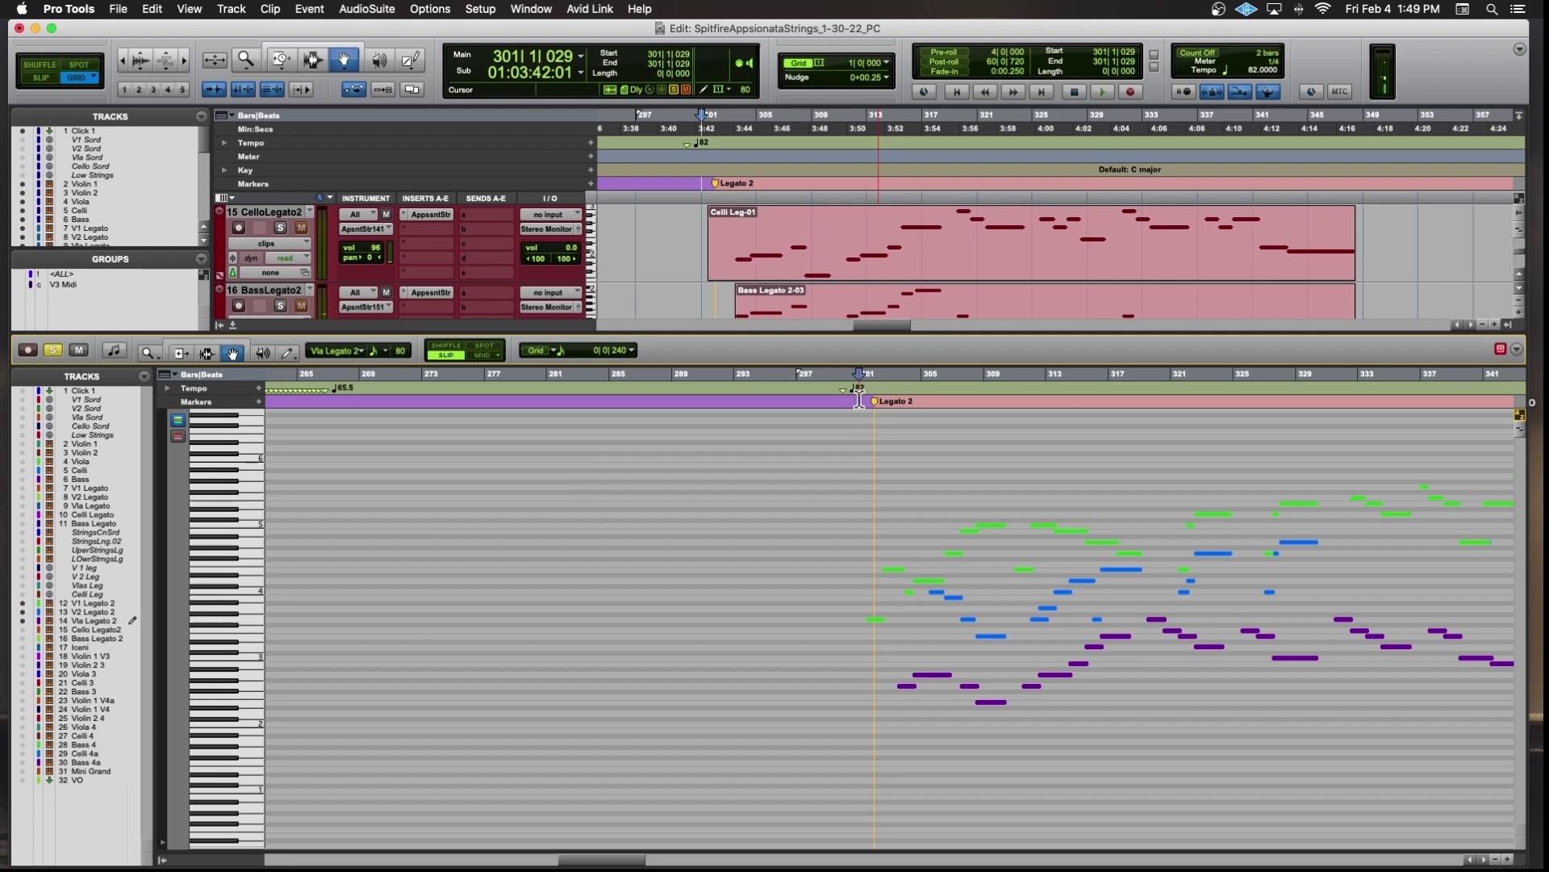
Play V1, V2 and Vla Legato 2 together from bar 318 past the end of their notes, with the full phrases in view.
{"action": "left_click", "coordinate": [1131, 380]}
{"action": "key", "text": "space"}
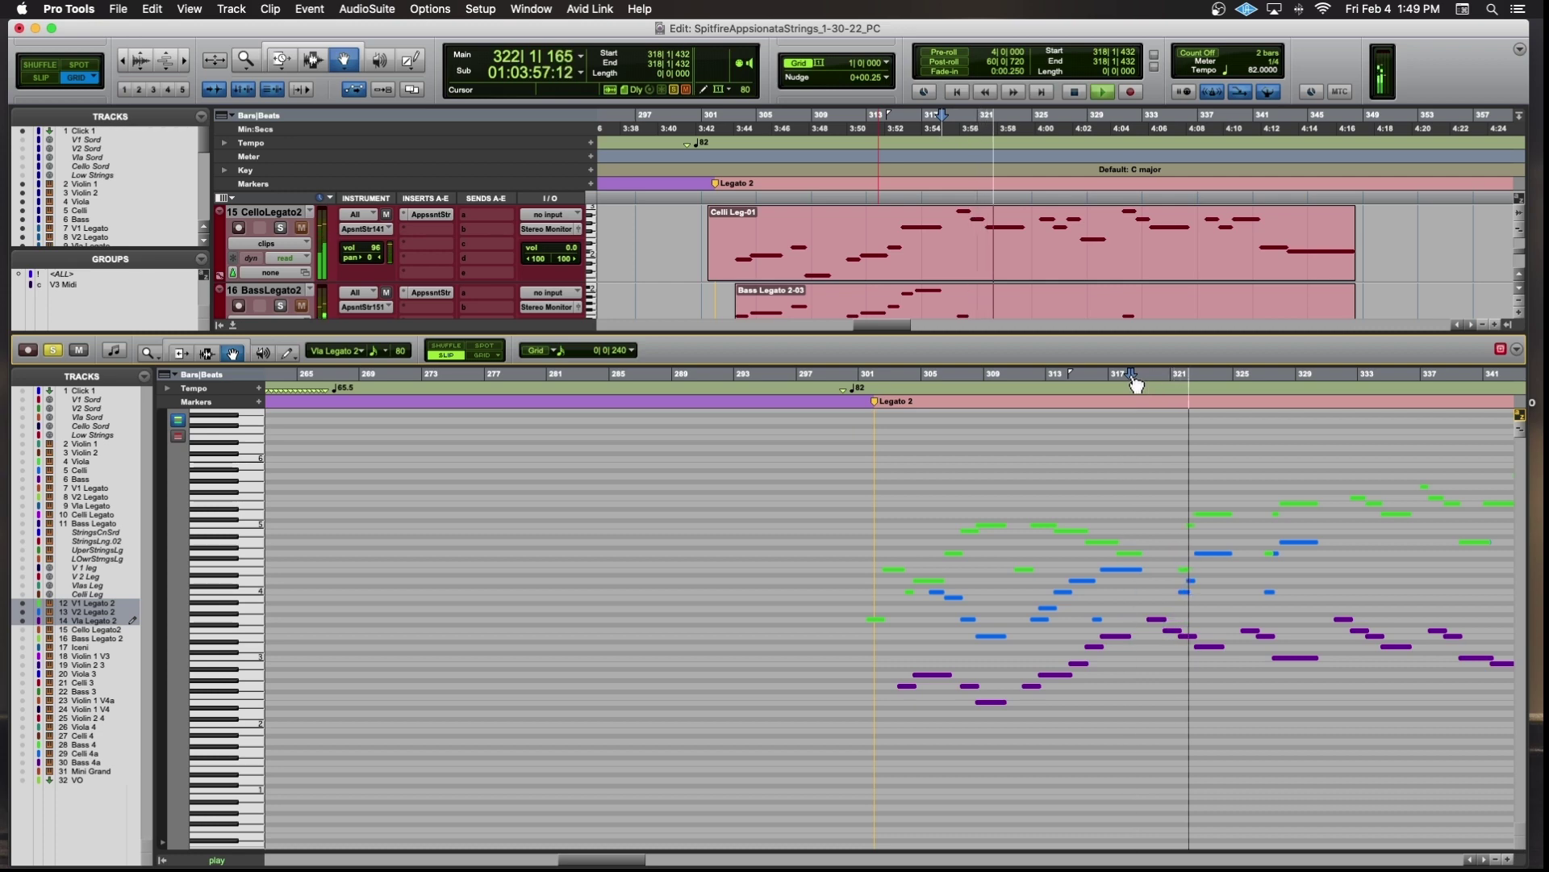
{"action": "key", "text": "r"}
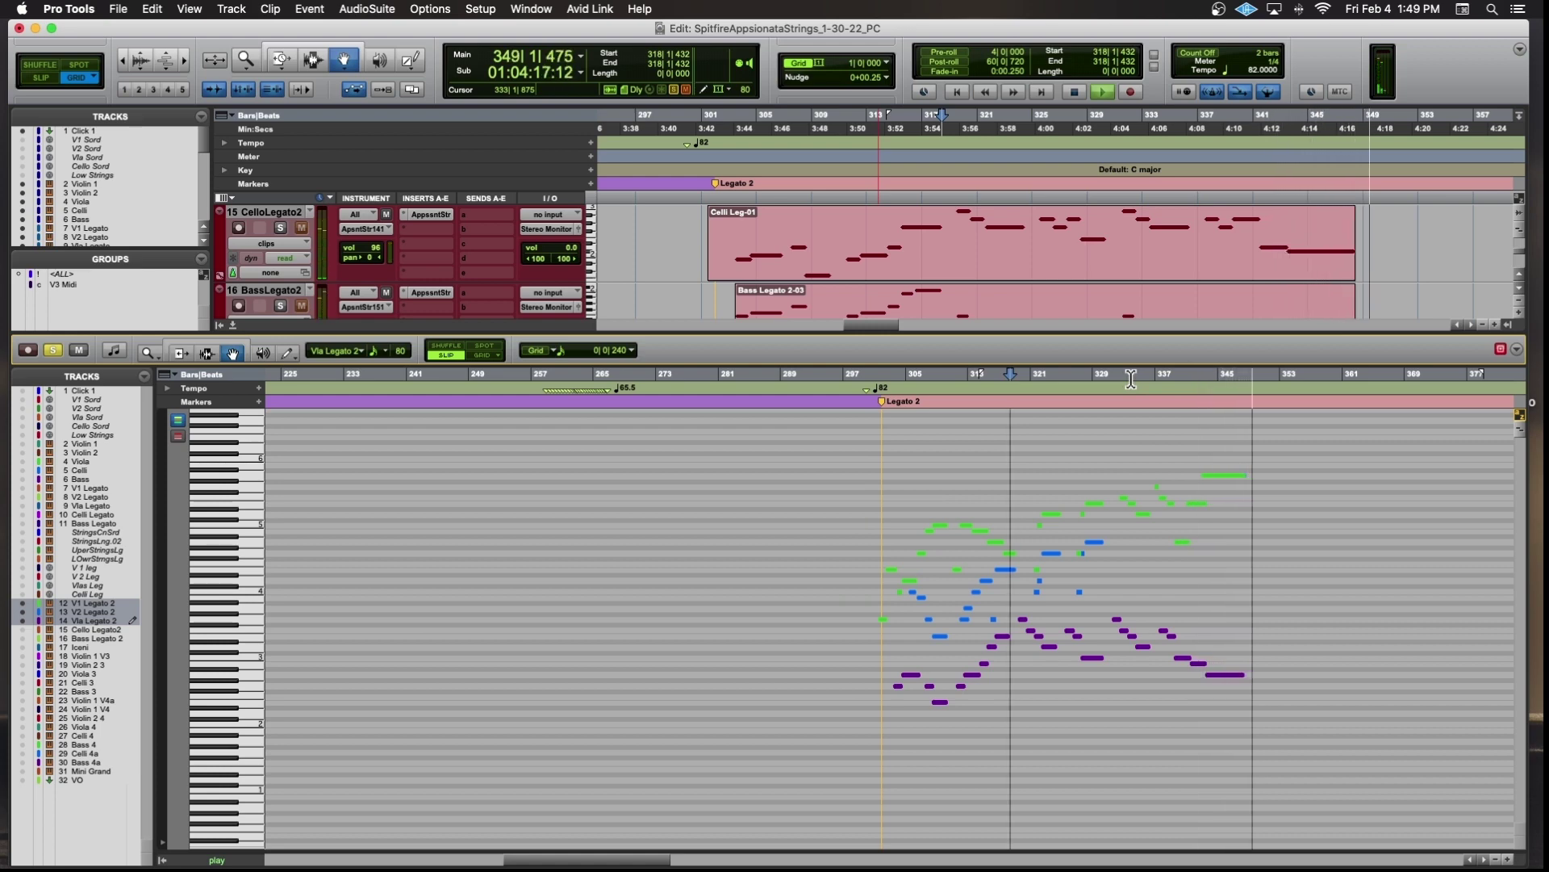
{"action": "key", "text": "space"}
{"action": "key", "text": "super+bracketright"}
{"action": "key", "text": "super+bracketright"}
{"action": "key", "text": "super+bracketright"}
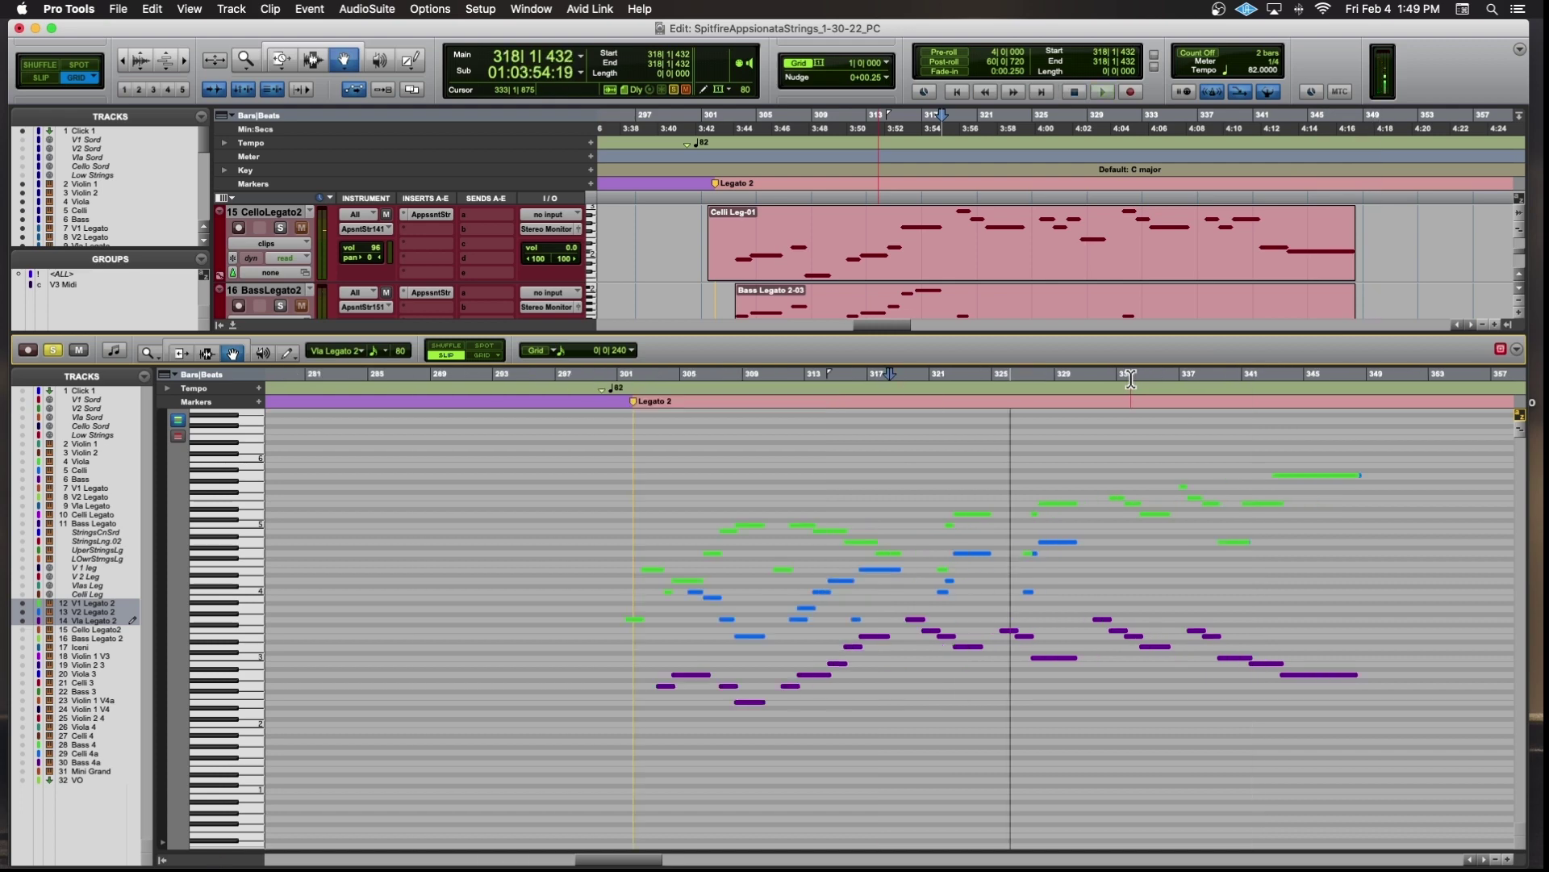
{"action": "key", "text": "super+bracketleft"}
{"action": "key", "text": "super+bracketleft"}
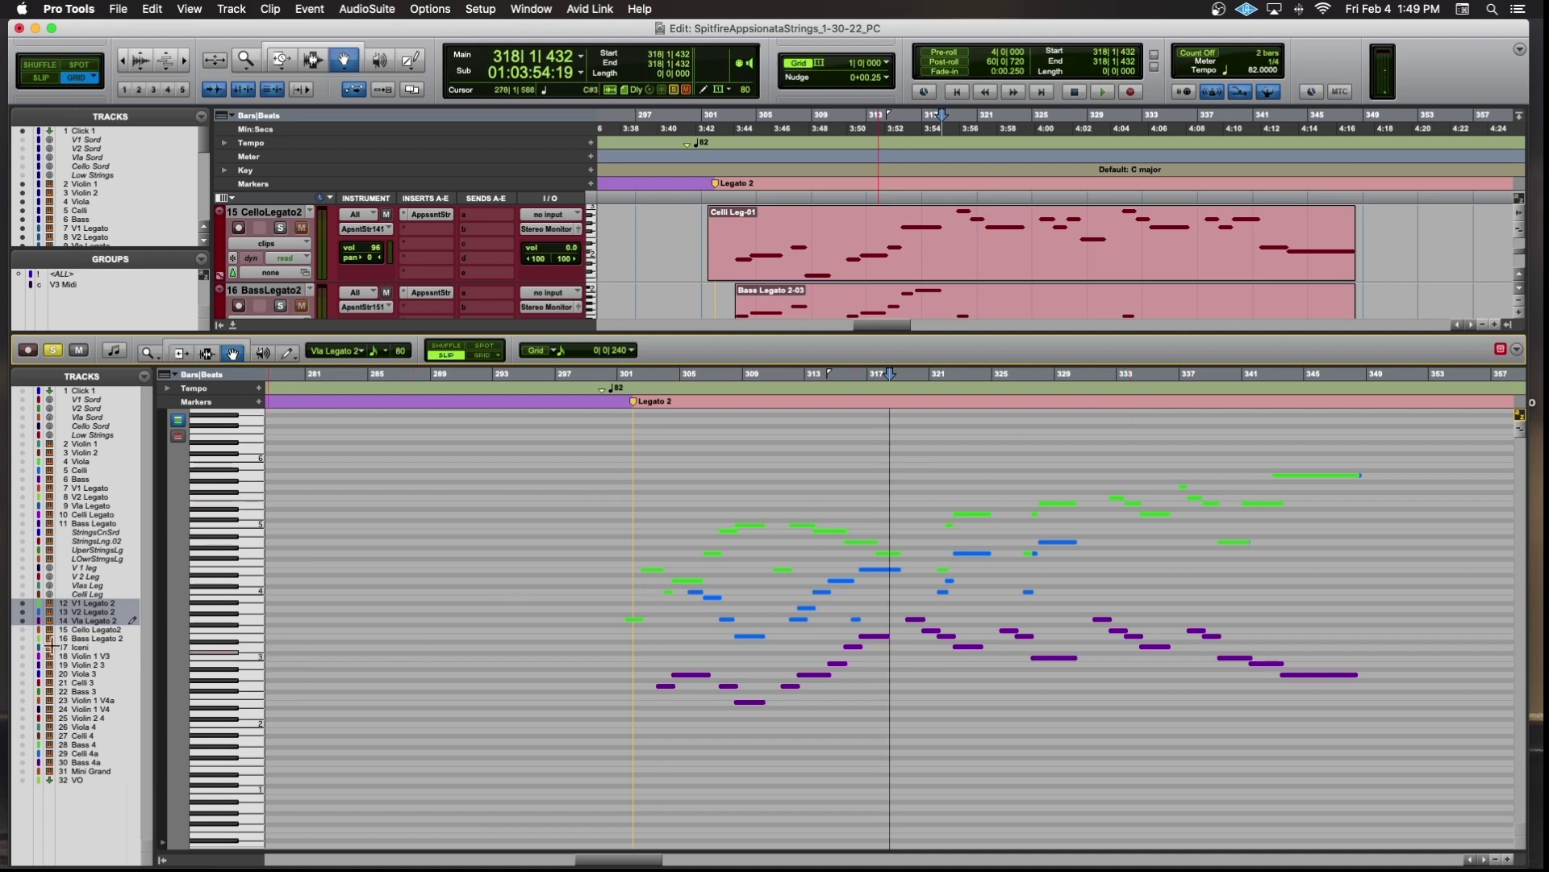
Show the Iceni notes in the MIDI editor instead of the three Legato 2 parts, and close the editor.
{"action": "left_click", "coordinate": [24, 602]}
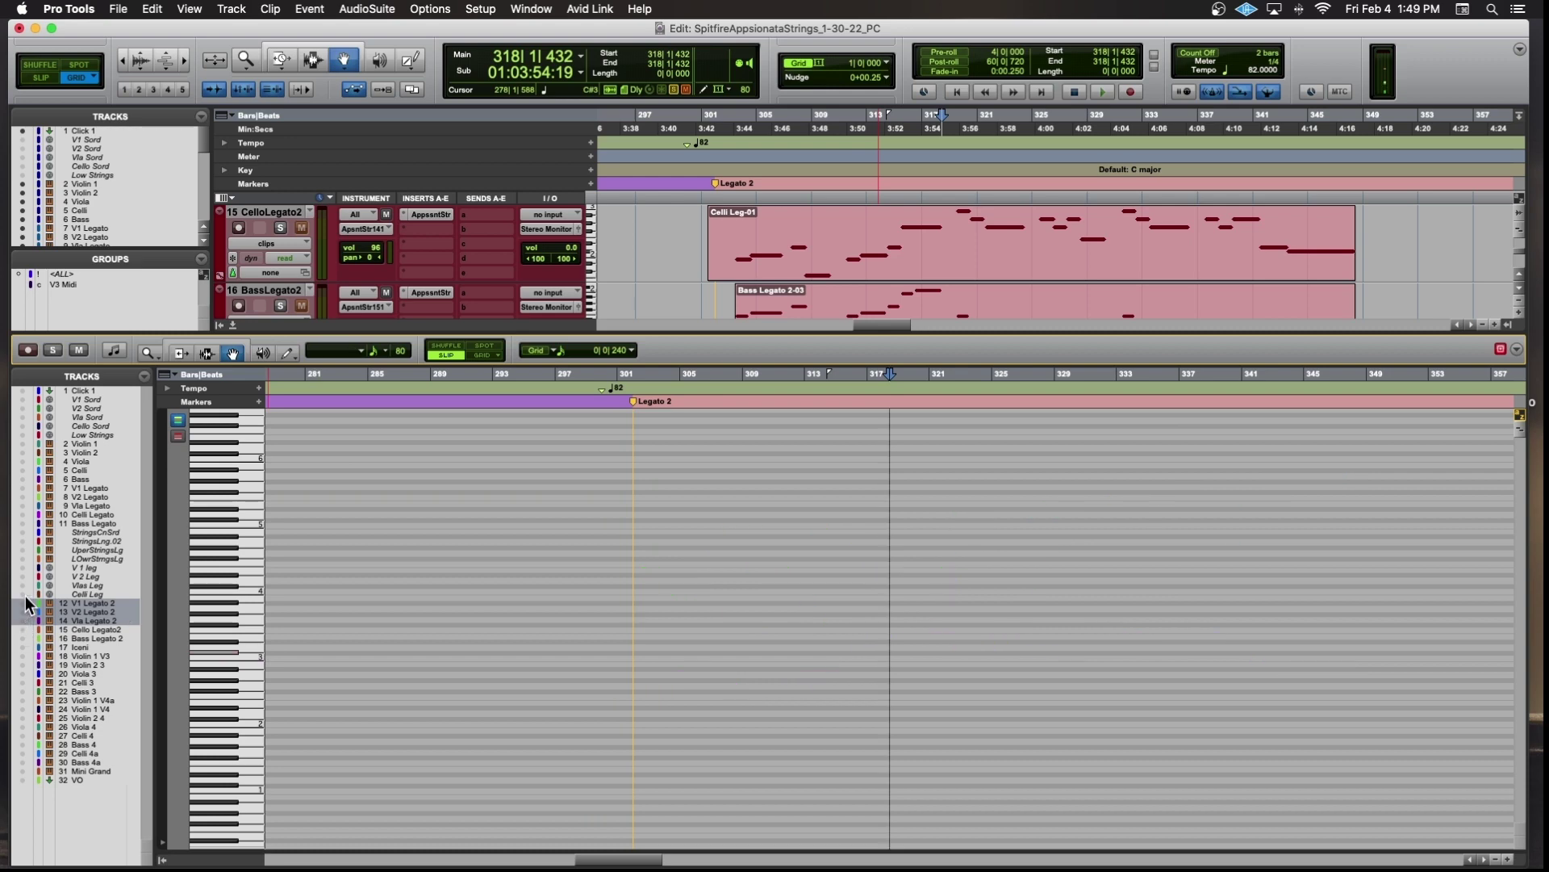
{"action": "left_click", "coordinate": [23, 647]}
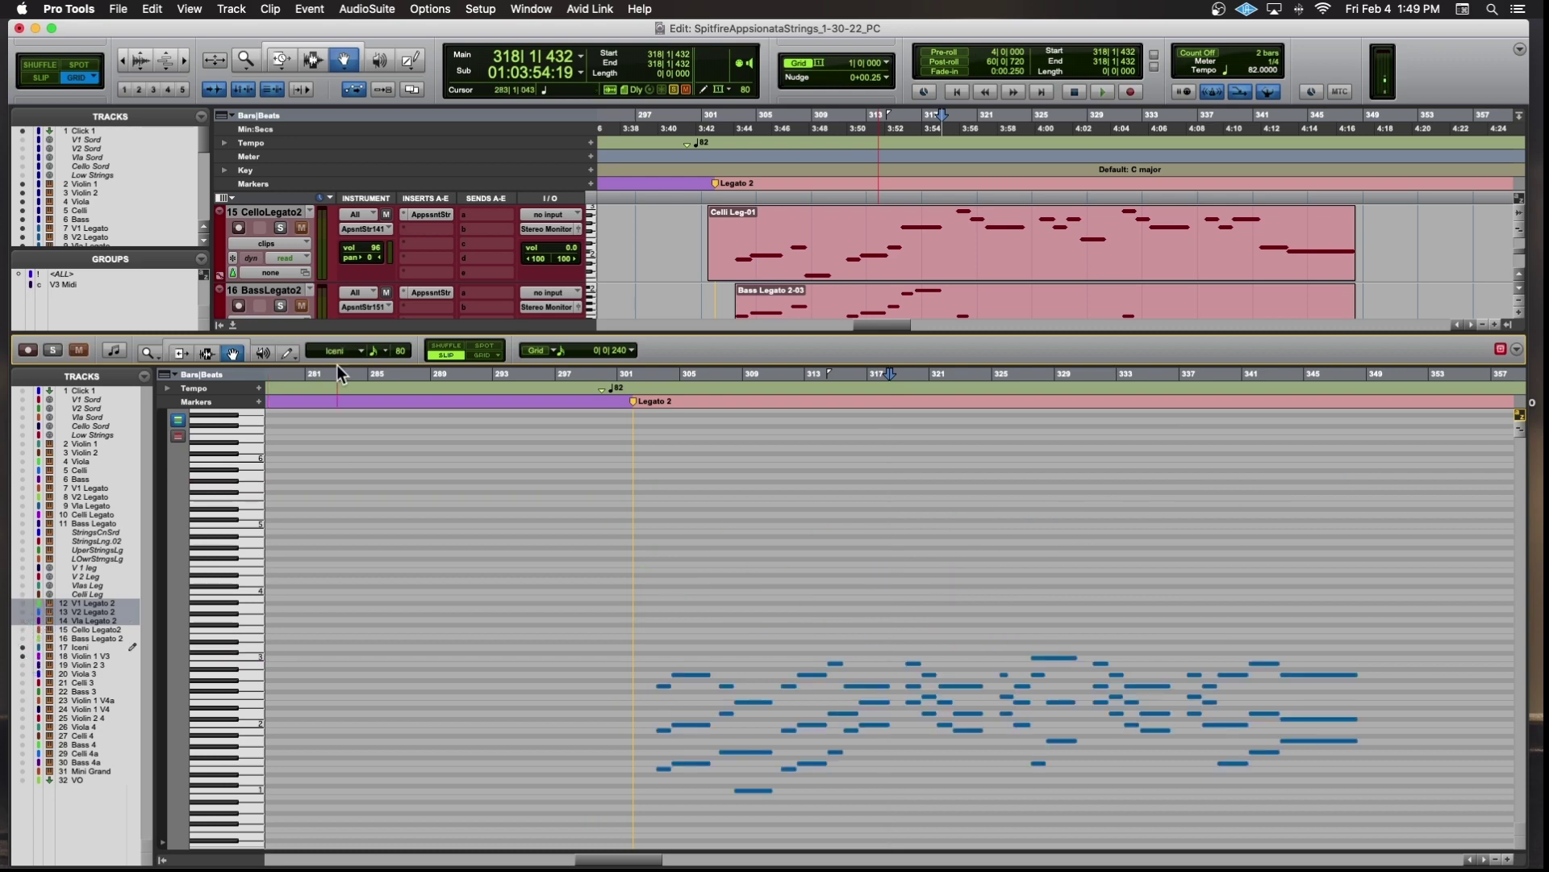
{"action": "left_click", "coordinate": [234, 323]}
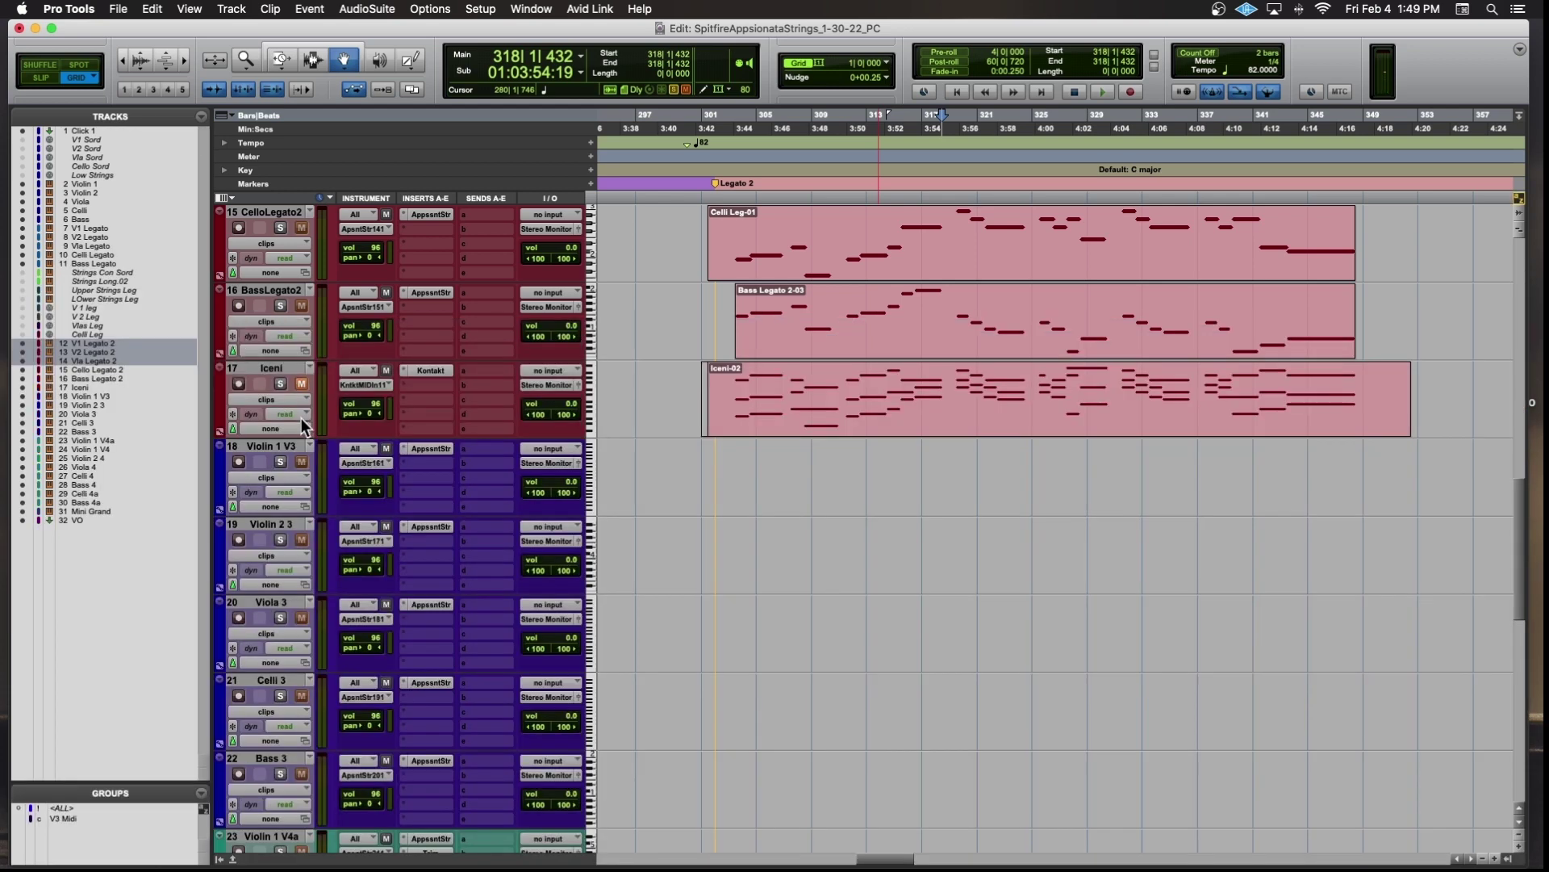
Solo the Violin 1 V3 track and open its clip starting at bar 451 in the MIDI editor.
{"action": "scroll", "coordinate": [905, 473], "scroll_direction": "right", "scroll_amount": 15}
{"action": "key", "text": "r"}
{"action": "scroll", "coordinate": [904, 473], "scroll_direction": "right", "scroll_amount": 3}
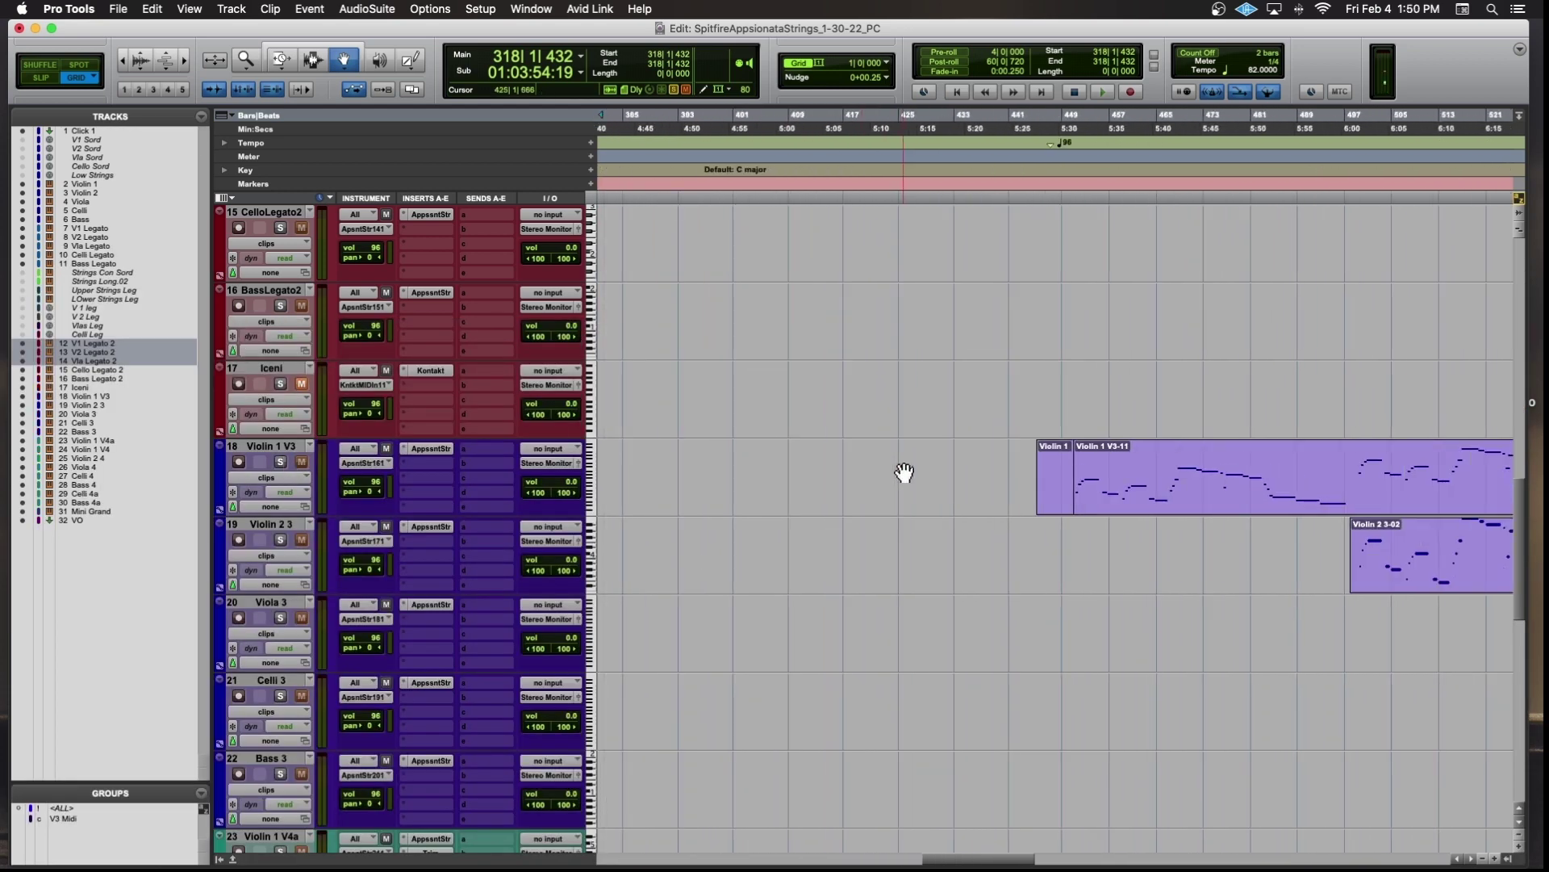
{"action": "scroll", "coordinate": [904, 473], "scroll_direction": "right", "scroll_amount": 10}
{"action": "scroll", "coordinate": [905, 473], "scroll_direction": "left", "scroll_amount": 4}
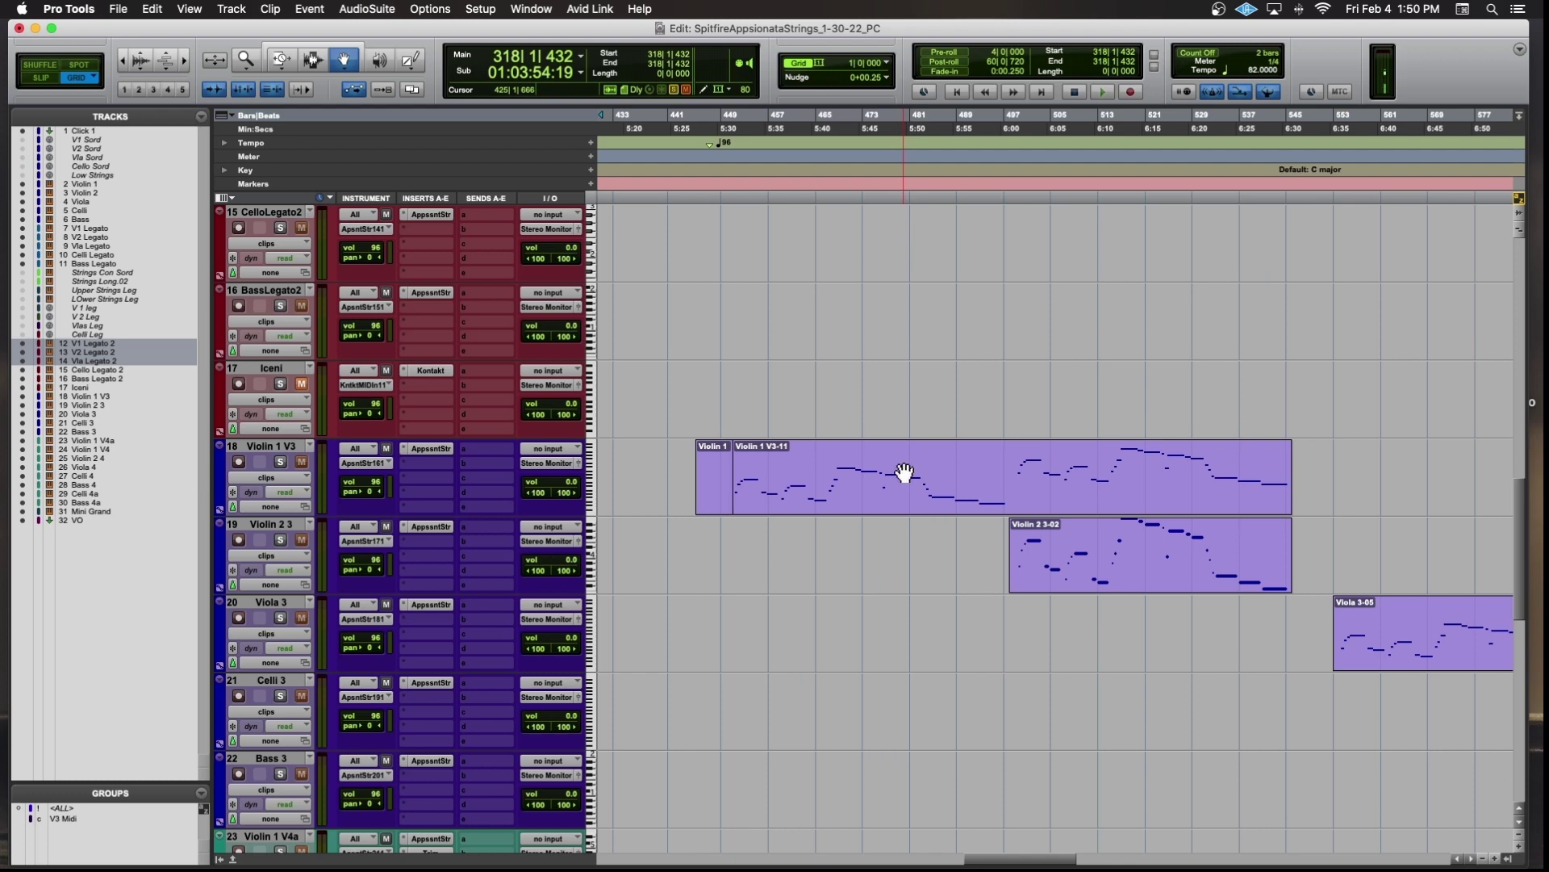
{"action": "scroll", "coordinate": [905, 473], "scroll_direction": "up", "scroll_amount": 3}
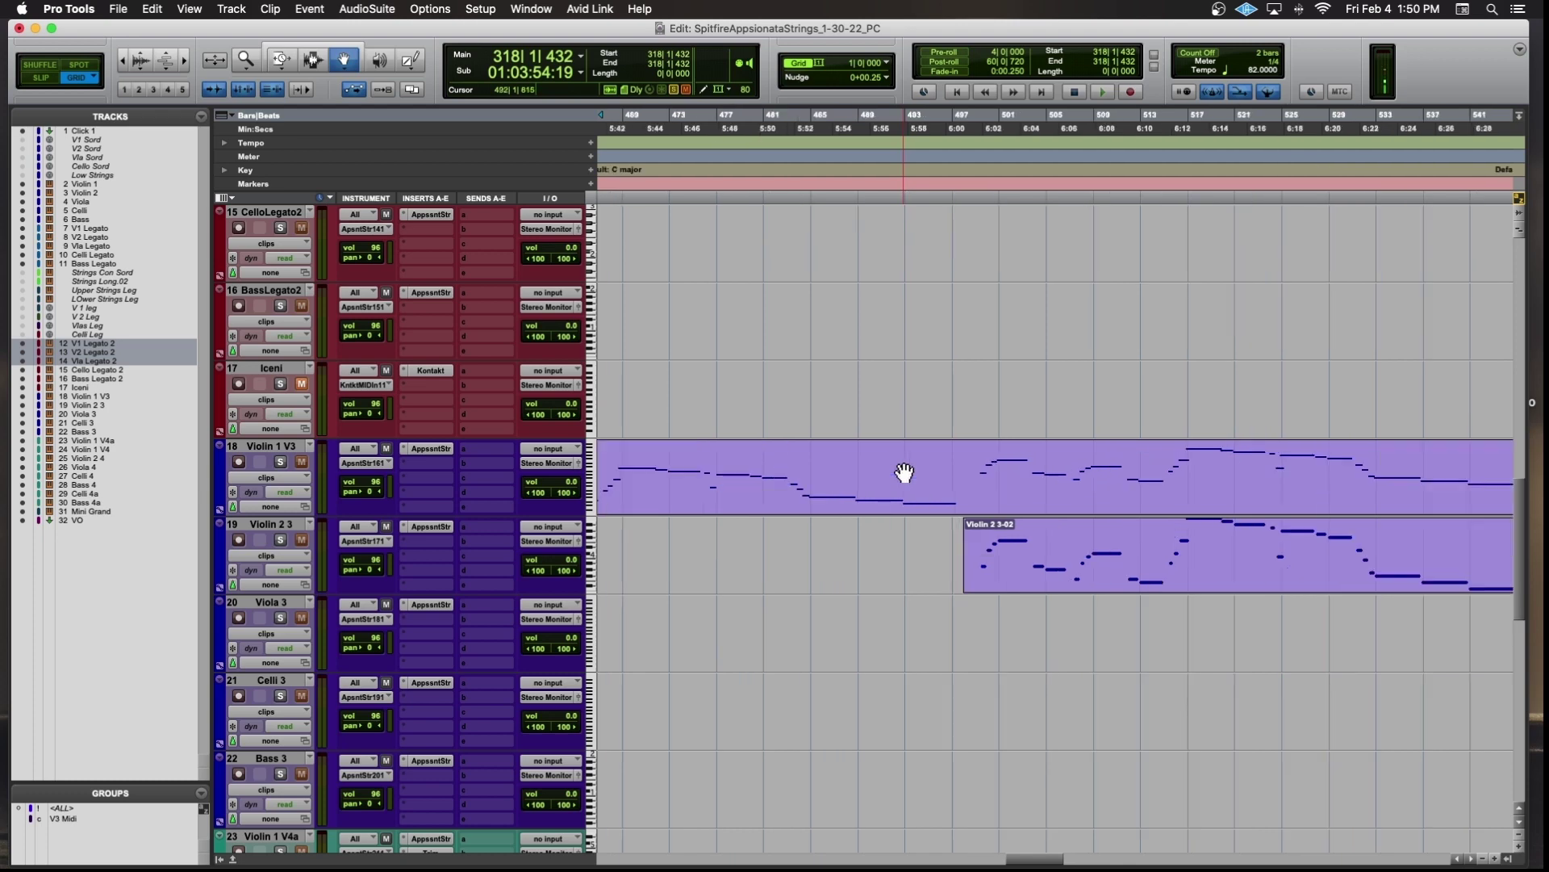
{"action": "scroll", "coordinate": [905, 473], "scroll_direction": "left", "scroll_amount": 10}
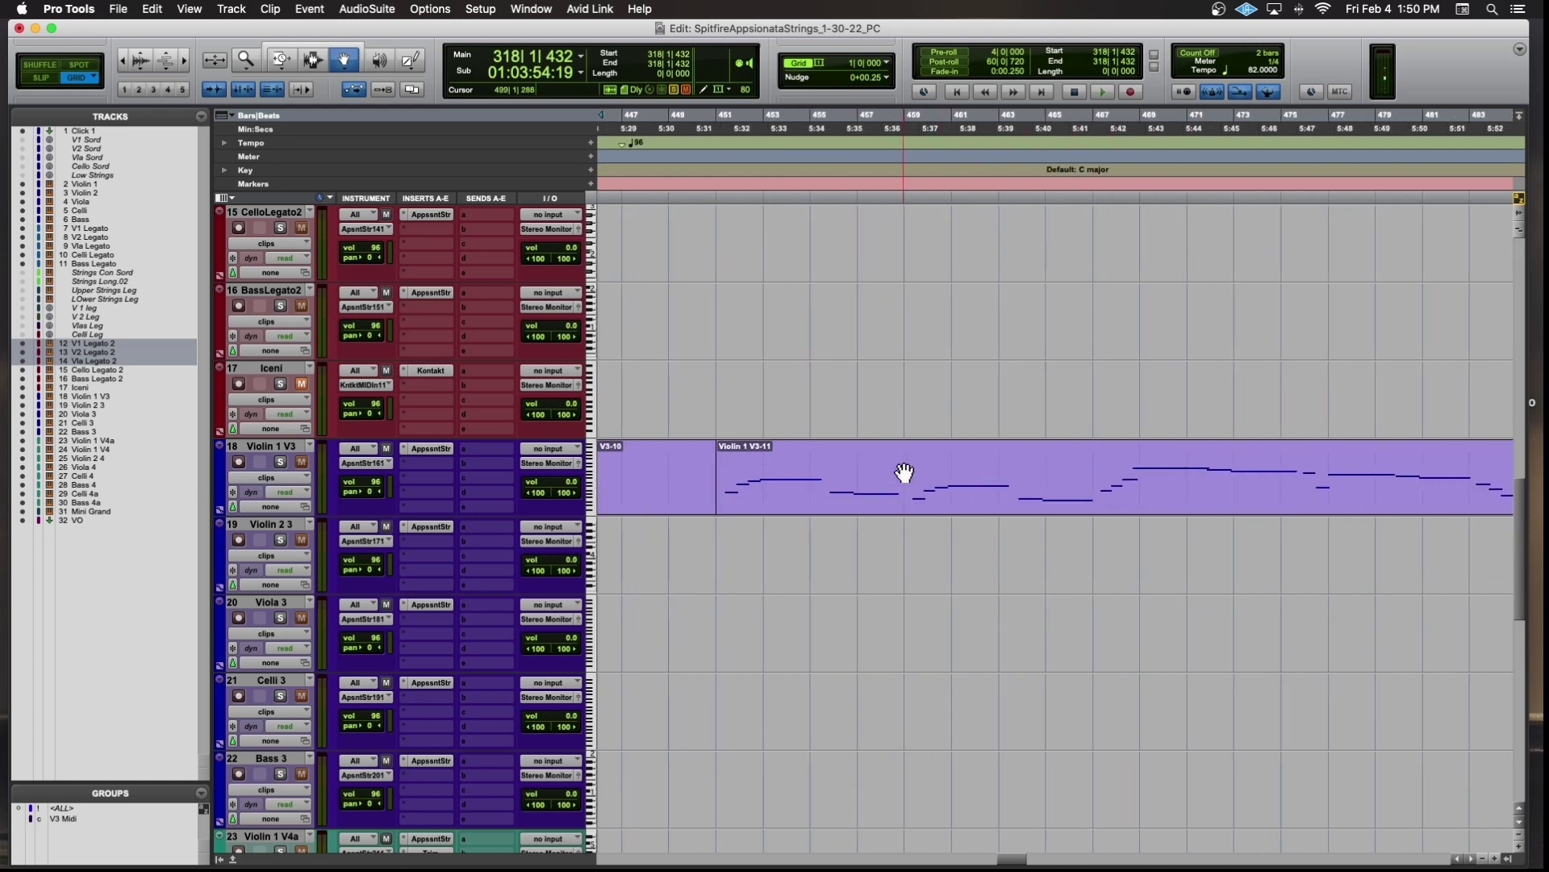
{"action": "left_click", "coordinate": [900, 481]}
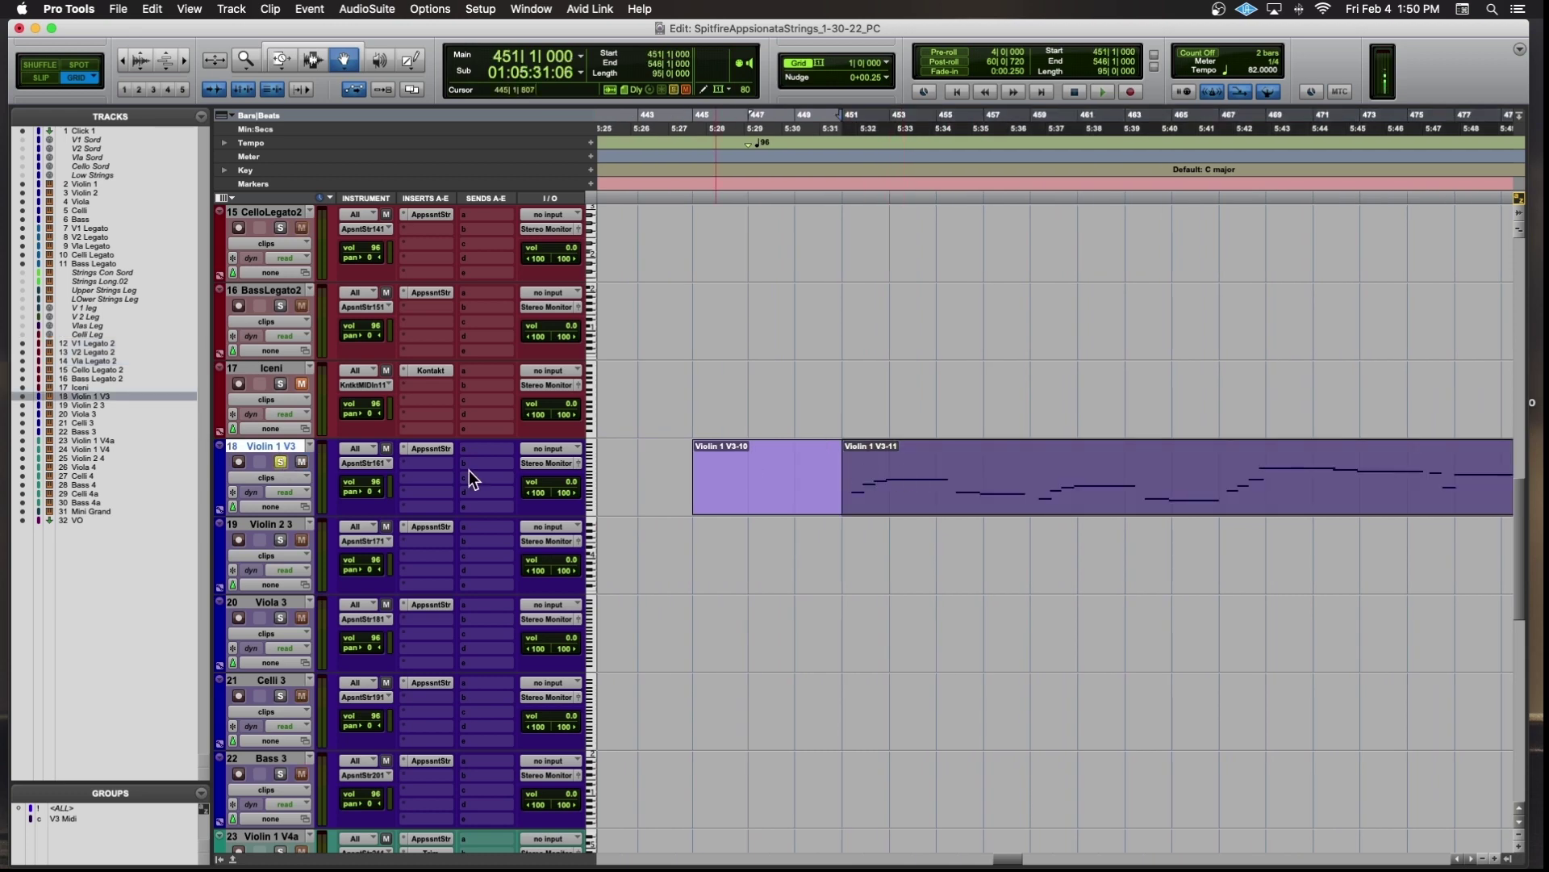
{"action": "double_click", "coordinate": [886, 464]}
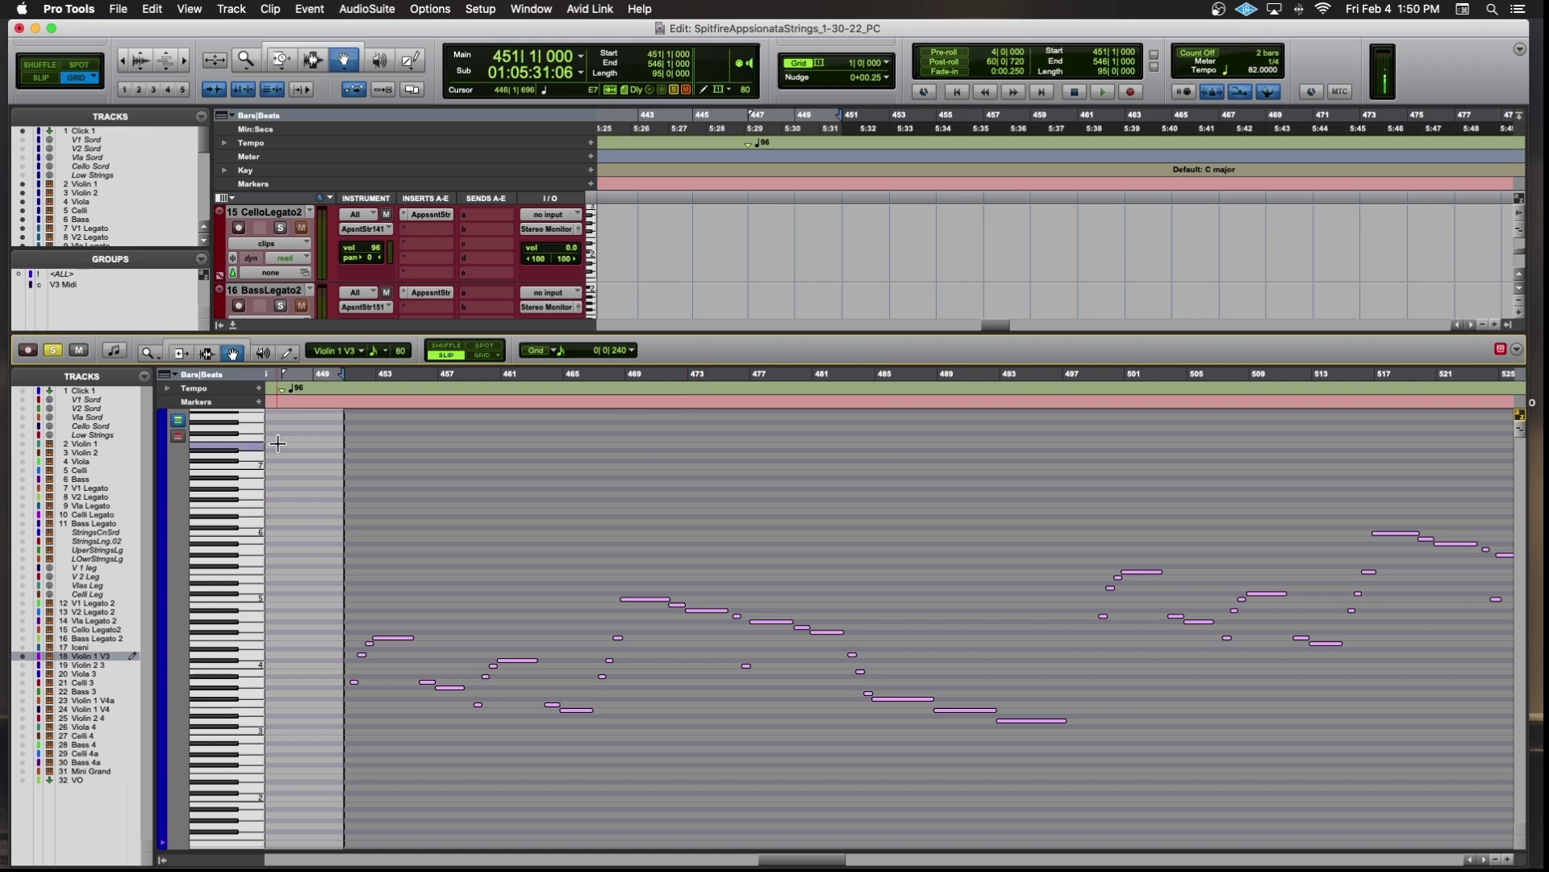
Set the playback start at bar 450 and display the velocity and mod wheel lanes below the Violin 1 V3 notes.
{"action": "left_click", "coordinate": [341, 401]}
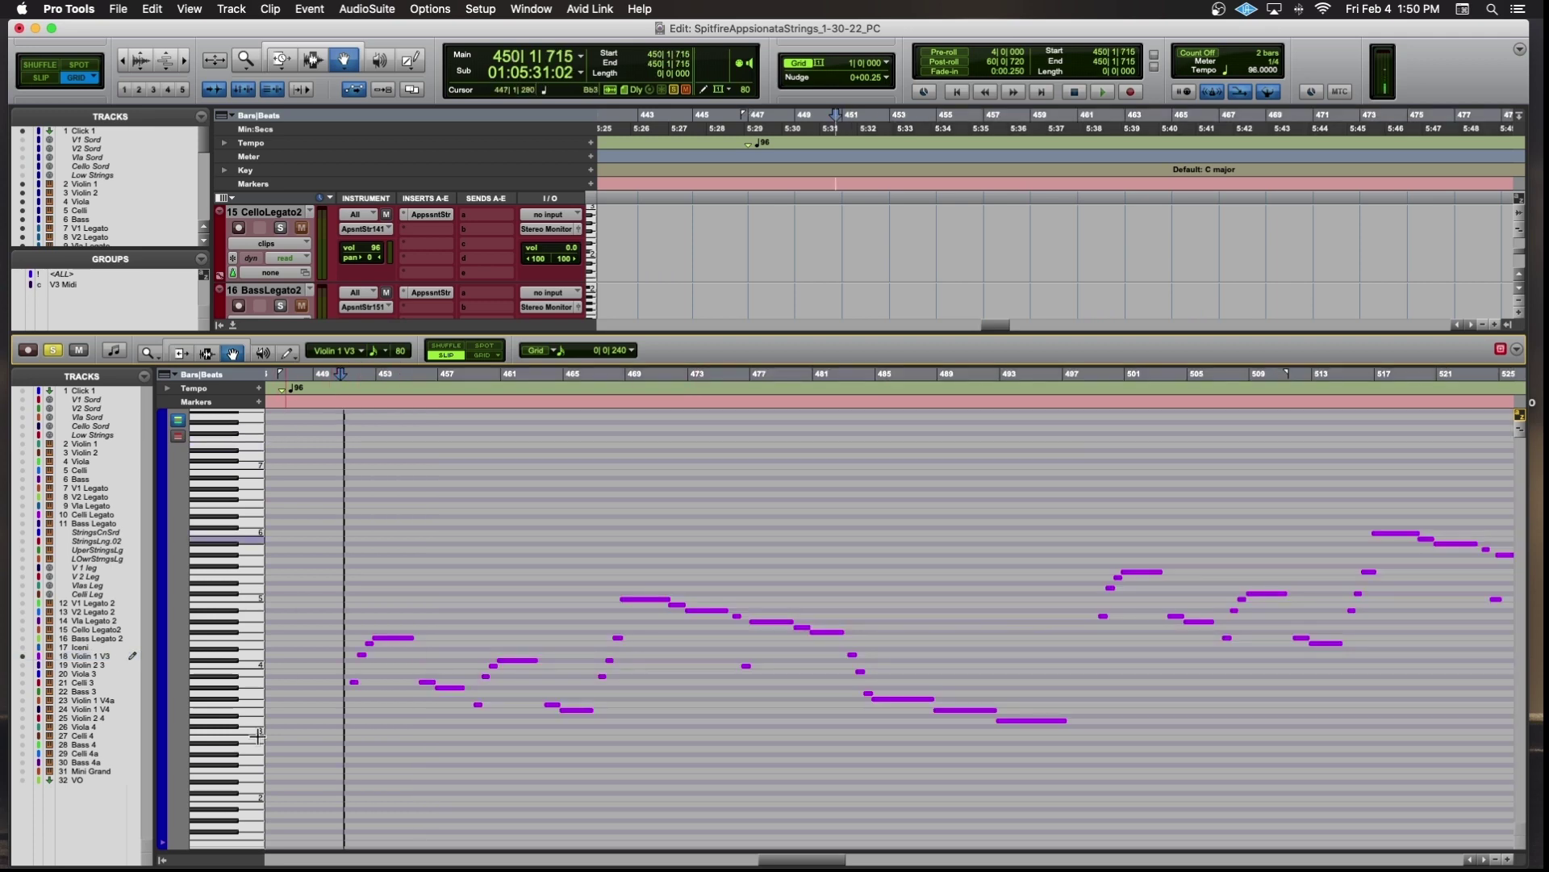
{"action": "left_click", "coordinate": [164, 847]}
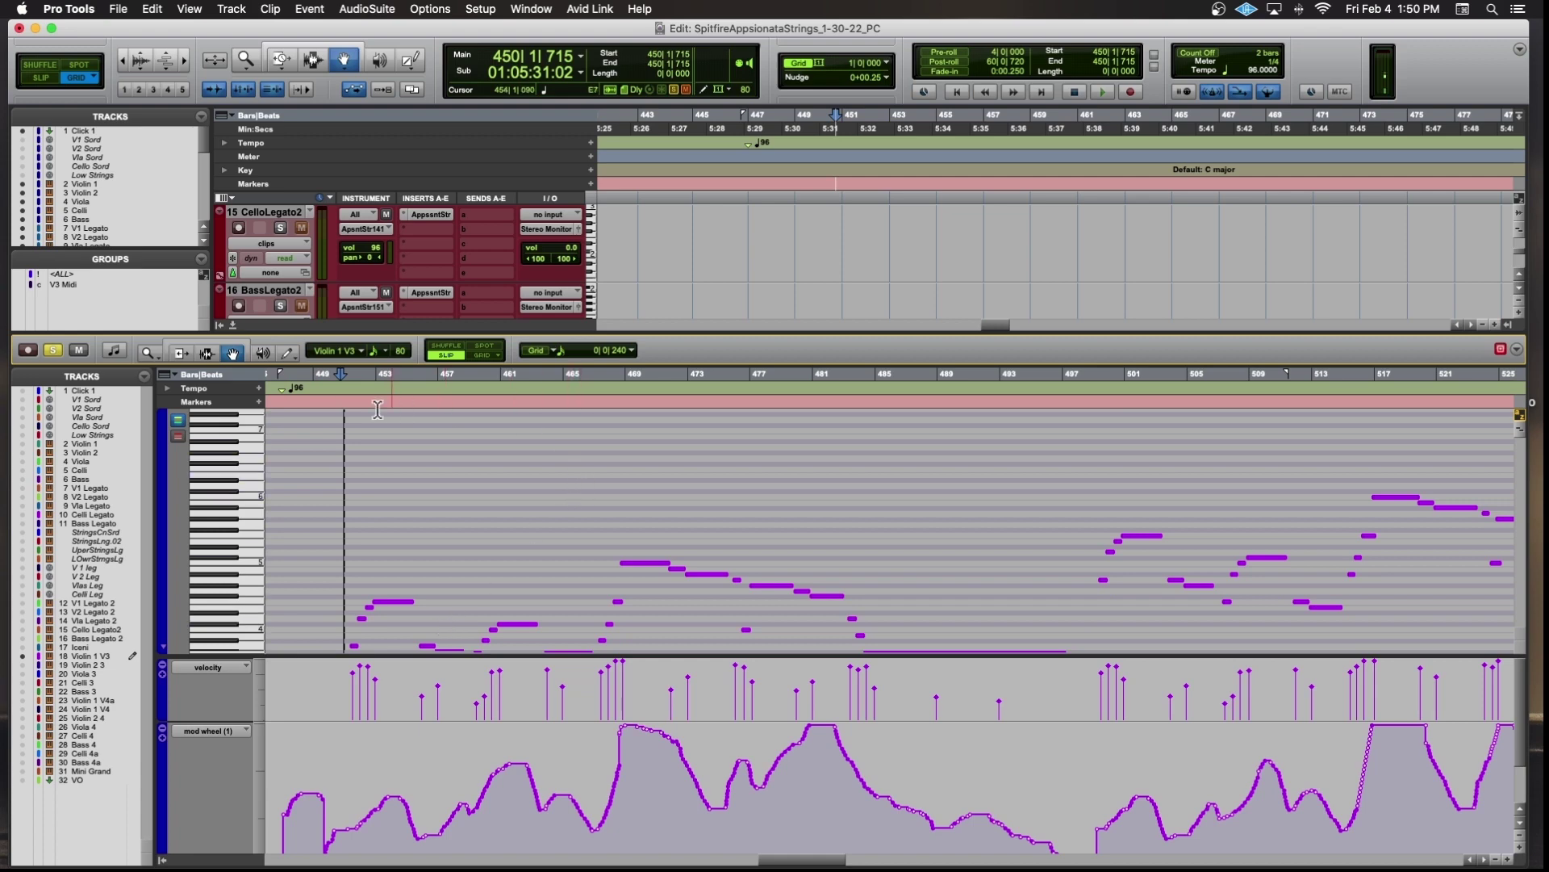
{"action": "scroll", "coordinate": [334, 433], "scroll_direction": "down", "scroll_amount": 2}
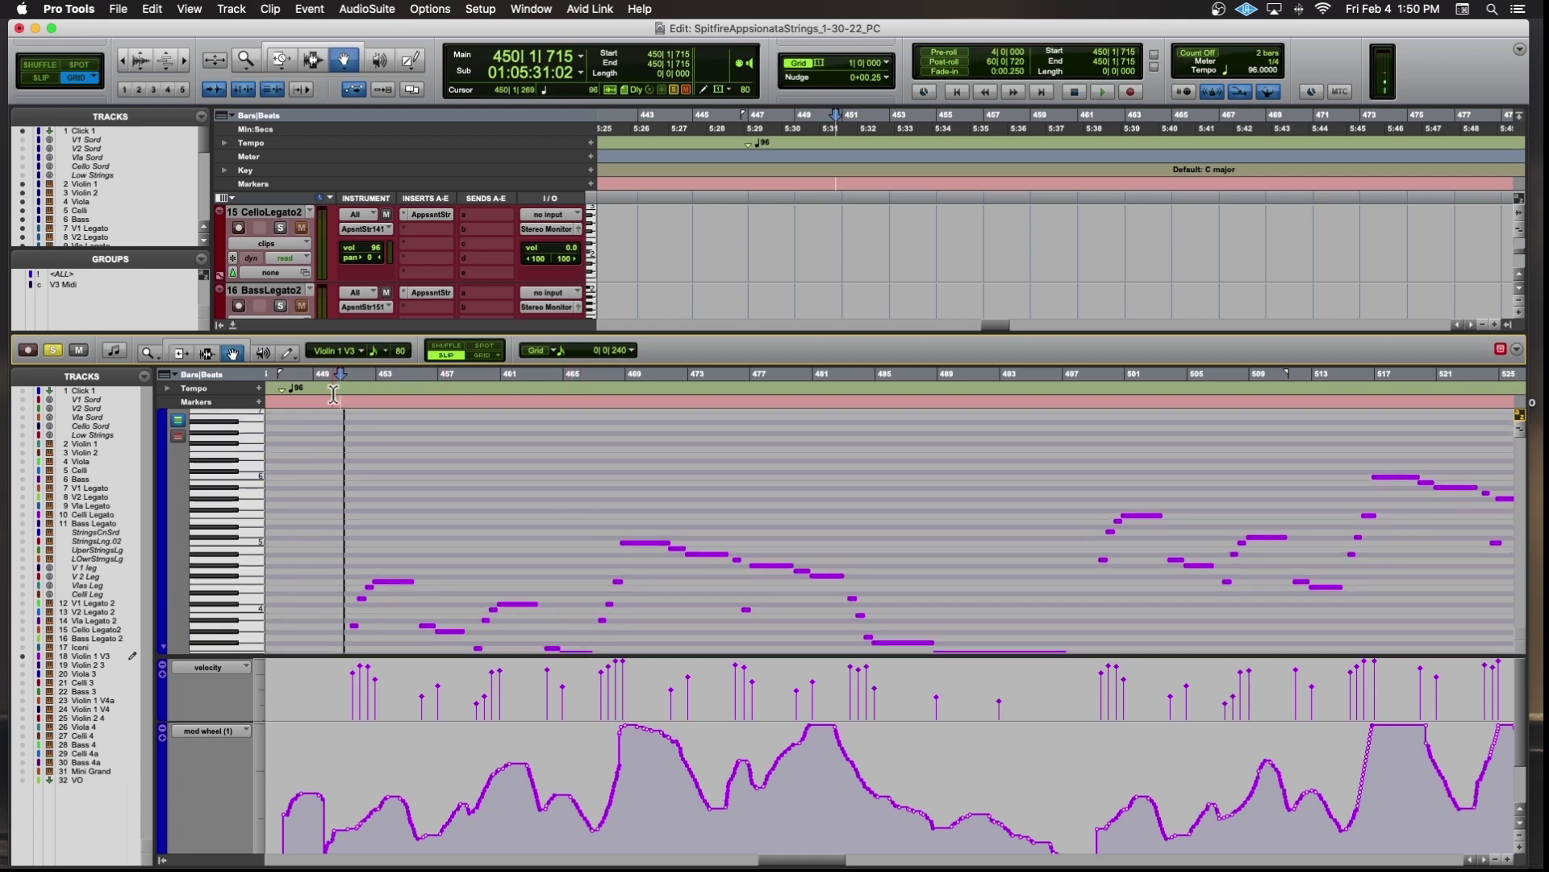
Open Violin 1 V3's Appassionata Strings instrument, review its legato articulation and both signal mixer pages, and close it.
{"action": "scroll", "coordinate": [426, 280], "scroll_direction": "down", "scroll_amount": 3}
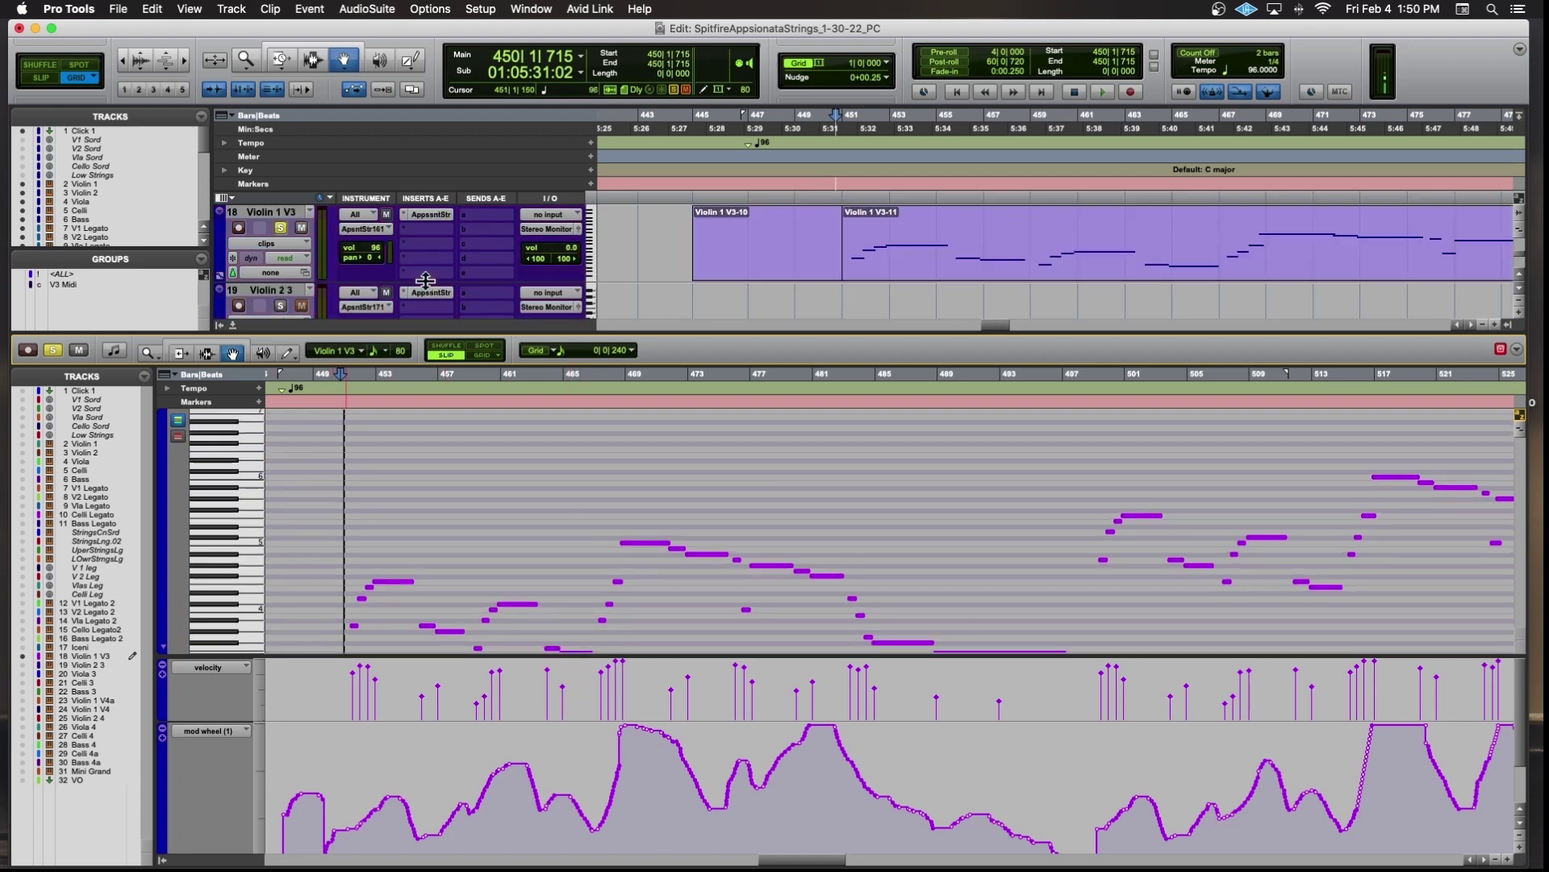
{"action": "left_click", "coordinate": [433, 222]}
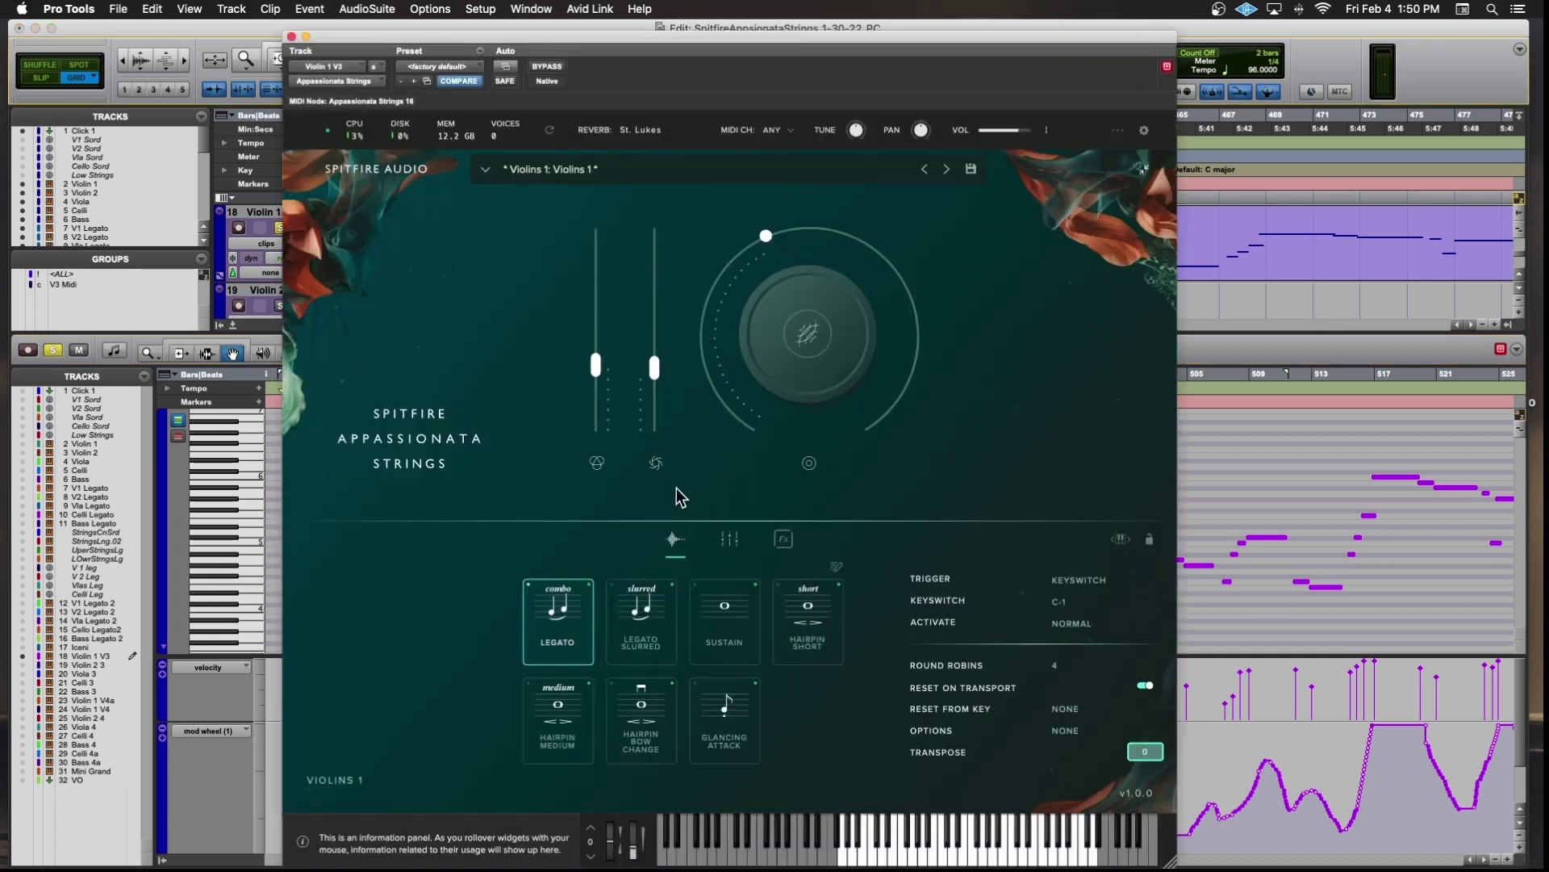
{"action": "left_click", "coordinate": [730, 540]}
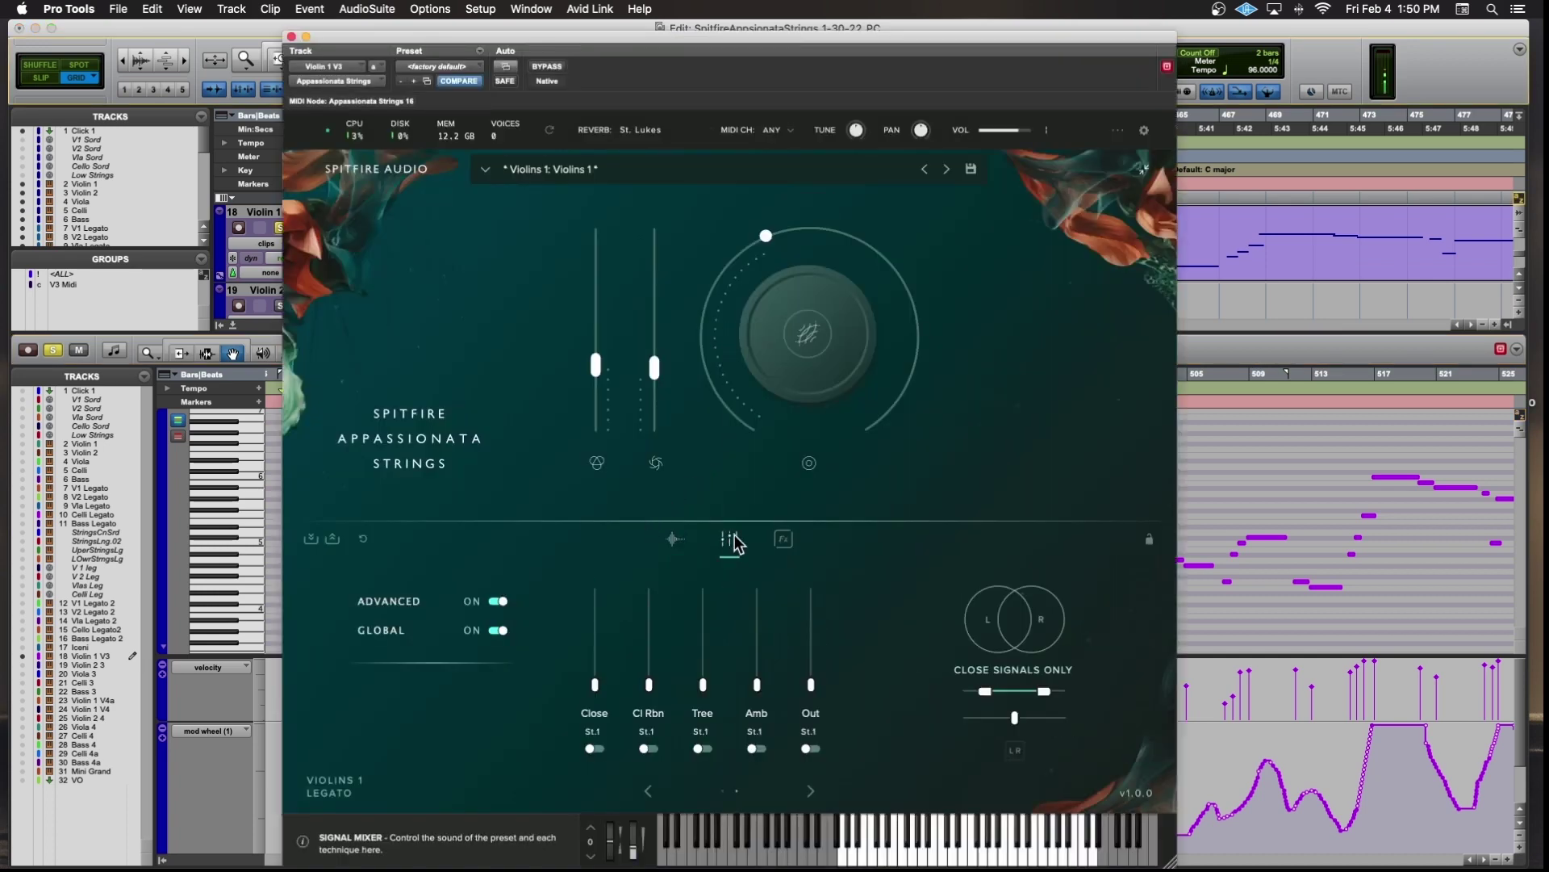
{"action": "left_click", "coordinate": [648, 790]}
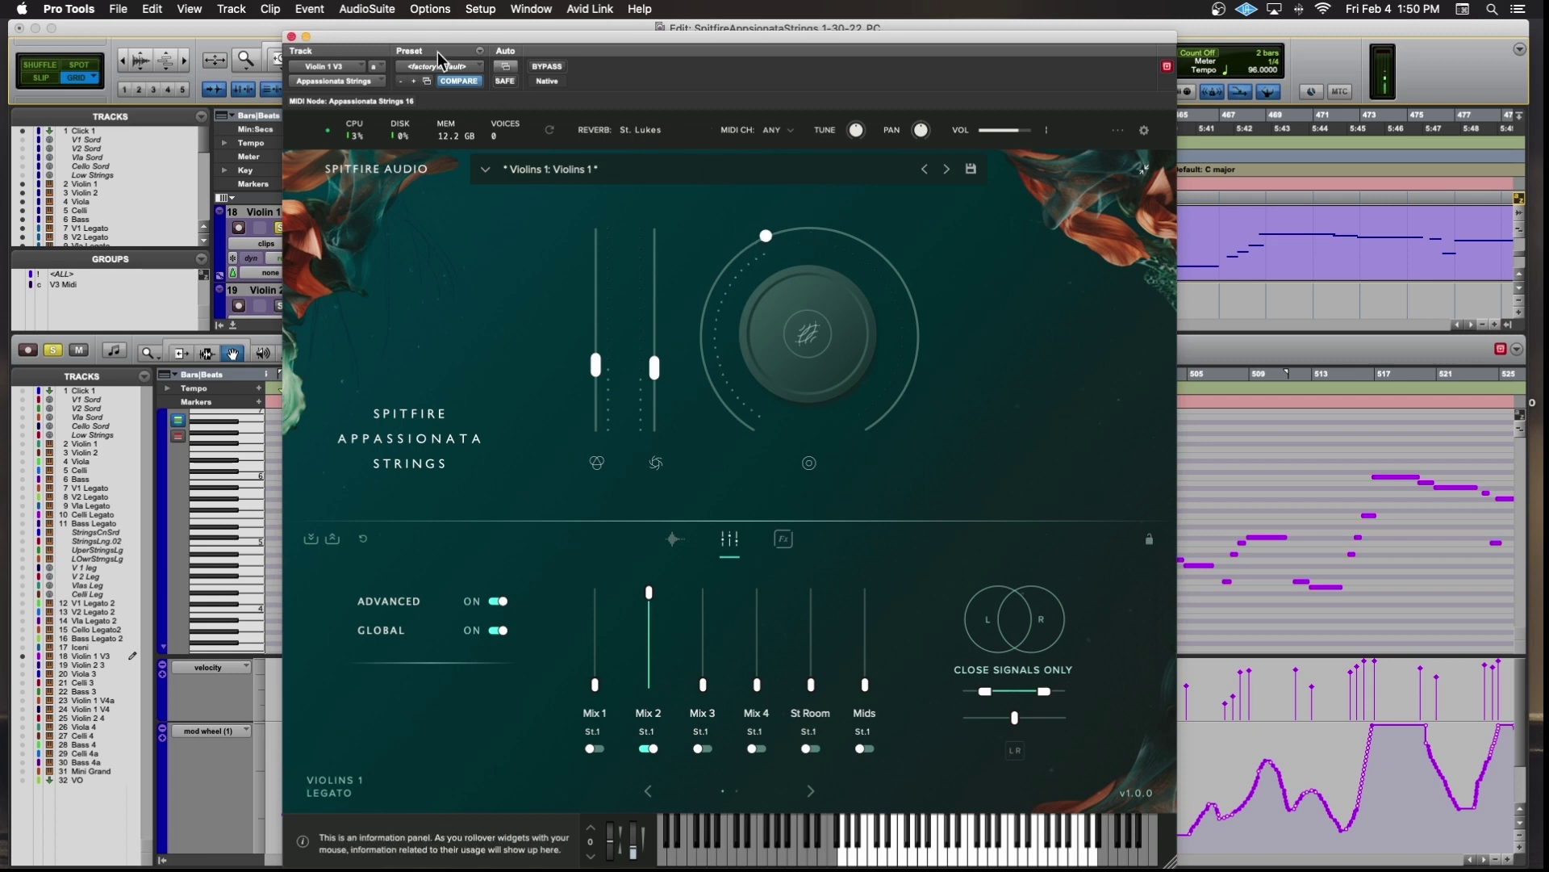
{"action": "left_click", "coordinate": [292, 37]}
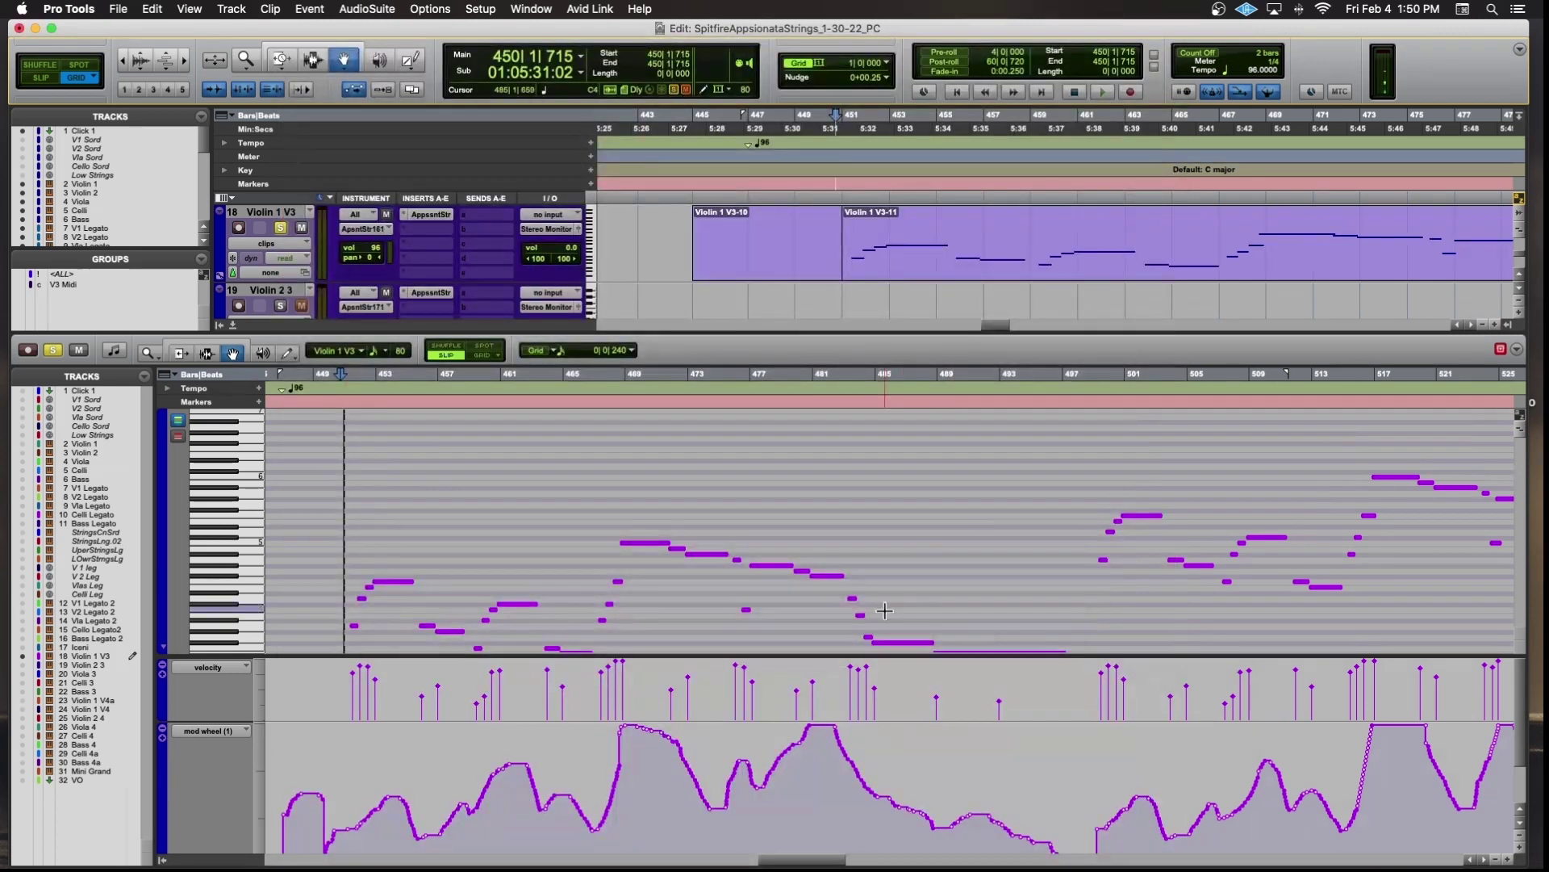
Play the soloed Violin 1 V3 melody from bar 450 through its first phrase to bar 494.
{"action": "left_click", "coordinate": [339, 403]}
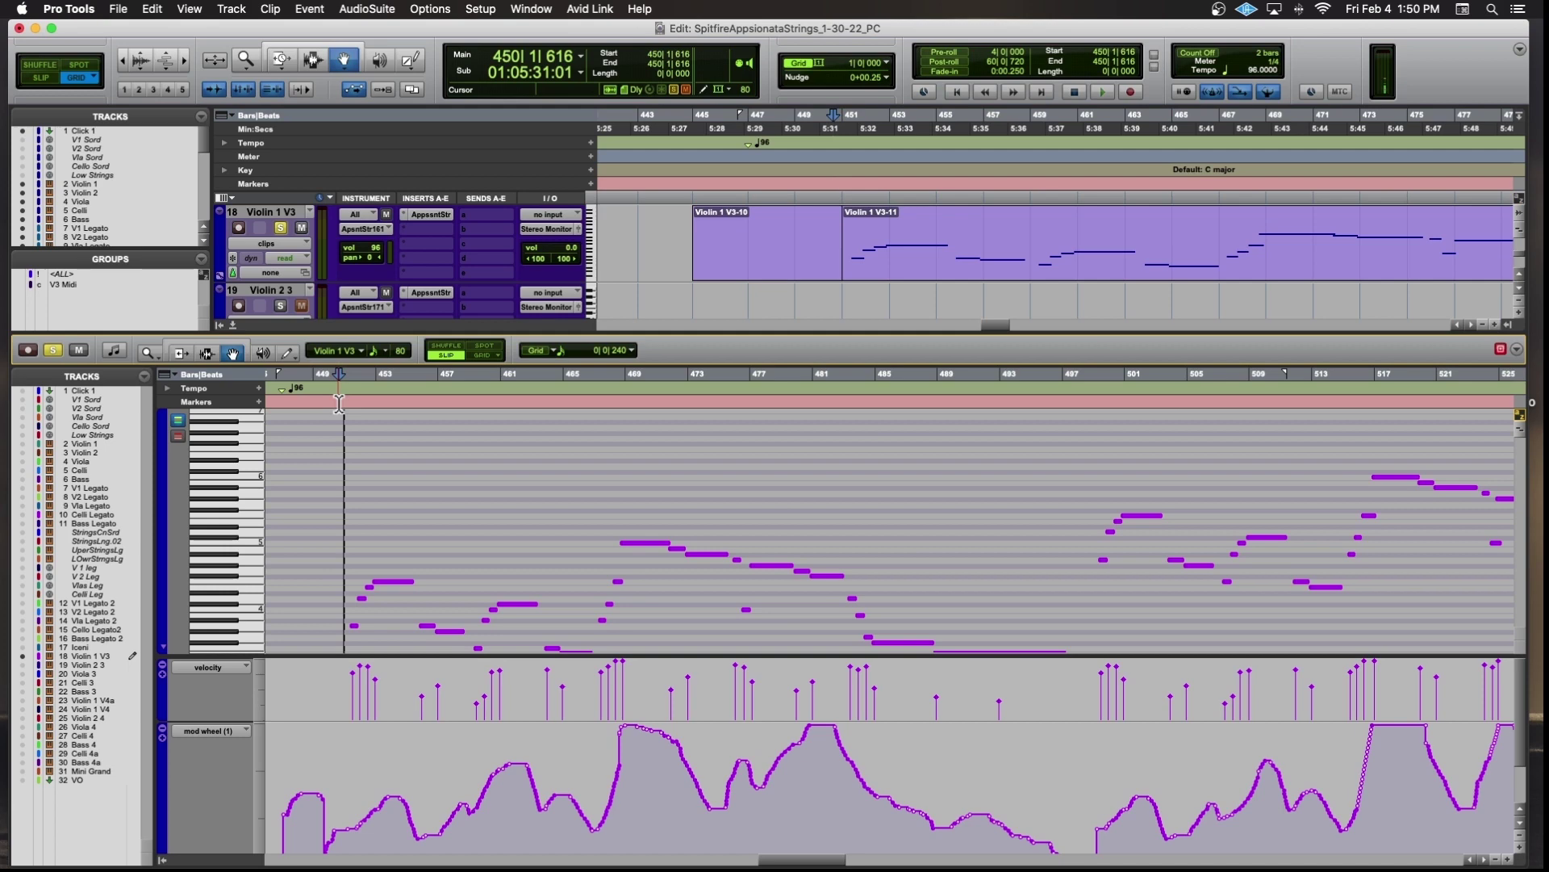
{"action": "scroll", "coordinate": [343, 432], "scroll_direction": "down", "scroll_amount": 1}
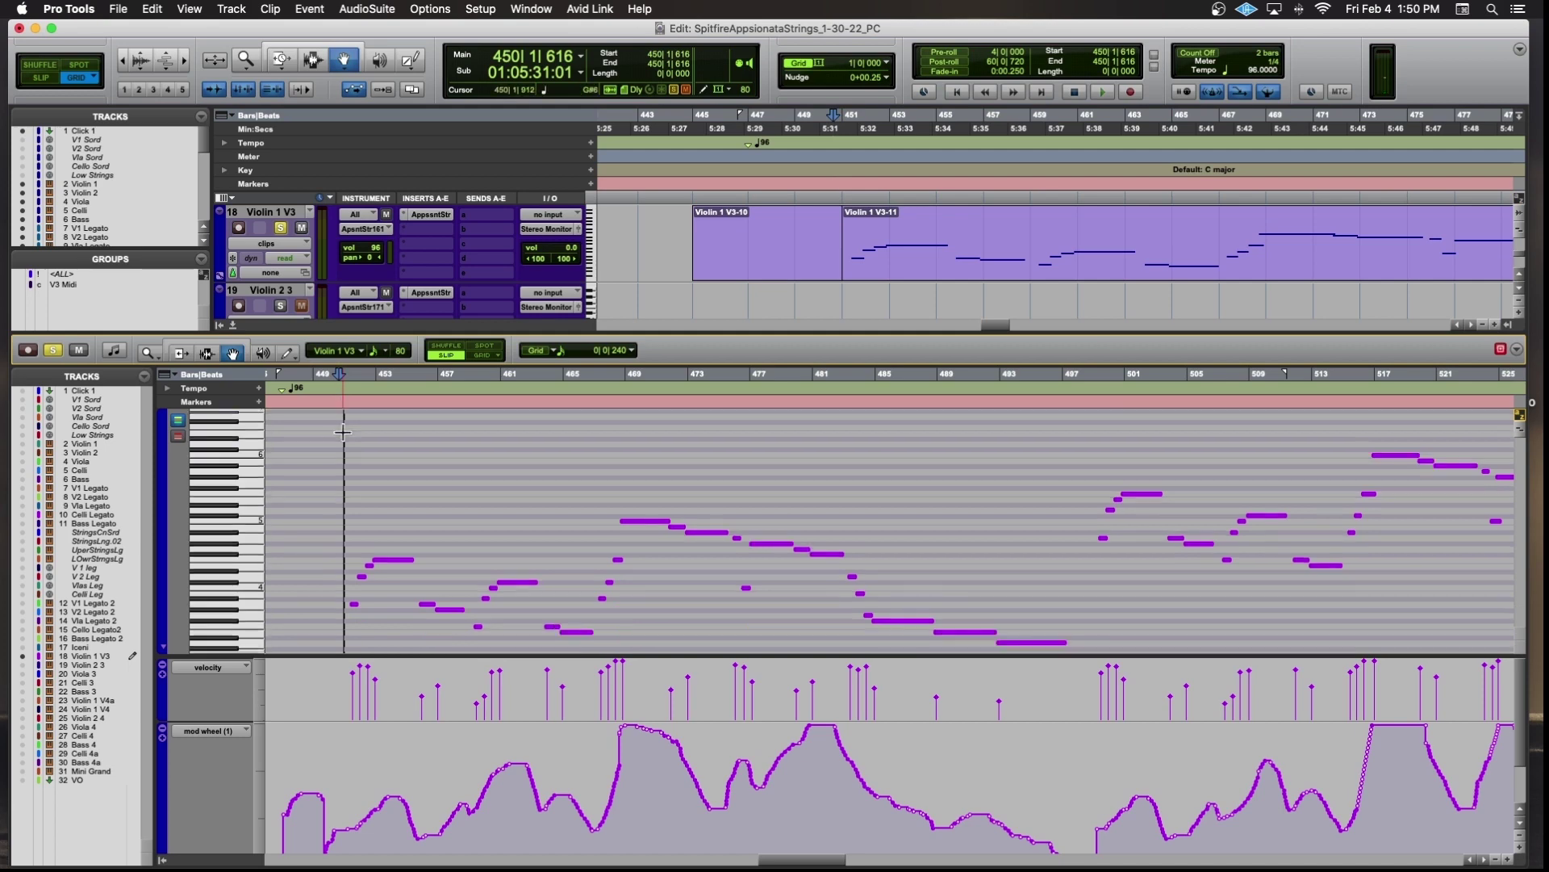
{"action": "key", "text": "space"}
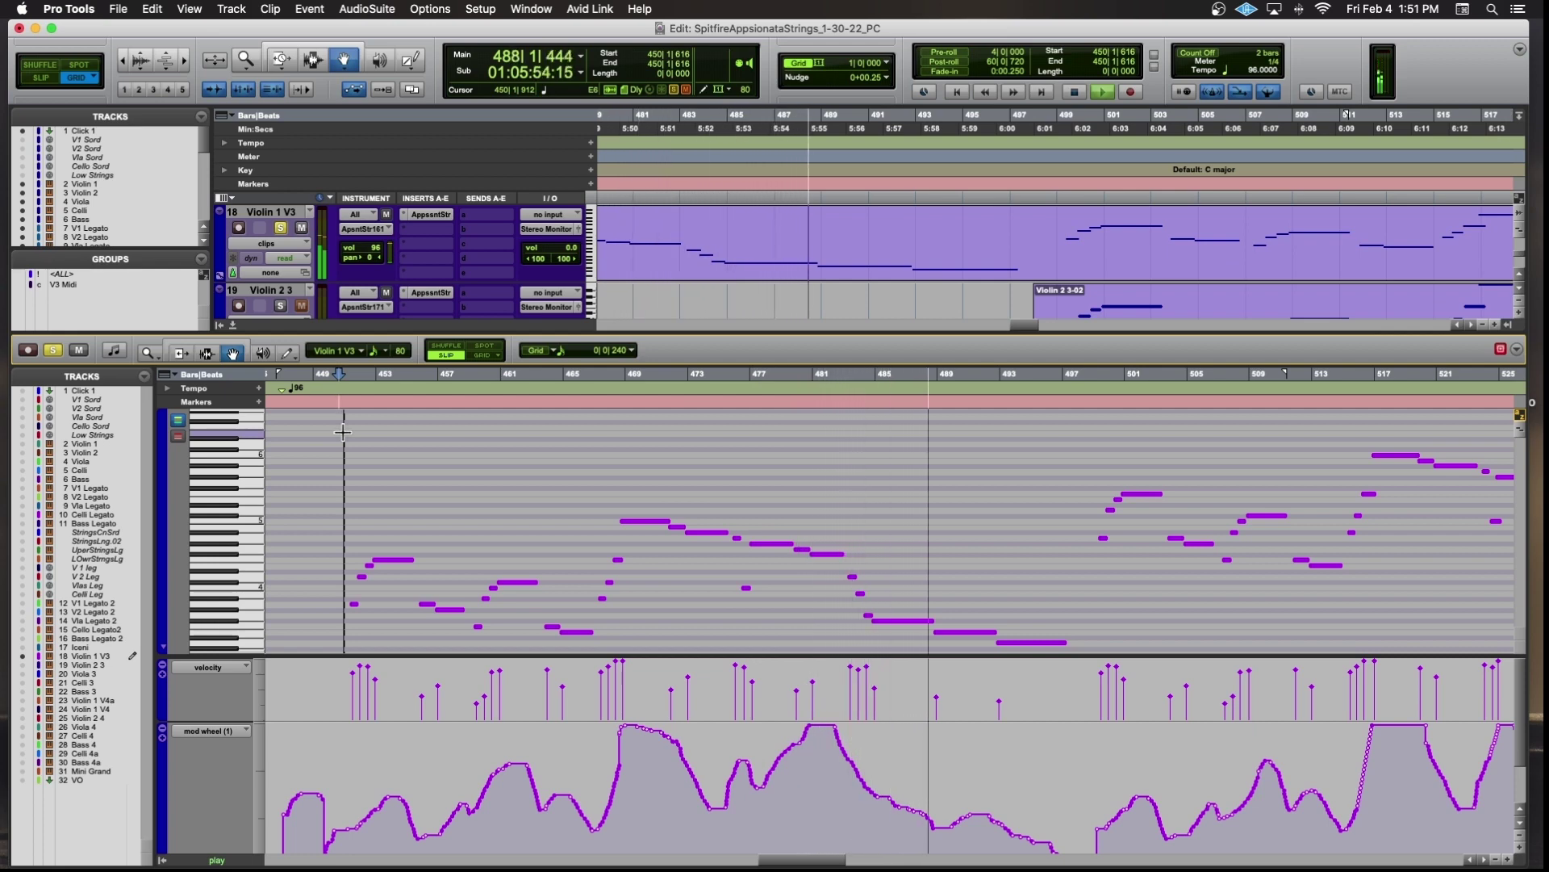
{"action": "scroll", "coordinate": [343, 432], "scroll_direction": "left", "scroll_amount": 2}
{"action": "scroll", "coordinate": [343, 432], "scroll_direction": "right", "scroll_amount": 8}
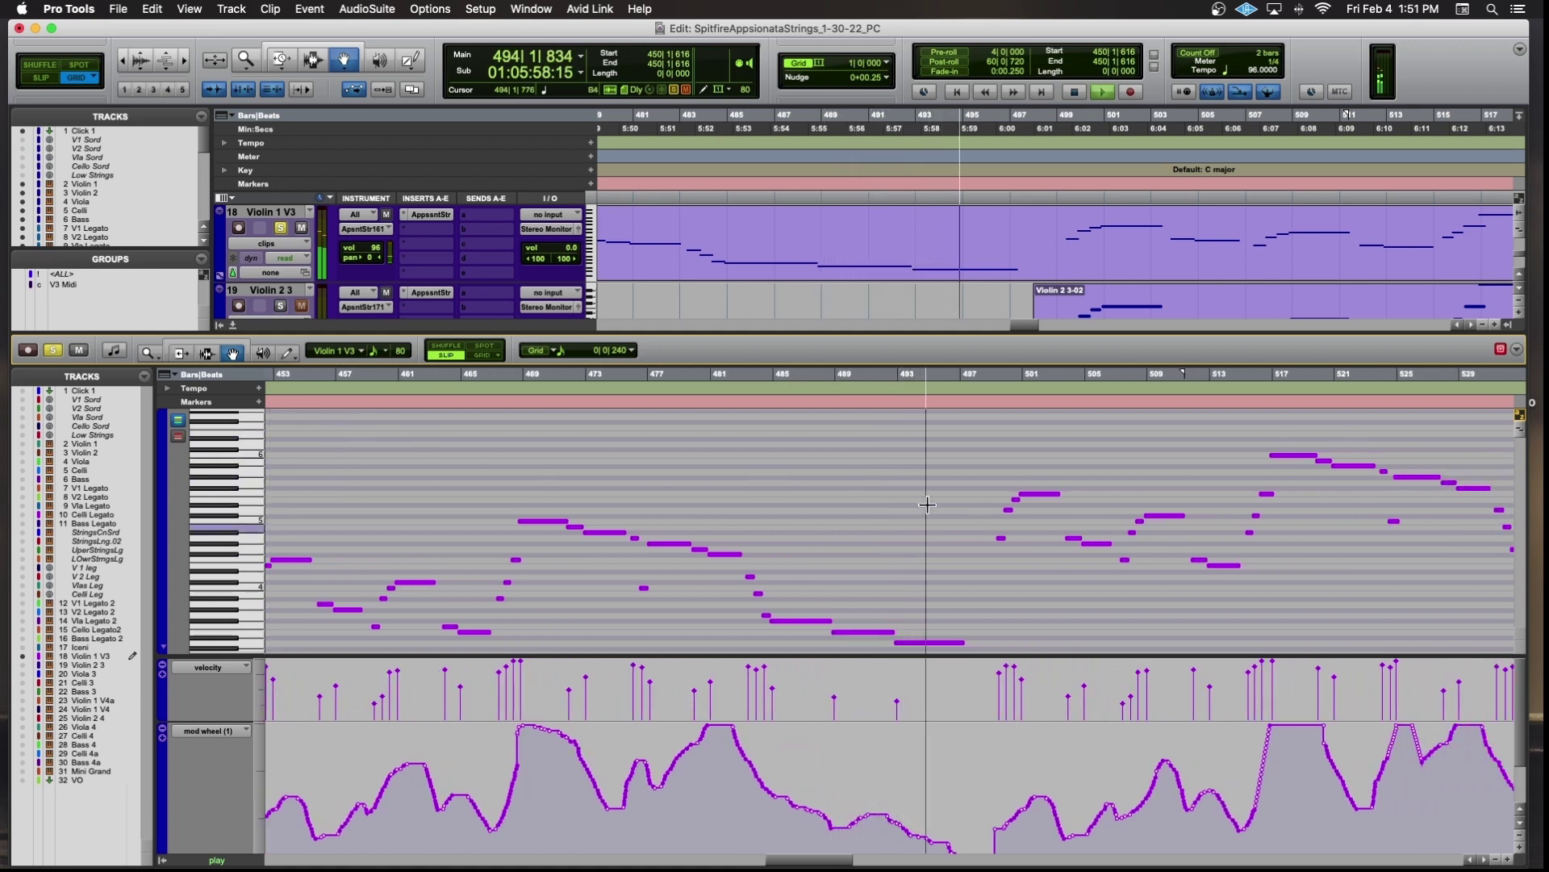
{"action": "key", "text": "space"}
Select the long low note at bar 492 that ends Violin 1 V3's first phrase to inspect its pitch.
{"action": "left_click", "coordinate": [920, 568]}
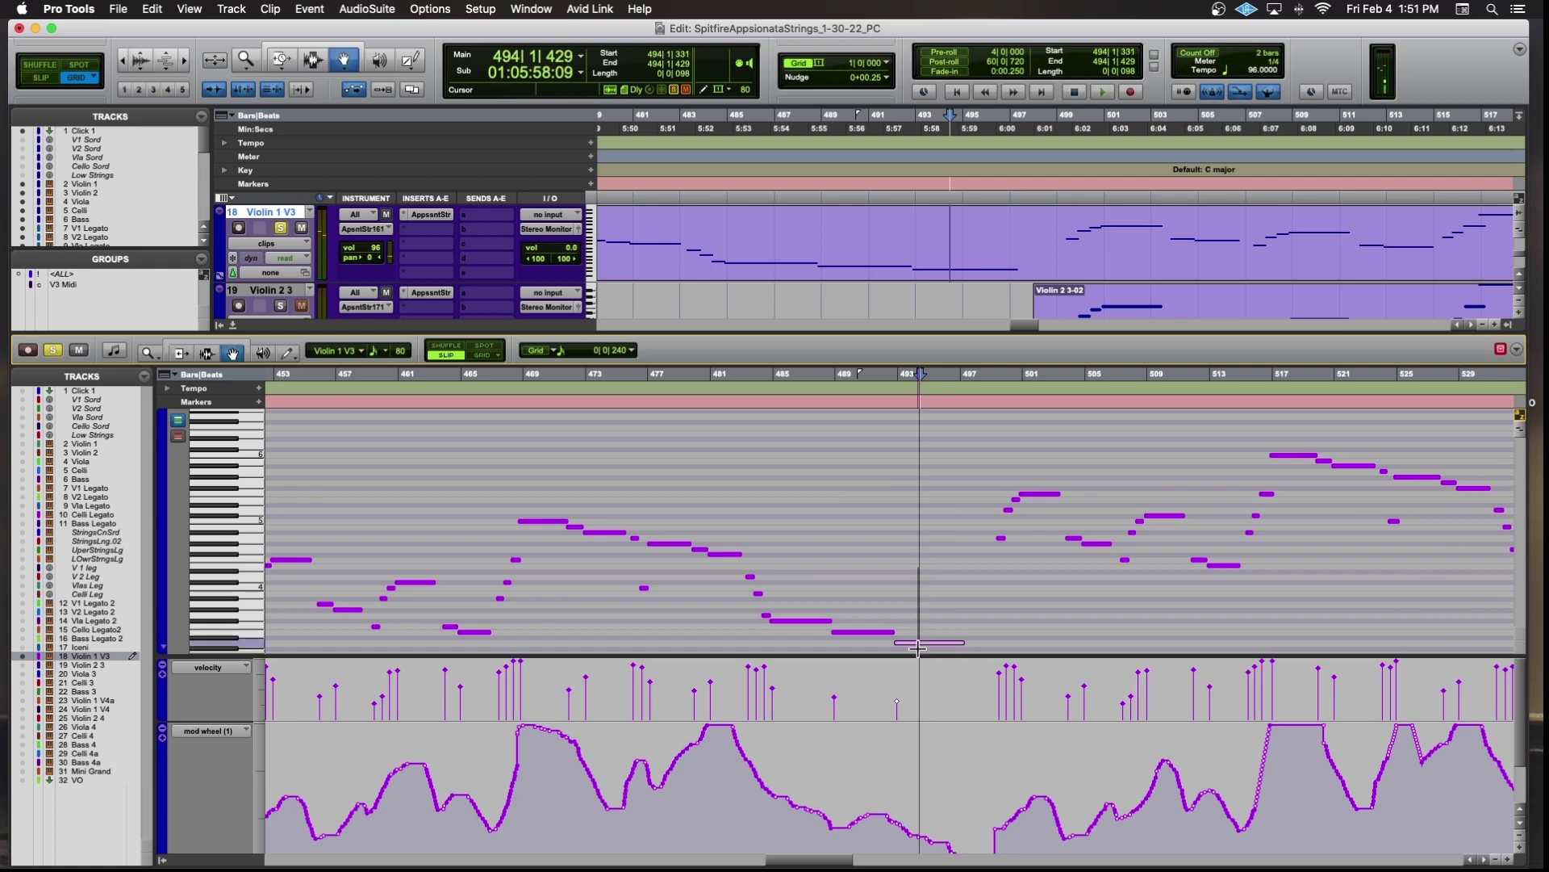
{"action": "left_click", "coordinate": [928, 643]}
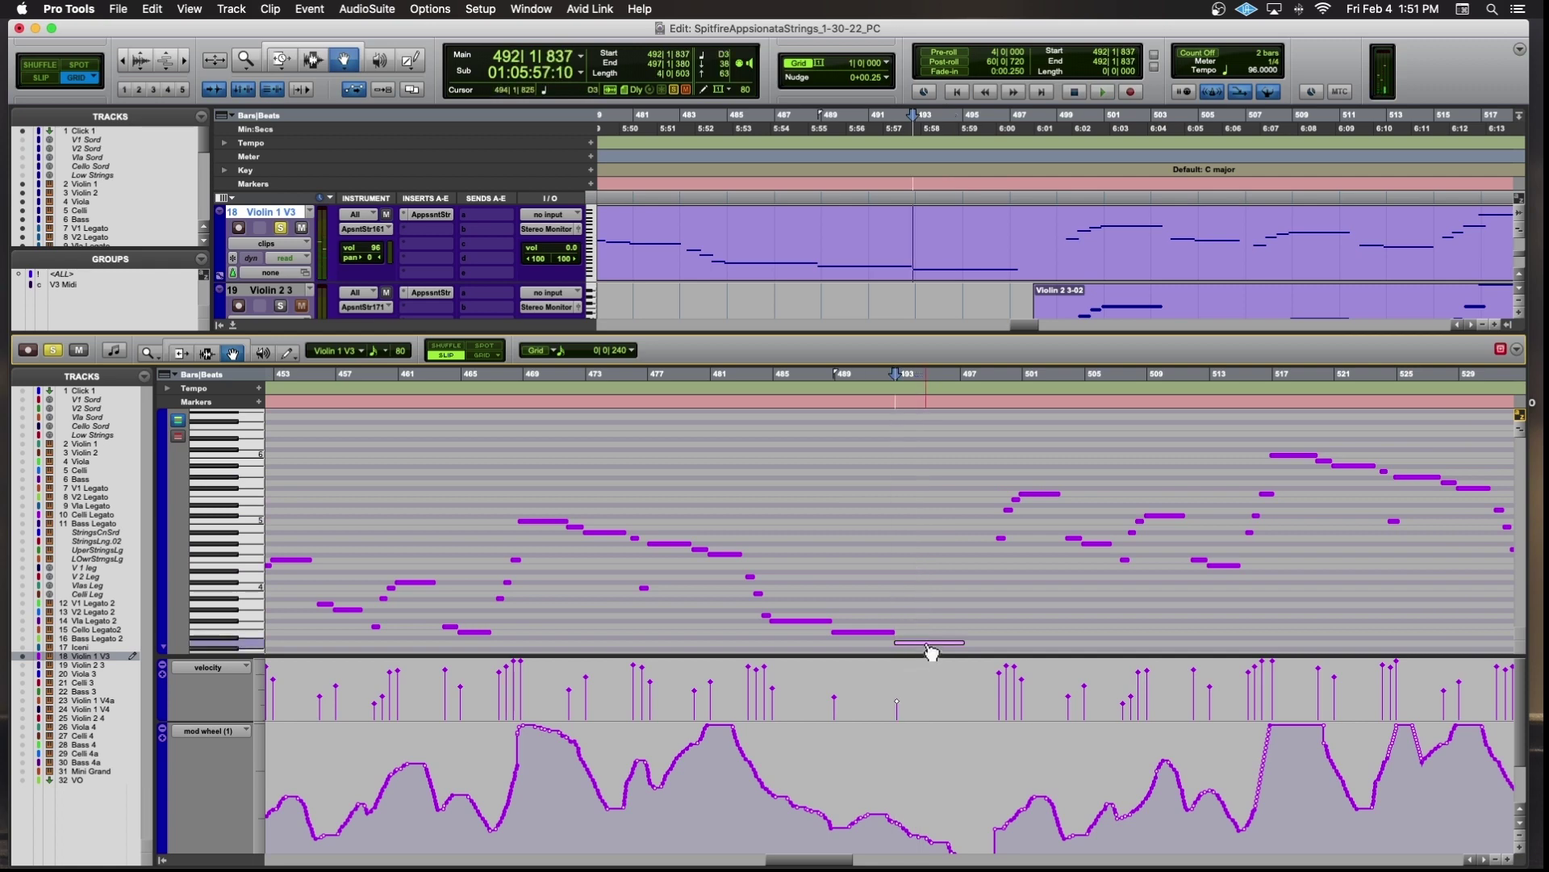
{"action": "scroll", "coordinate": [686, 565], "scroll_direction": "left", "scroll_amount": 10}
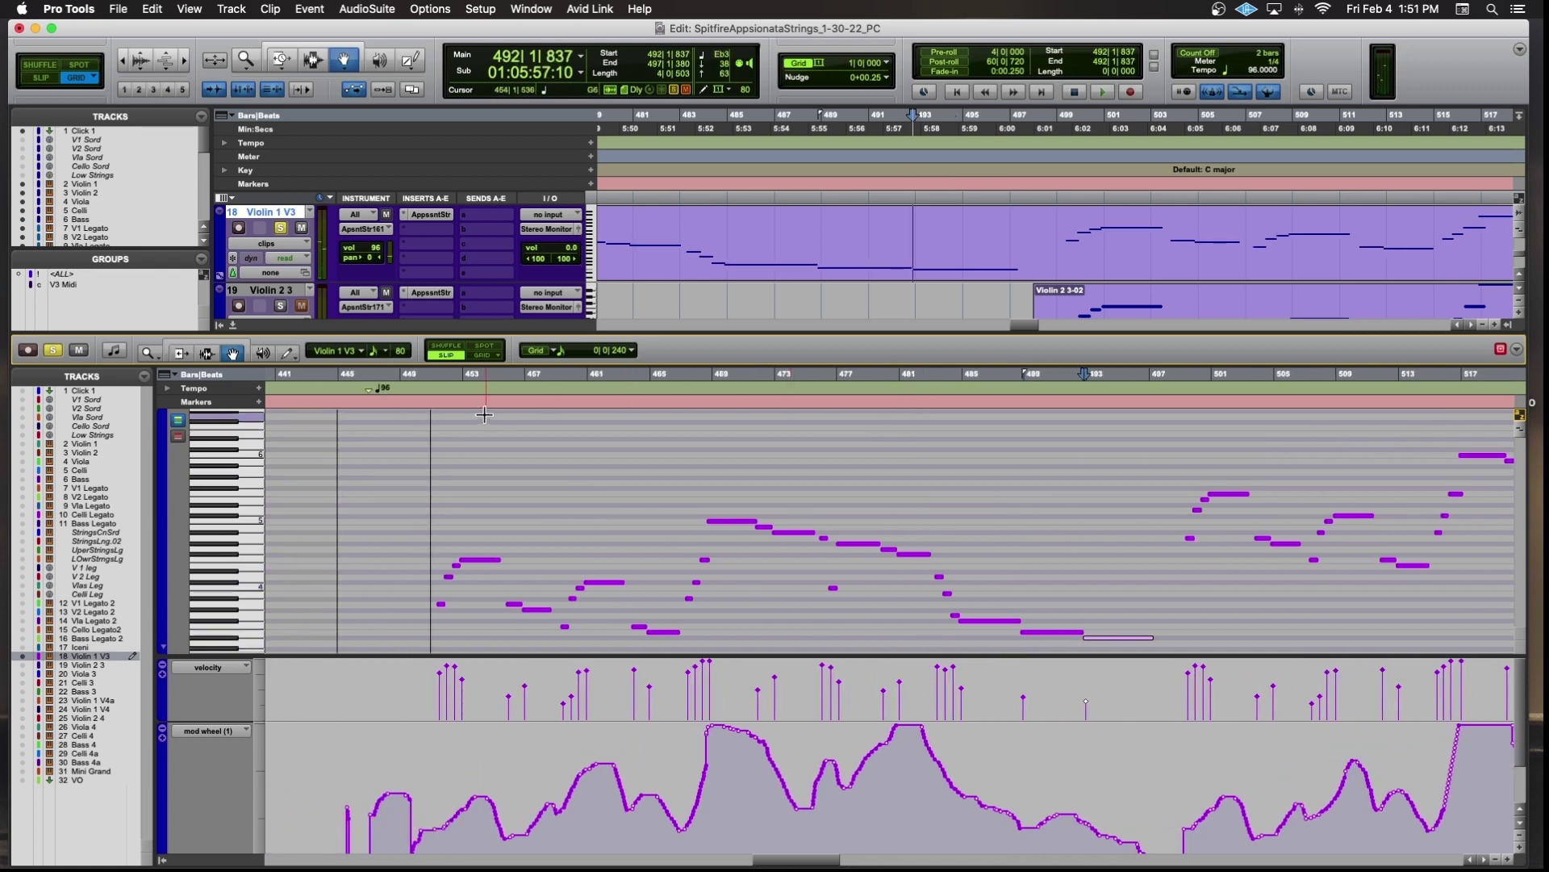
Move the playback start from bar 450 to bar 466 and play the soloed Violin 1 V3 melody from there.
{"action": "left_click", "coordinate": [428, 406]}
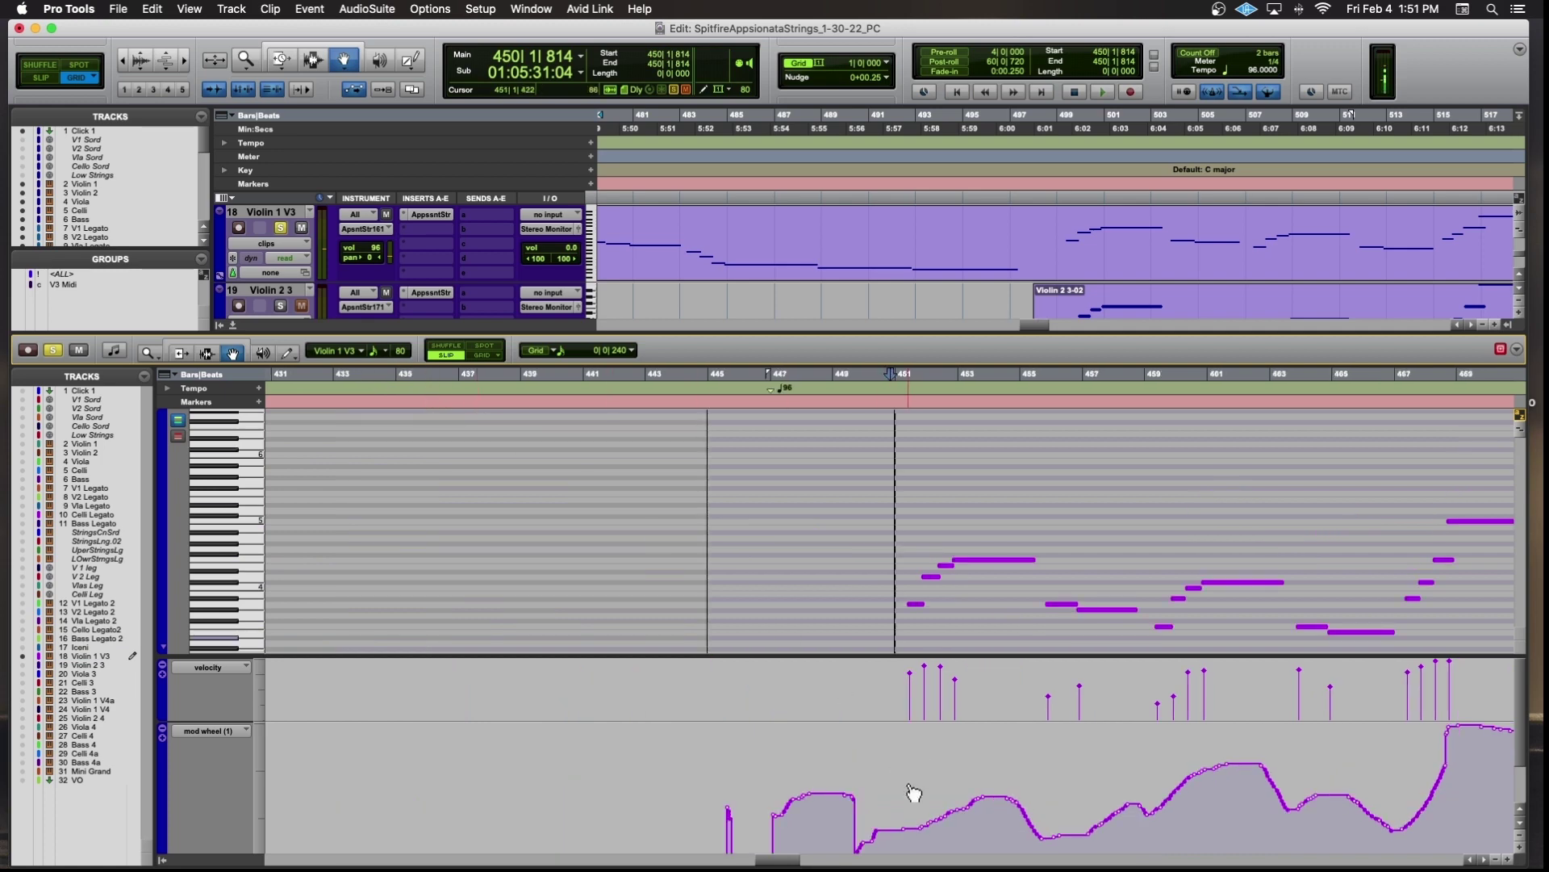
{"action": "scroll", "coordinate": [900, 813], "scroll_direction": "right", "scroll_amount": 6}
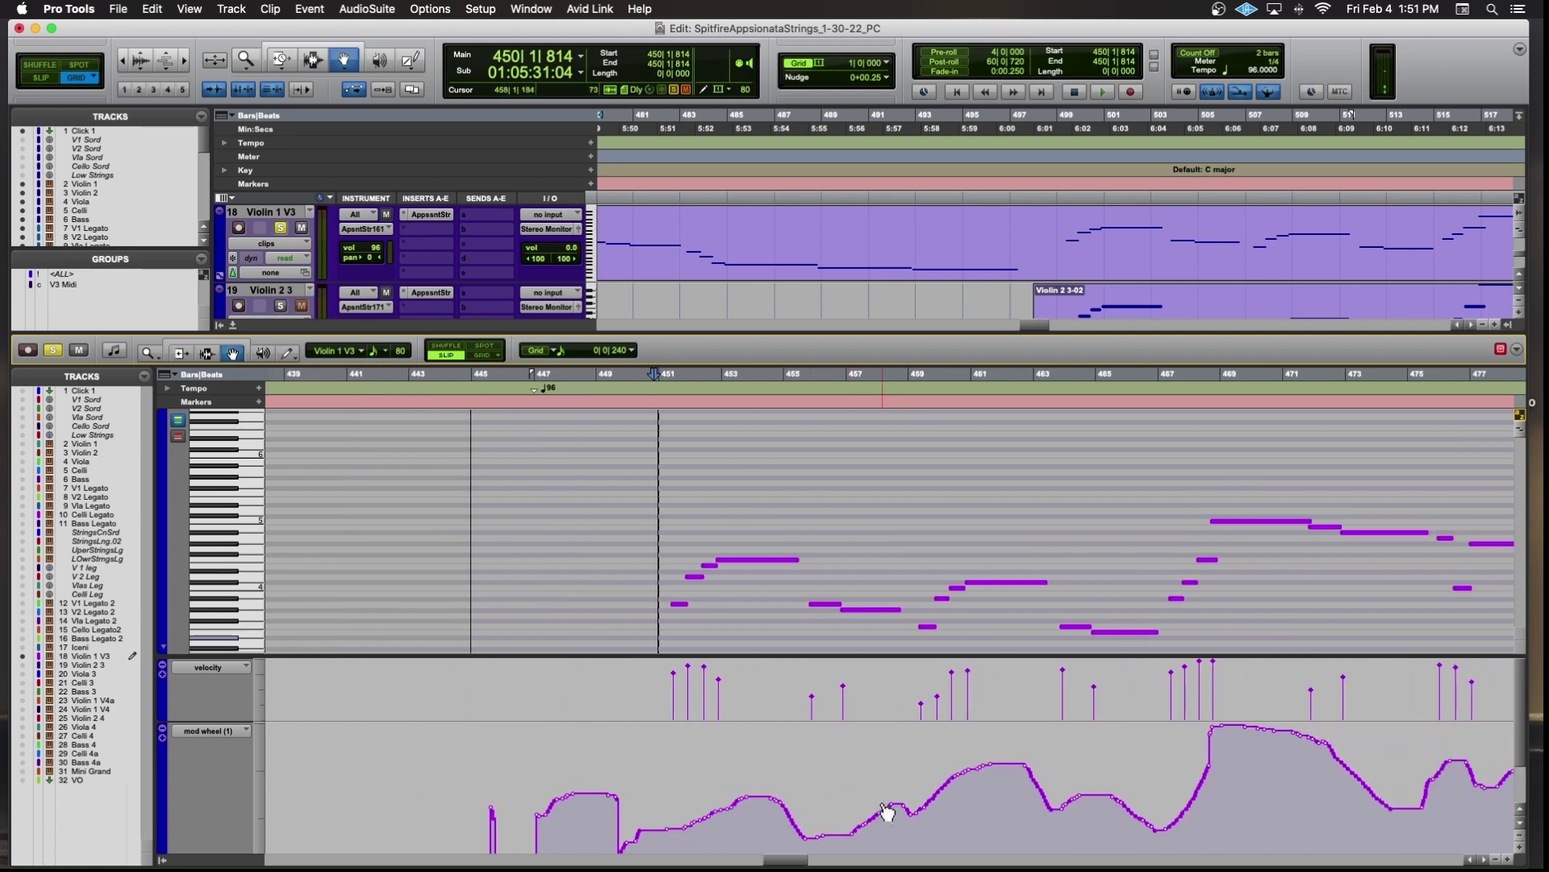
{"action": "scroll", "coordinate": [888, 811], "scroll_direction": "right", "scroll_amount": 10}
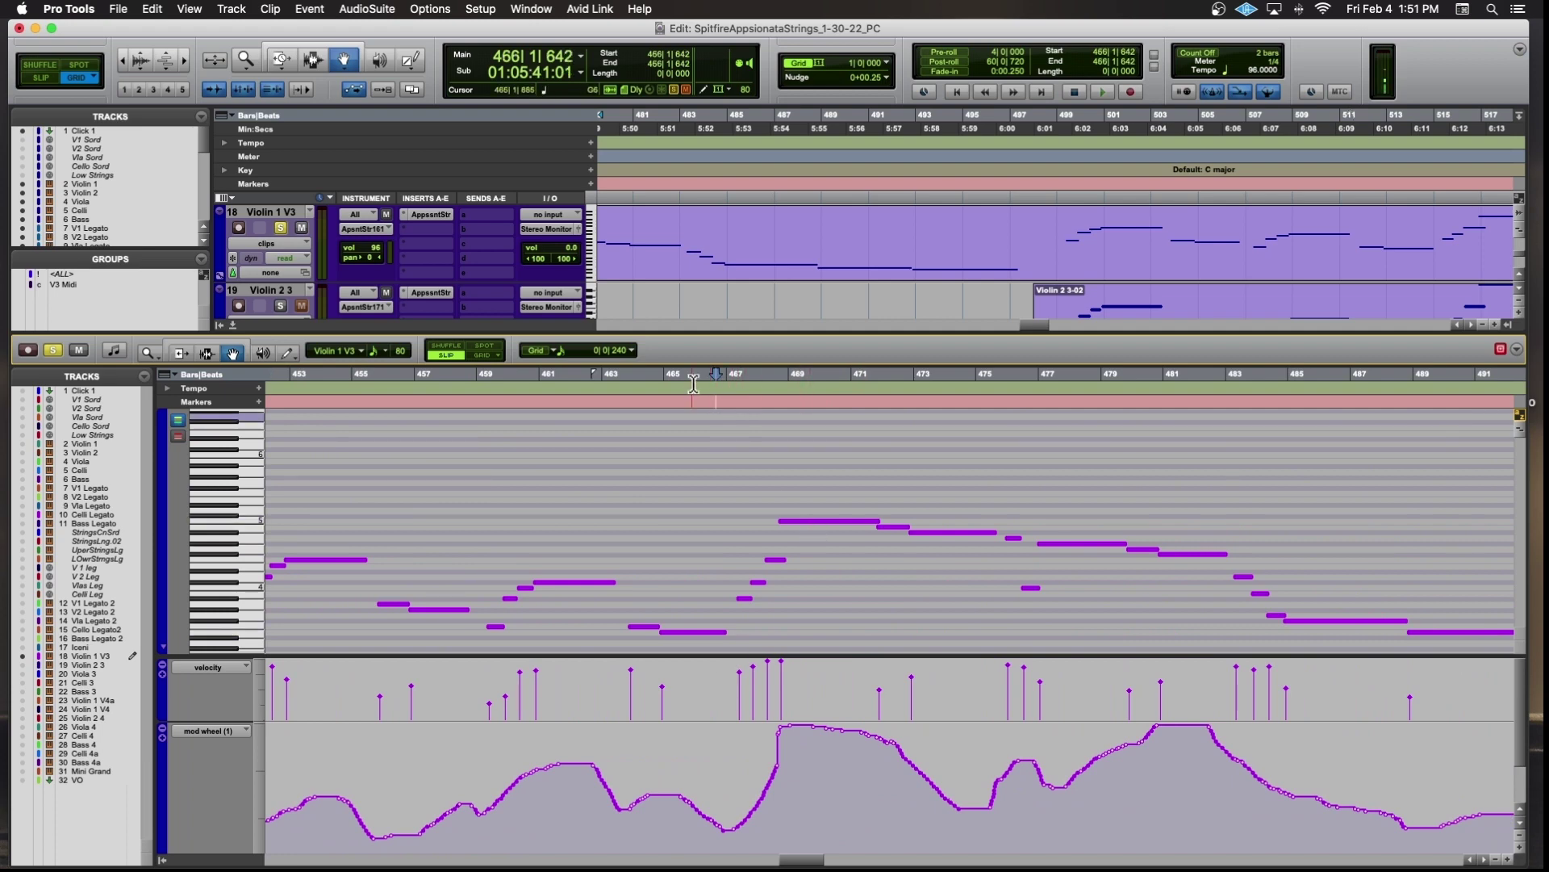
{"action": "key", "text": "space"}
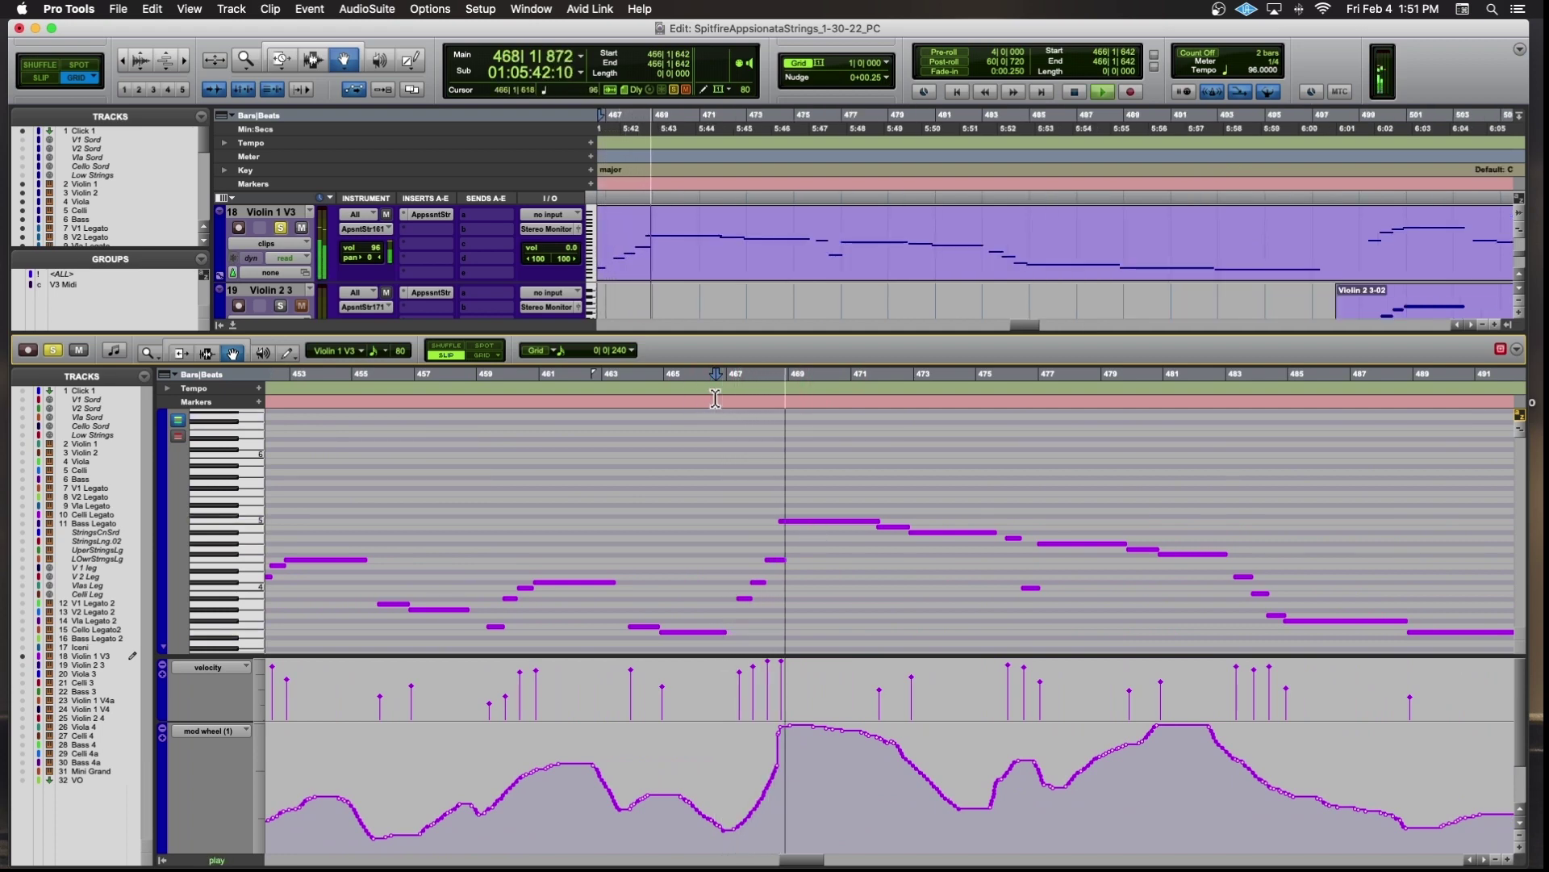
{"action": "key", "text": "space"}
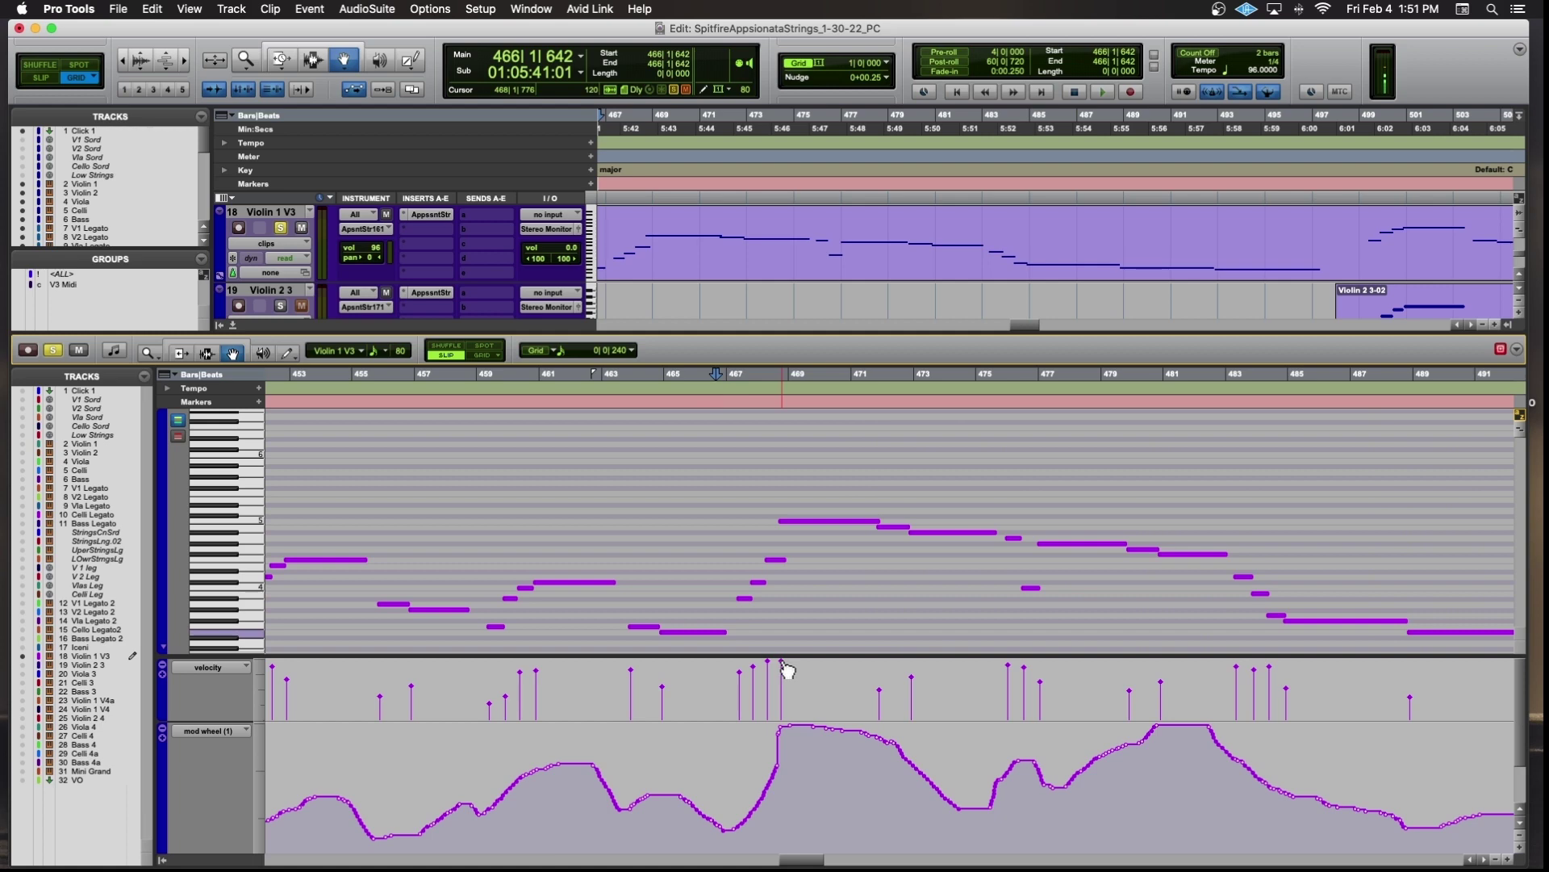
Examine Violin 1 V3's velocity and mod wheel data around bar 468 up close and replay the passage from bar 466.
{"action": "key", "text": "t"}
{"action": "key", "text": "t"}
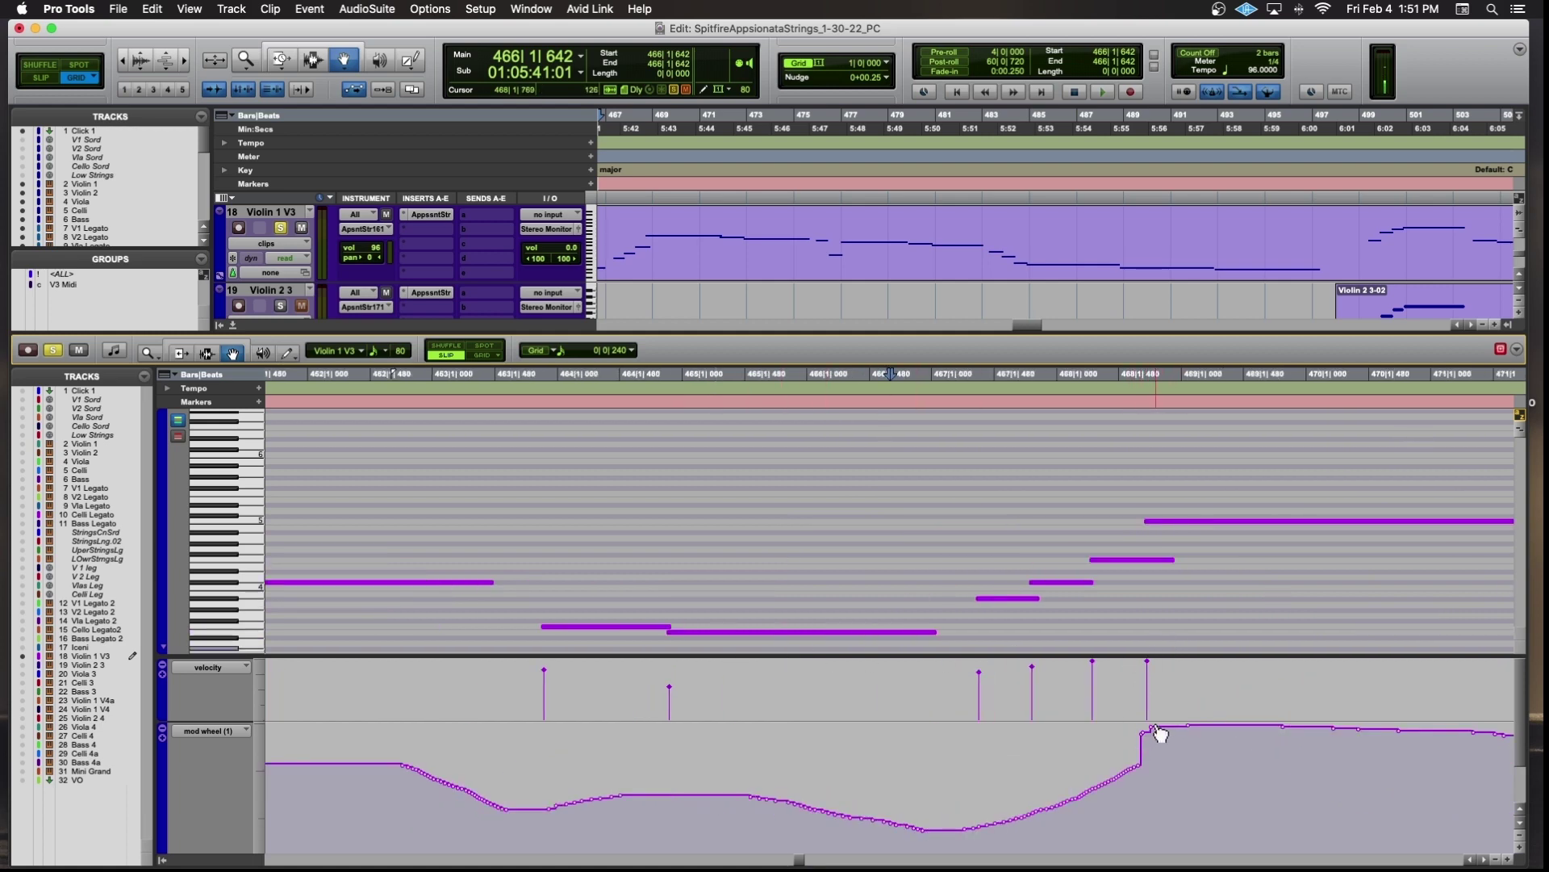
{"action": "key", "text": "space"}
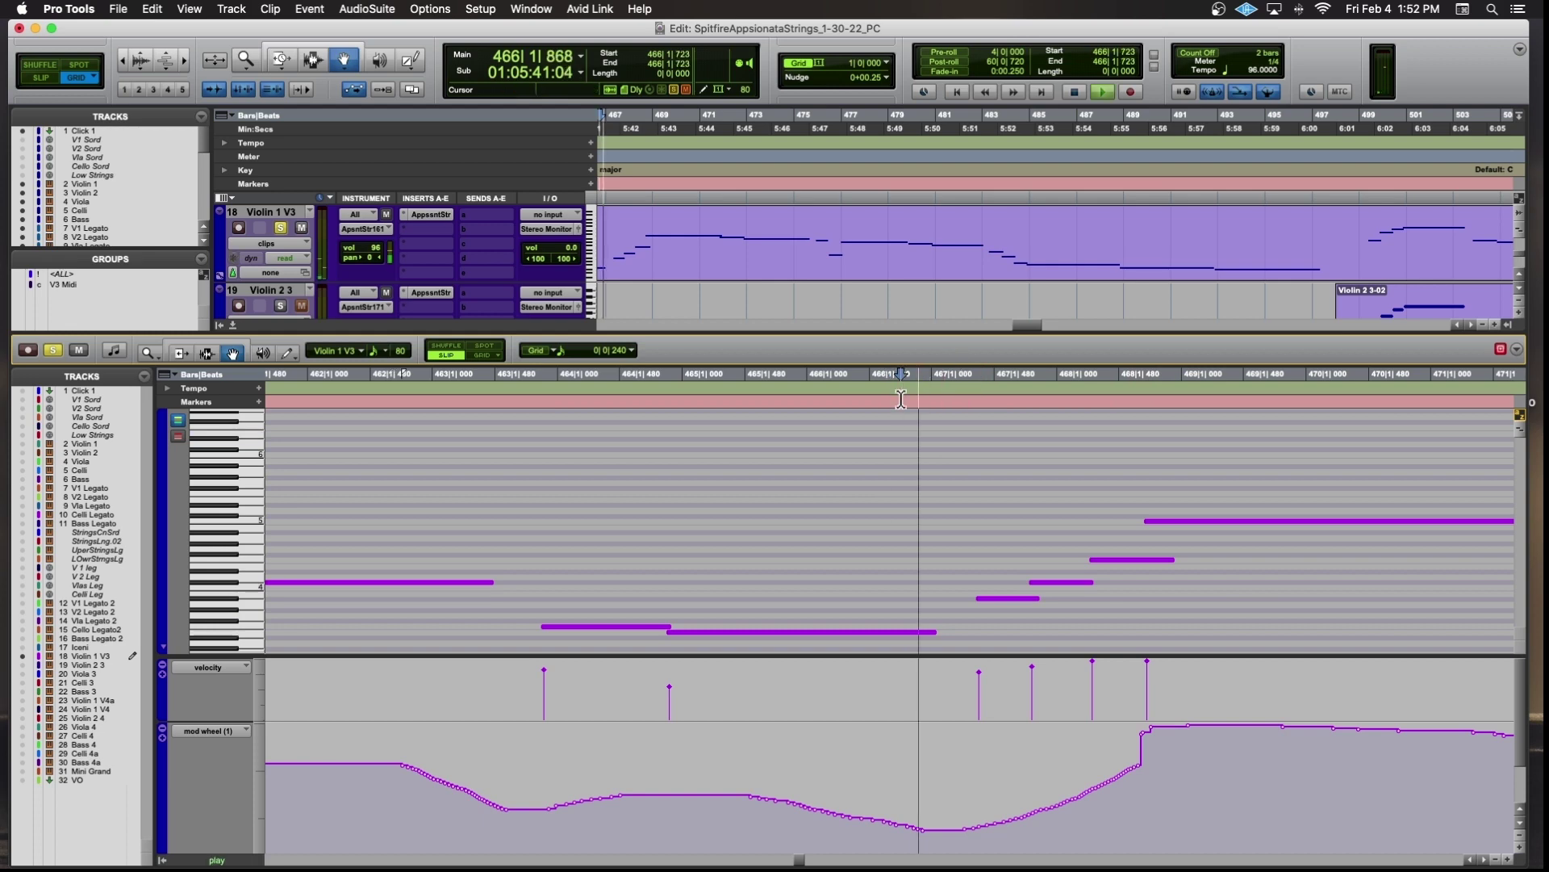
{"action": "key", "text": "r"}
{"action": "key", "text": "r"}
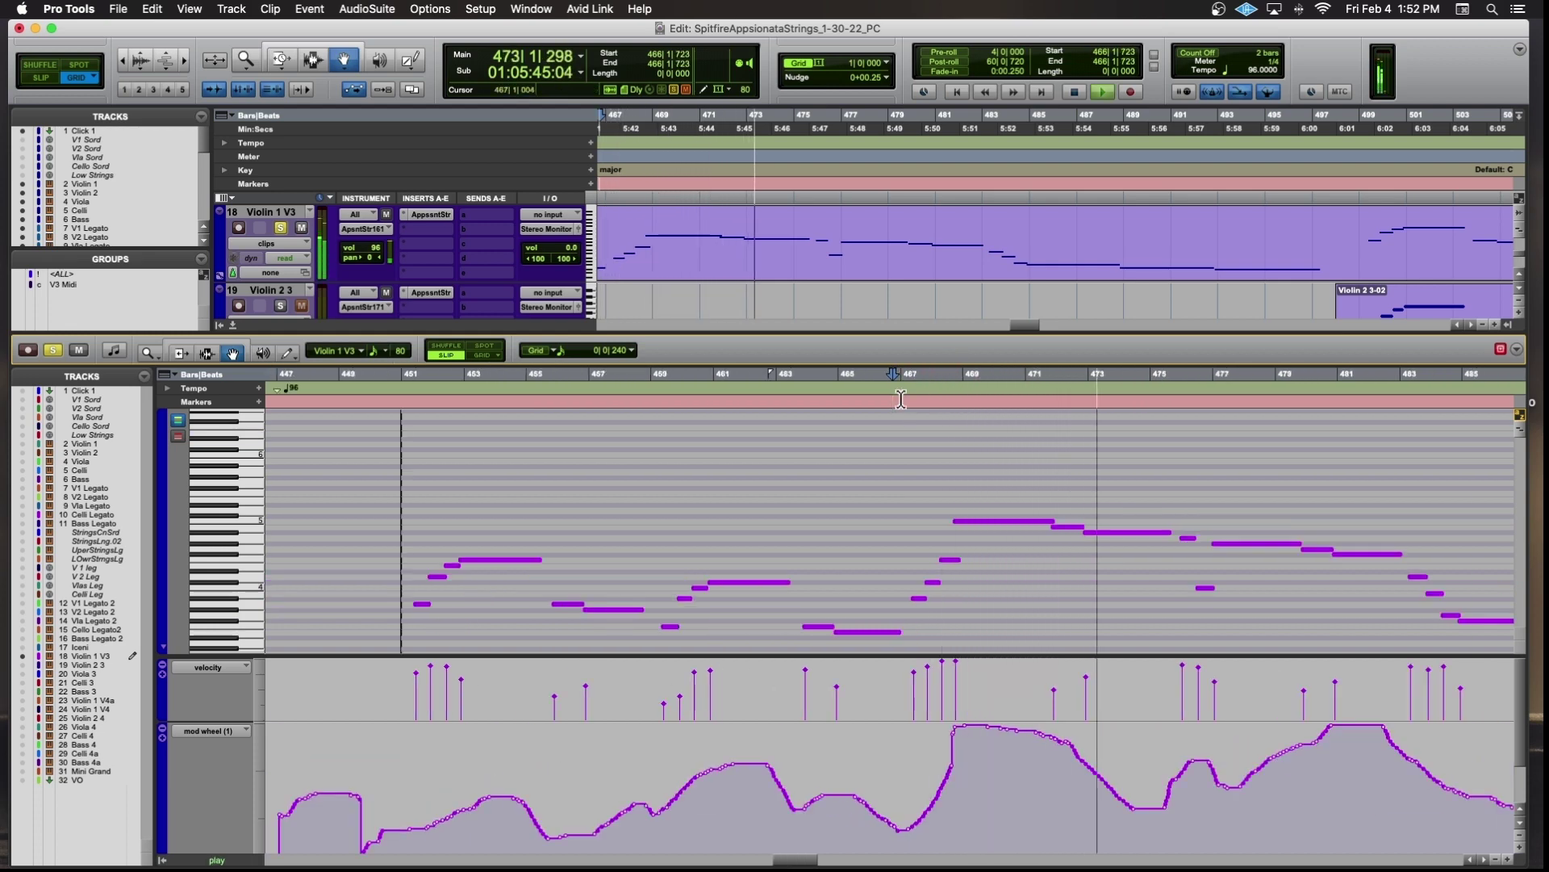
{"action": "key", "text": "space"}
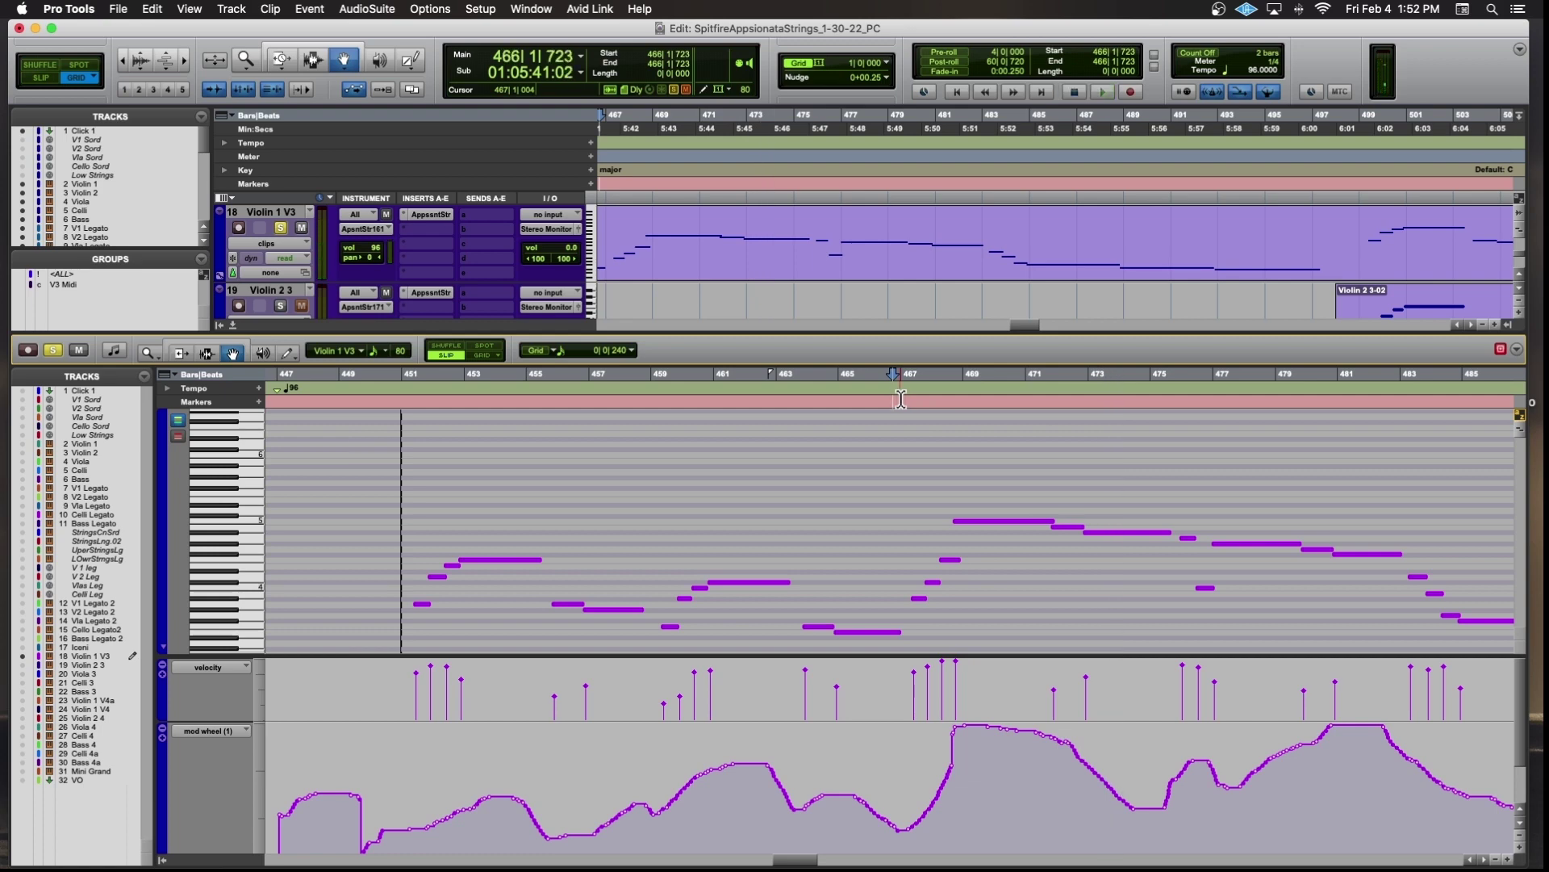
Replay Violin 1 V3's climb to the high note from bar 466 to bar 474 and turn off the track's solo.
{"action": "key", "text": "space"}
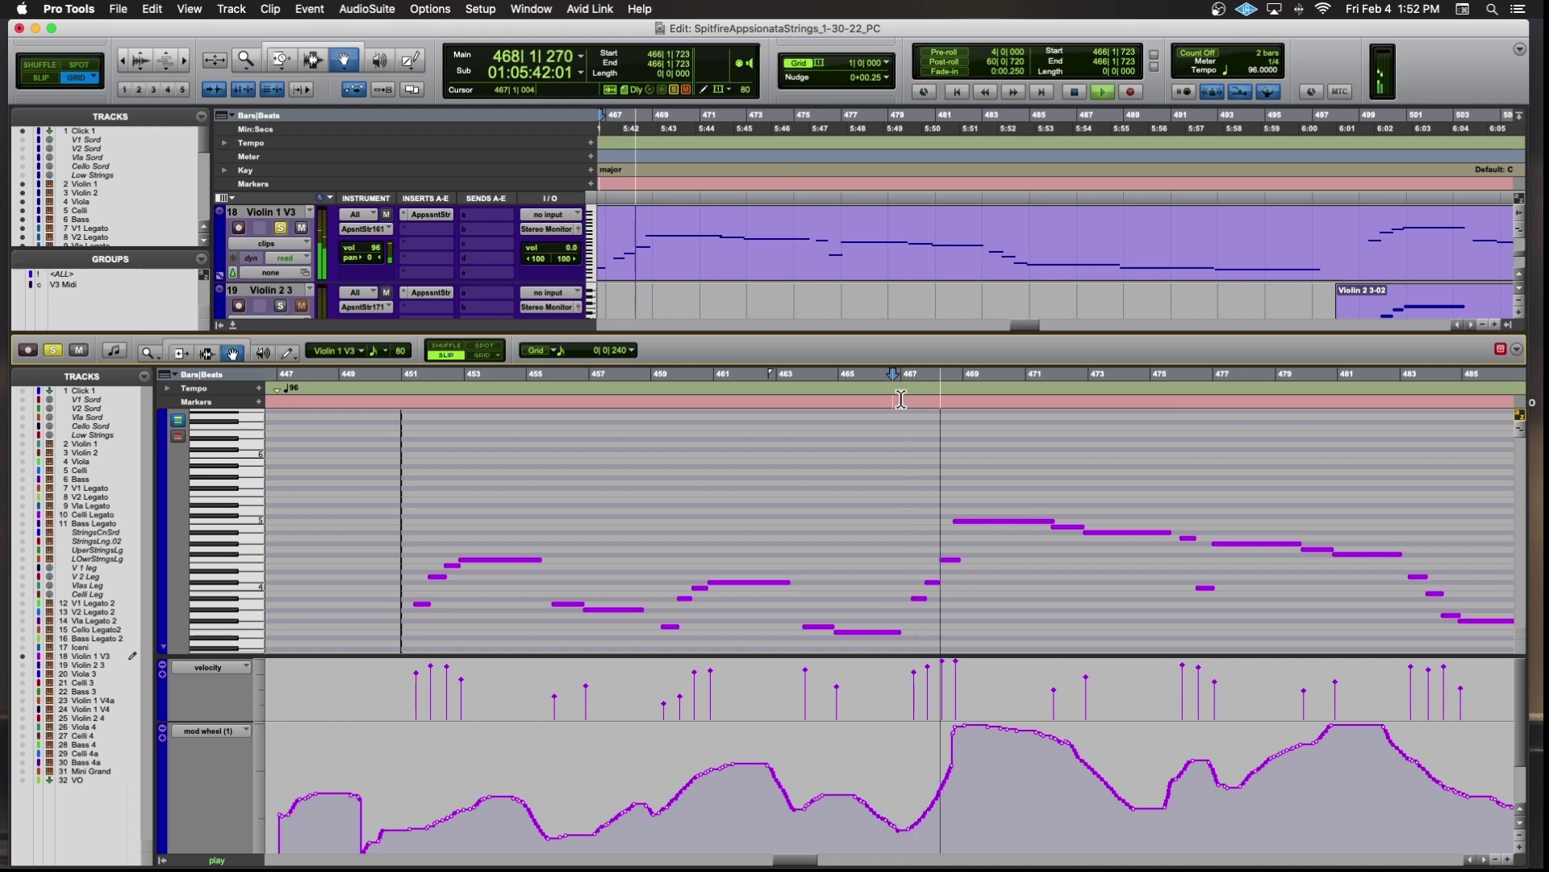
{"action": "key", "text": "r"}
{"action": "key", "text": "r"}
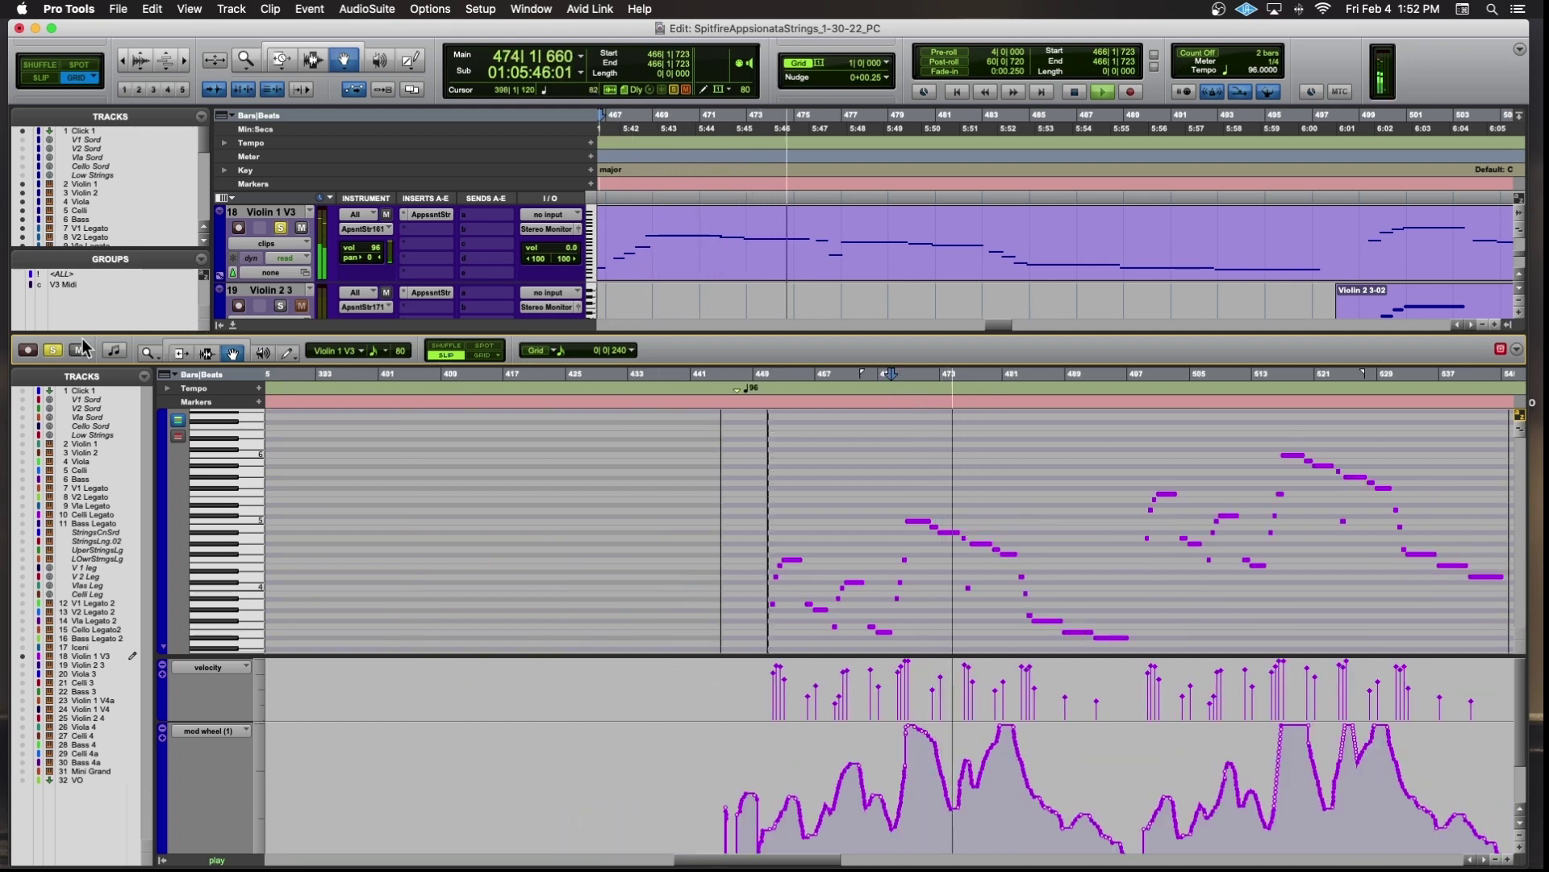
{"action": "key", "text": "space"}
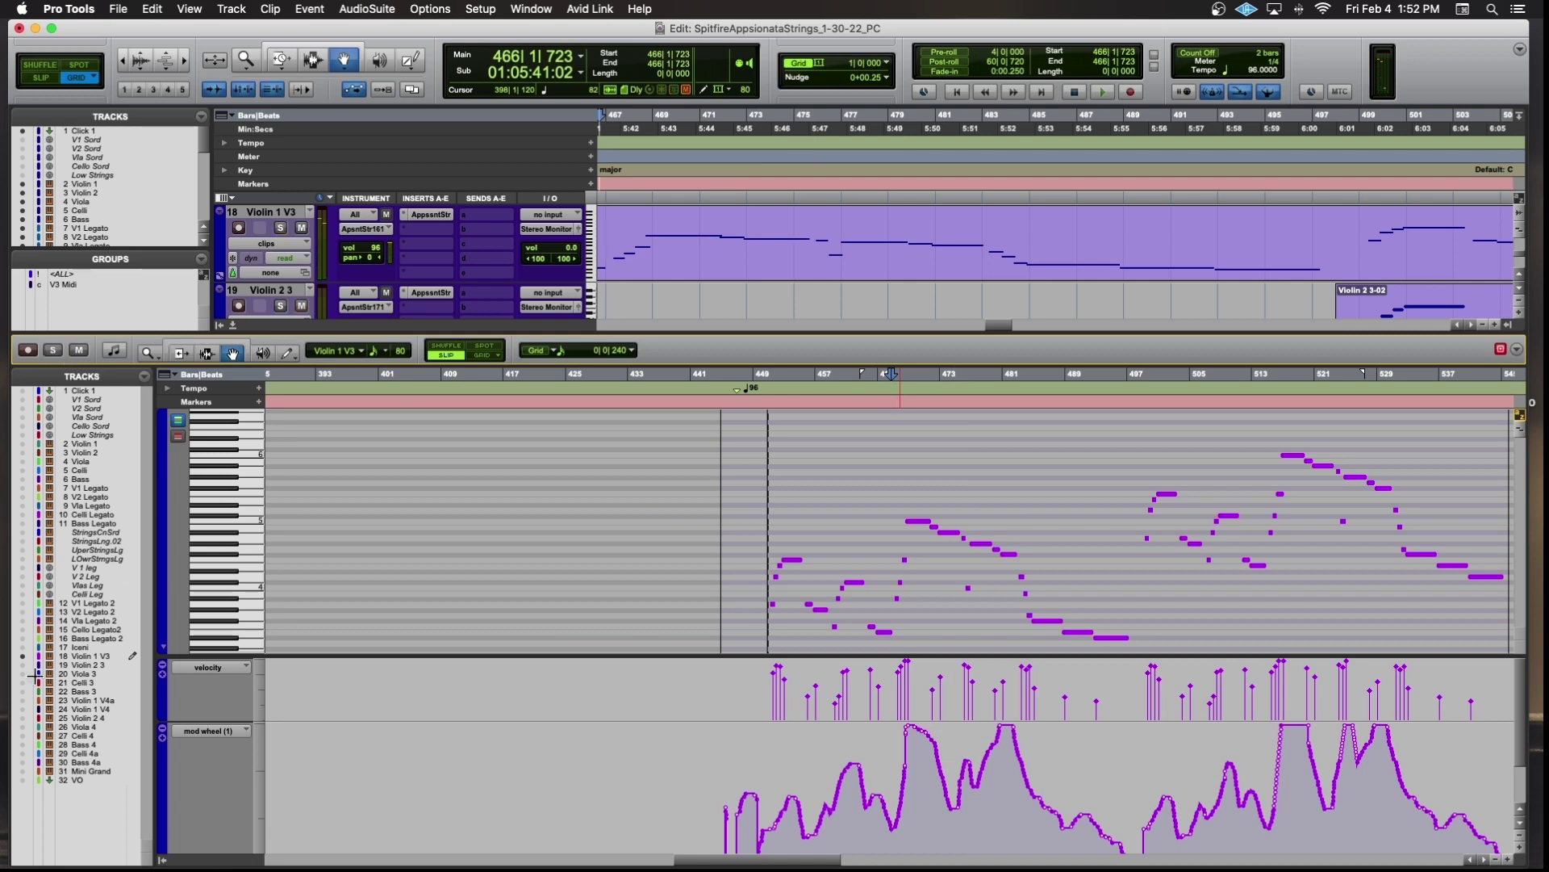
Display the Violin 2 3 notes, solo the track and set the playback start at bar 498.
{"action": "left_click", "coordinate": [24, 664]}
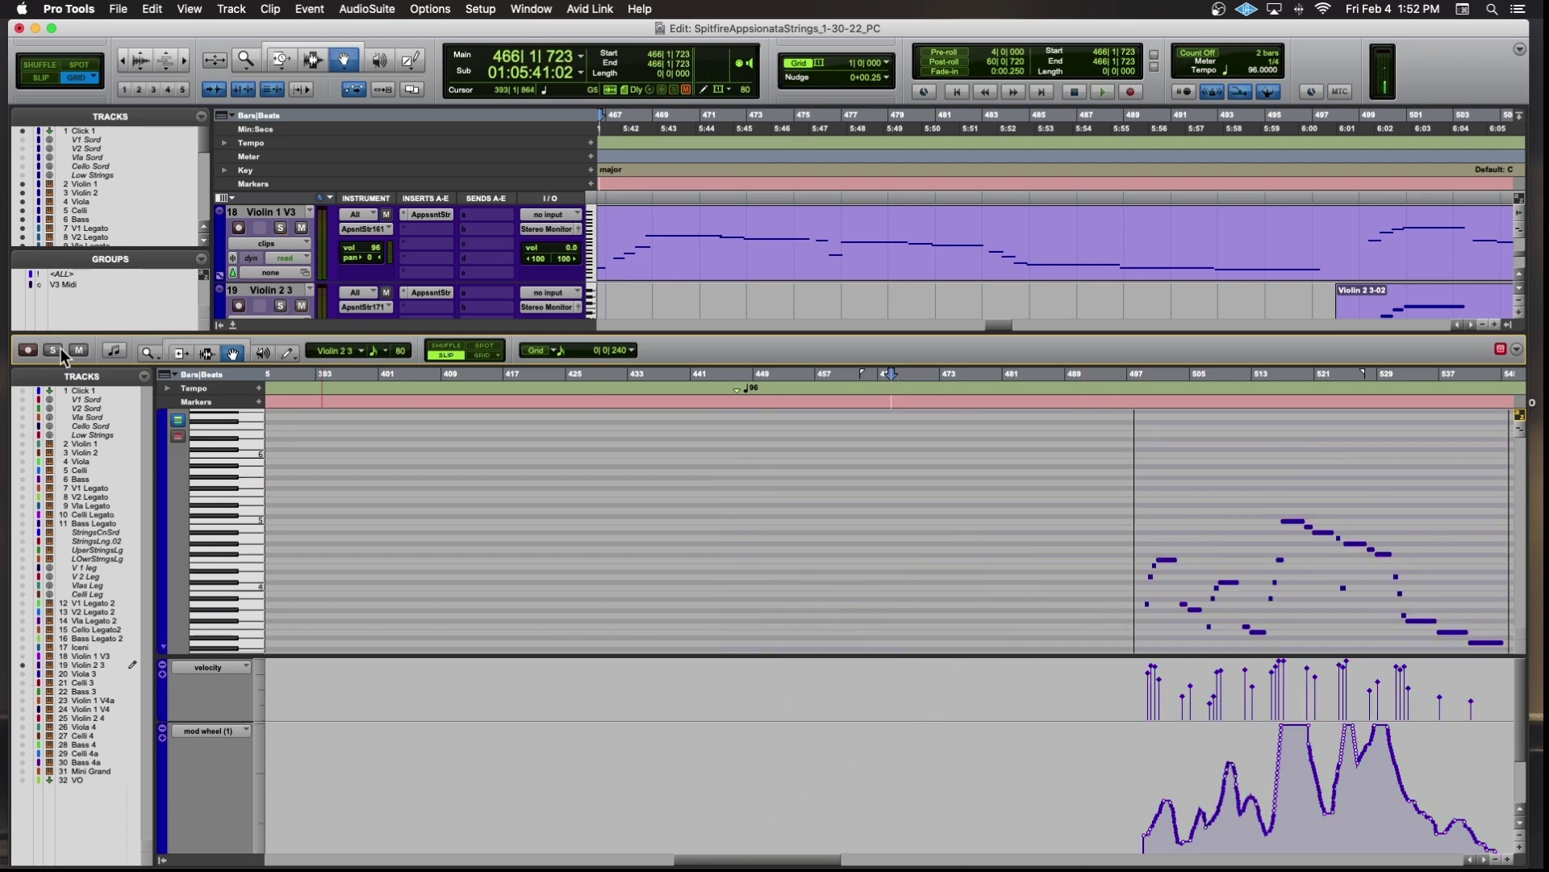
{"action": "scroll", "coordinate": [1308, 471], "scroll_direction": "right", "scroll_amount": 5}
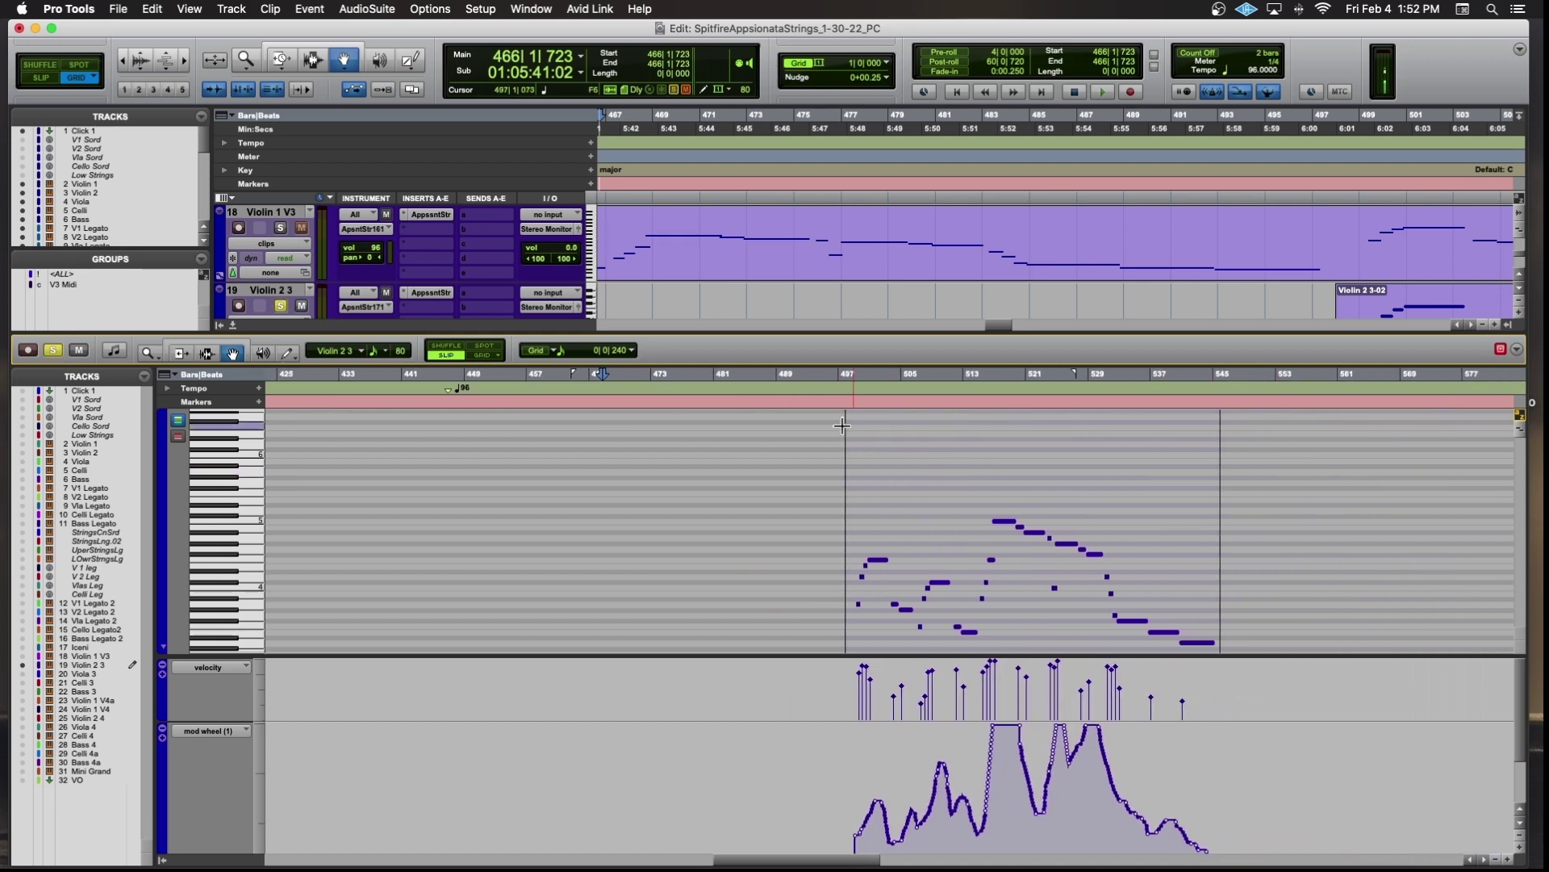
{"action": "left_click", "coordinate": [849, 408]}
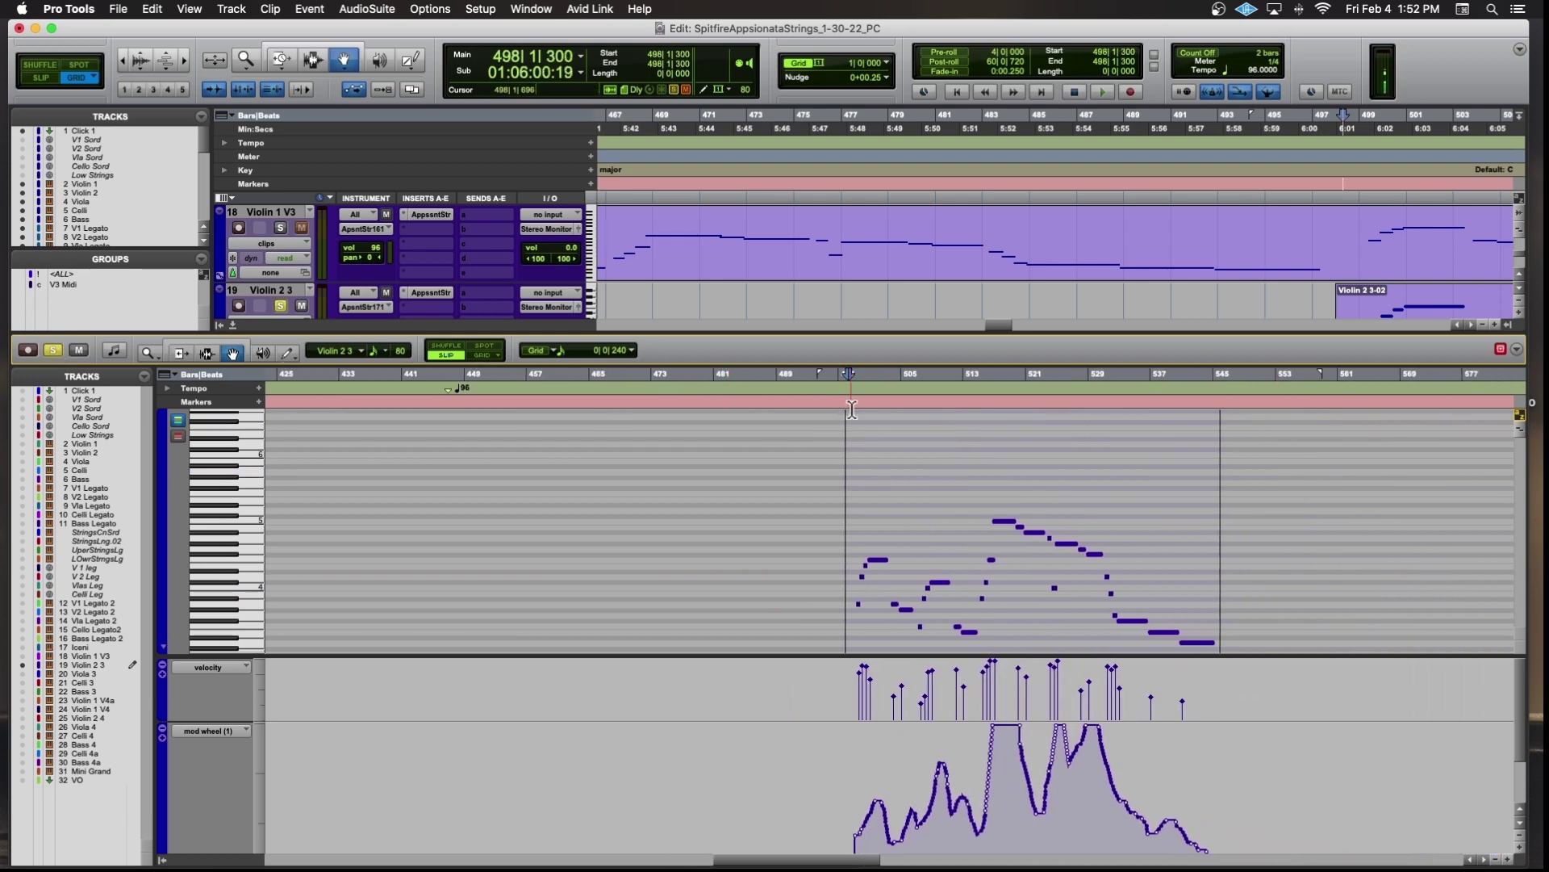
Play the soloed Violin 2 3 line from bar 498 through its descending ending.
{"action": "key", "text": "super+bracketright"}
{"action": "key", "text": "super+bracketright"}
{"action": "key", "text": "space"}
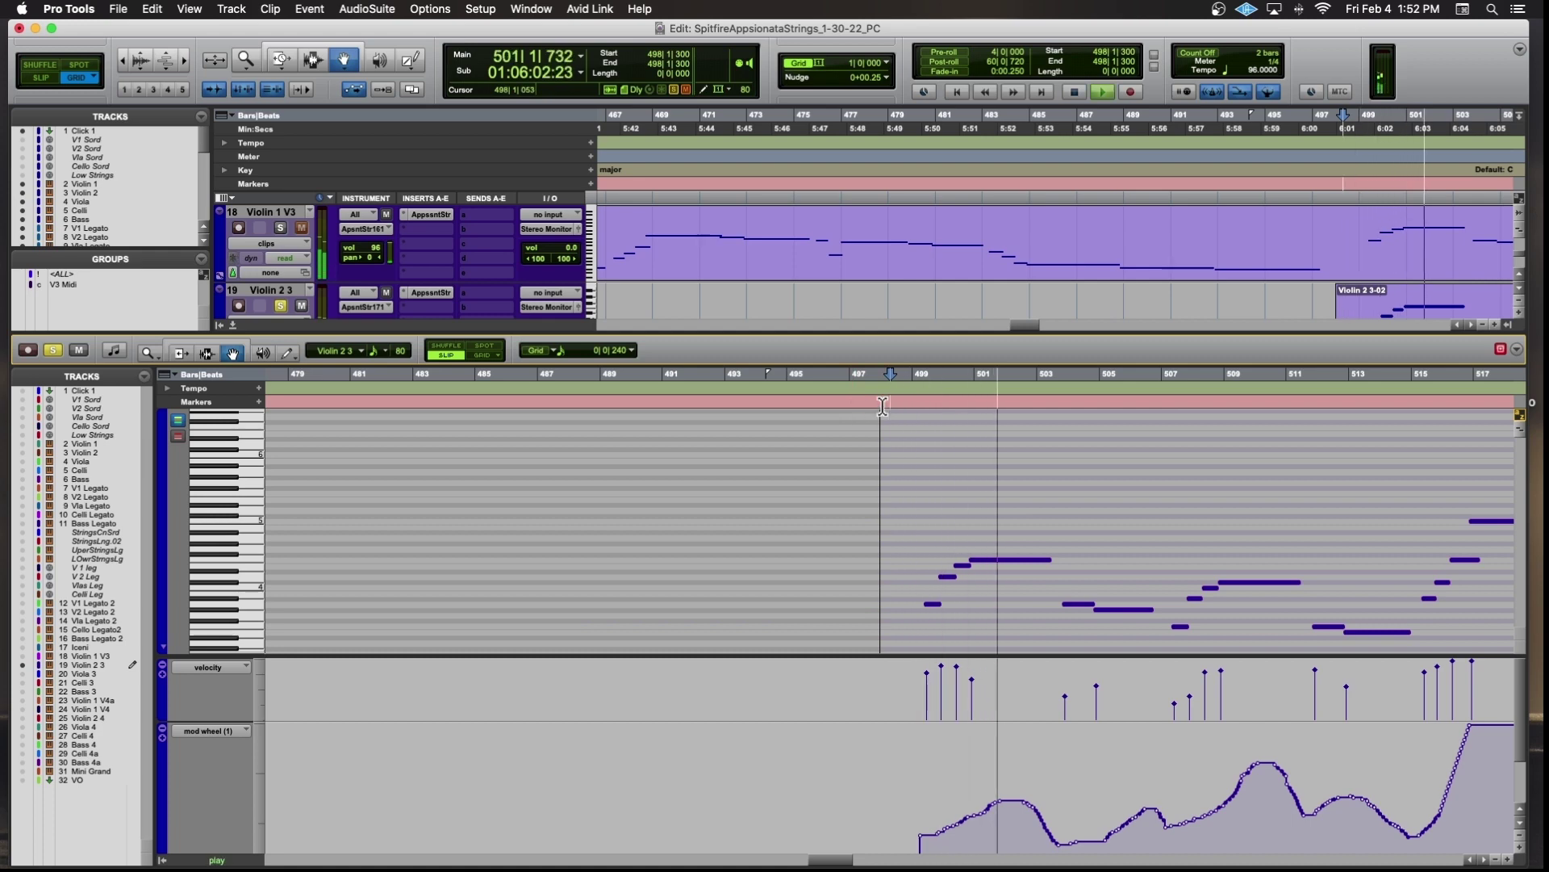
{"action": "key", "text": "space"}
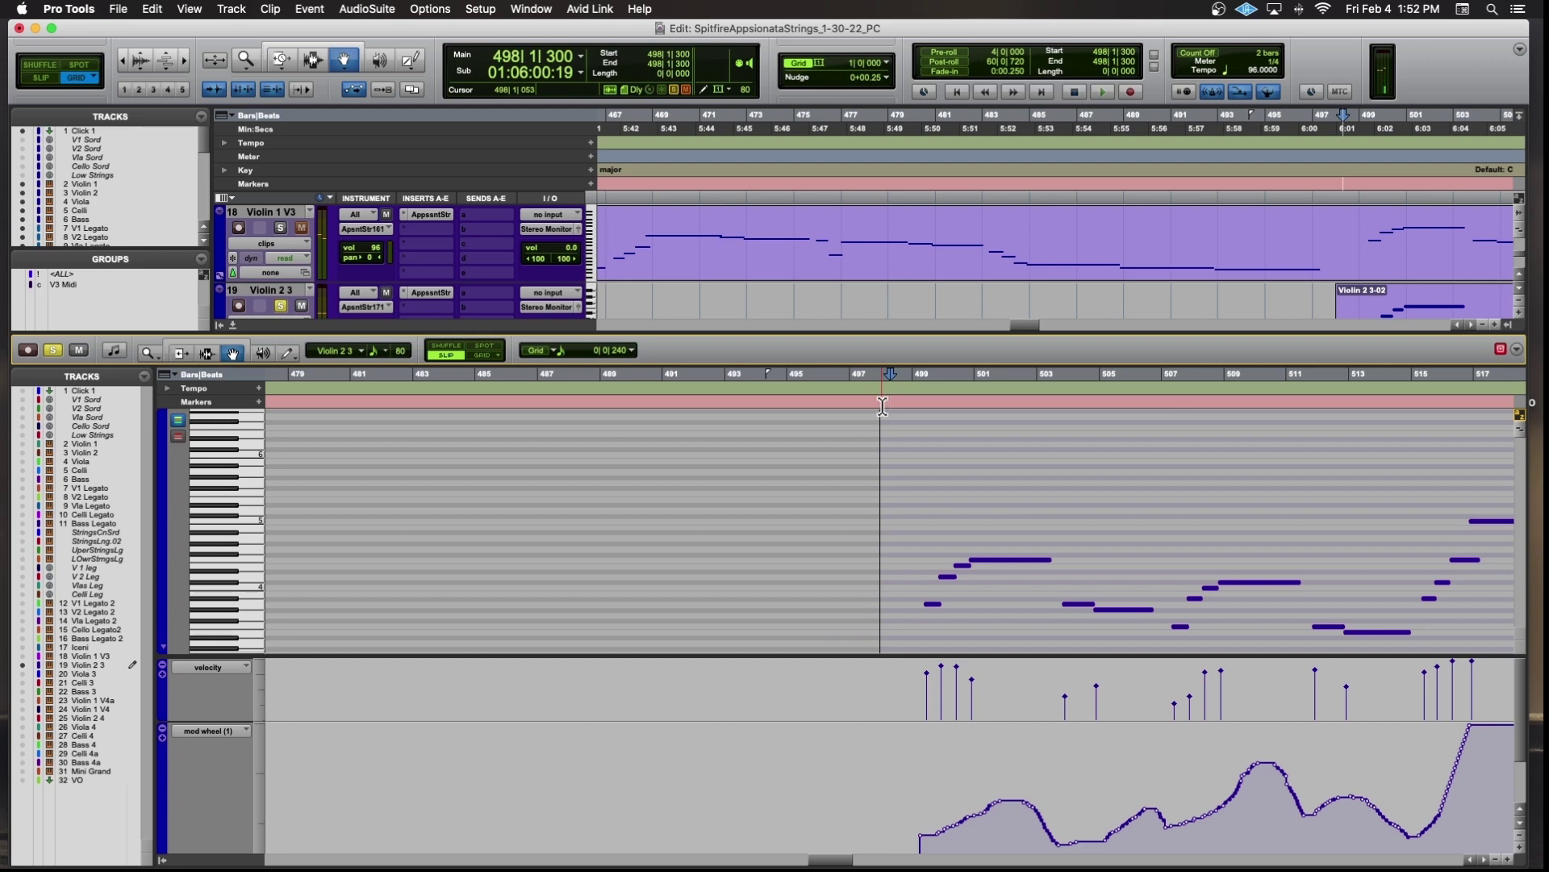
{"action": "key", "text": "space"}
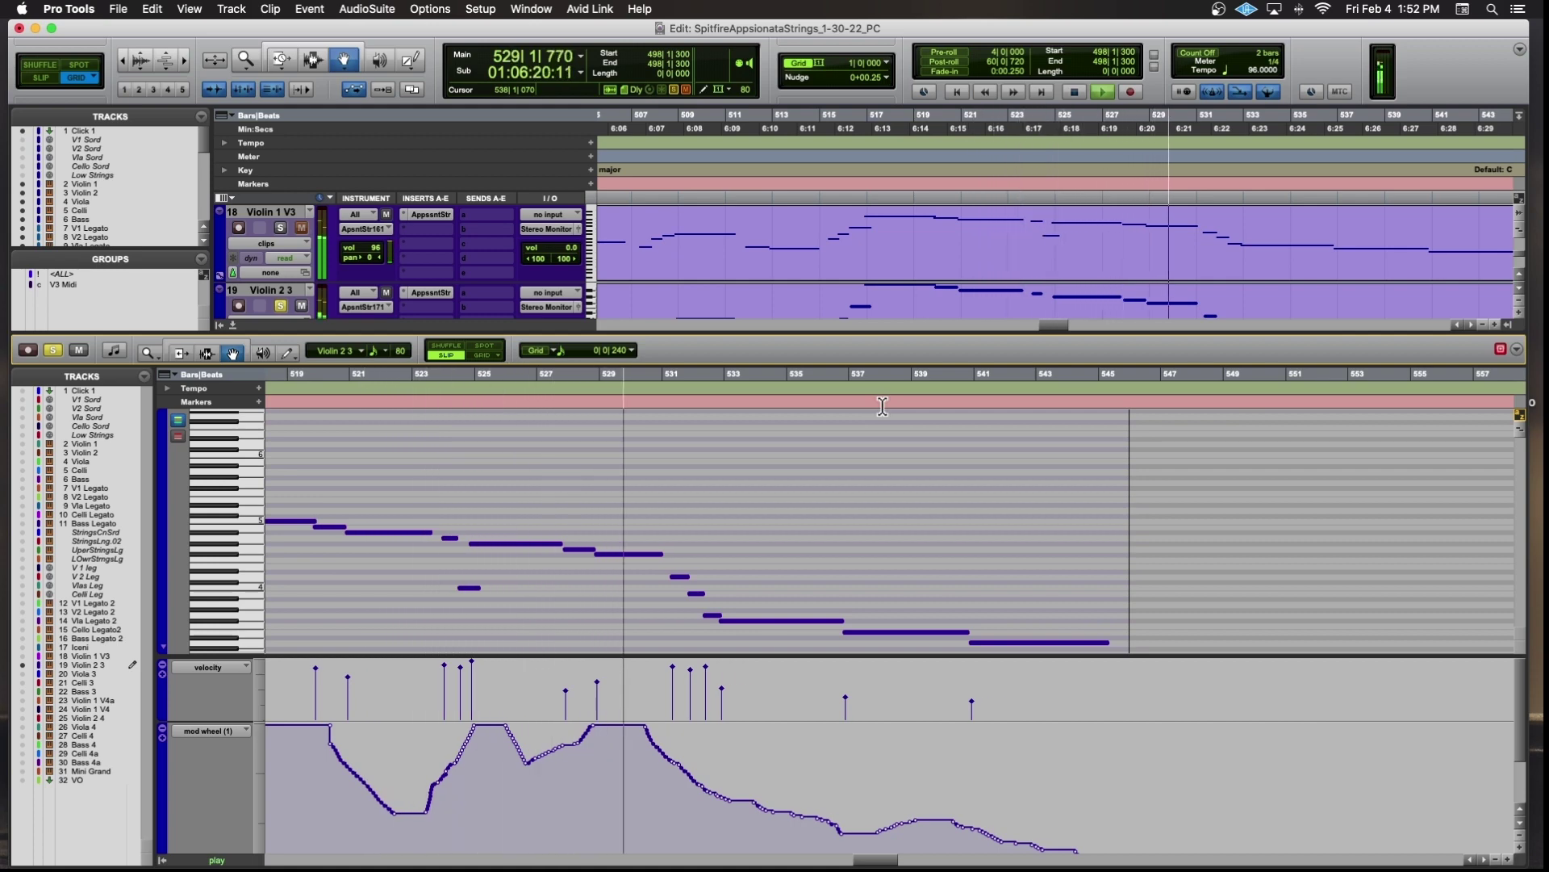
{"action": "key", "text": "r"}
{"action": "key", "text": "r"}
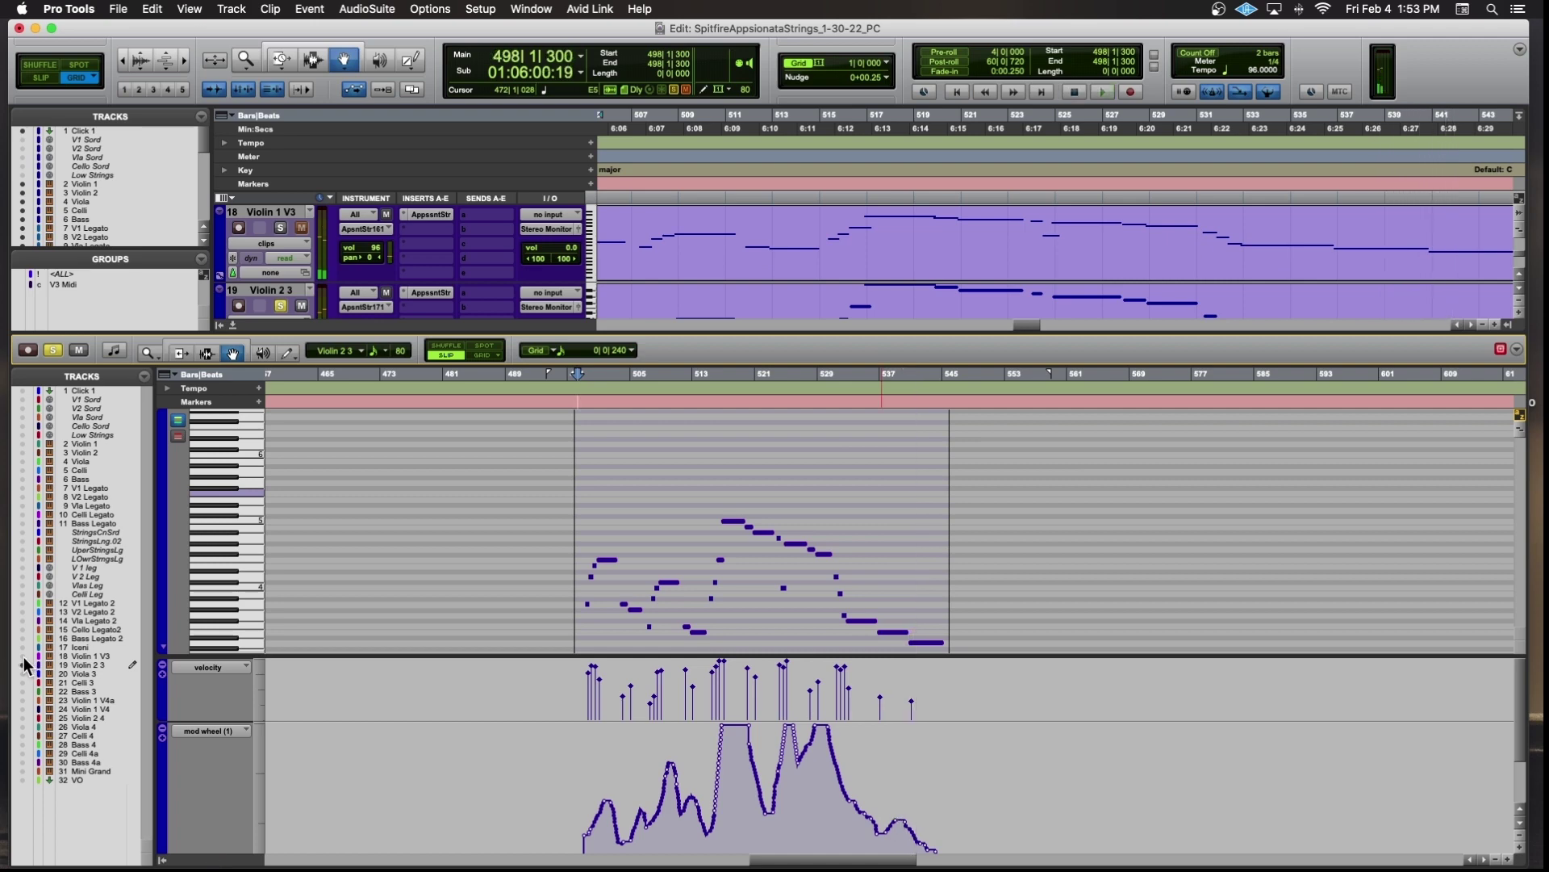
Display Violin 1 V3 together with Violin 2 3 and select both parts' last long notes at bar 540 to compare their pitches.
{"action": "left_click", "coordinate": [23, 657]}
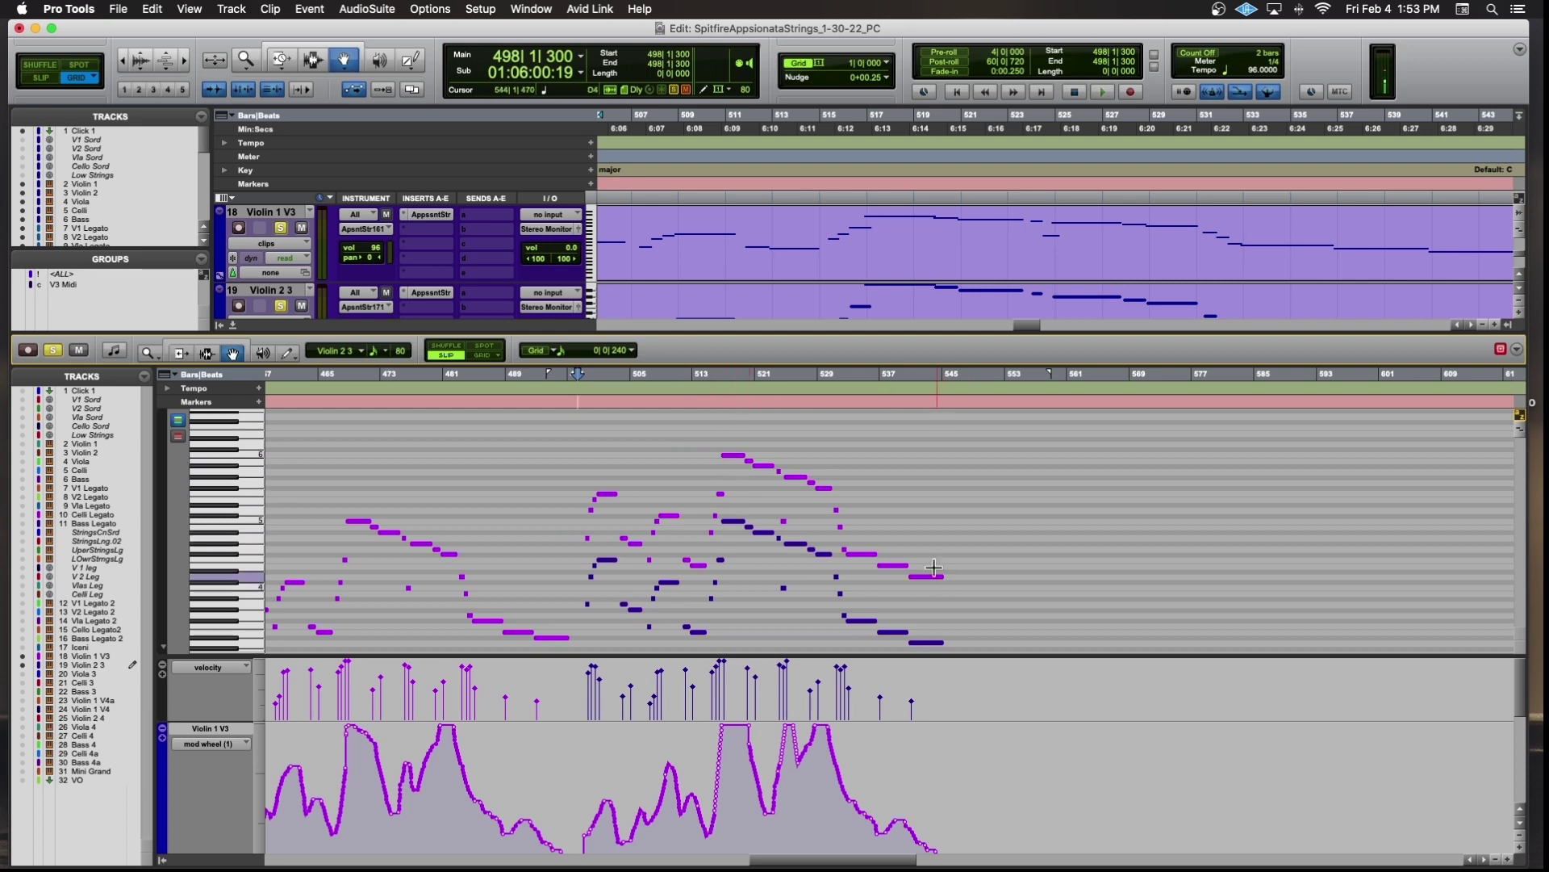
{"action": "left_click_drag", "start_coordinate": [928, 558], "coordinate": [930, 652]}
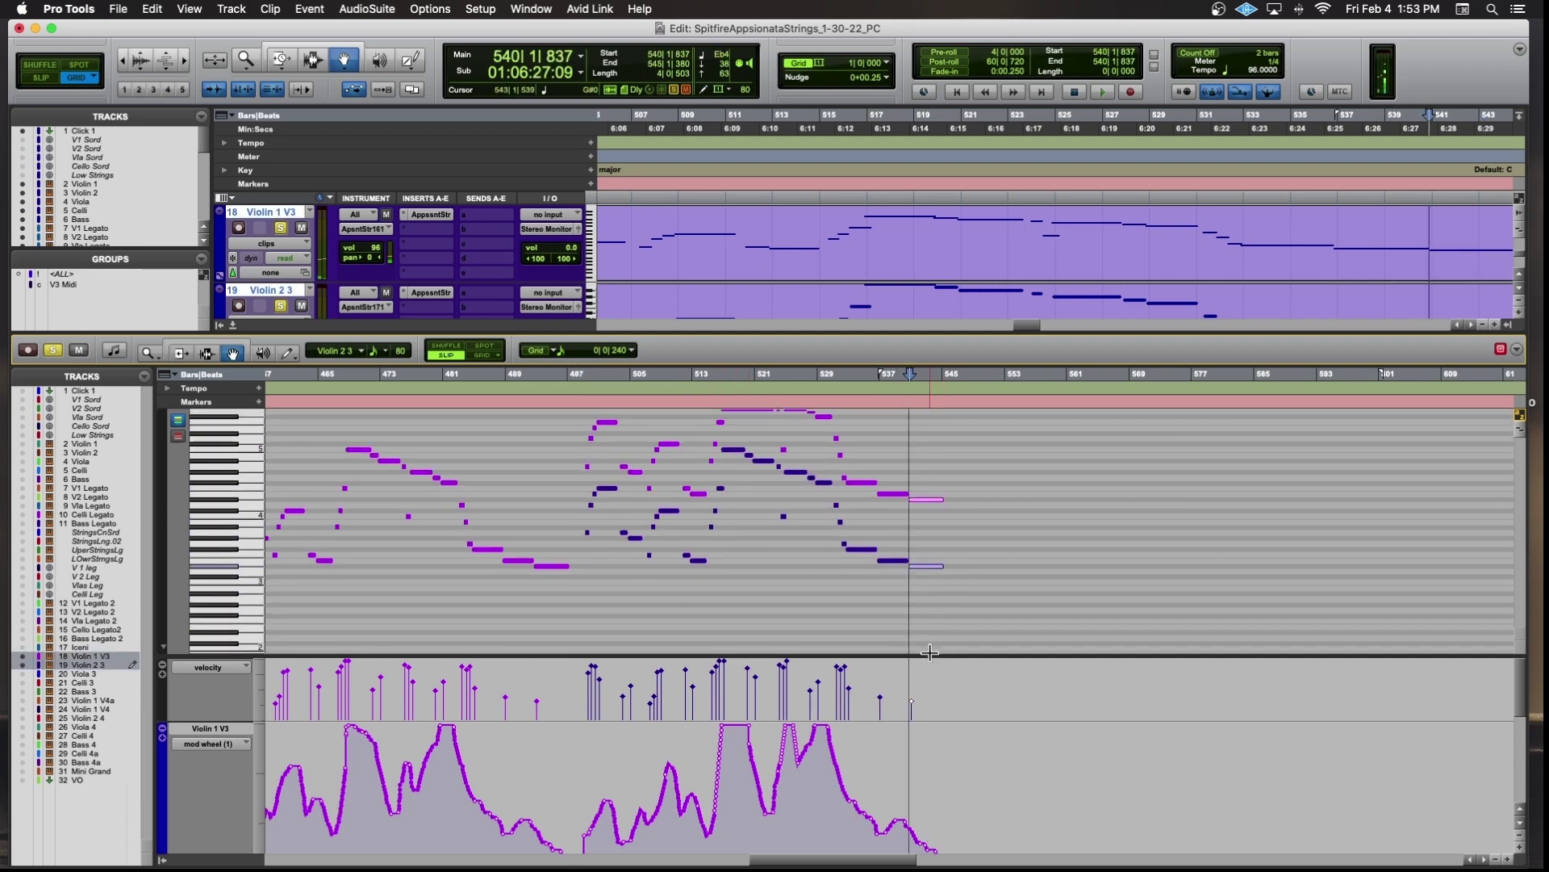
{"action": "scroll", "coordinate": [930, 652], "scroll_direction": "left", "scroll_amount": 3}
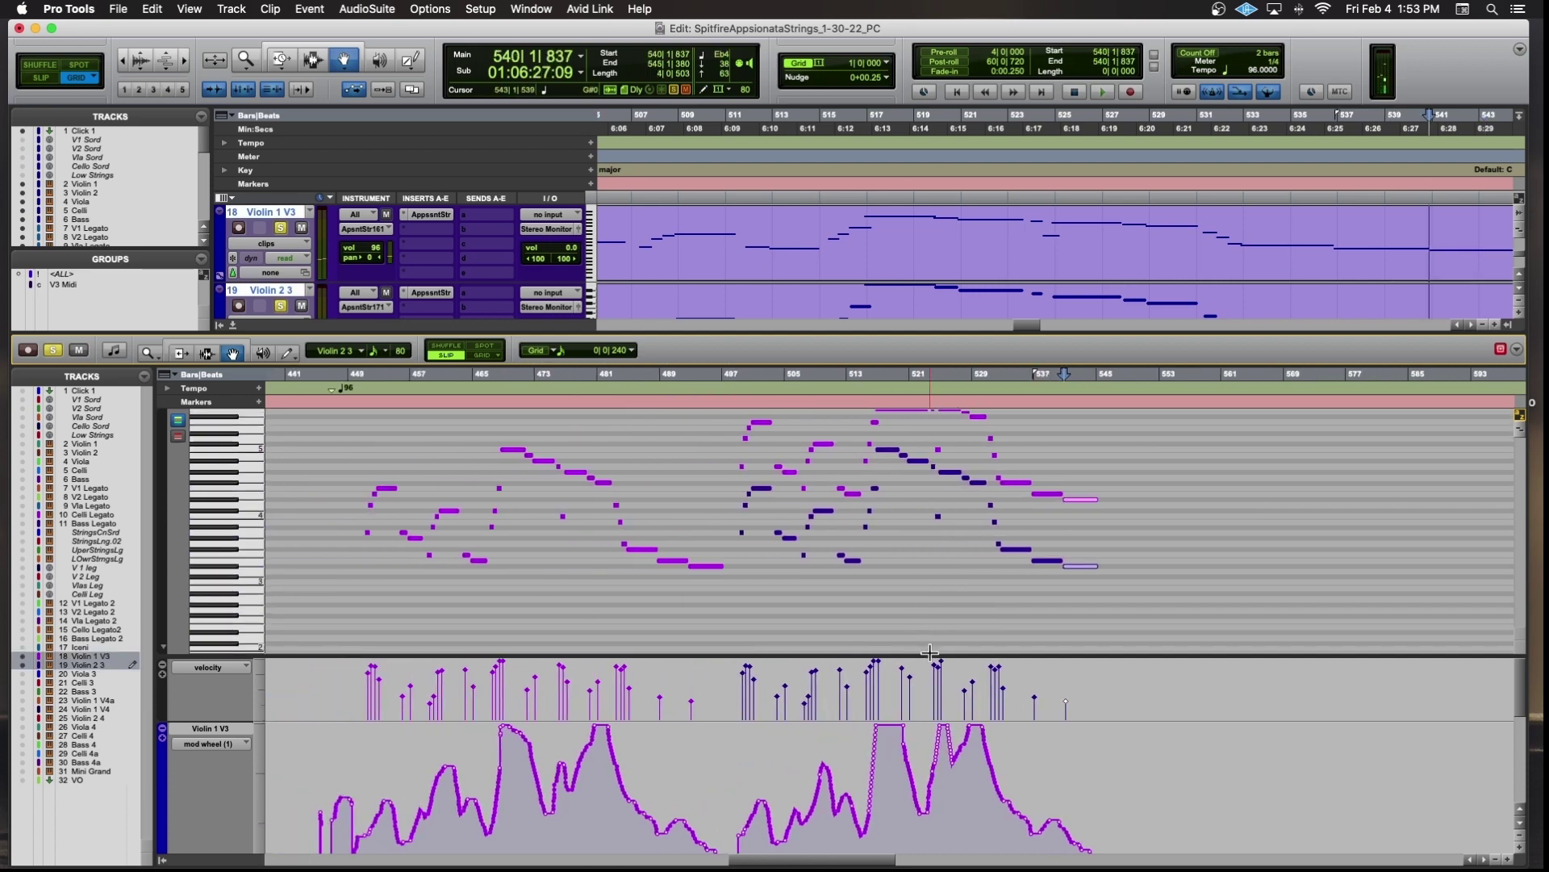
Play Violin 1 V3 and Violin 2 3 together from bar 498 to bar 544 and turn off their solos.
{"action": "left_click", "coordinate": [740, 412]}
{"action": "key", "text": "t"}
{"action": "key", "text": "t"}
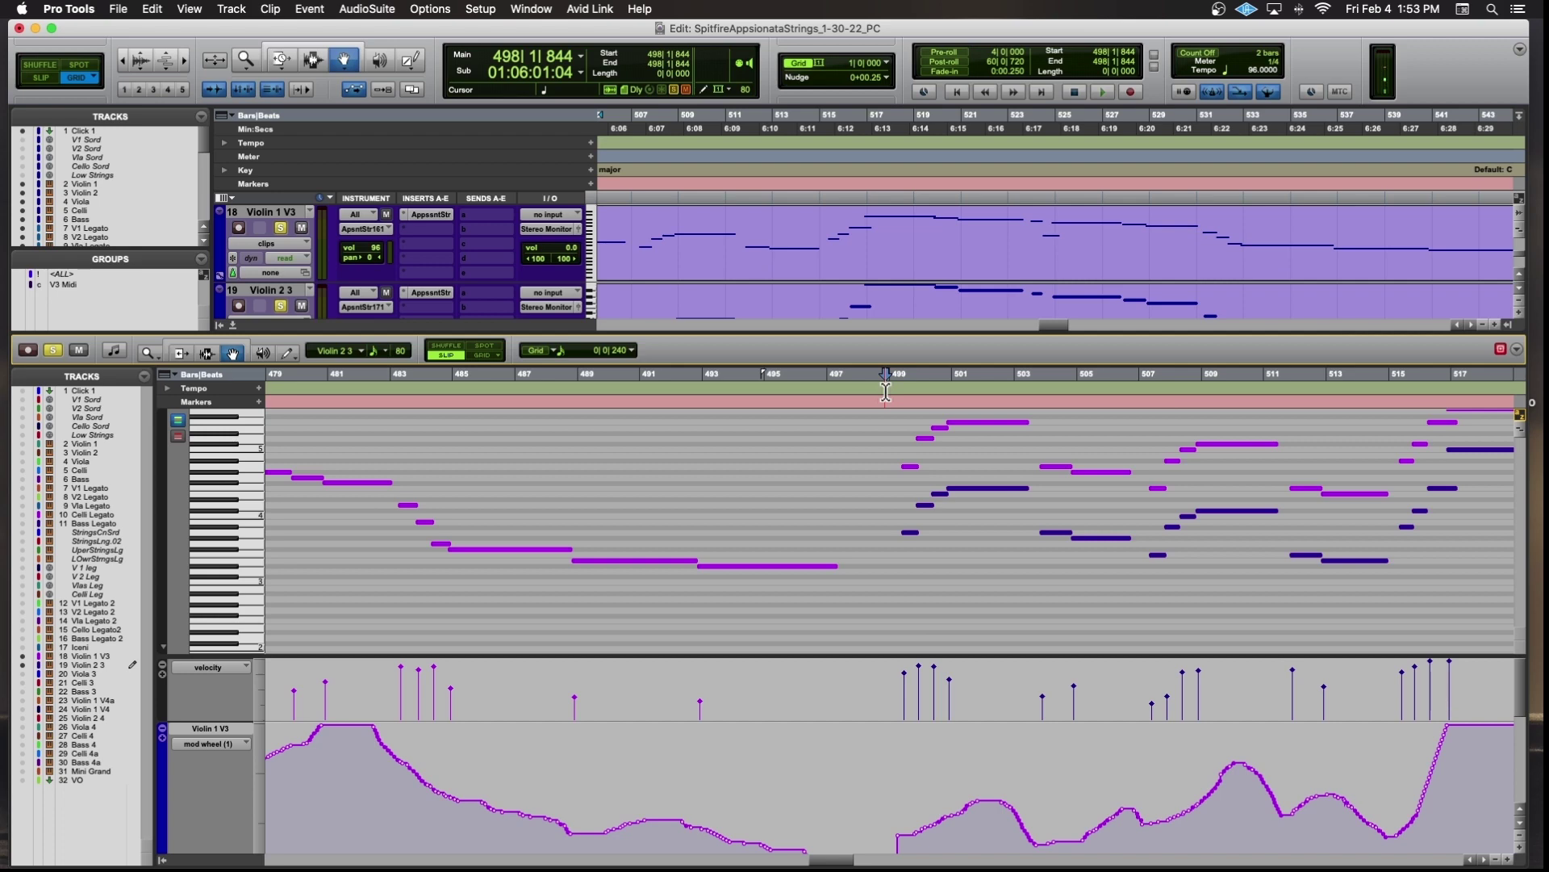
{"action": "key", "text": "space"}
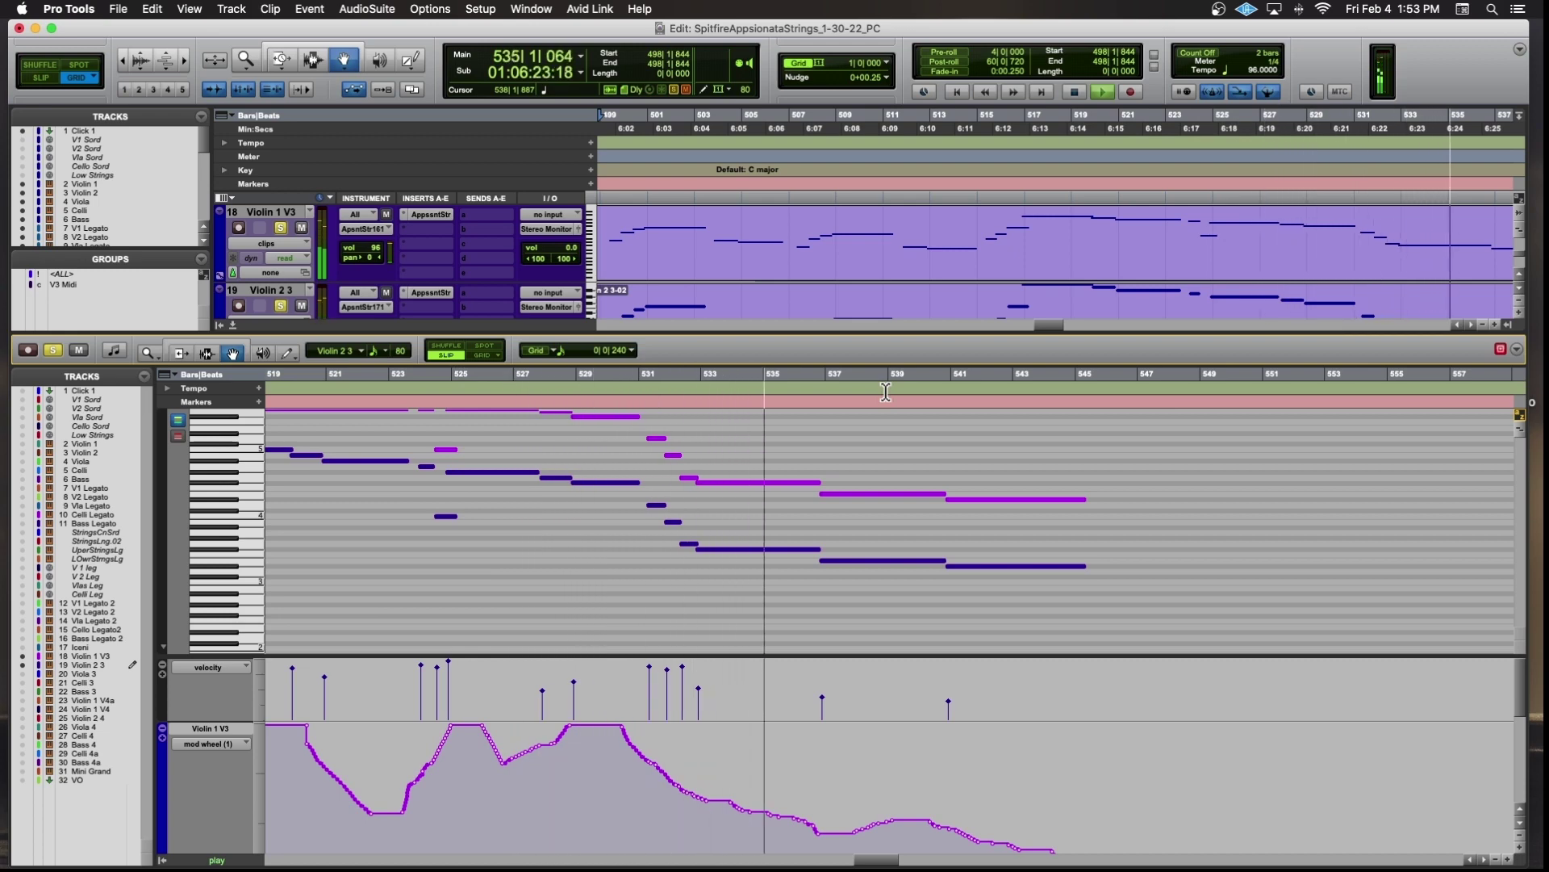
{"action": "key", "text": "super+bracketleft"}
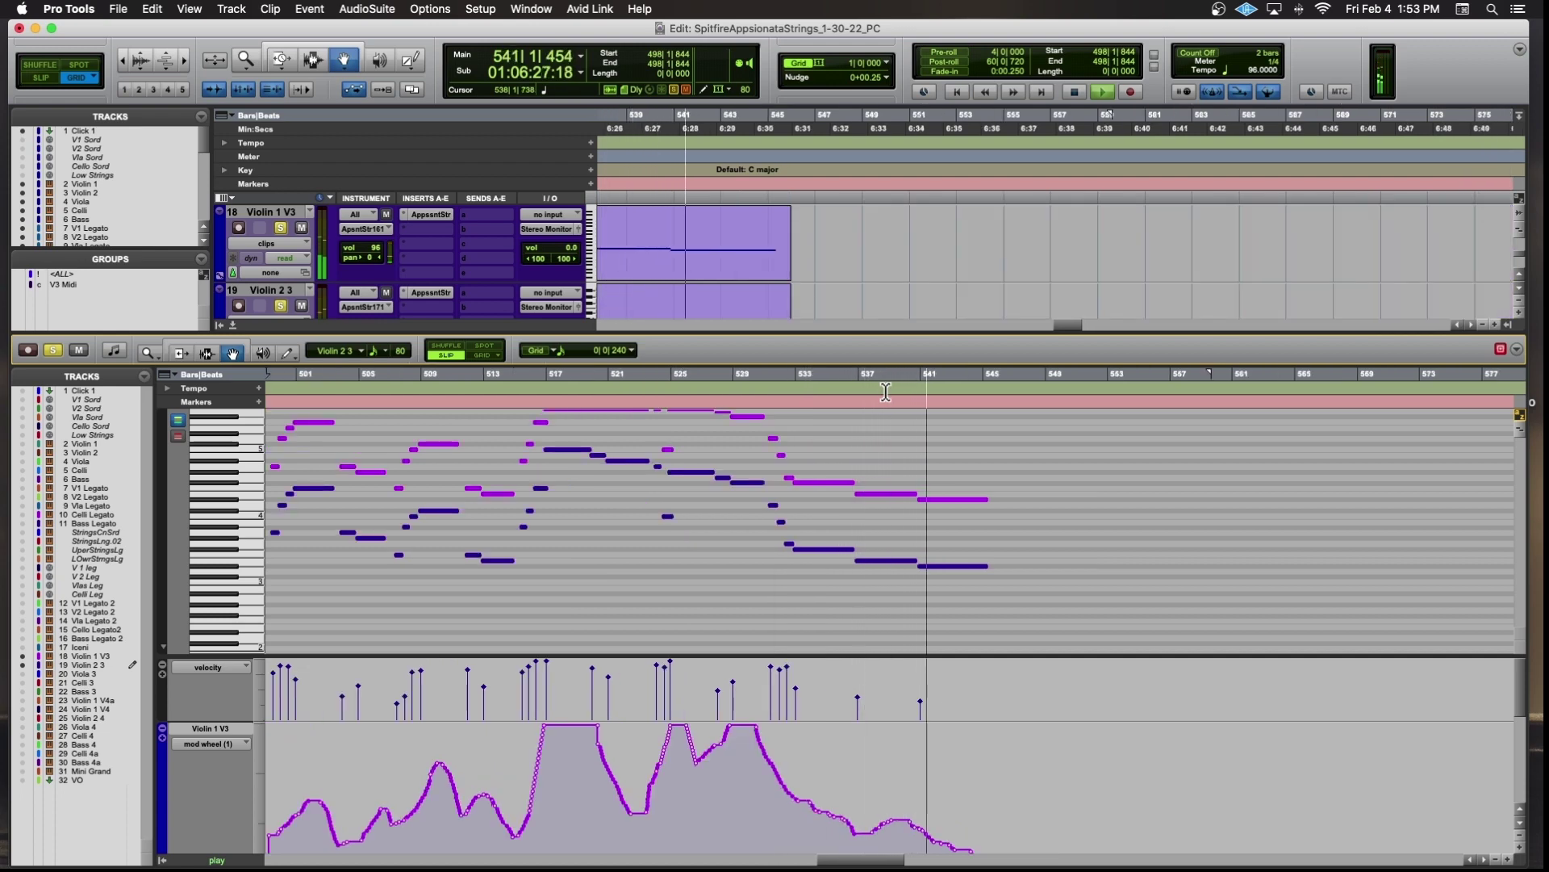
{"action": "scroll", "coordinate": [614, 379], "scroll_direction": "right", "scroll_amount": 1}
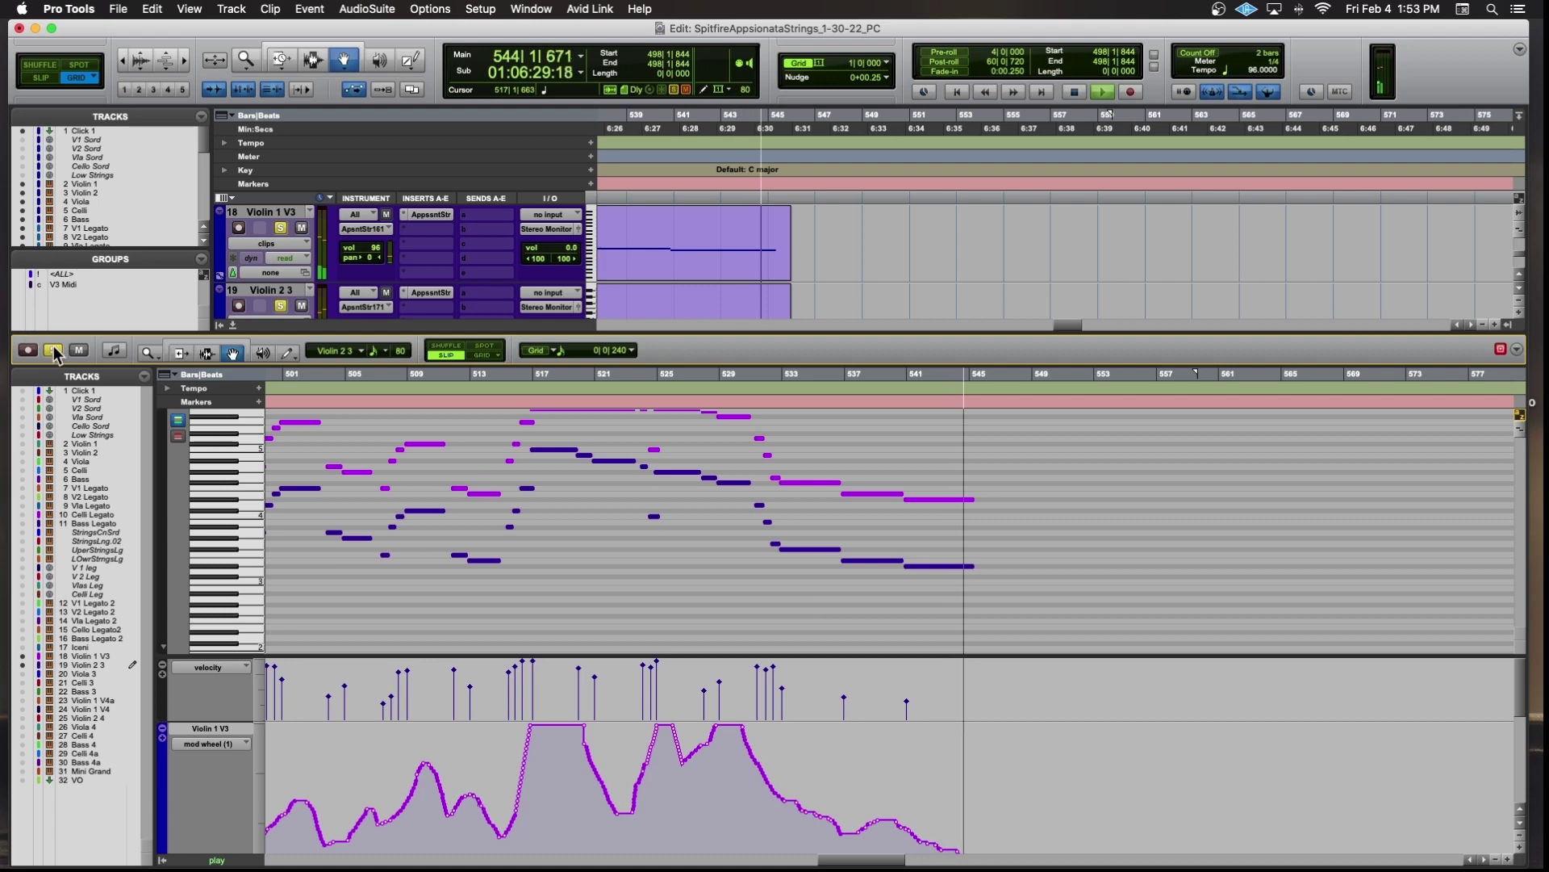
{"action": "key", "text": "space"}
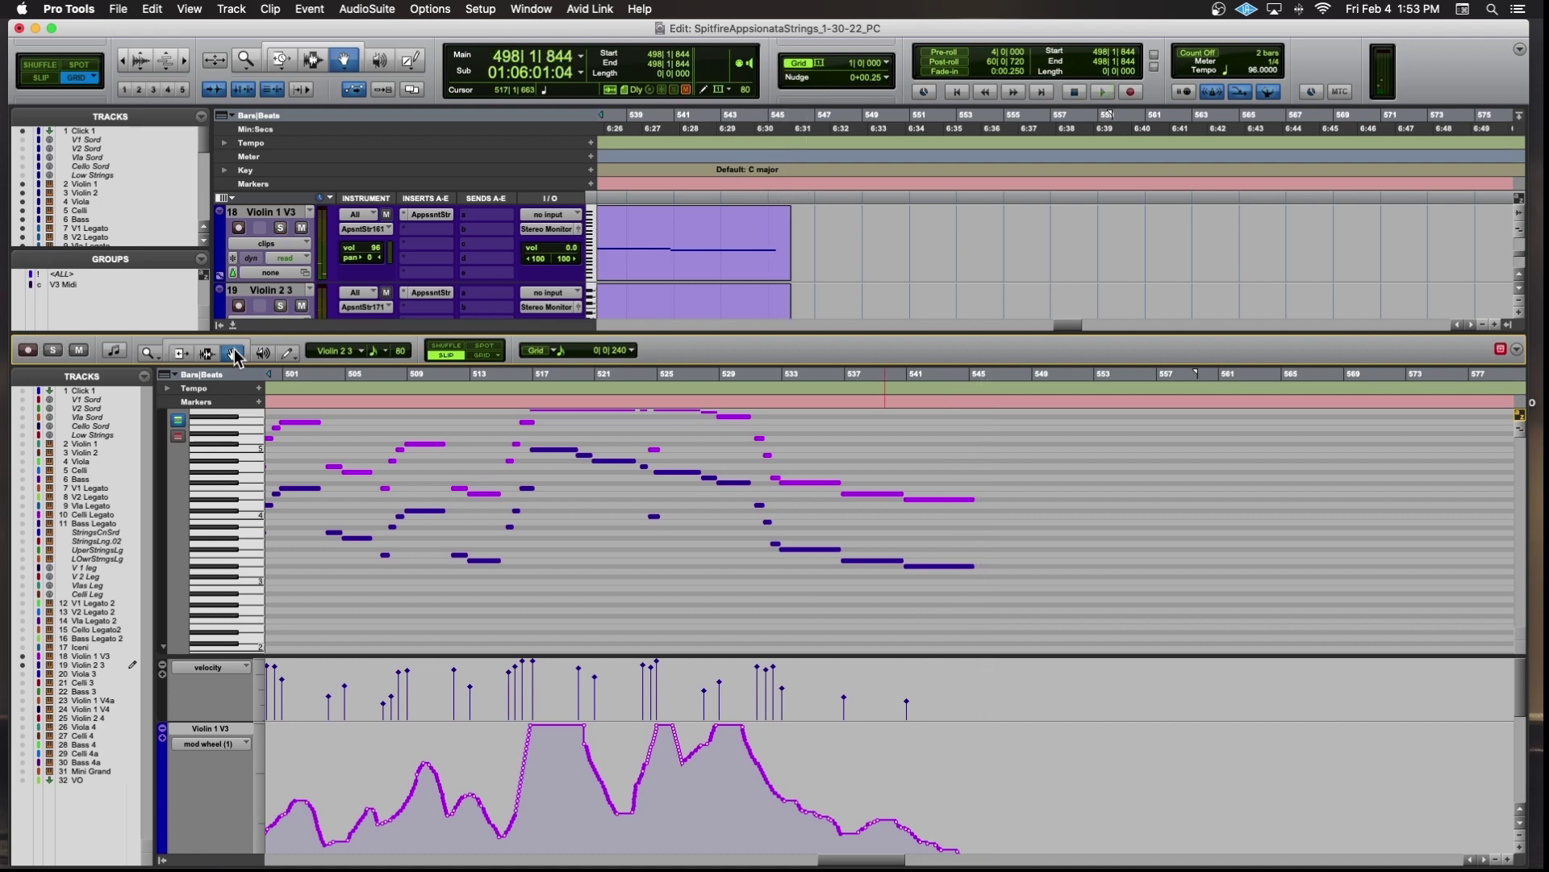
Enlarge the arrangement's track area and set up the soloed Viola 3 clip for playback from bar 553 with its notes displayed.
{"action": "left_click_drag", "start_coordinate": [319, 330], "coordinate": [318, 428]}
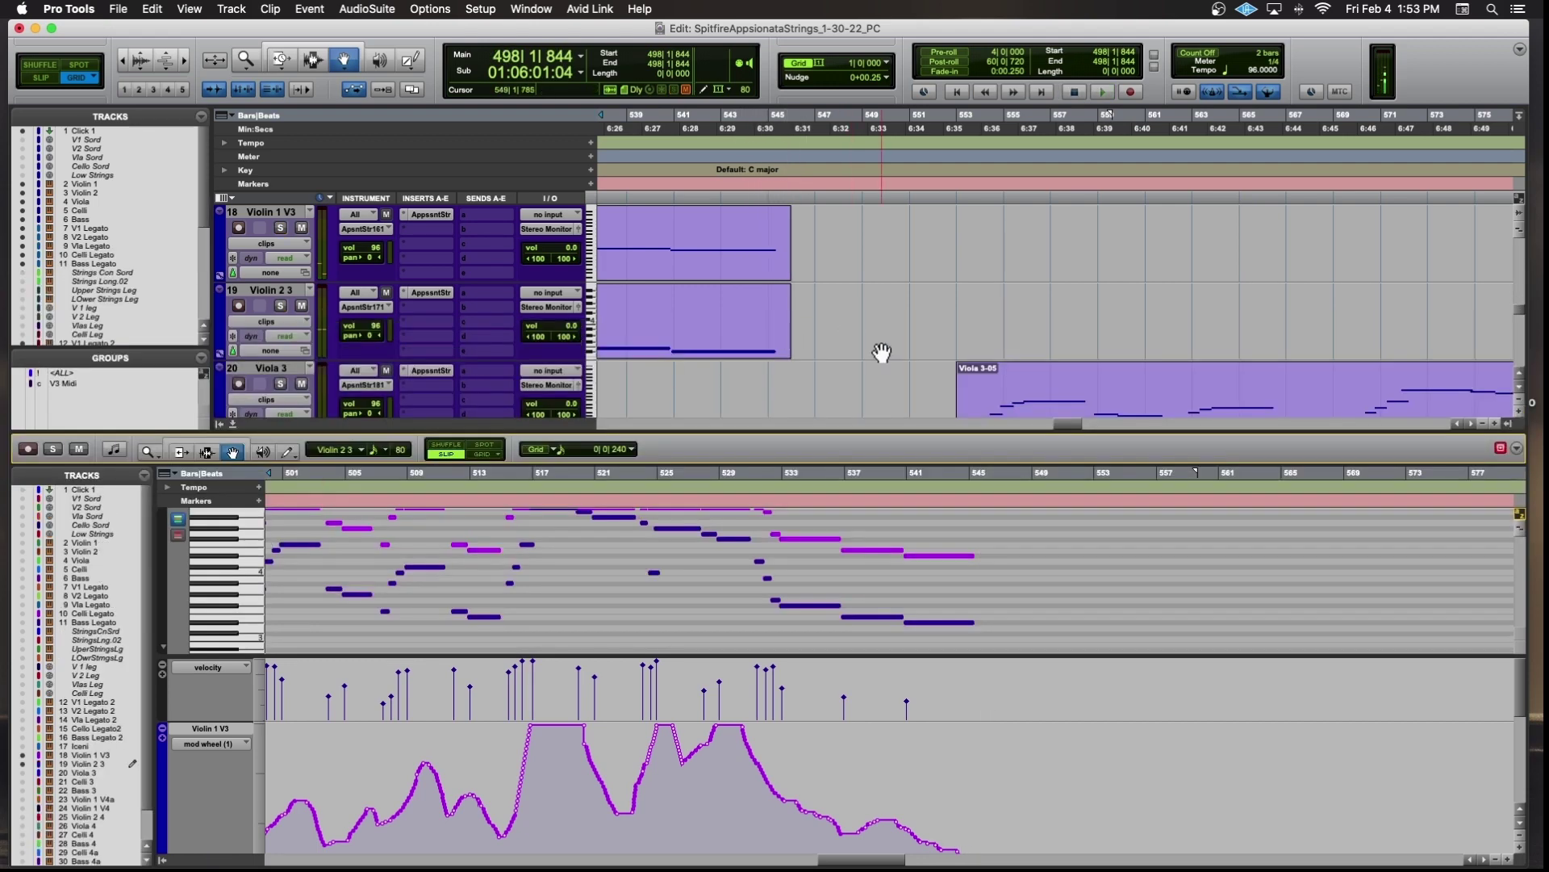
{"action": "scroll", "coordinate": [881, 352], "scroll_direction": "down", "scroll_amount": 4}
{"action": "scroll", "coordinate": [882, 351], "scroll_direction": "right", "scroll_amount": 2}
{"action": "left_click", "coordinate": [957, 244]}
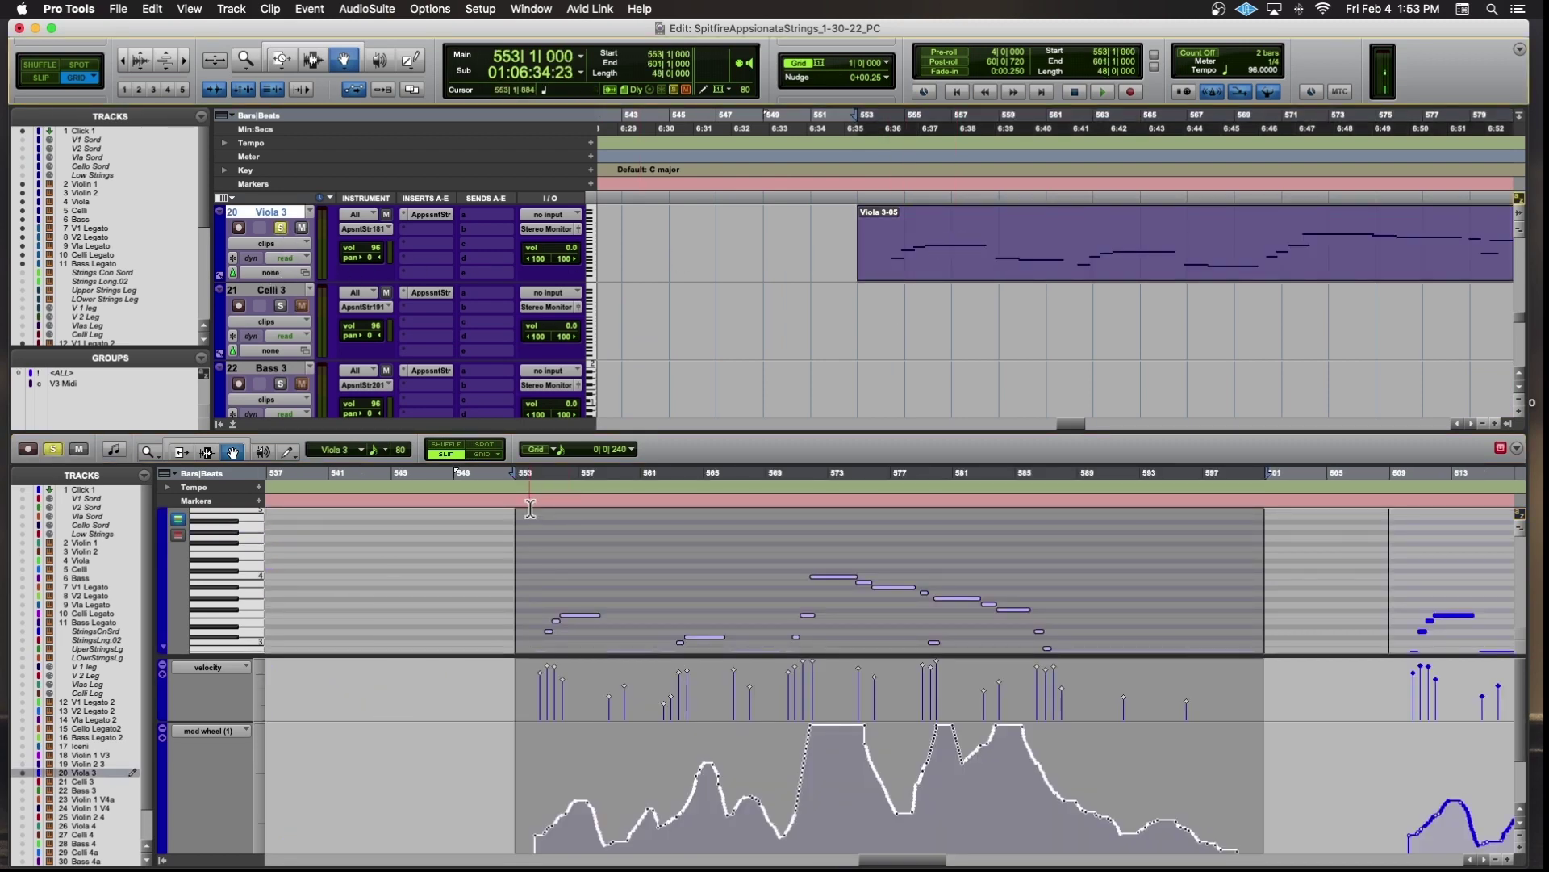
{"action": "left_click", "coordinate": [529, 507]}
{"action": "scroll", "coordinate": [534, 519], "scroll_direction": "down", "scroll_amount": 3}
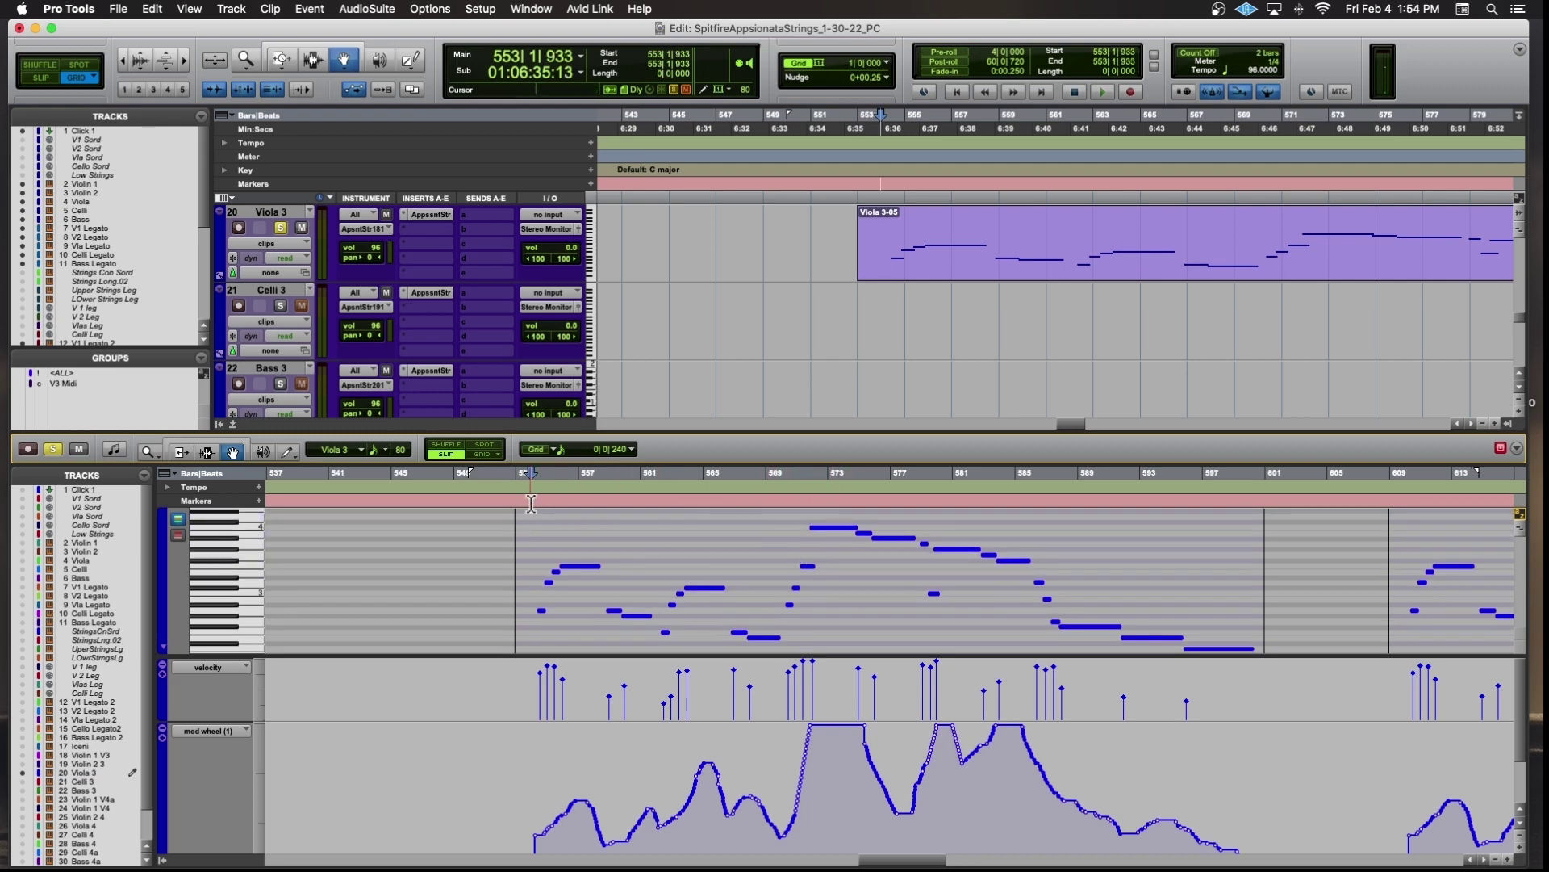
Play the soloed Viola 3 line from bar 553 through its final low notes near bar 598.
{"action": "key", "text": "space"}
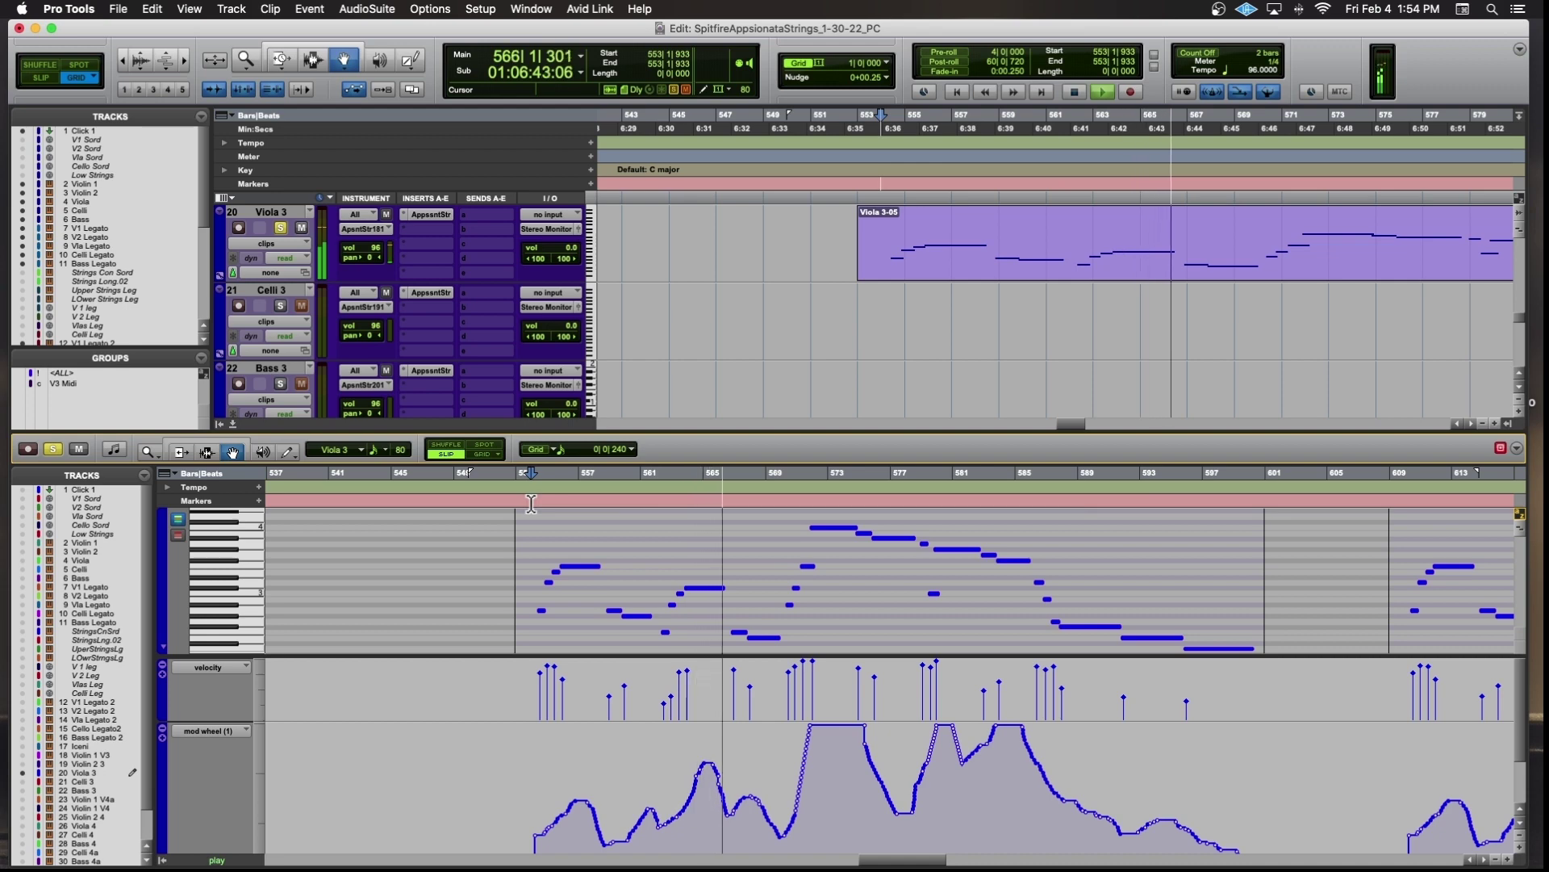
{"action": "key", "text": "r"}
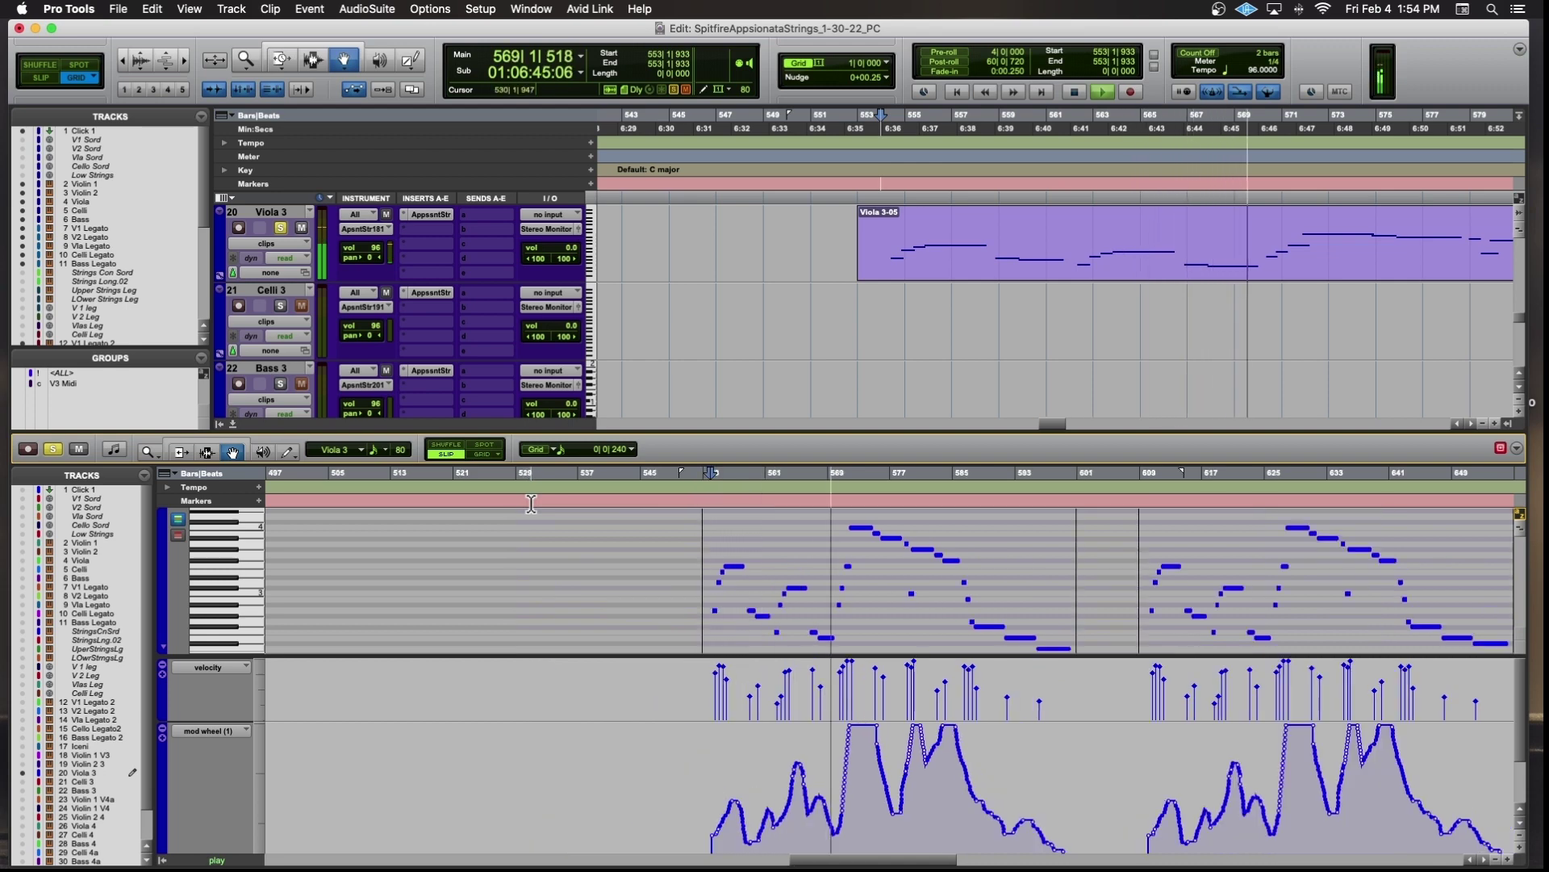
{"action": "scroll", "coordinate": [531, 503], "scroll_direction": "right", "scroll_amount": 4}
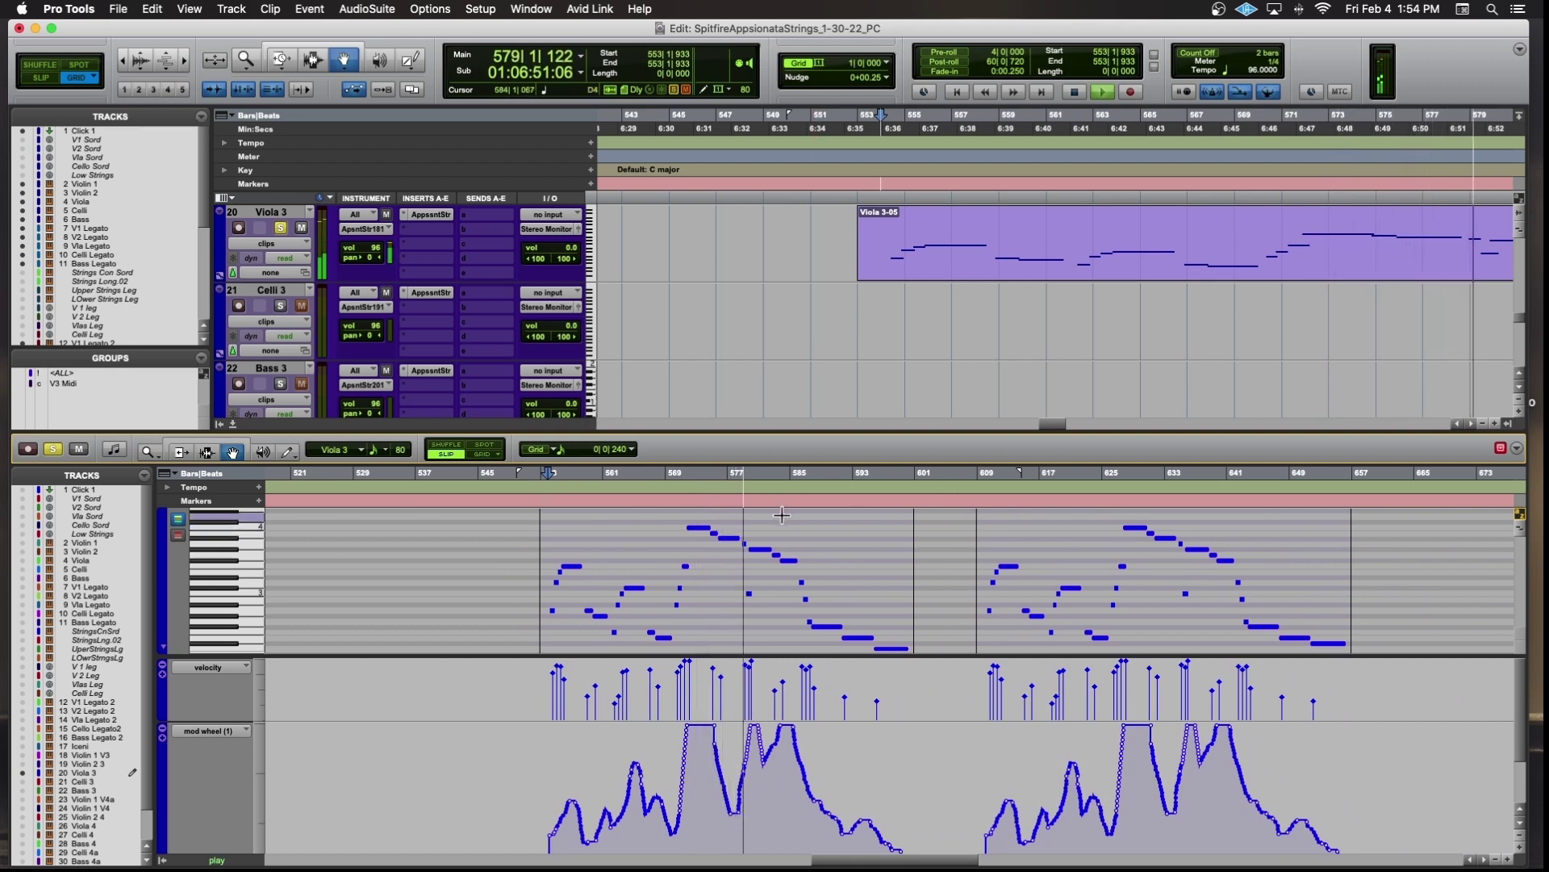
{"action": "key", "text": "t"}
{"action": "key", "text": "t"}
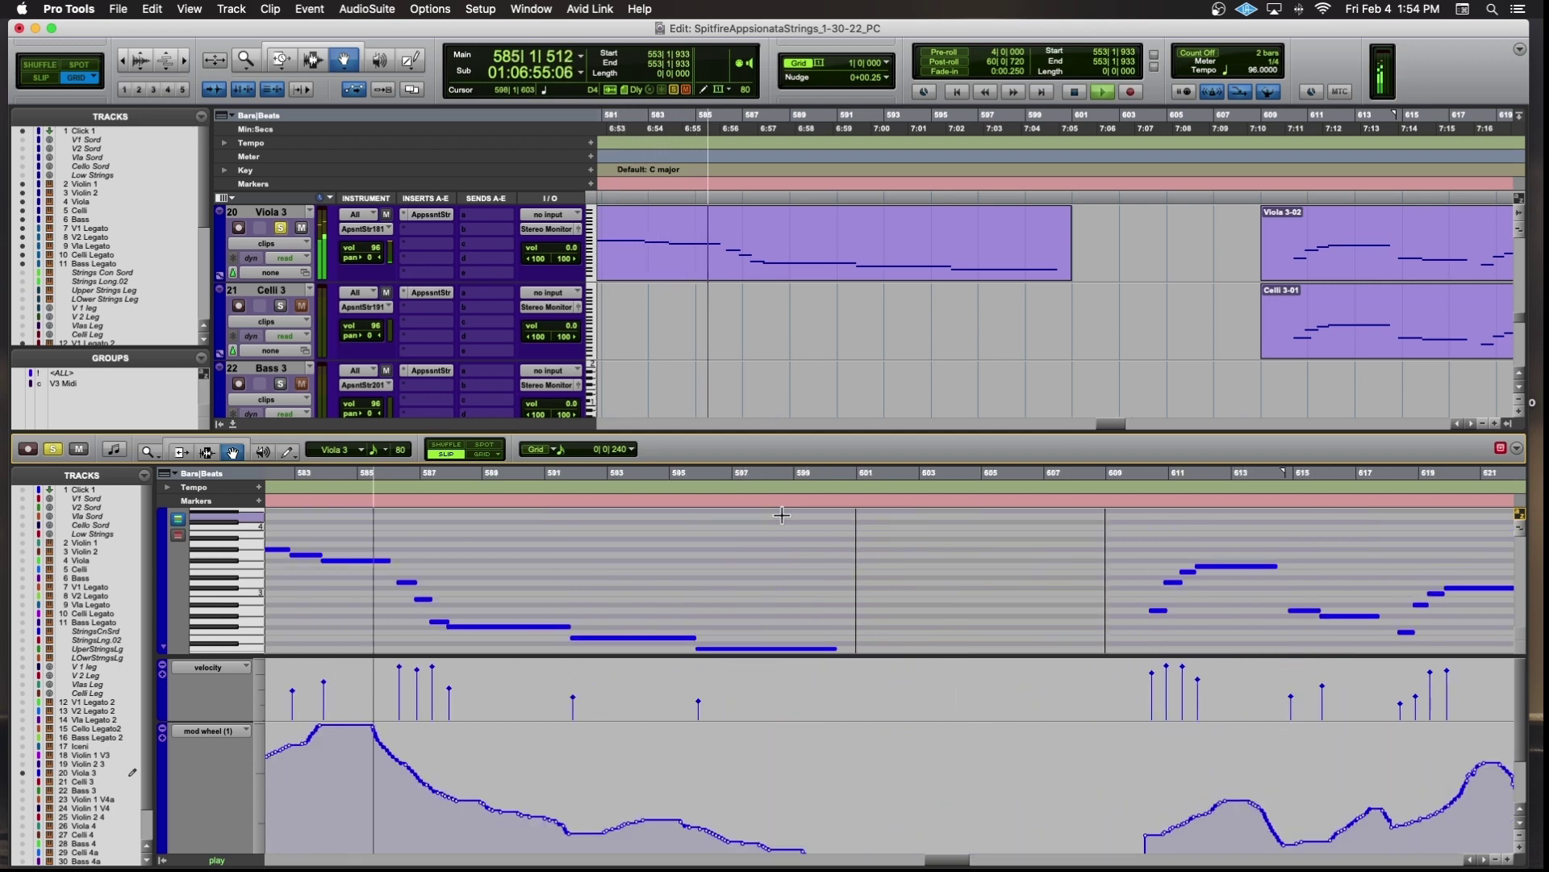
{"action": "key", "text": "r"}
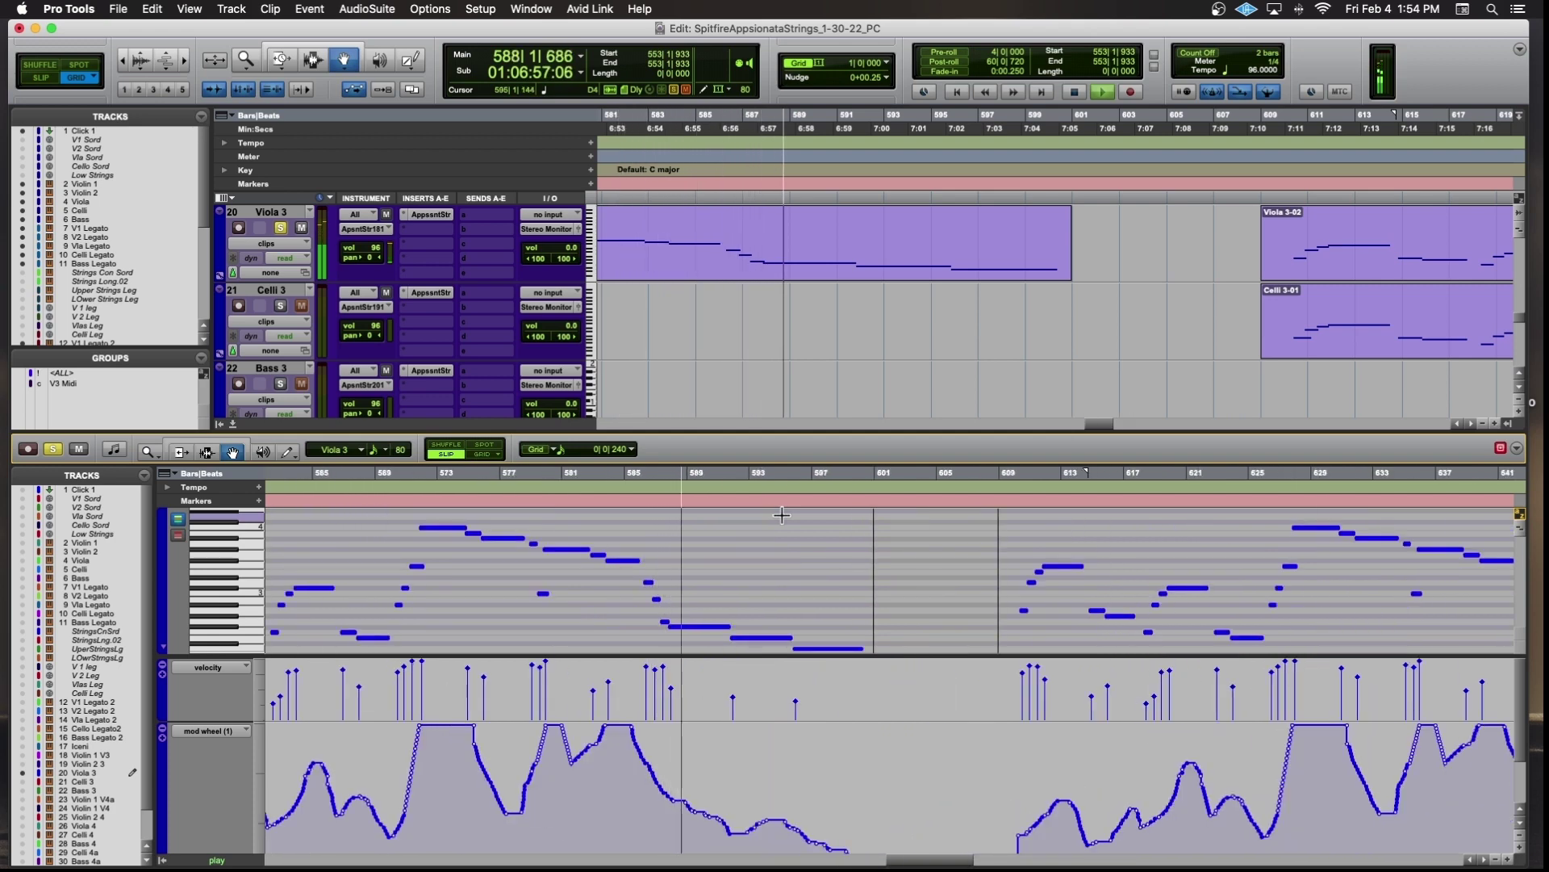
{"action": "scroll", "coordinate": [782, 515], "scroll_direction": "down", "scroll_amount": 3}
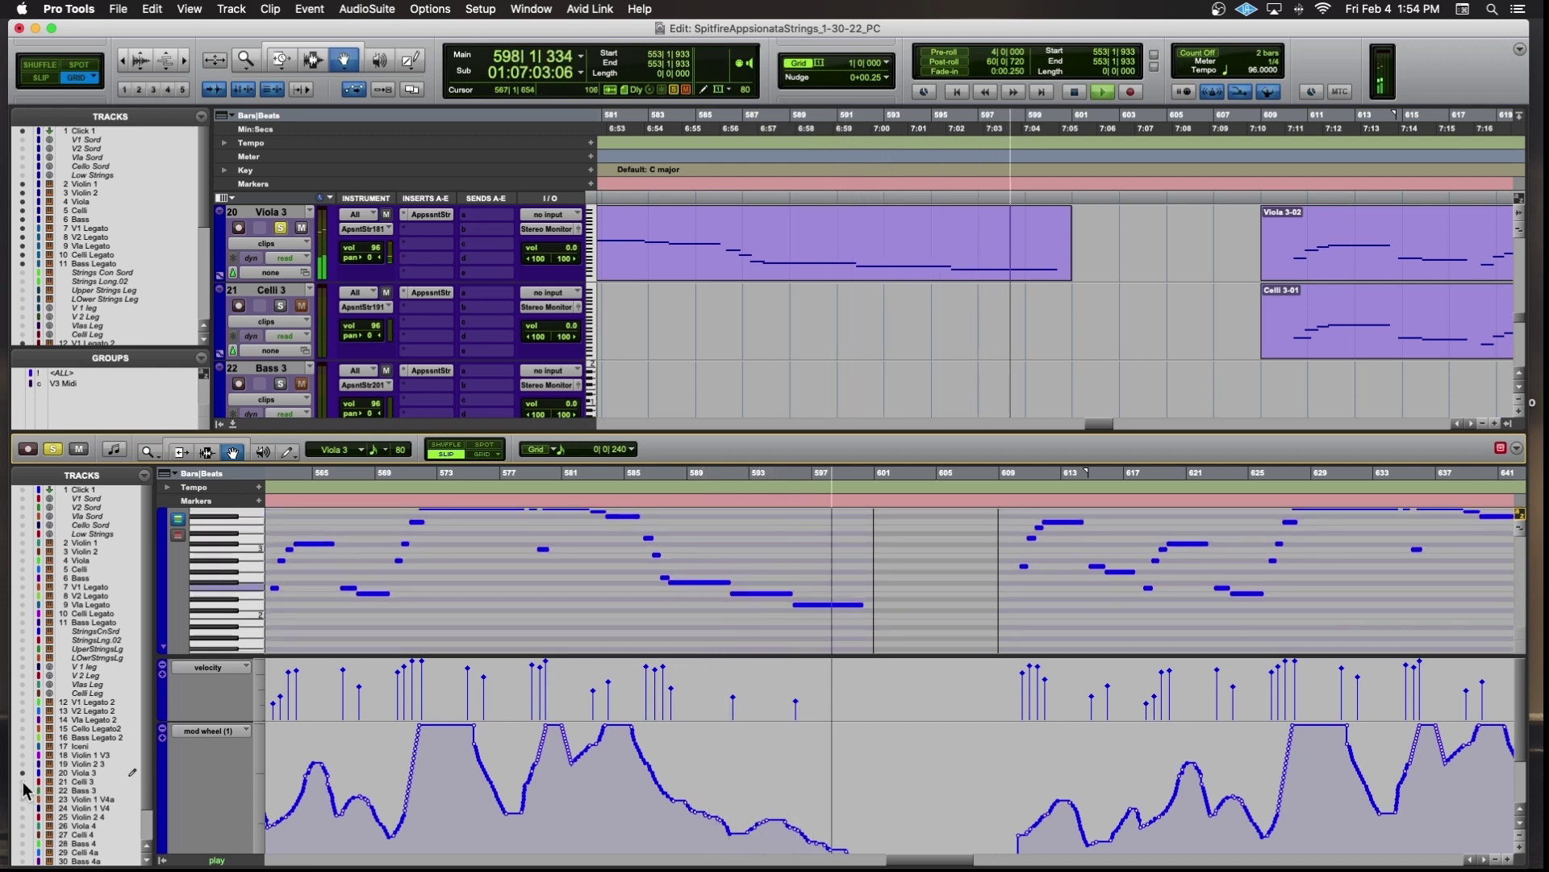
{"action": "key", "text": "space"}
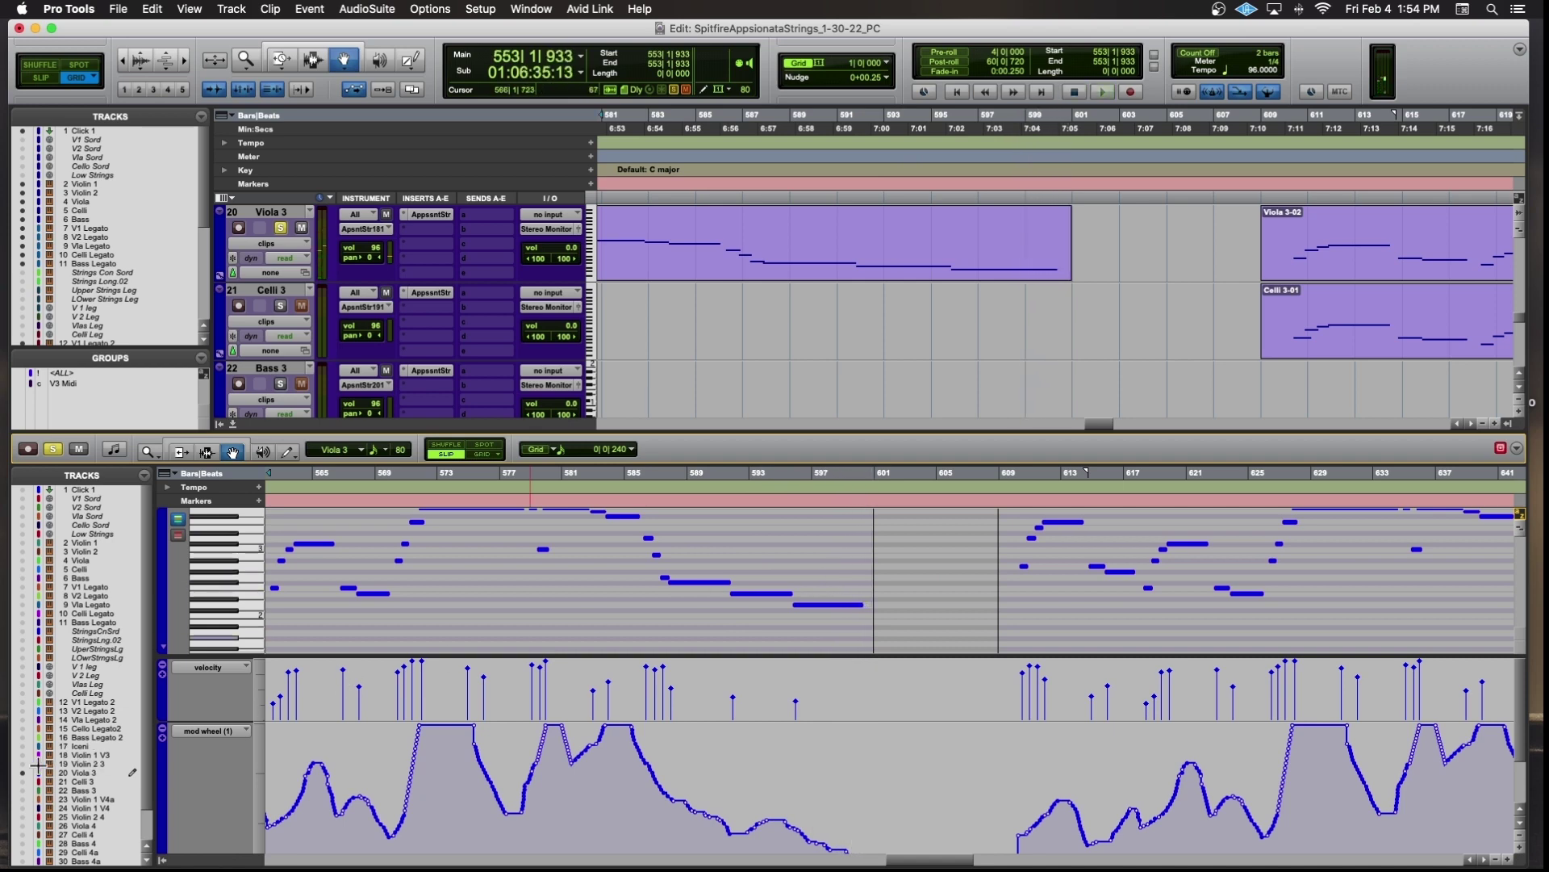
Replace Viola 3 with Celli 3 in the MIDI editor and as the soloed track, and bring its notes from bar 609 into view.
{"action": "left_click", "coordinate": [22, 781]}
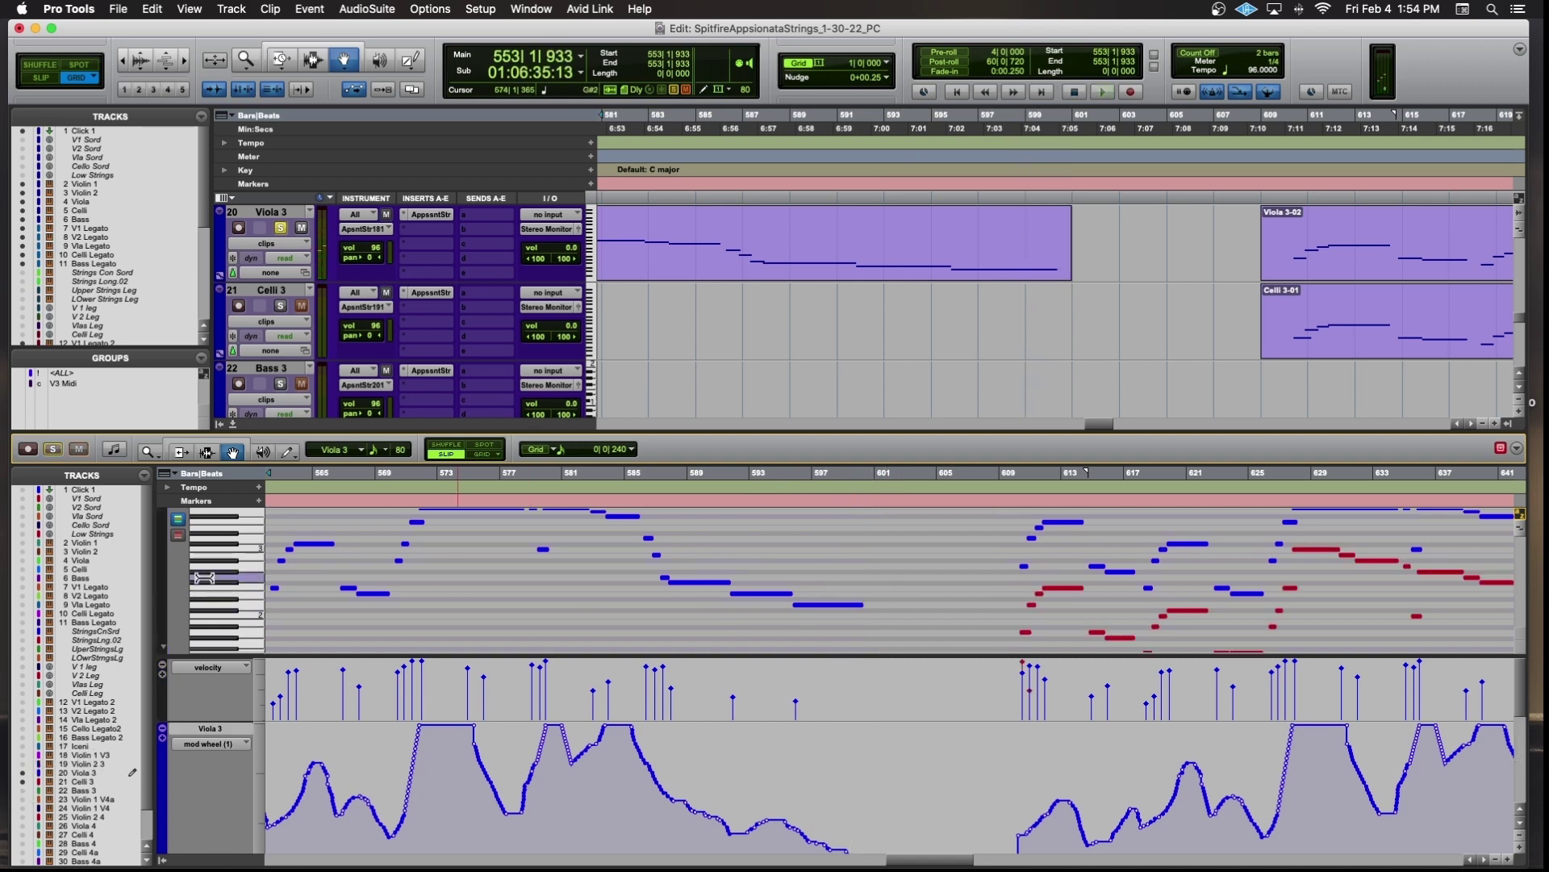
{"action": "left_click", "coordinate": [281, 235]}
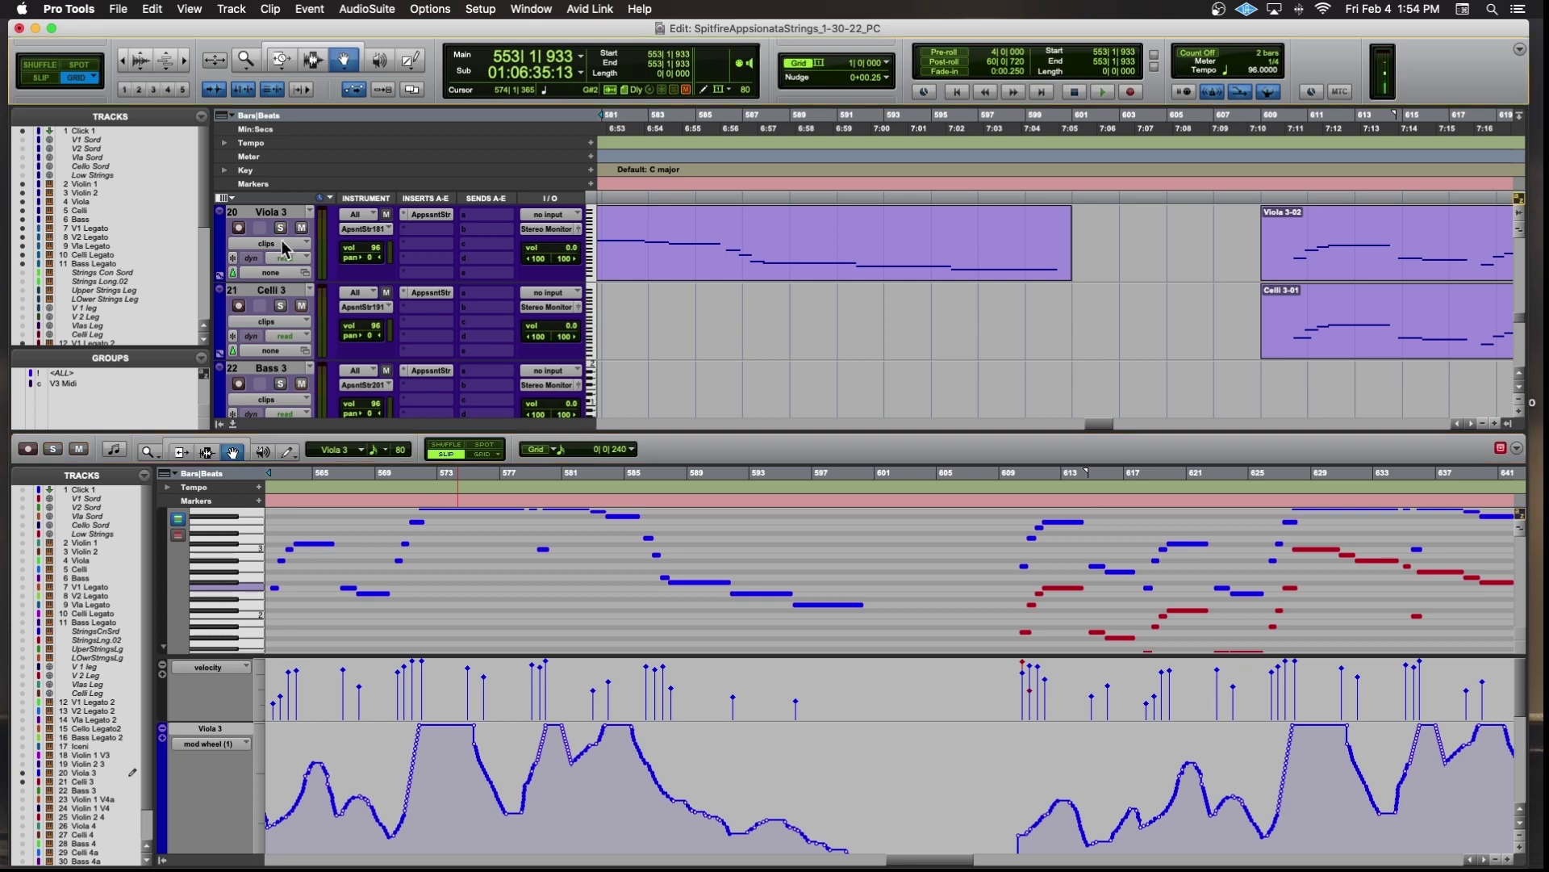
{"action": "left_click", "coordinate": [23, 773]}
{"action": "scroll", "coordinate": [1025, 554], "scroll_direction": "down", "scroll_amount": 3}
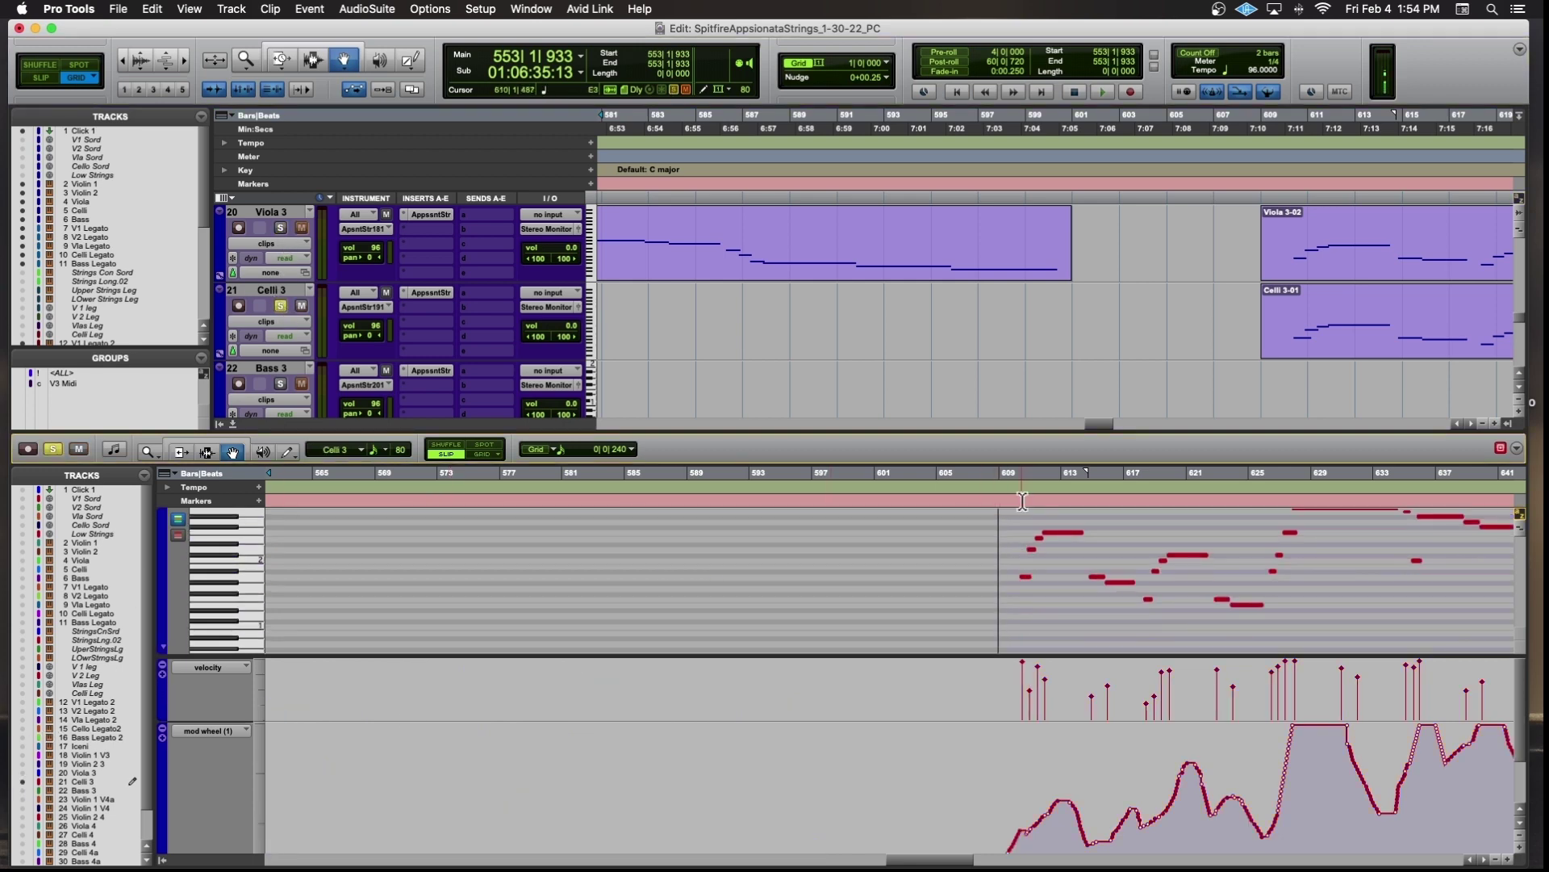
{"action": "scroll", "coordinate": [1022, 501], "scroll_direction": "right", "scroll_amount": 10}
{"action": "scroll", "coordinate": [1085, 607], "scroll_direction": "down", "scroll_amount": 1}
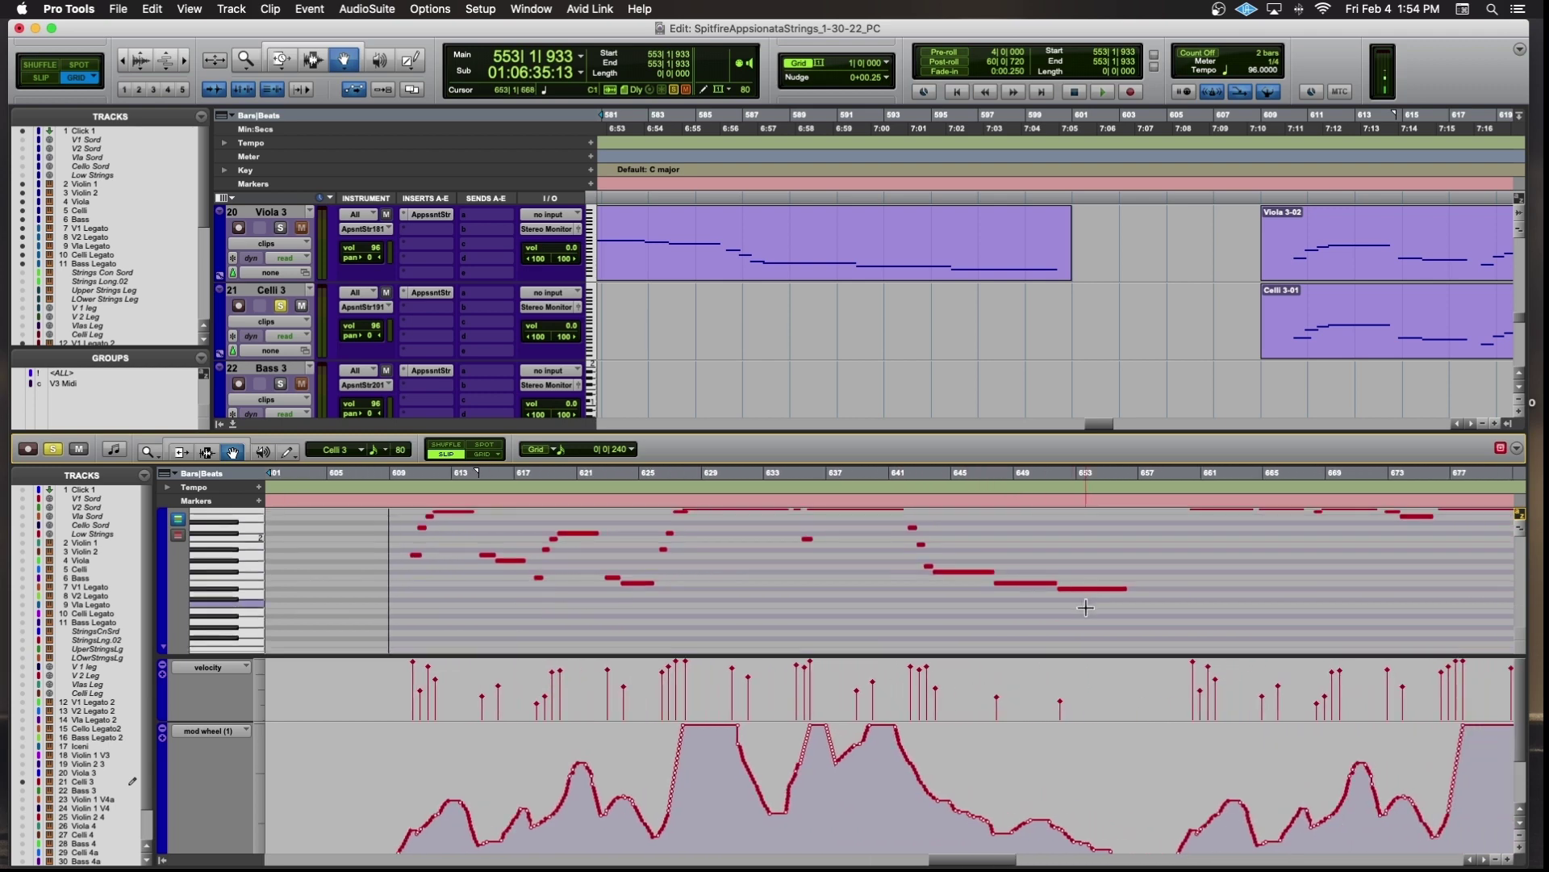
{"action": "scroll", "coordinate": [484, 536], "scroll_direction": "up", "scroll_amount": 3}
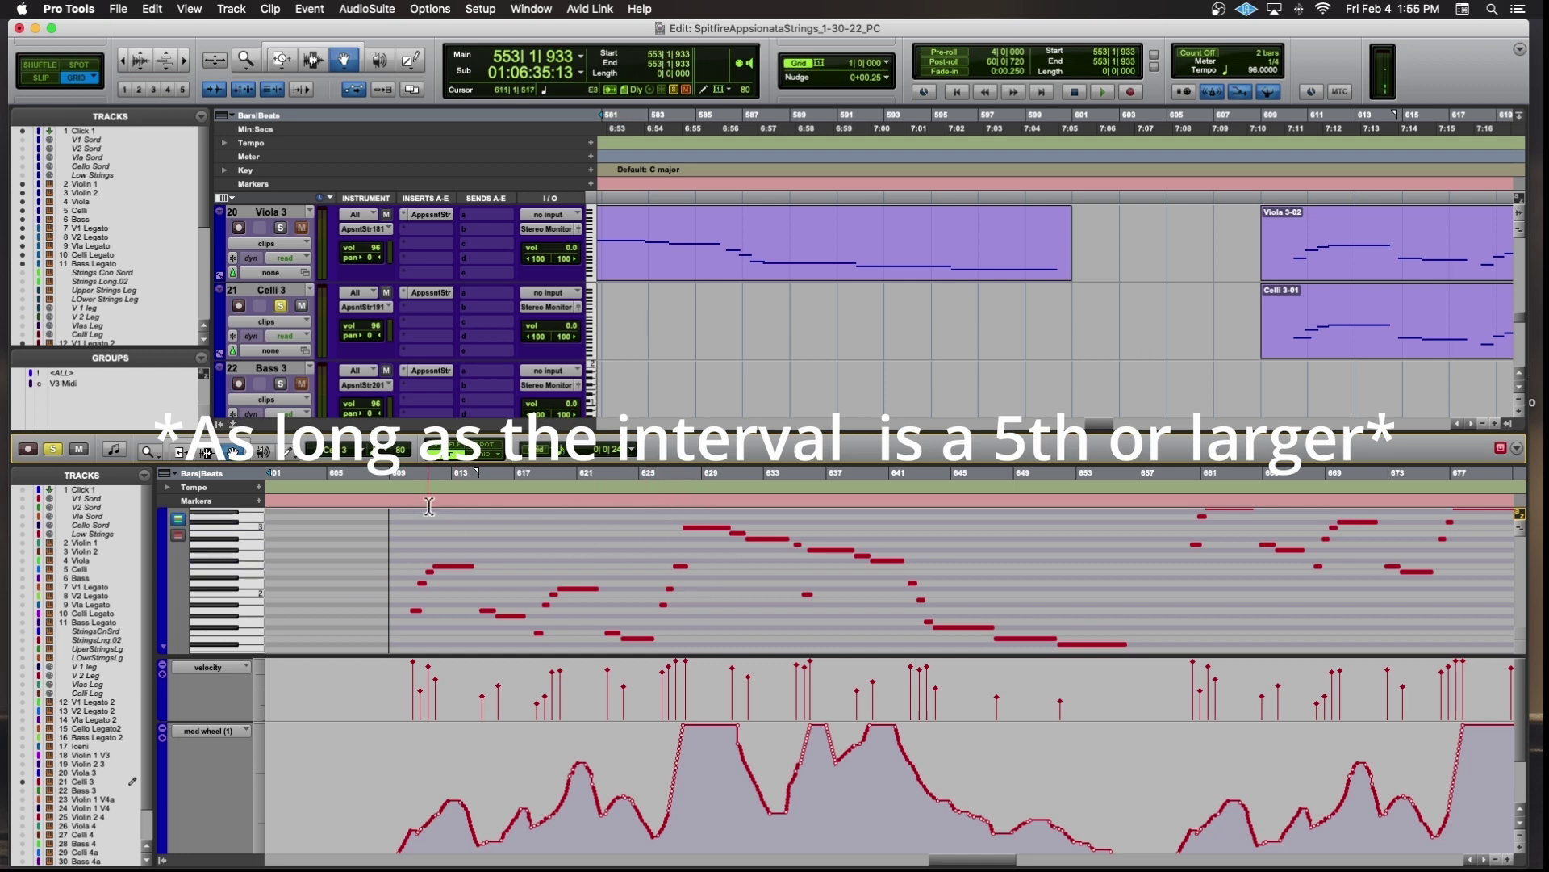
Play the soloed Celli 3 line from bar 610 through its low ending at bar 656.
{"action": "left_click", "coordinate": [410, 497]}
{"action": "key", "text": "space"}
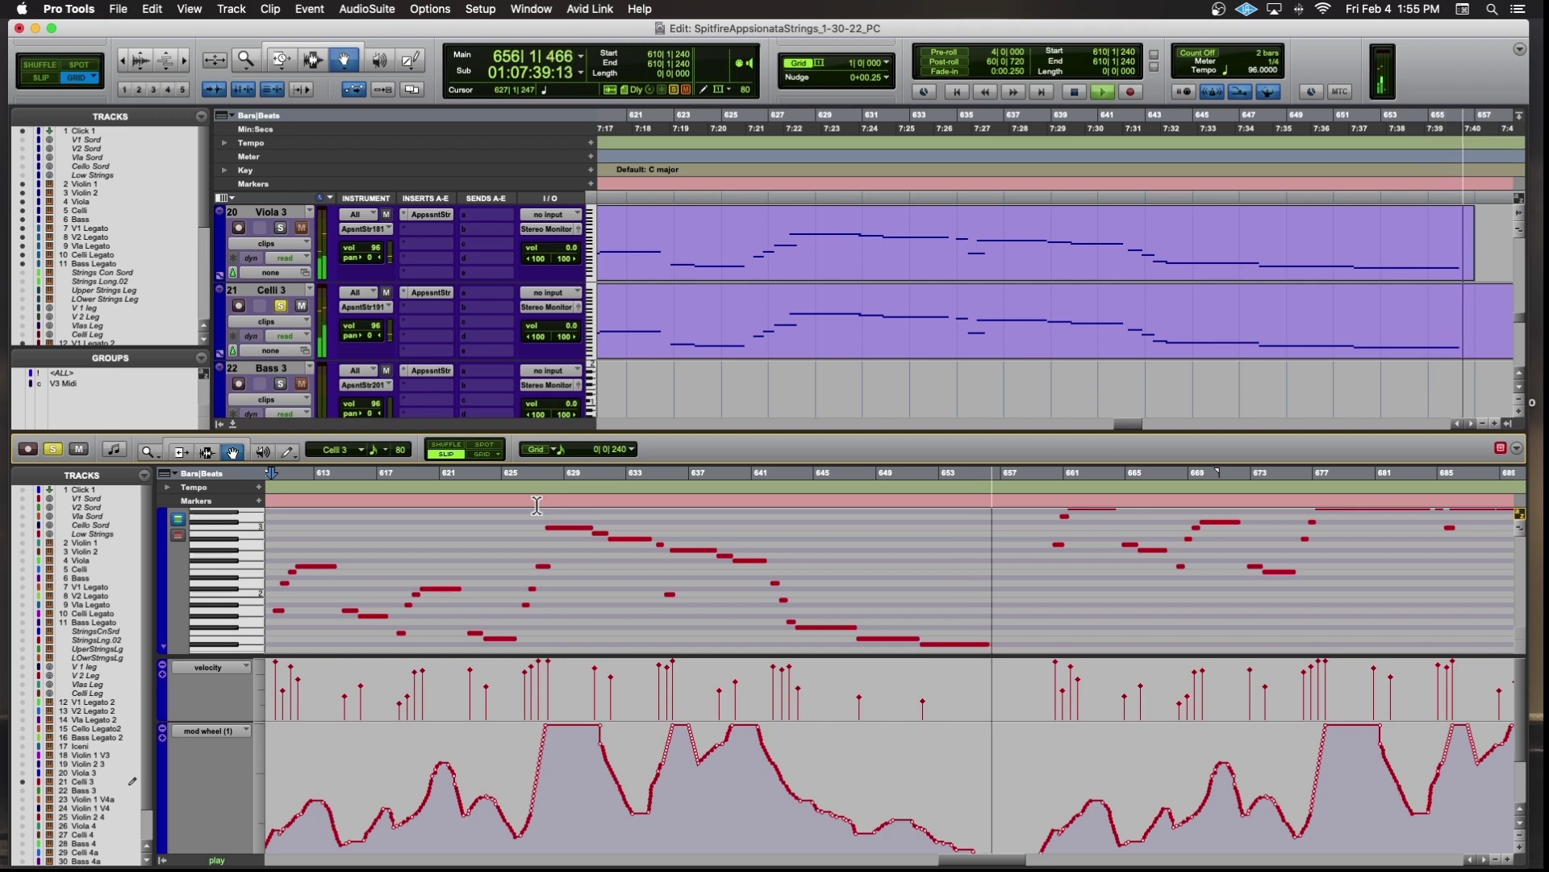
{"action": "key", "text": "space"}
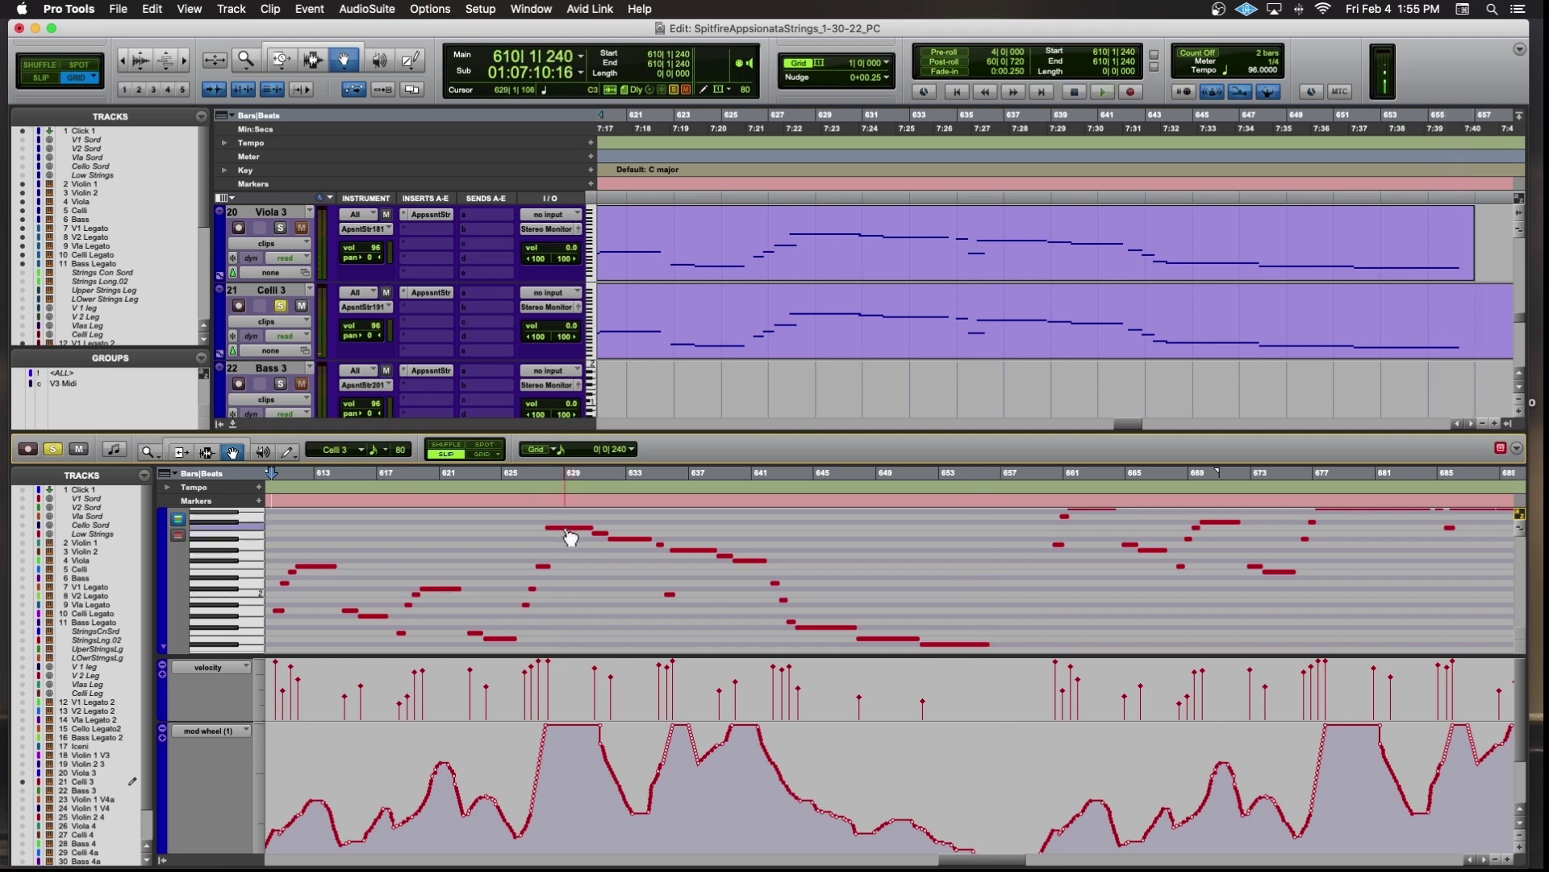
Play the higher-octave repeat of the Celli 3 line from bar 673 through its descending ending.
{"action": "scroll", "coordinate": [1018, 533], "scroll_direction": "up", "scroll_amount": 3}
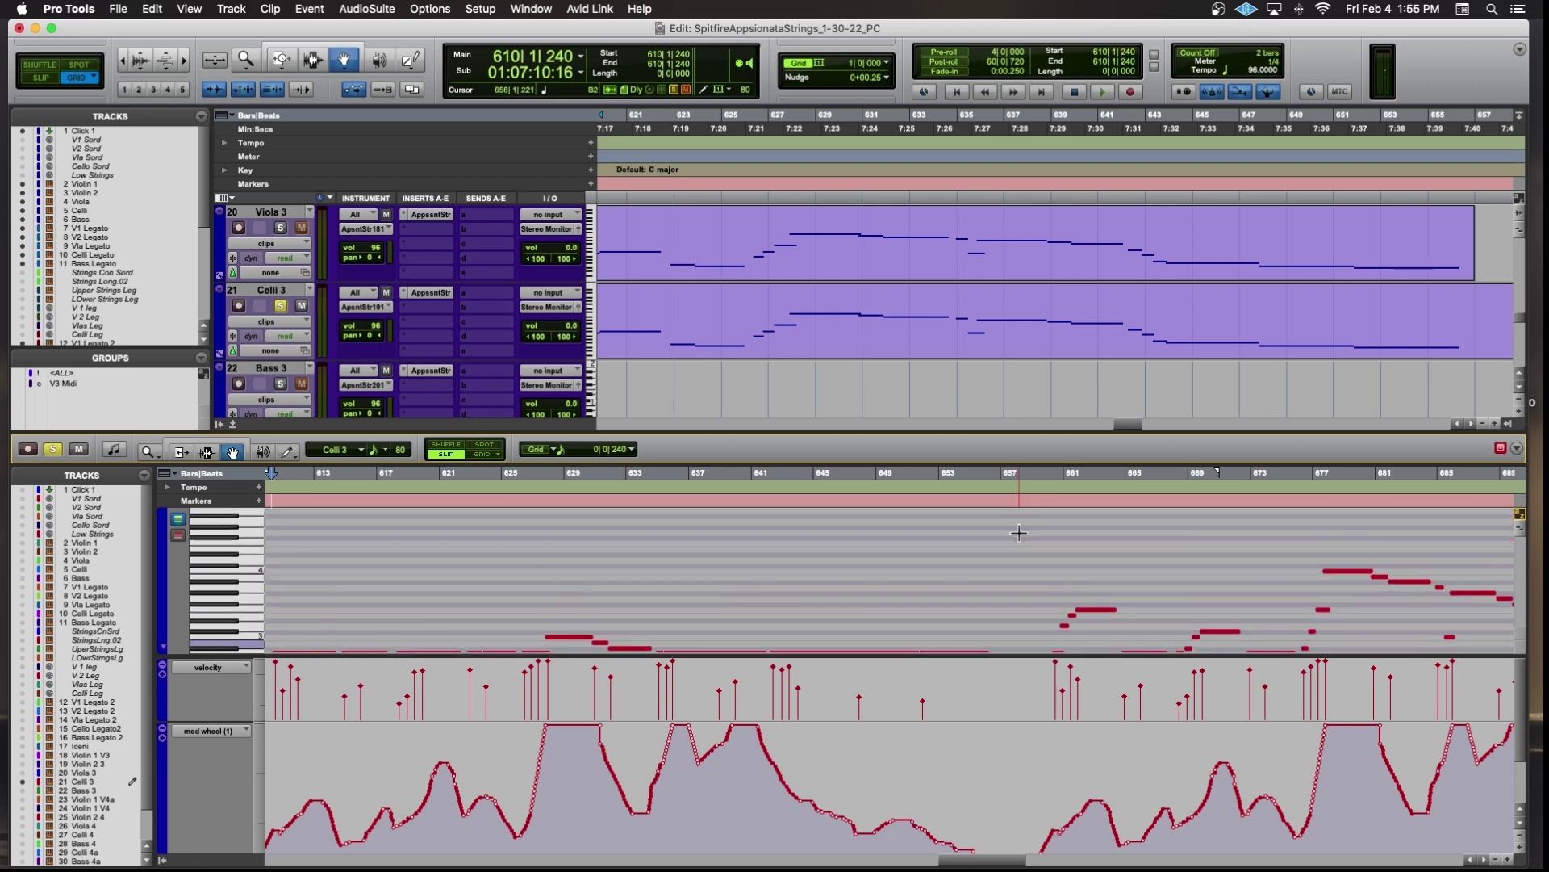
{"action": "scroll", "coordinate": [1018, 532], "scroll_direction": "right", "scroll_amount": 5}
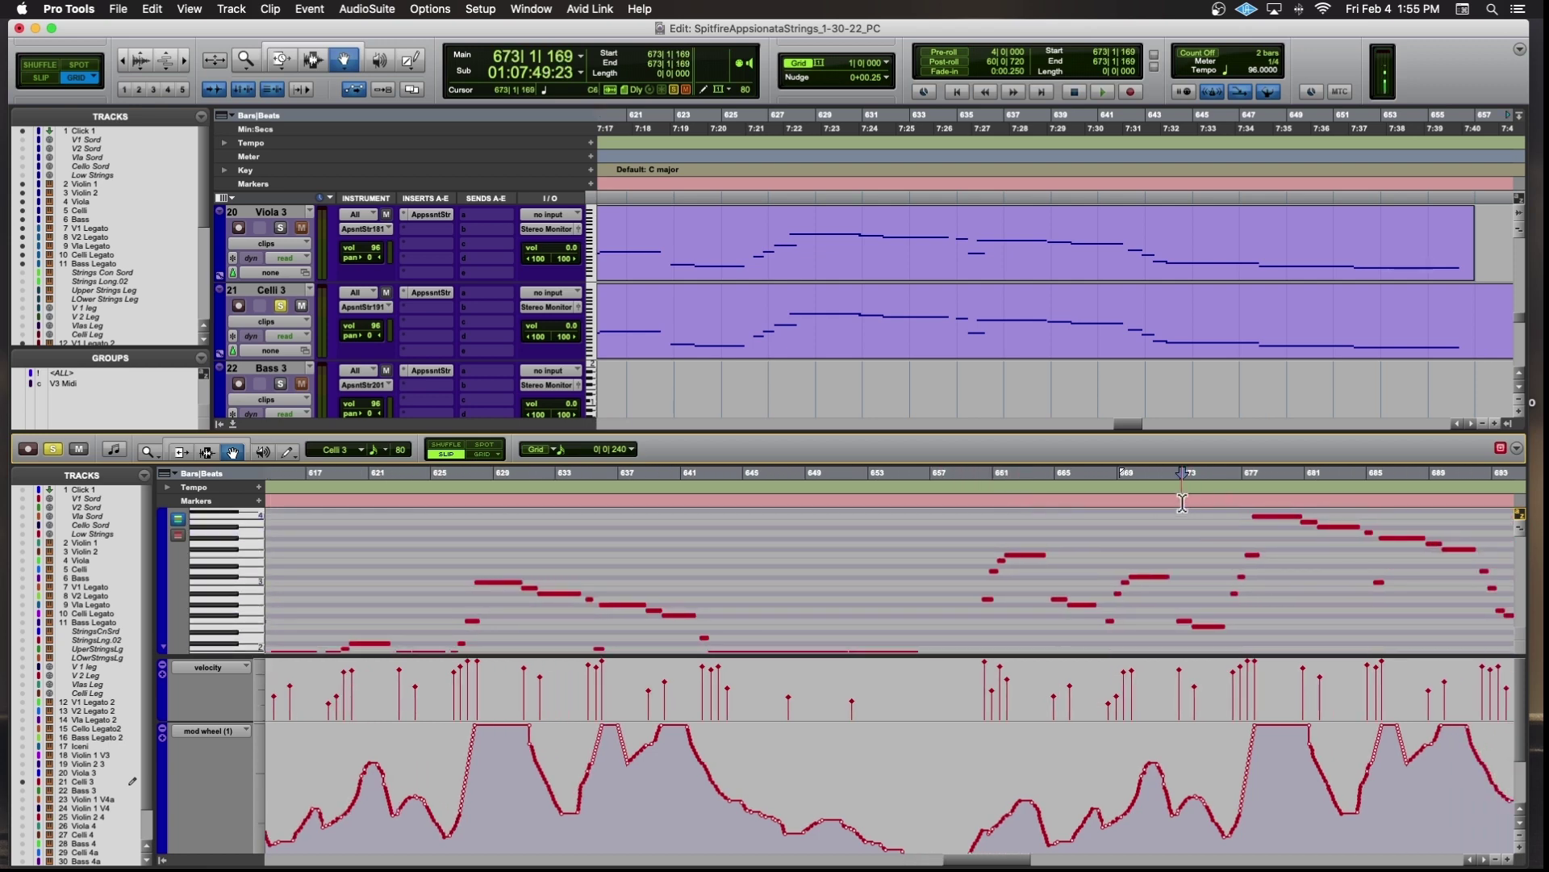
{"action": "key", "text": "space"}
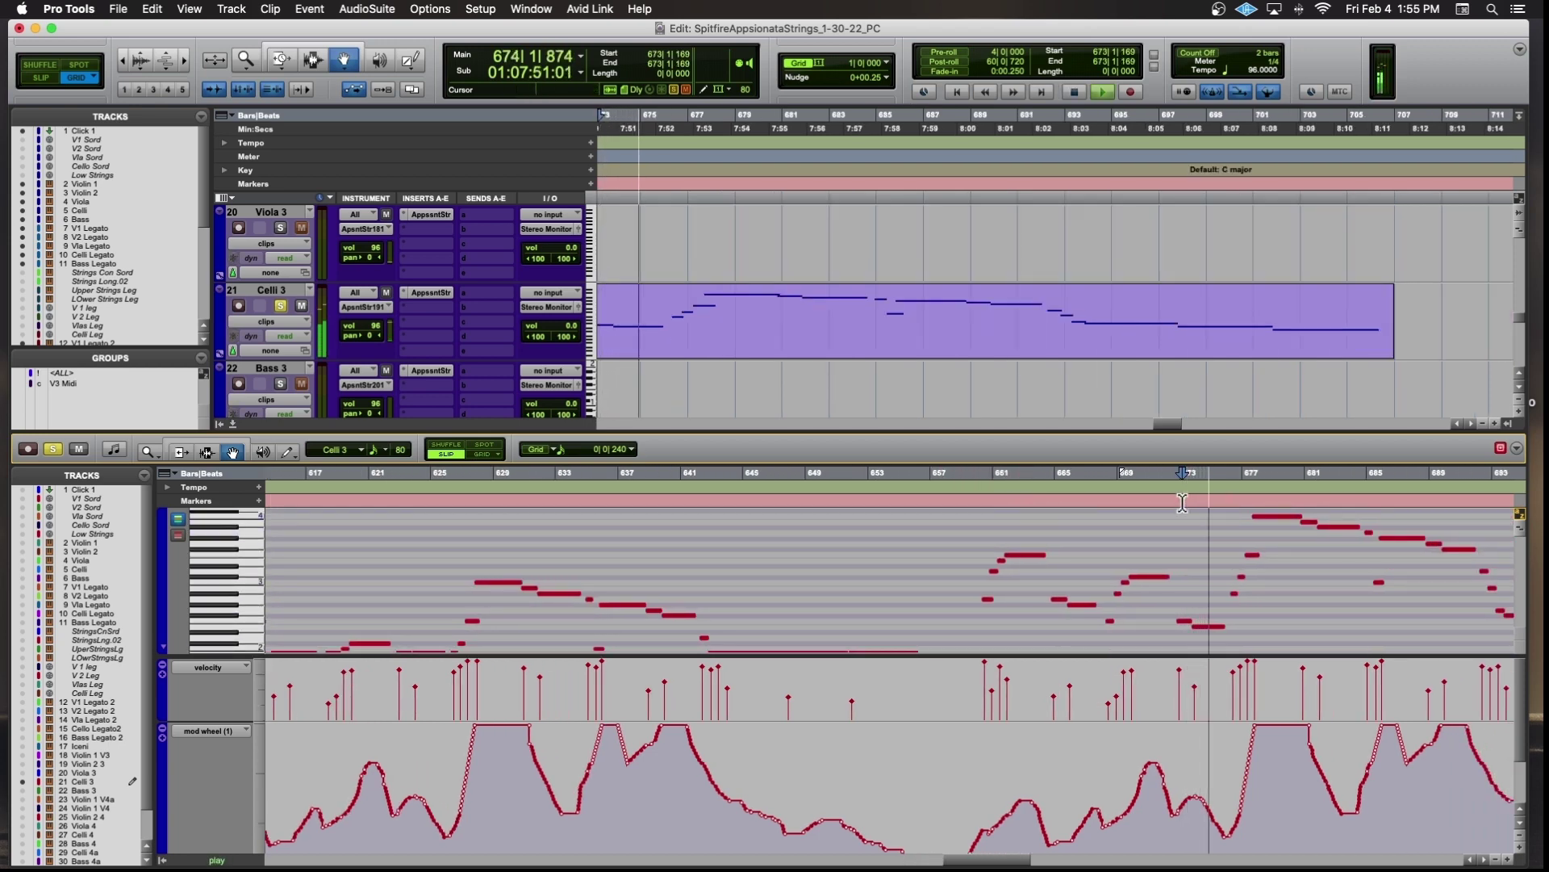
{"action": "scroll", "coordinate": [1183, 502], "scroll_direction": "right", "scroll_amount": 6}
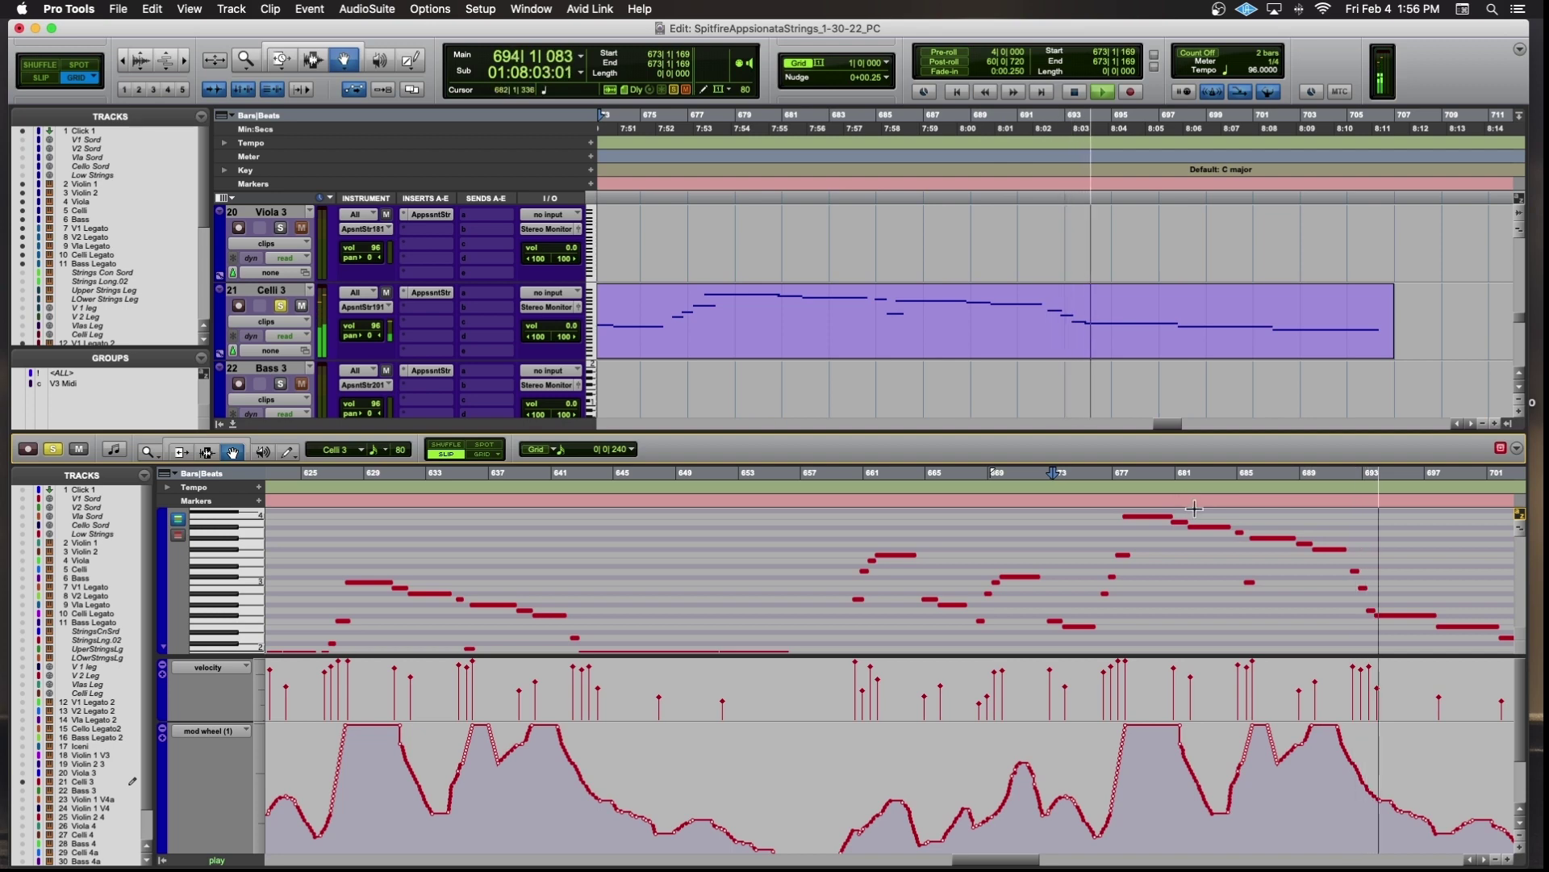
{"action": "key", "text": "space"}
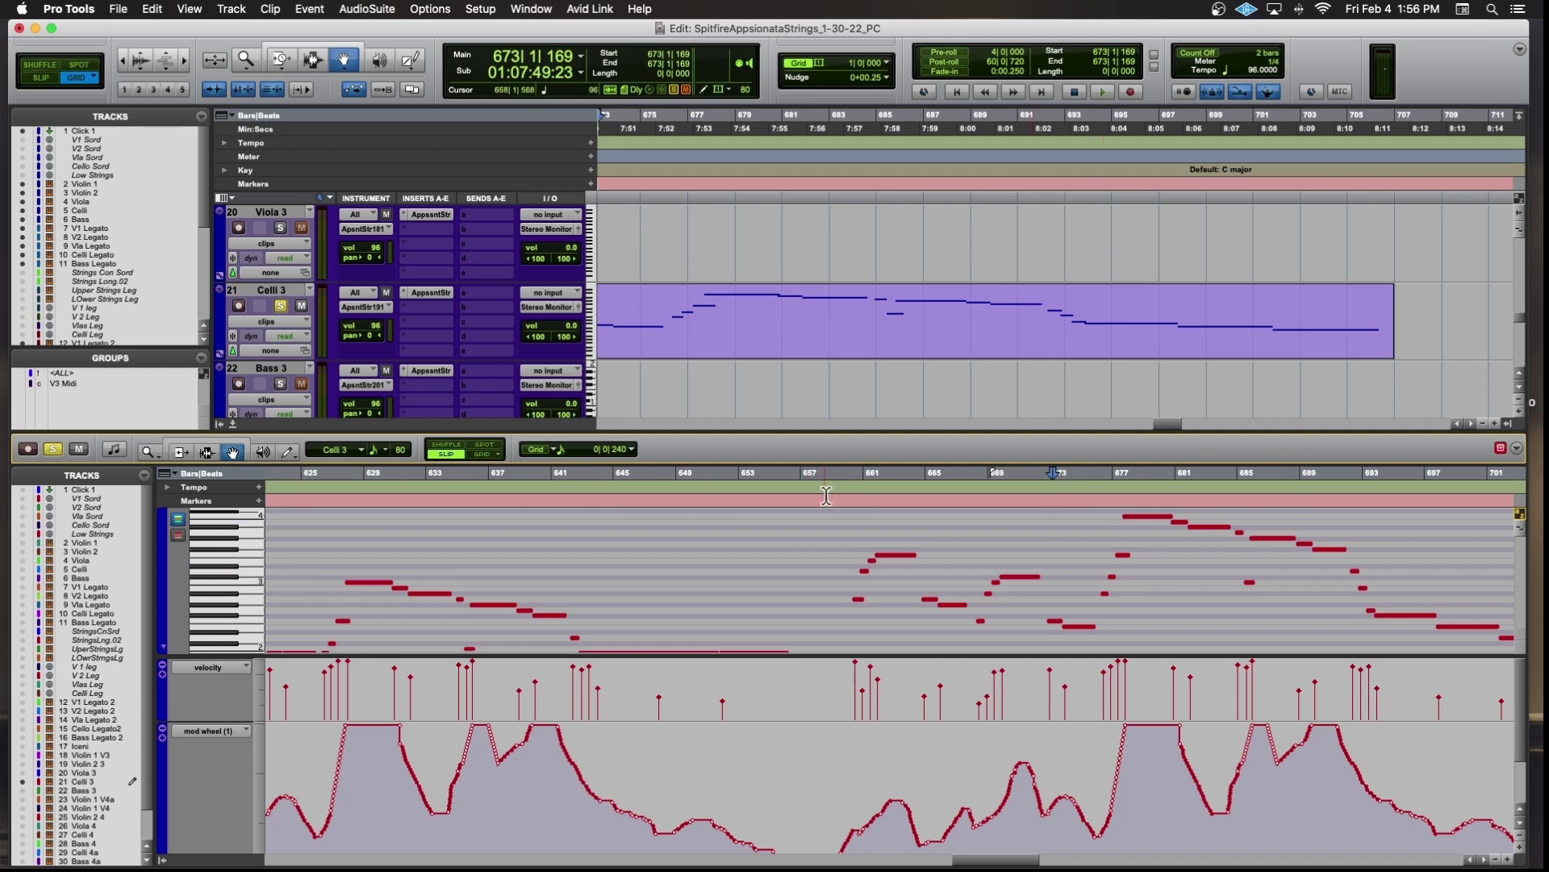
Display Viola 3's notes together with Celli 3, solo both tracks and start playing them from bar 609.
{"action": "left_click", "coordinate": [26, 773]}
{"action": "scroll", "coordinate": [356, 595], "scroll_direction": "left", "scroll_amount": 10}
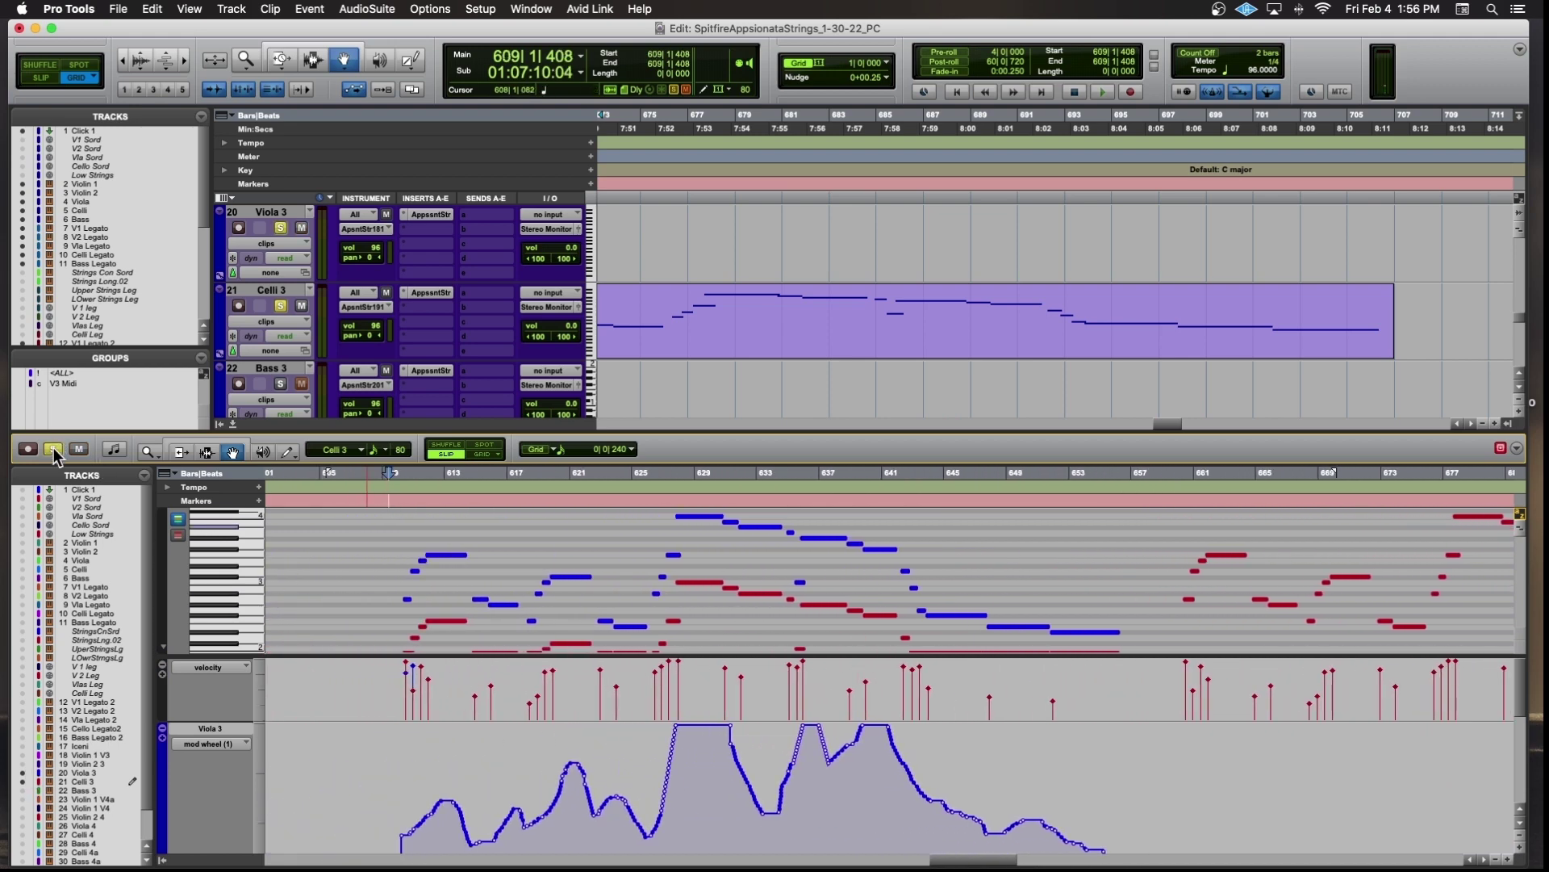
{"action": "key", "text": "space"}
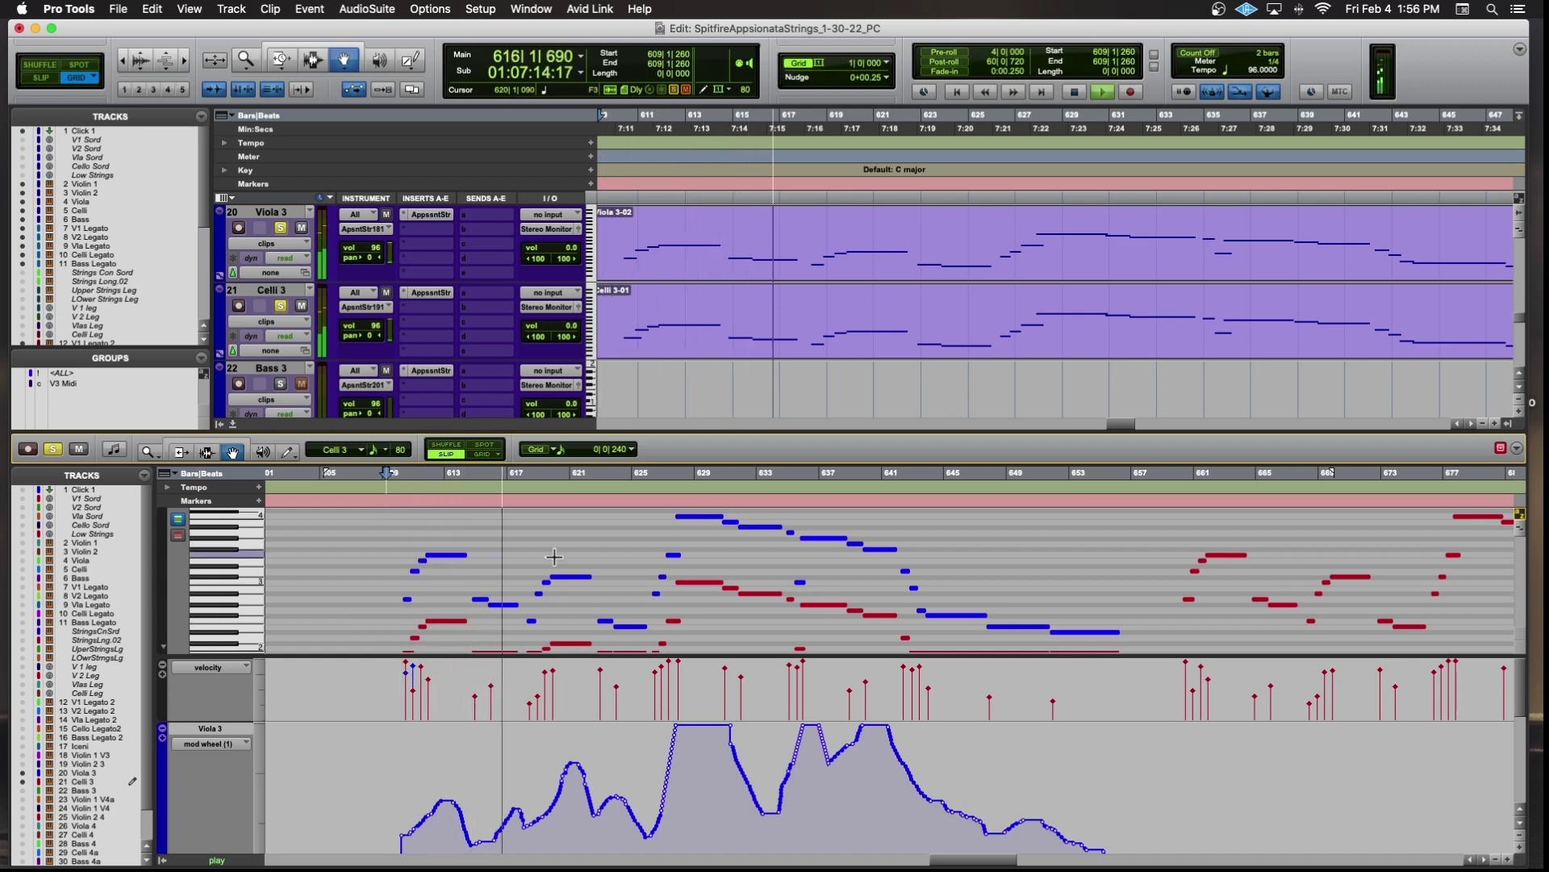
{"action": "key", "text": "r"}
{"action": "key", "text": "r"}
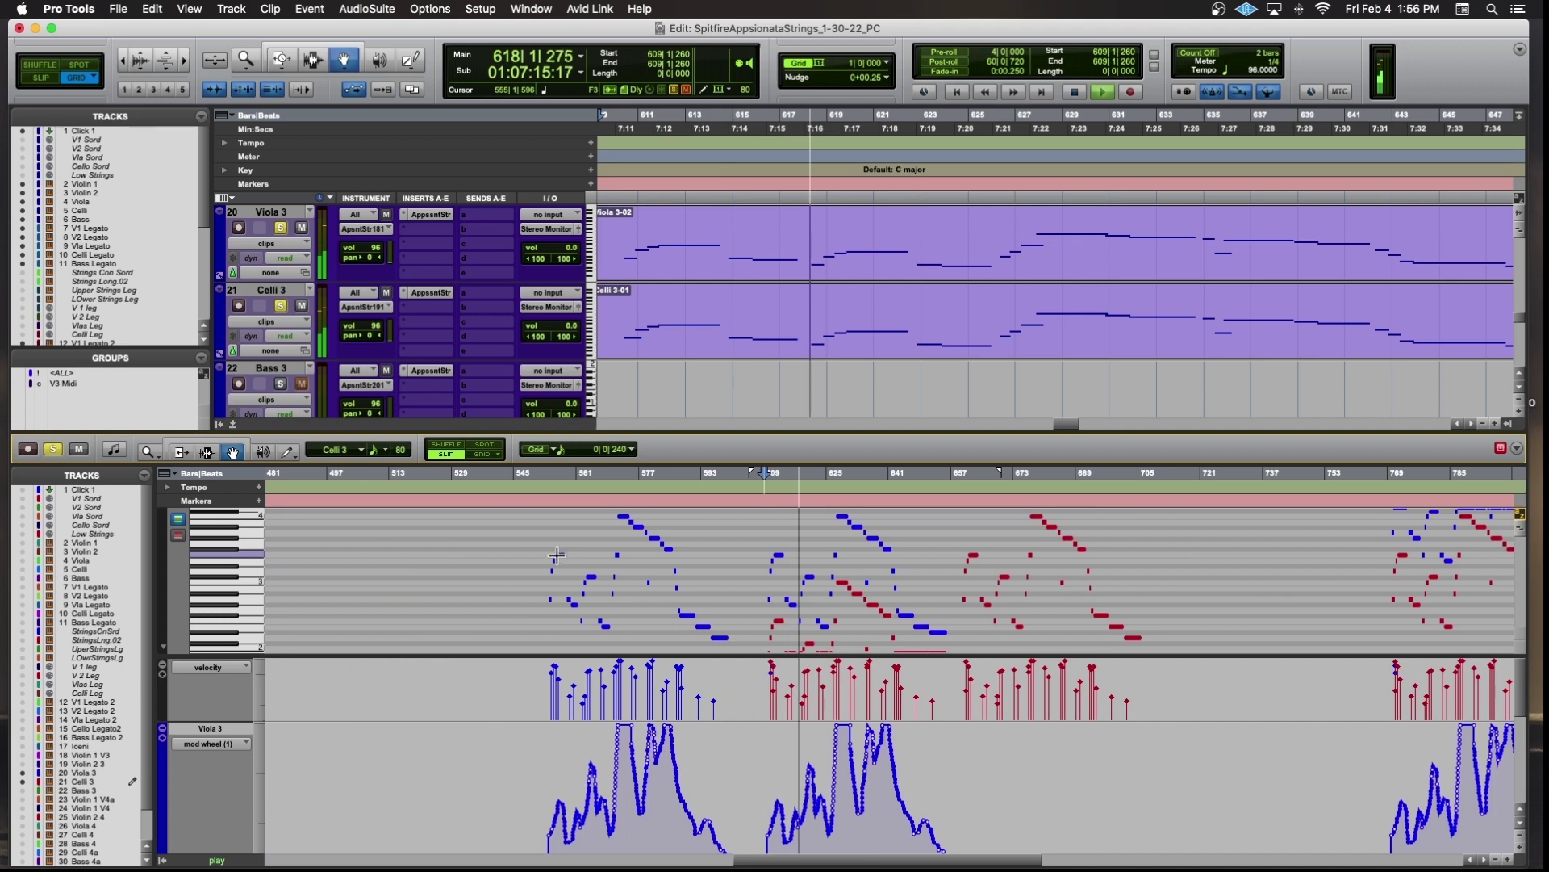
Restart Viola 3 and Celli 3 together from bar 623 and follow their clips through the high passage to bar 639.
{"action": "left_click", "coordinate": [925, 155]}
{"action": "key", "text": "r"}
{"action": "key", "text": "r"}
{"action": "key", "text": "r"}
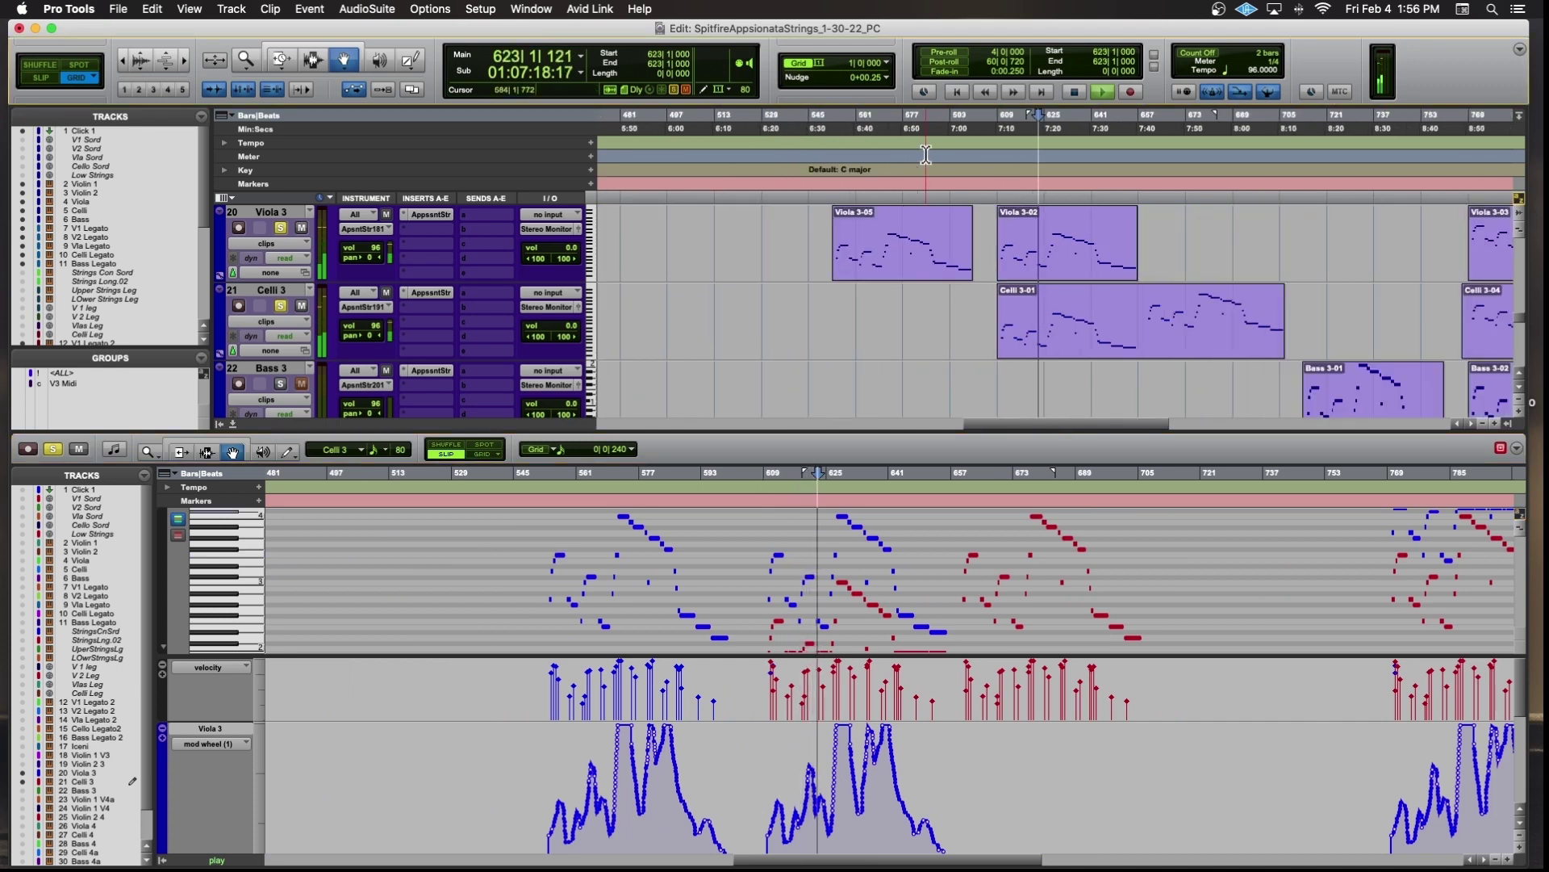
{"action": "scroll", "coordinate": [1012, 240], "scroll_direction": "right", "scroll_amount": 3}
{"action": "scroll", "coordinate": [1012, 239], "scroll_direction": "right", "scroll_amount": 2}
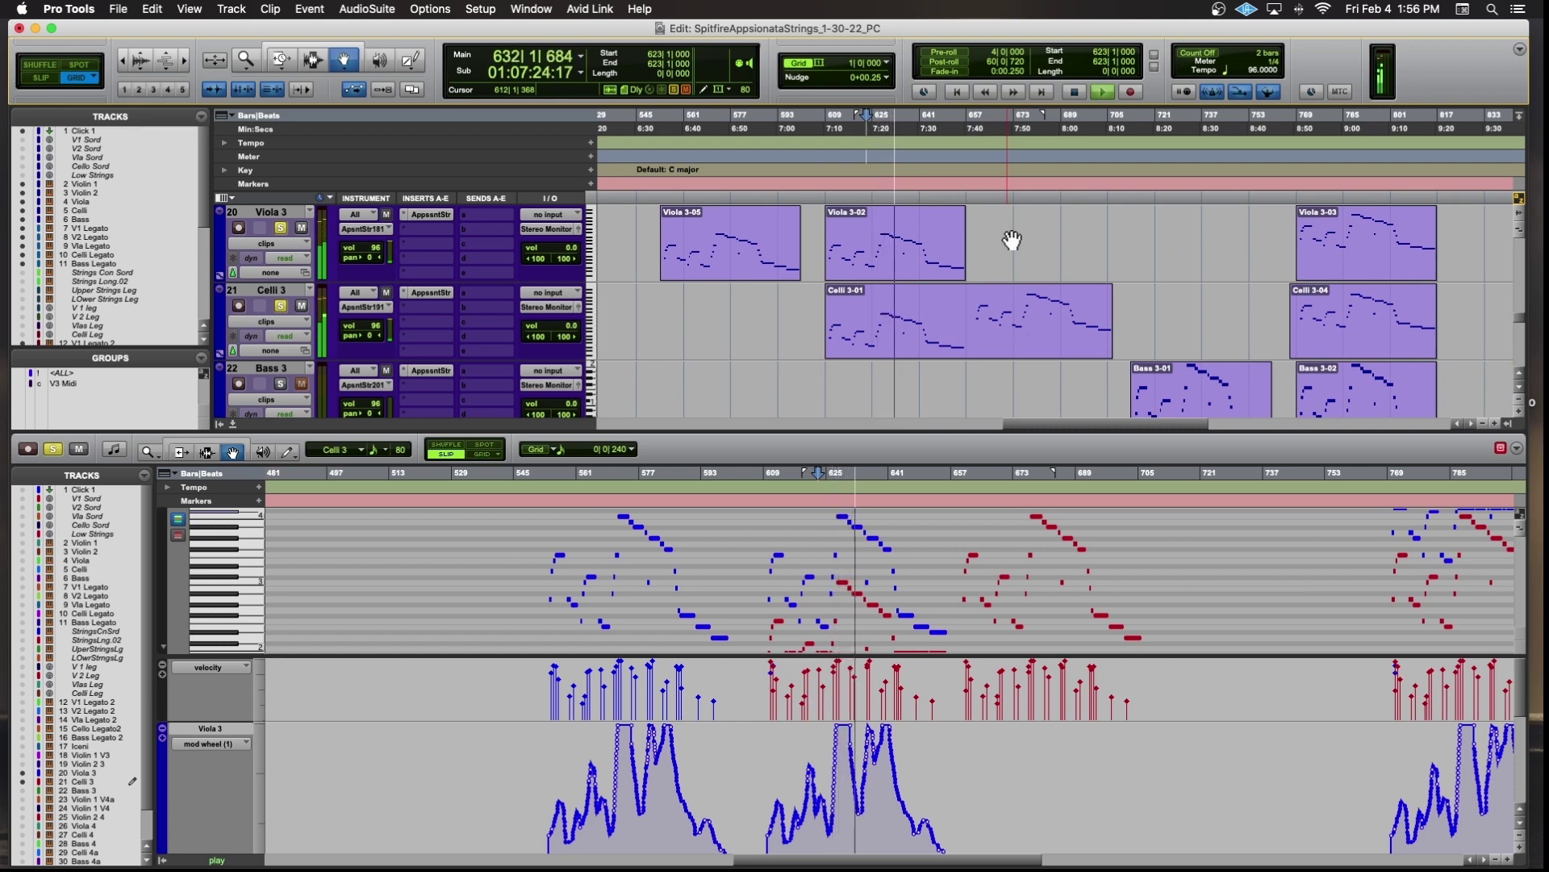
{"action": "key", "text": "t"}
{"action": "key", "text": "t"}
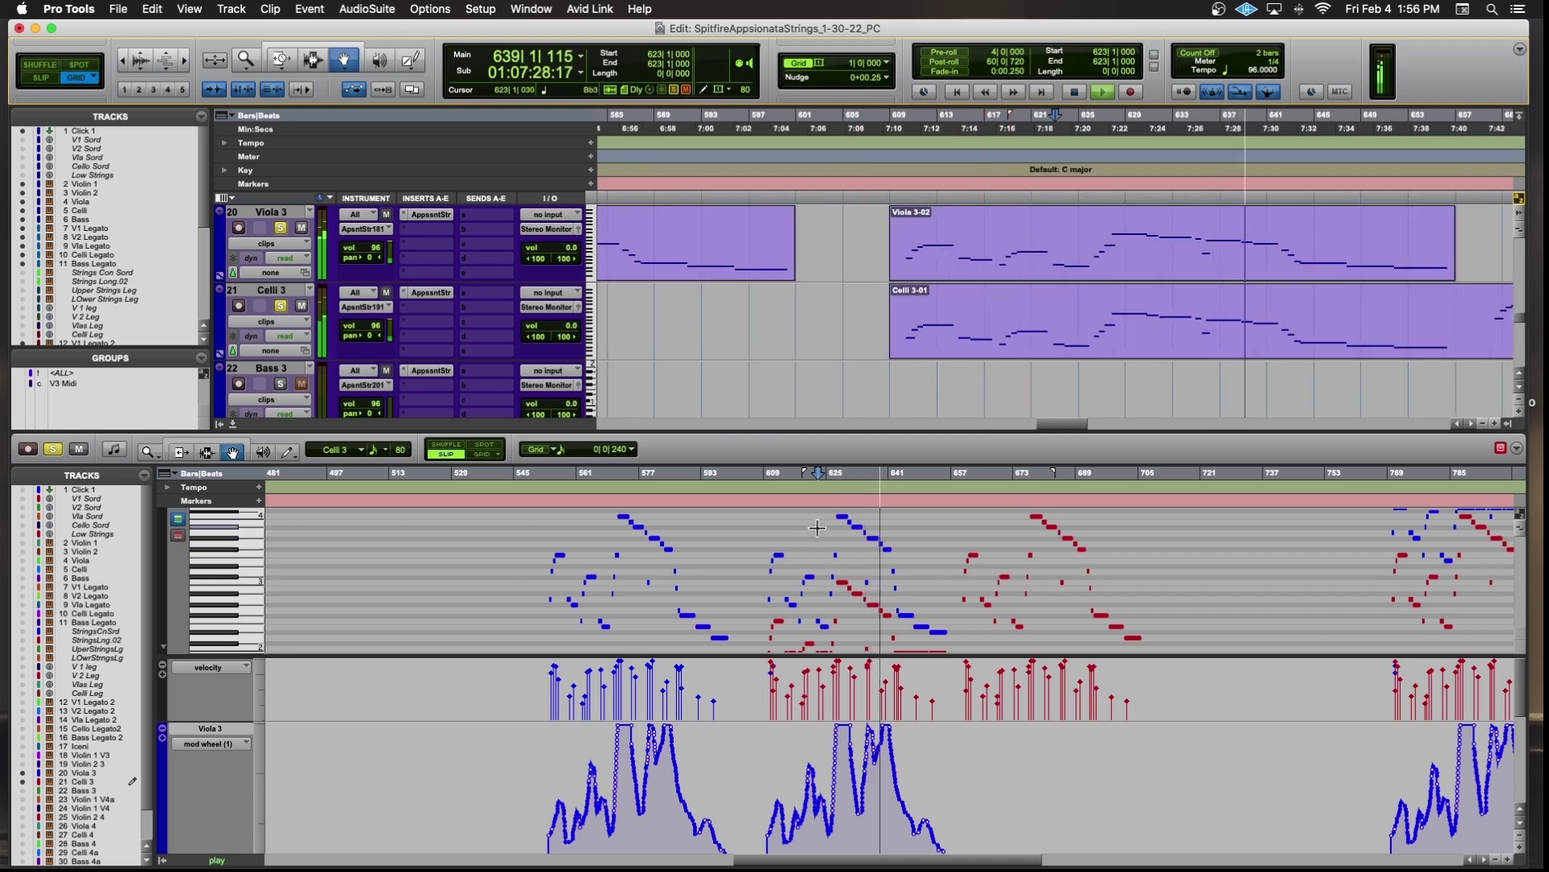
{"action": "key", "text": "t"}
{"action": "key", "text": "t"}
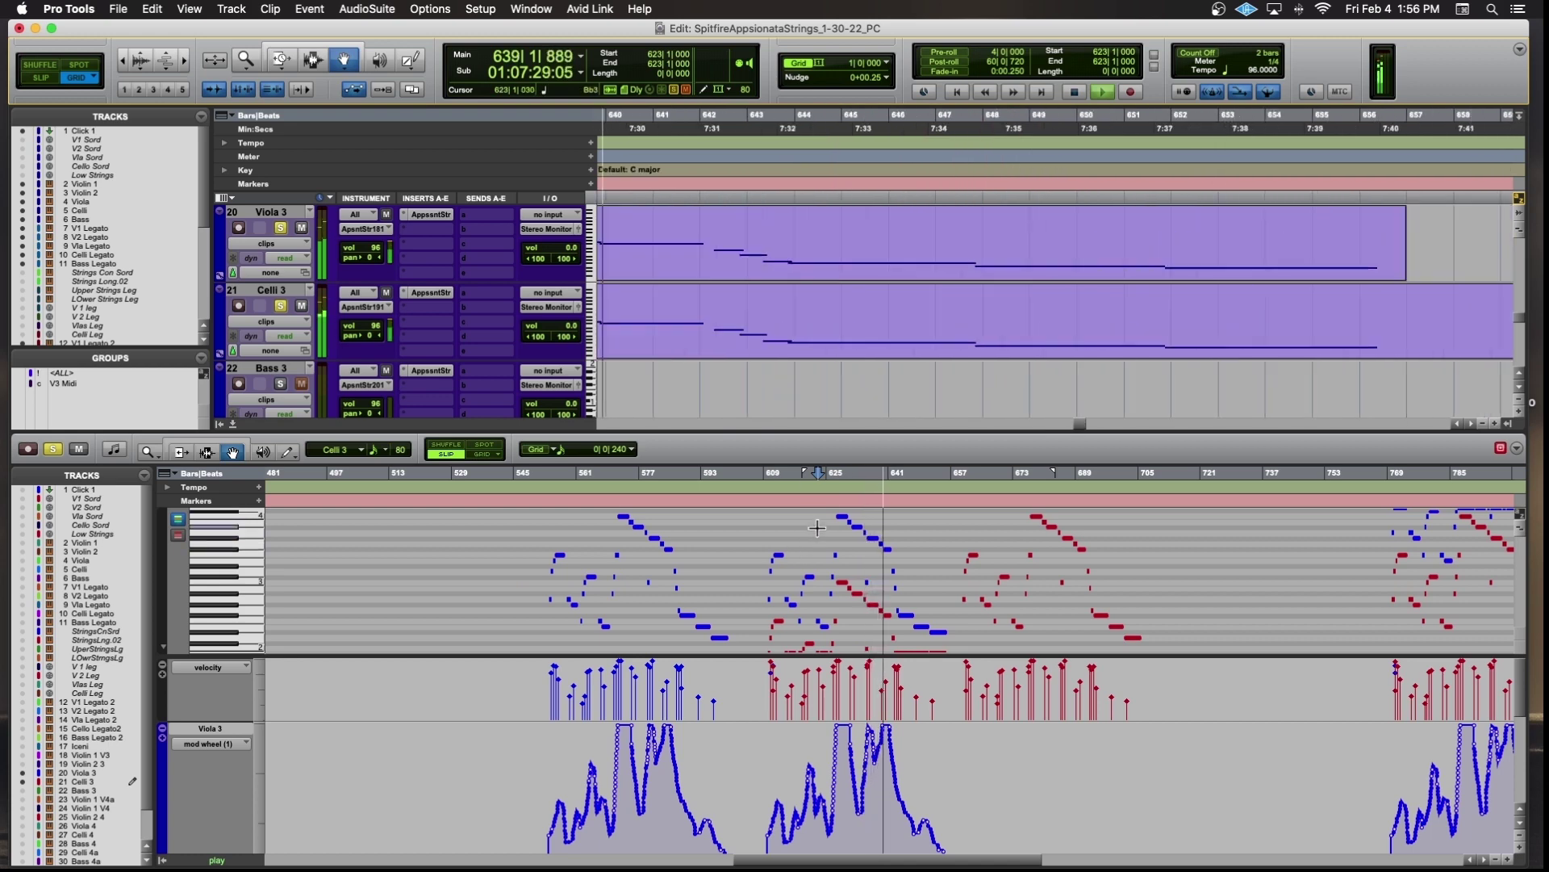
Replay the descending passage of Viola 3 and Celli 3 from bar 633 and stop playback.
{"action": "left_click", "coordinate": [857, 479]}
{"action": "key", "text": "t"}
{"action": "key", "text": "t"}
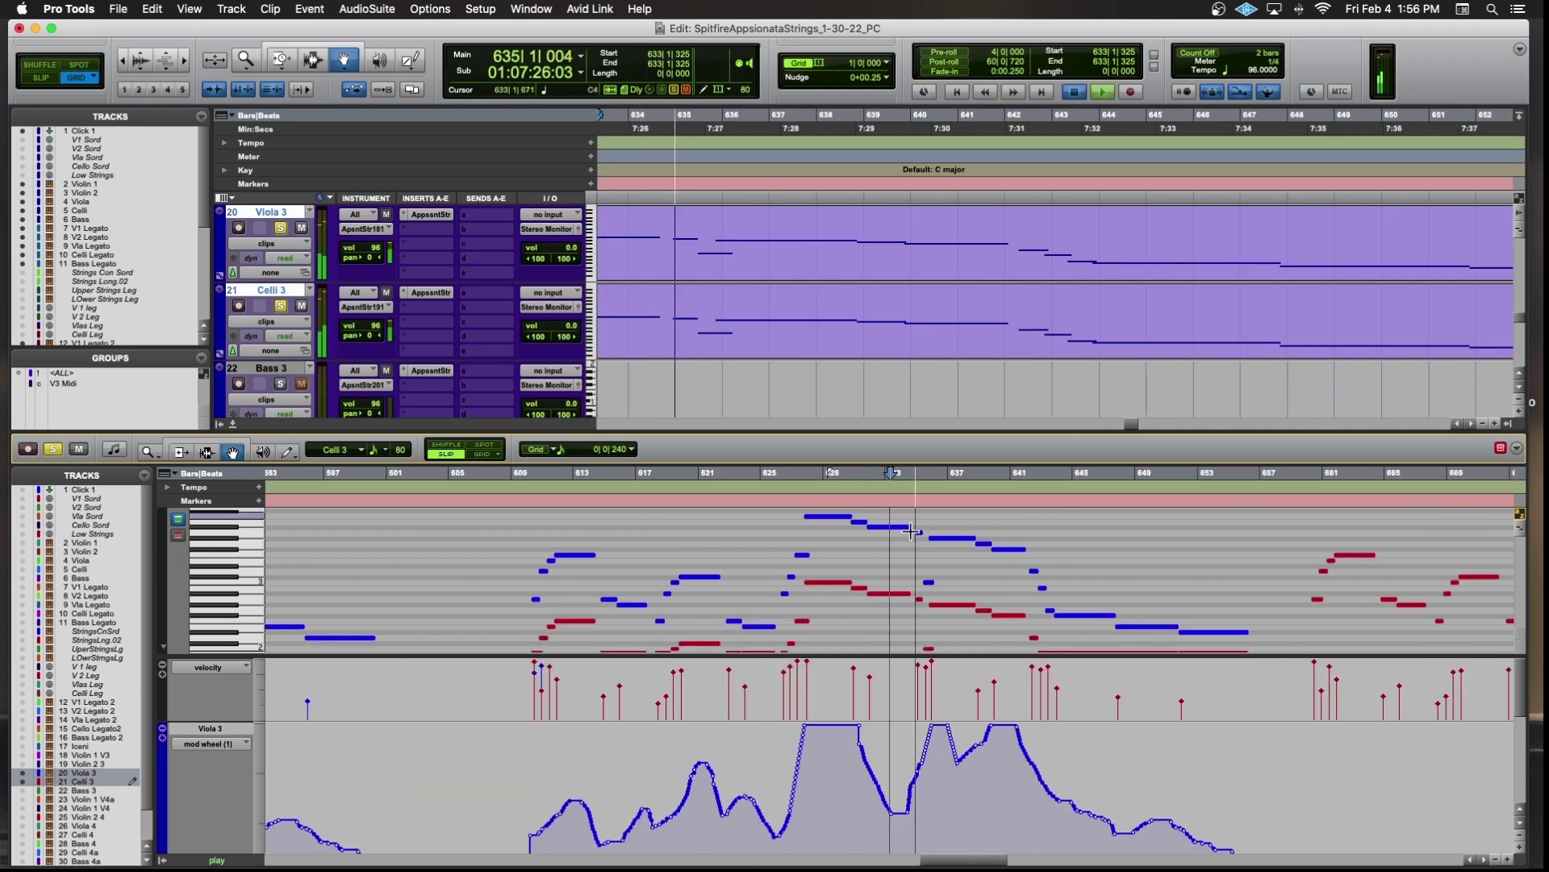
{"action": "key", "text": "space"}
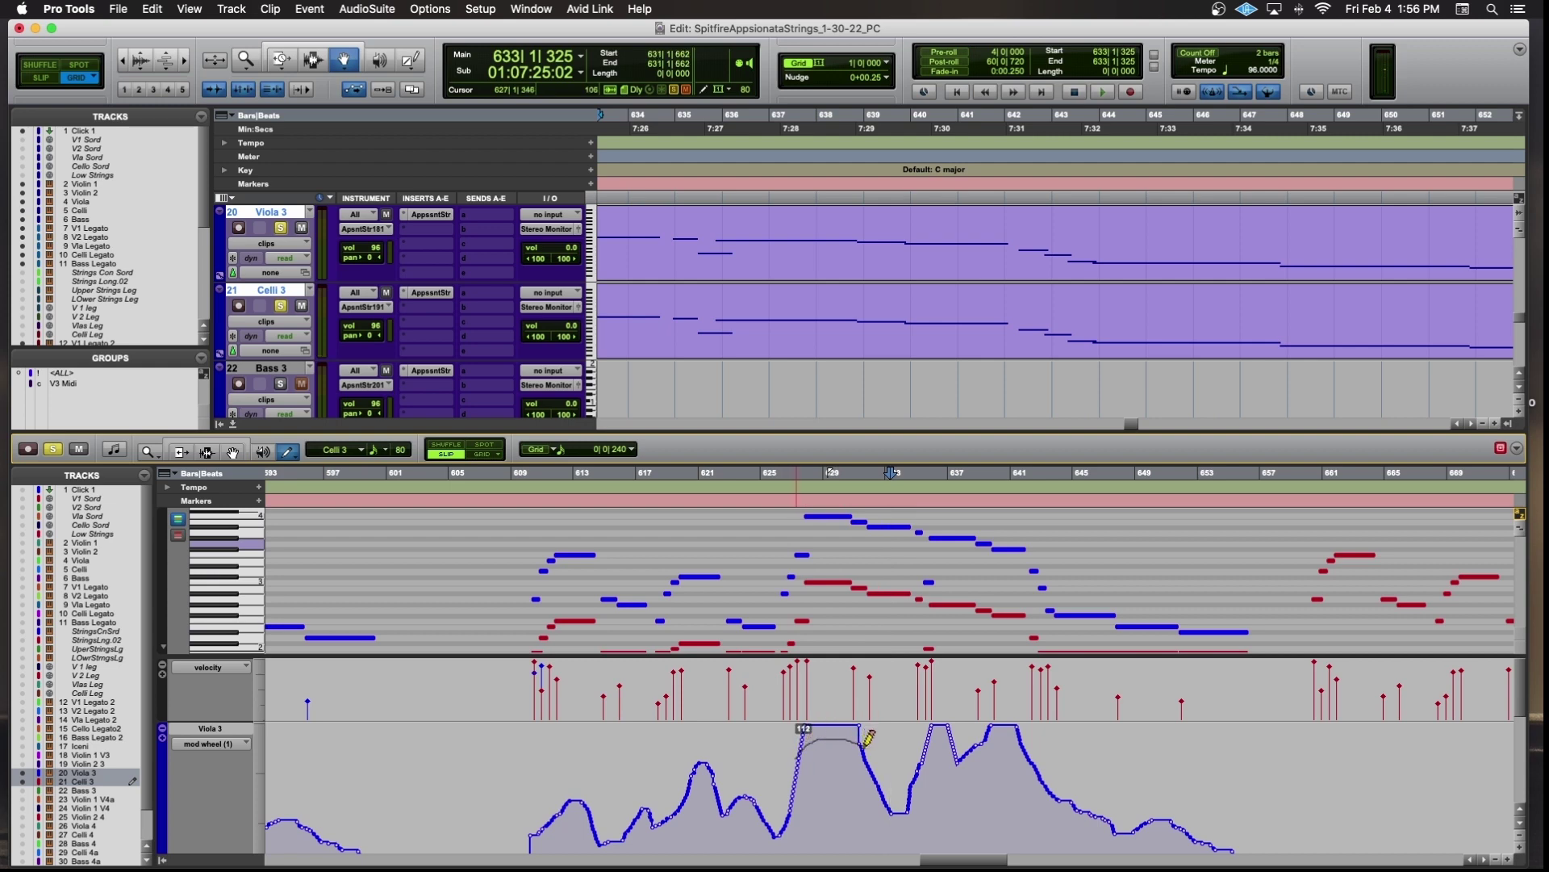
Redraw the flat mod wheel peaks of Viola 3 and Celli 3 around bars 627 to 631 as lower, rounded curves.
{"action": "left_click_drag", "start_coordinate": [868, 737], "coordinate": [867, 738]}
{"action": "scroll", "coordinate": [823, 678], "scroll_direction": "down", "scroll_amount": 5}
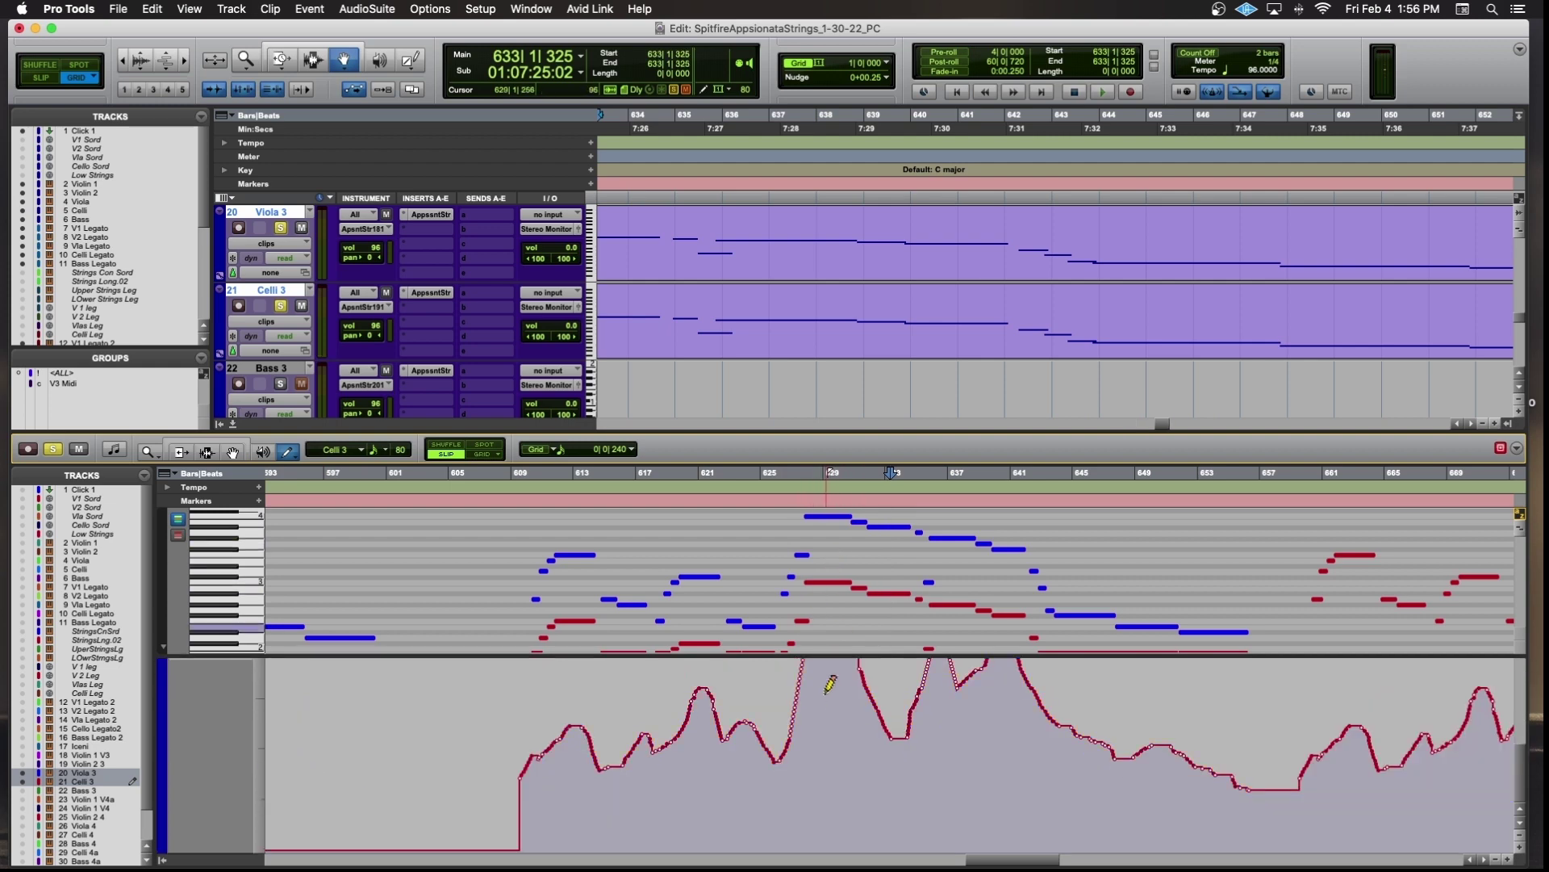
{"action": "scroll", "coordinate": [830, 676], "scroll_direction": "up", "scroll_amount": 3}
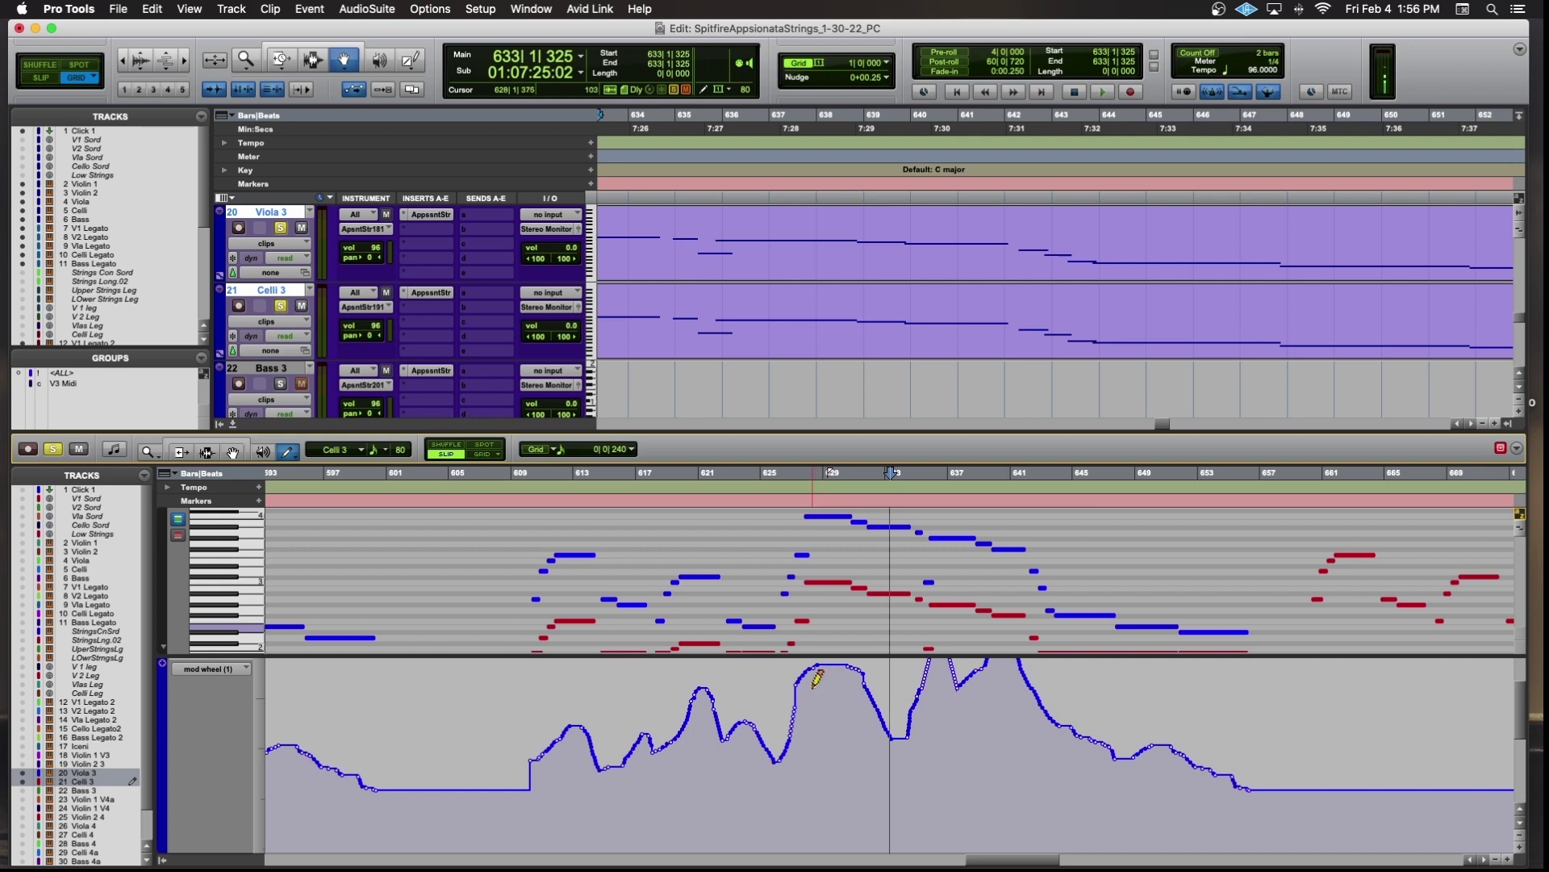
{"action": "scroll", "coordinate": [816, 678], "scroll_direction": "down", "scroll_amount": 3}
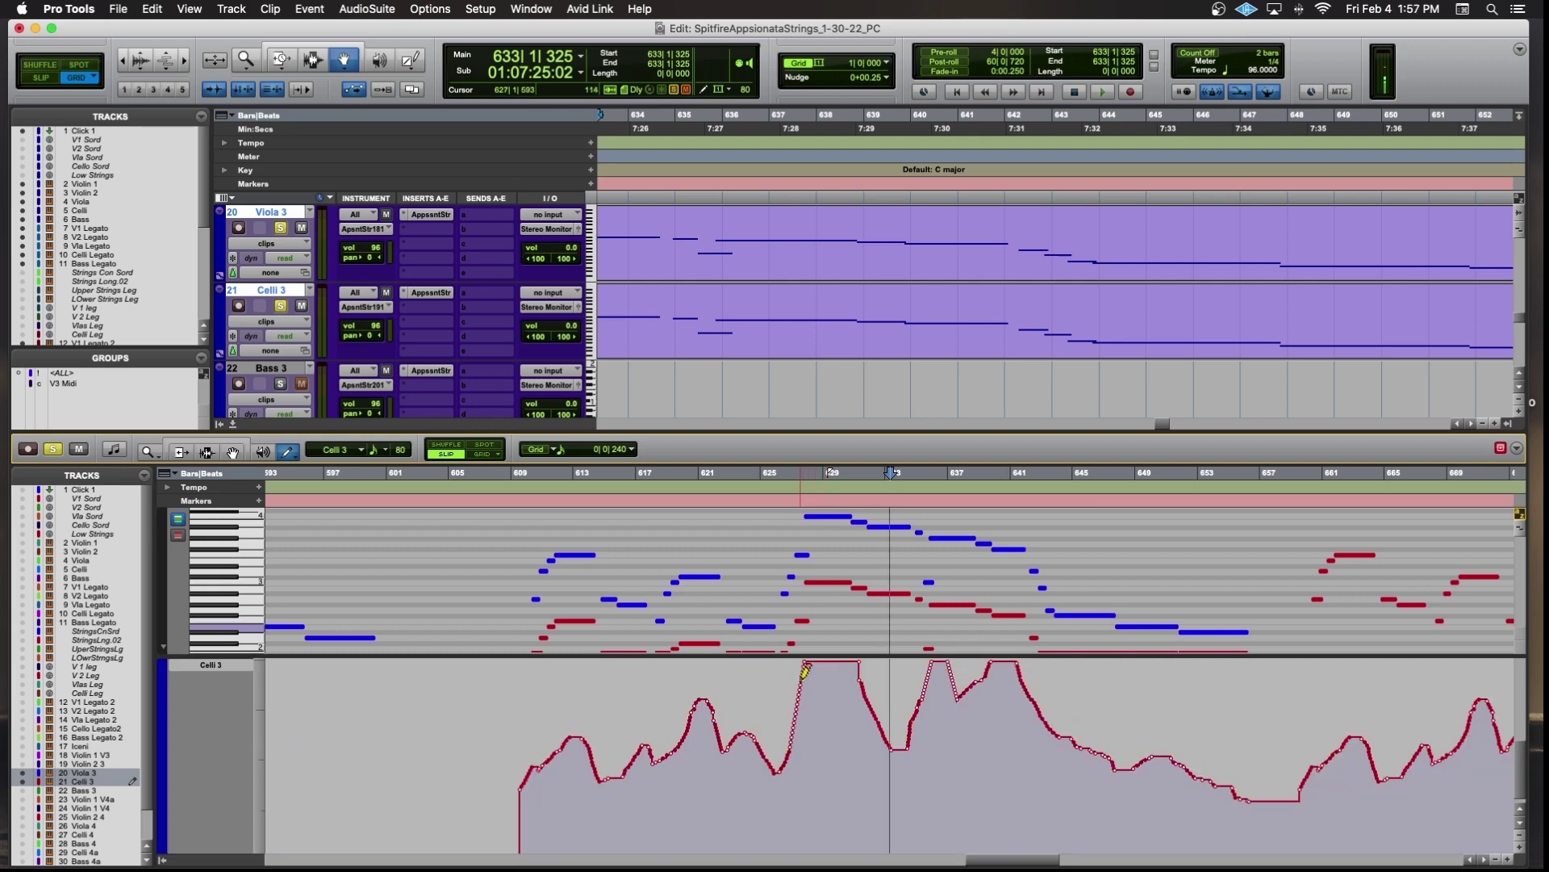
Audition both parts from bar 624, redraw Celli 3's mod wheel peak around bars 627 to 632 even lower, and replay the passage.
{"action": "left_click", "coordinate": [757, 494]}
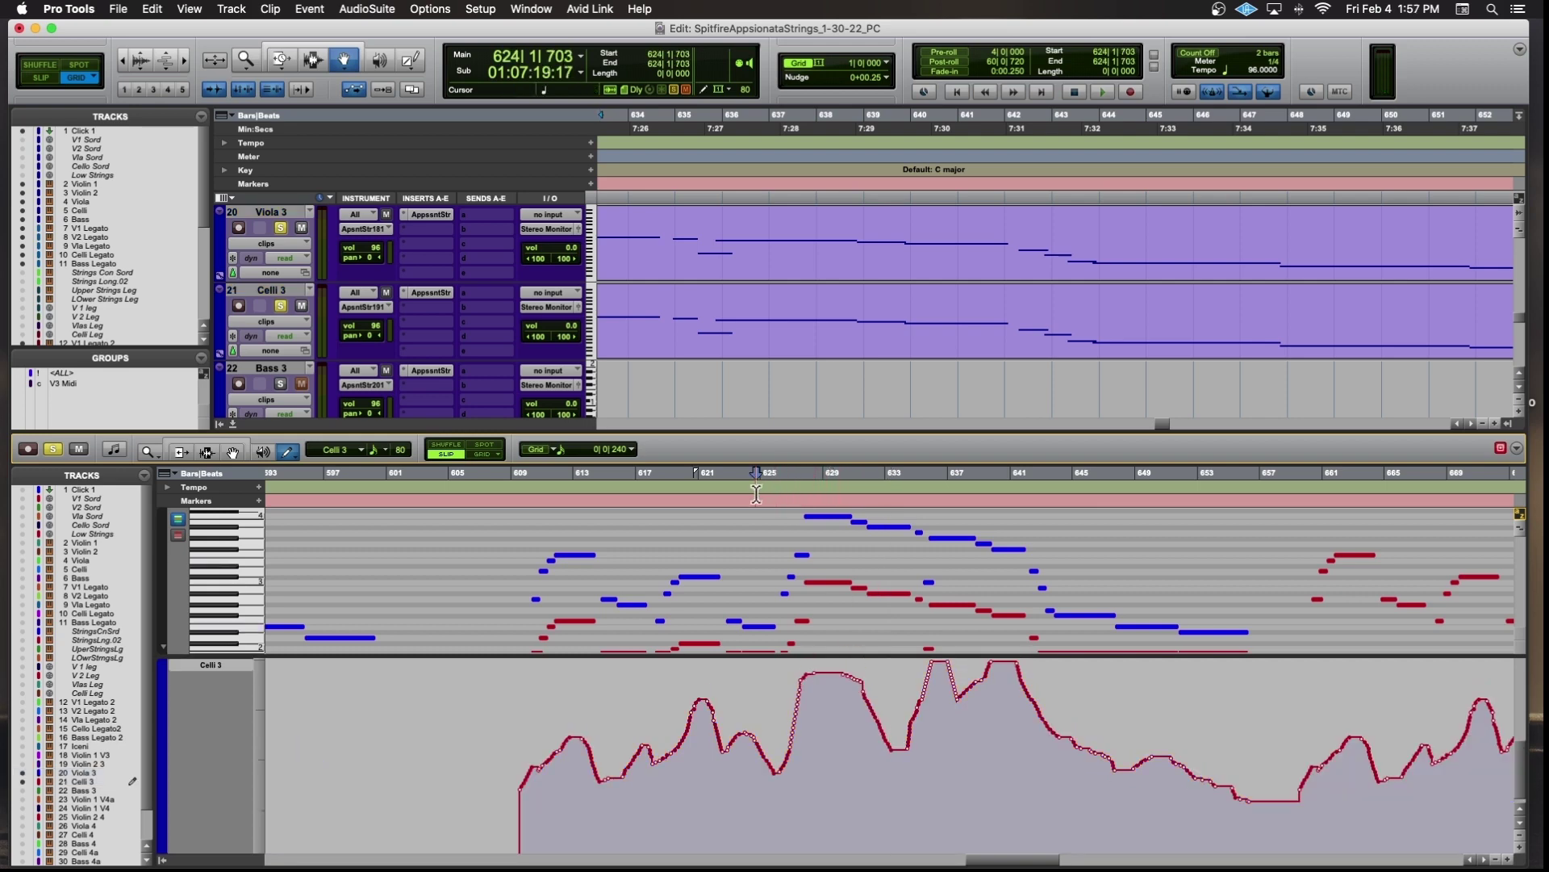
{"action": "key", "text": "space"}
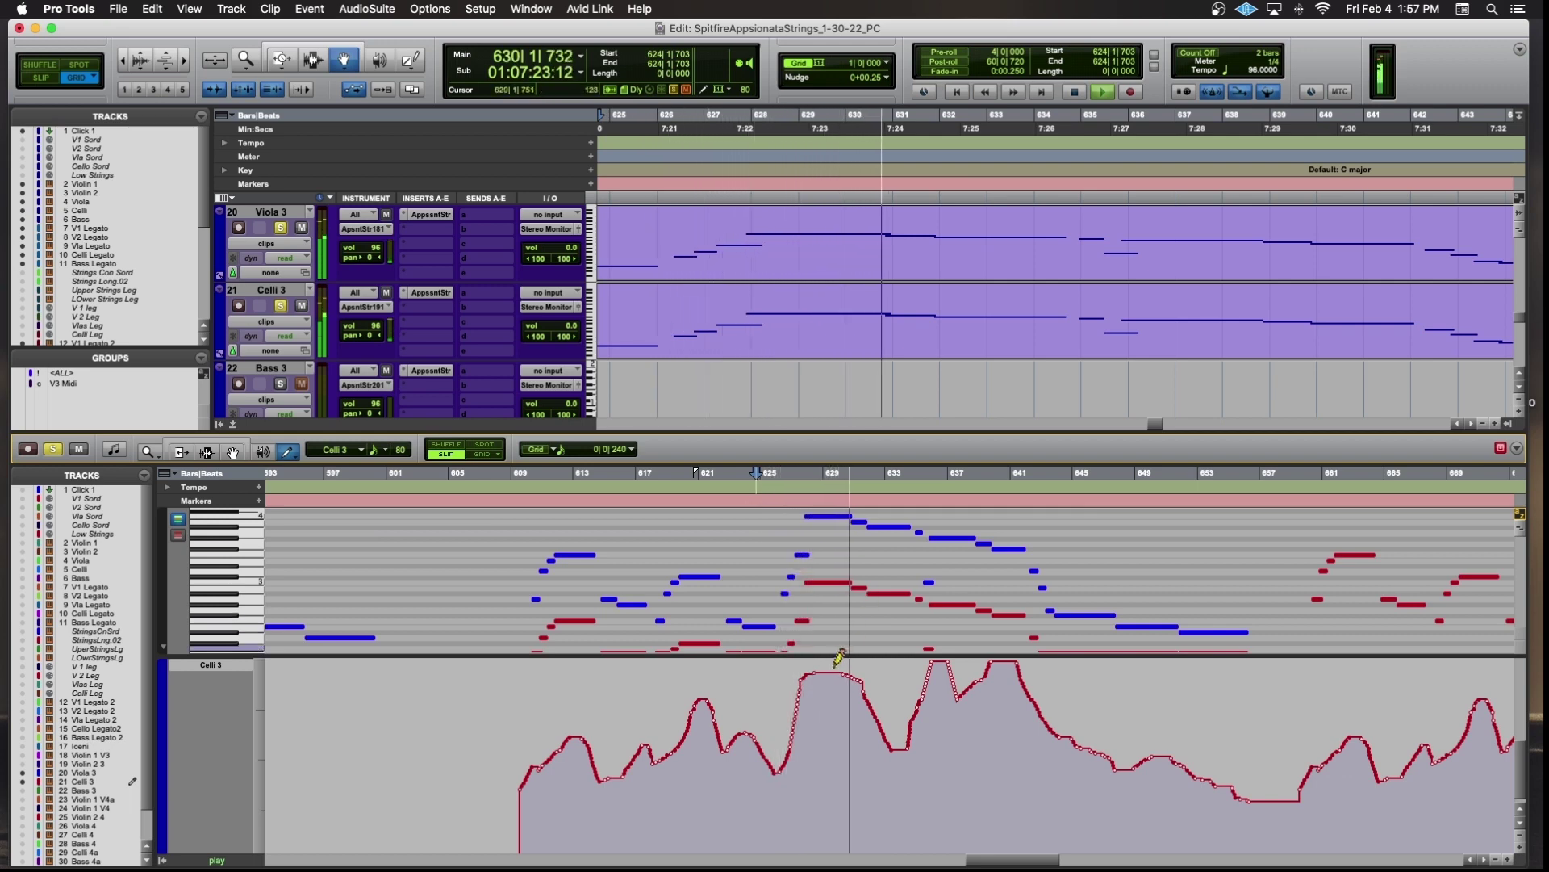
{"action": "key", "text": "space"}
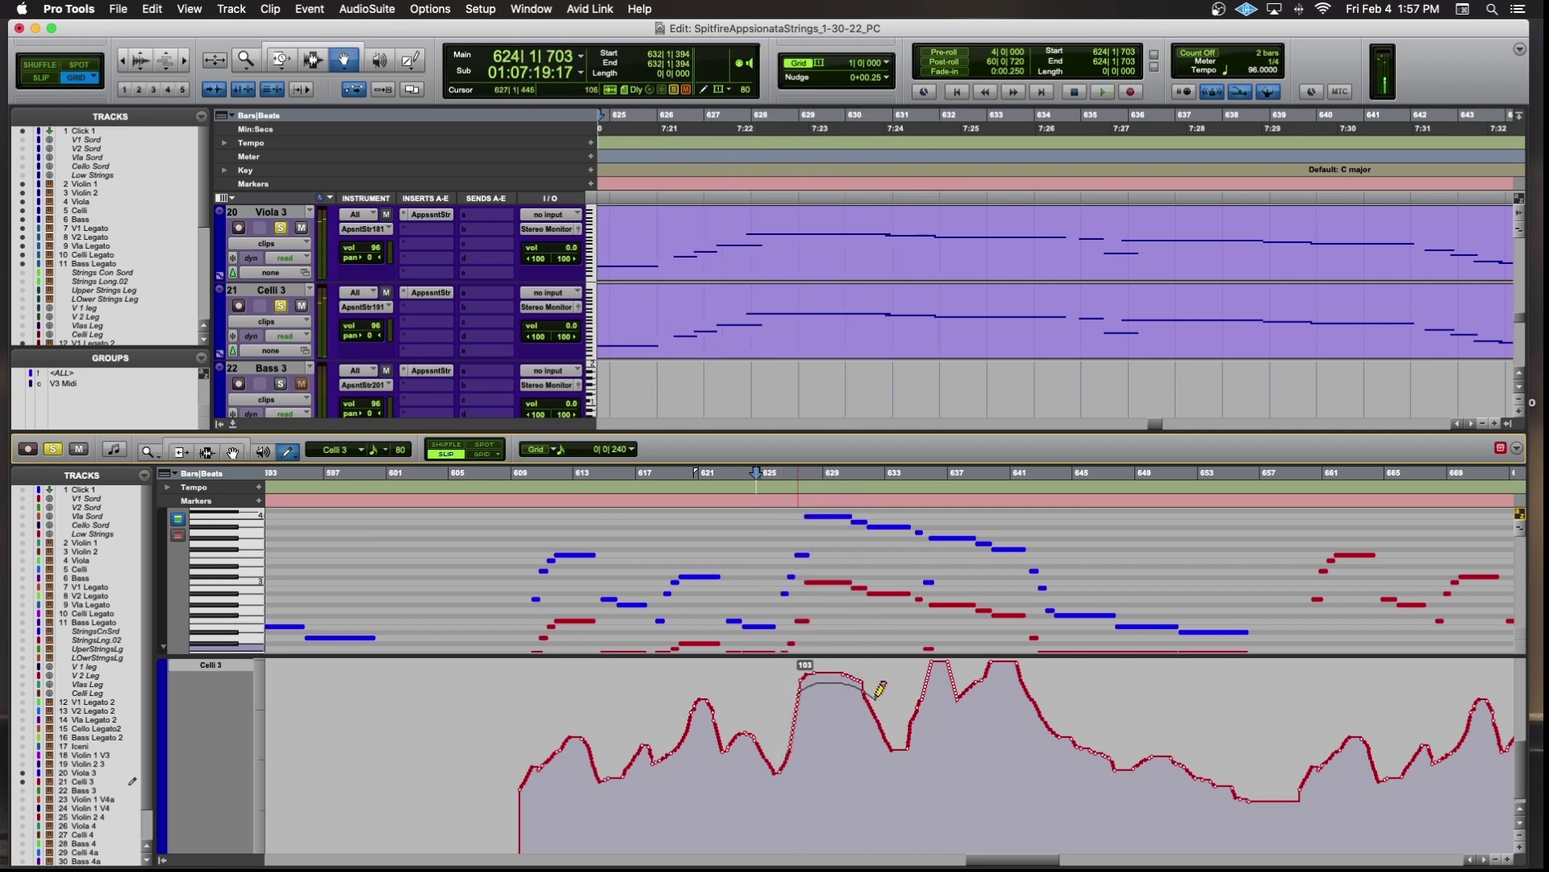
{"action": "key", "text": "space"}
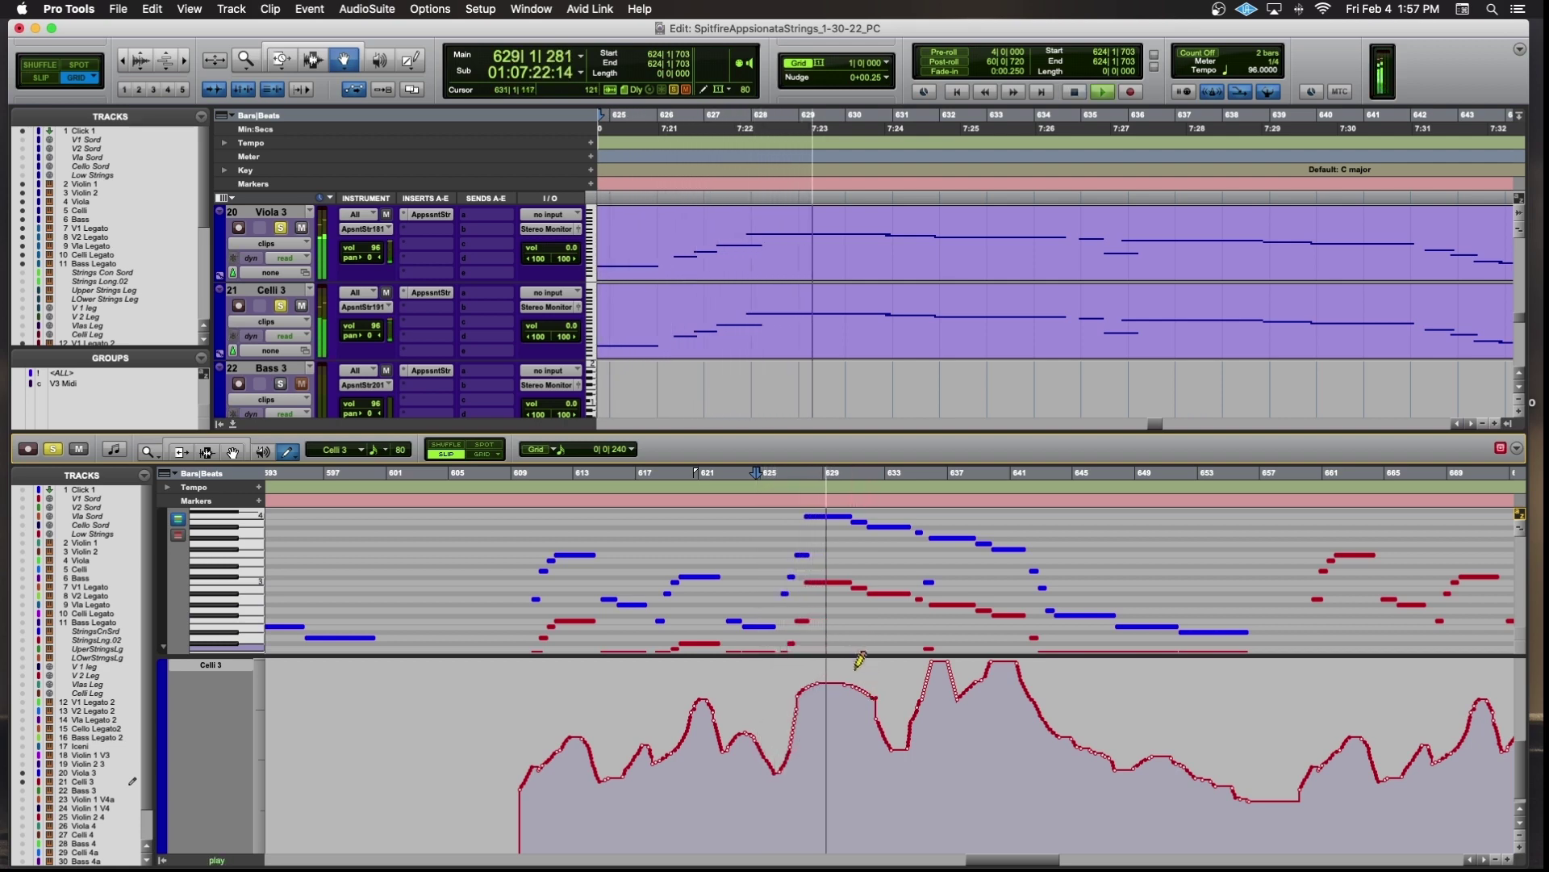
Stop playback, review the Celli 3 sections after bar 639, and start a brief playback check from bar 768.
{"action": "key", "text": "space"}
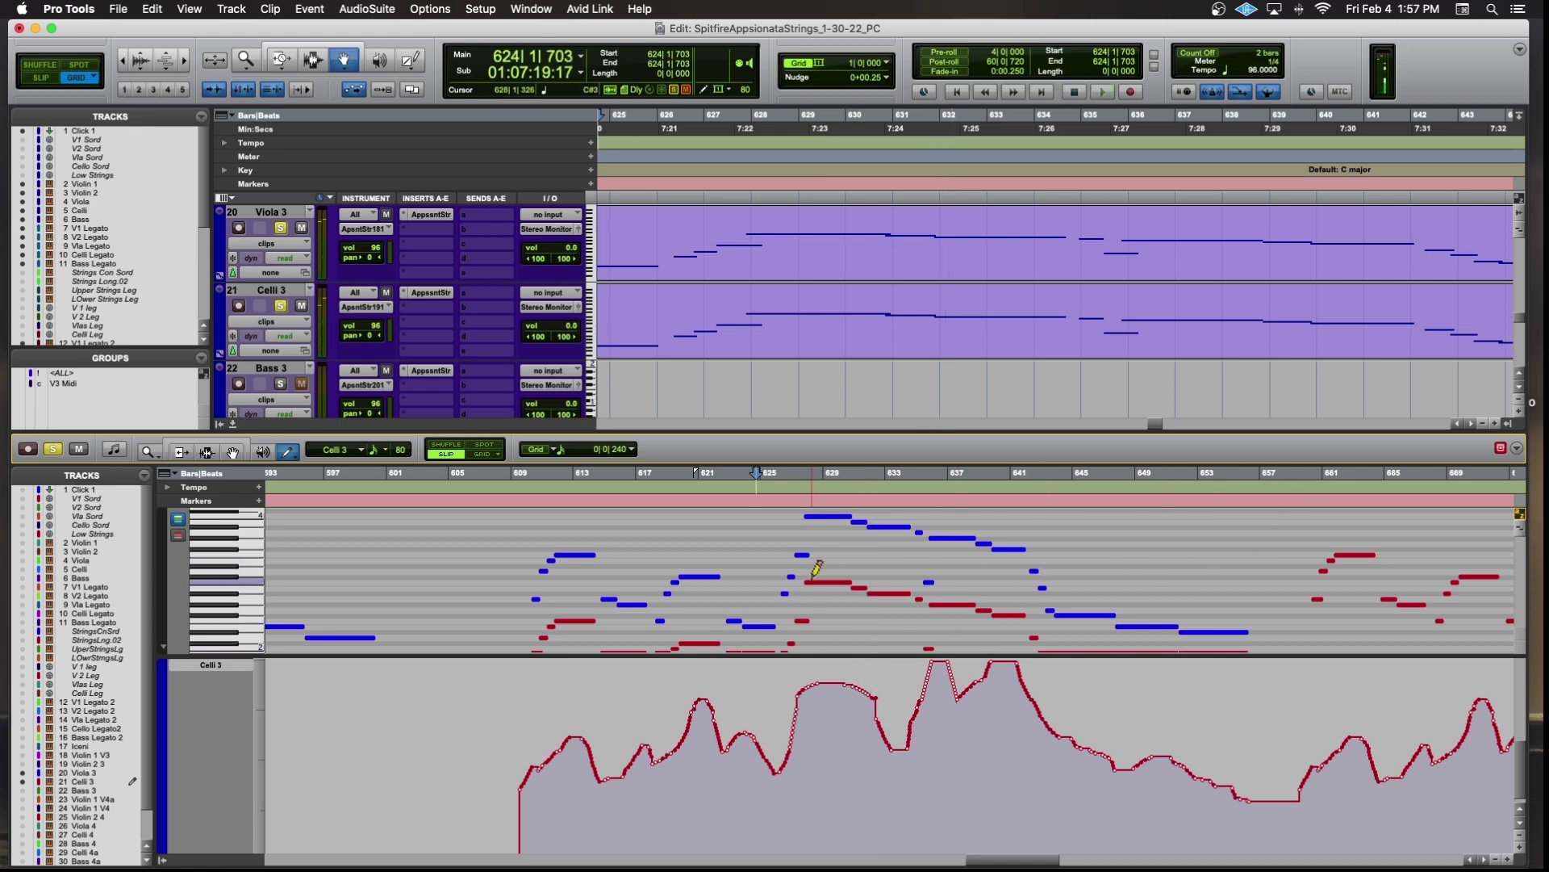
{"action": "scroll", "coordinate": [837, 591], "scroll_direction": "right", "scroll_amount": 15}
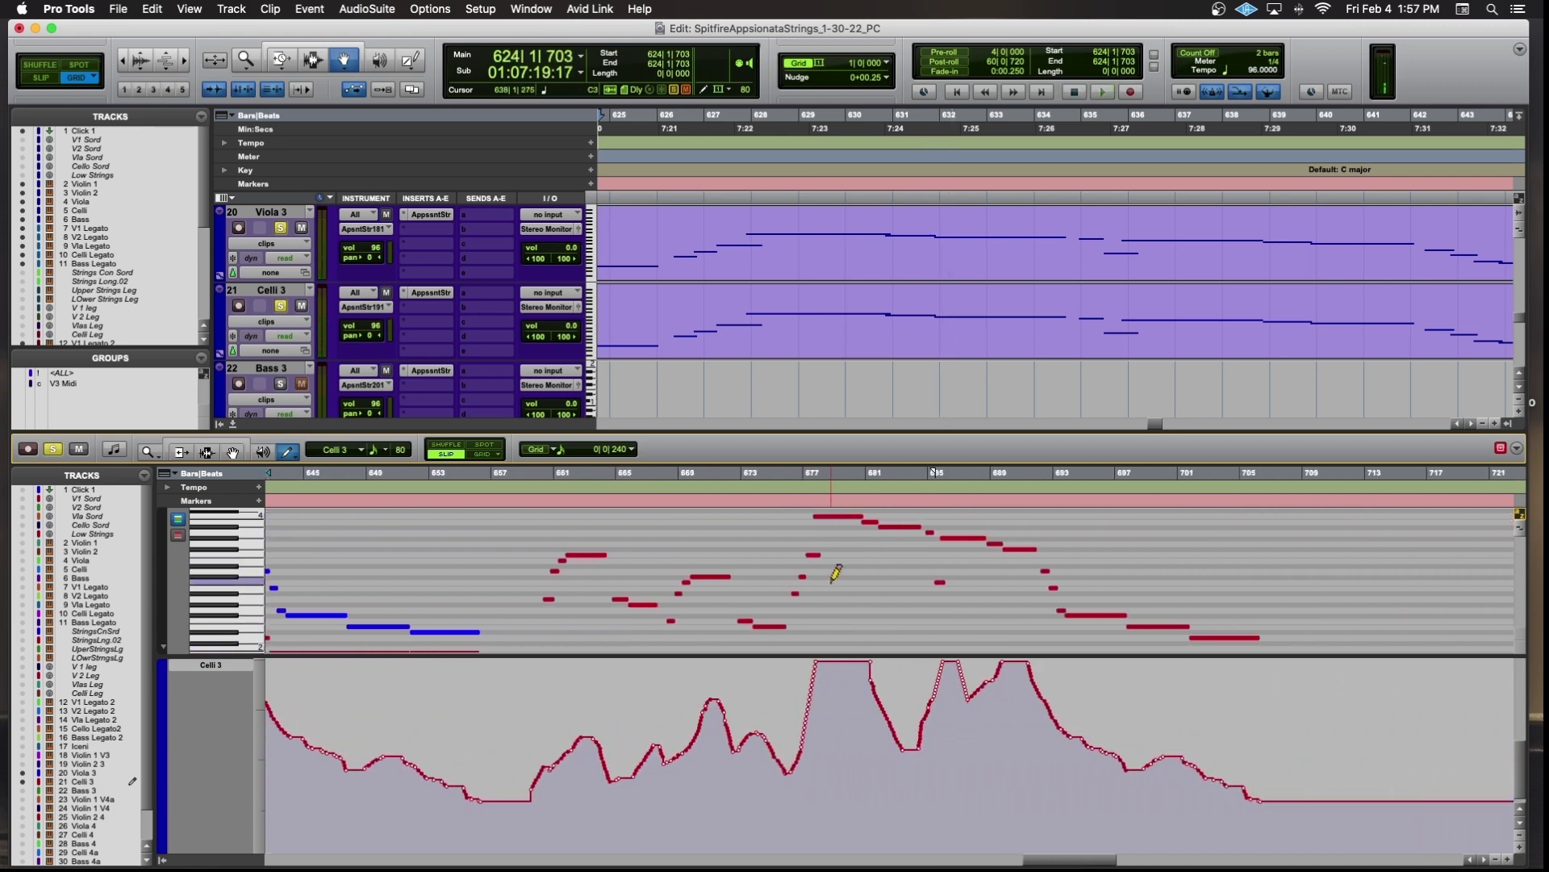
{"action": "scroll", "coordinate": [836, 572], "scroll_direction": "right", "scroll_amount": 7}
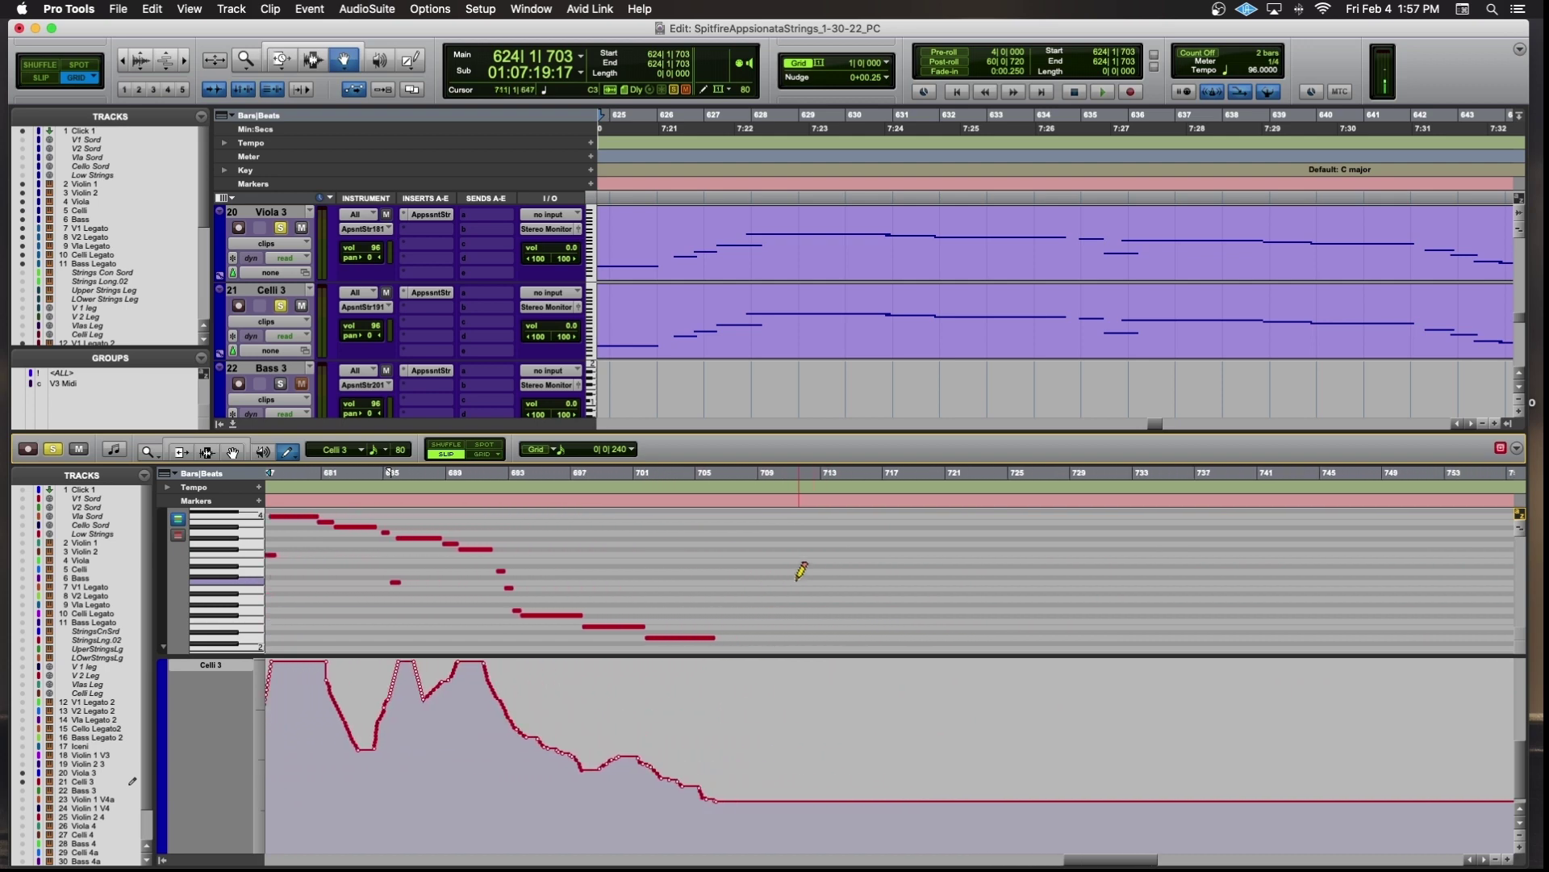
{"action": "key", "text": "r"}
{"action": "key", "text": "r"}
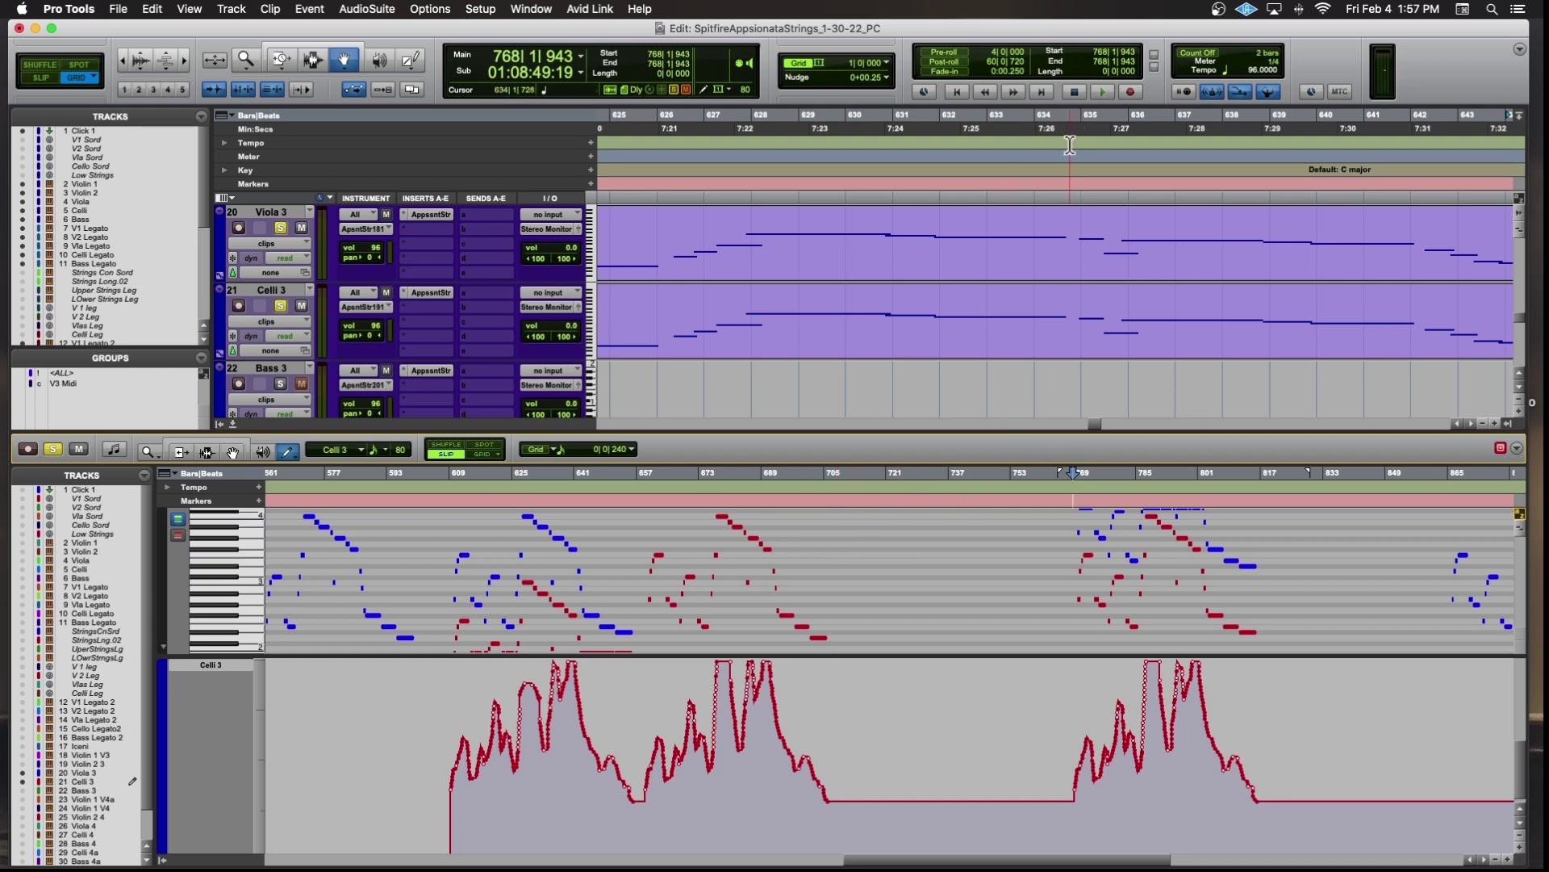
{"action": "key", "text": "space"}
{"action": "key", "text": "space"}
Locate the Bass 3 solo passage, place the playback cursor at bar 714, and briefly play from there.
{"action": "scroll", "coordinate": [898, 228], "scroll_direction": "down", "scroll_amount": 1}
{"action": "key", "text": "r"}
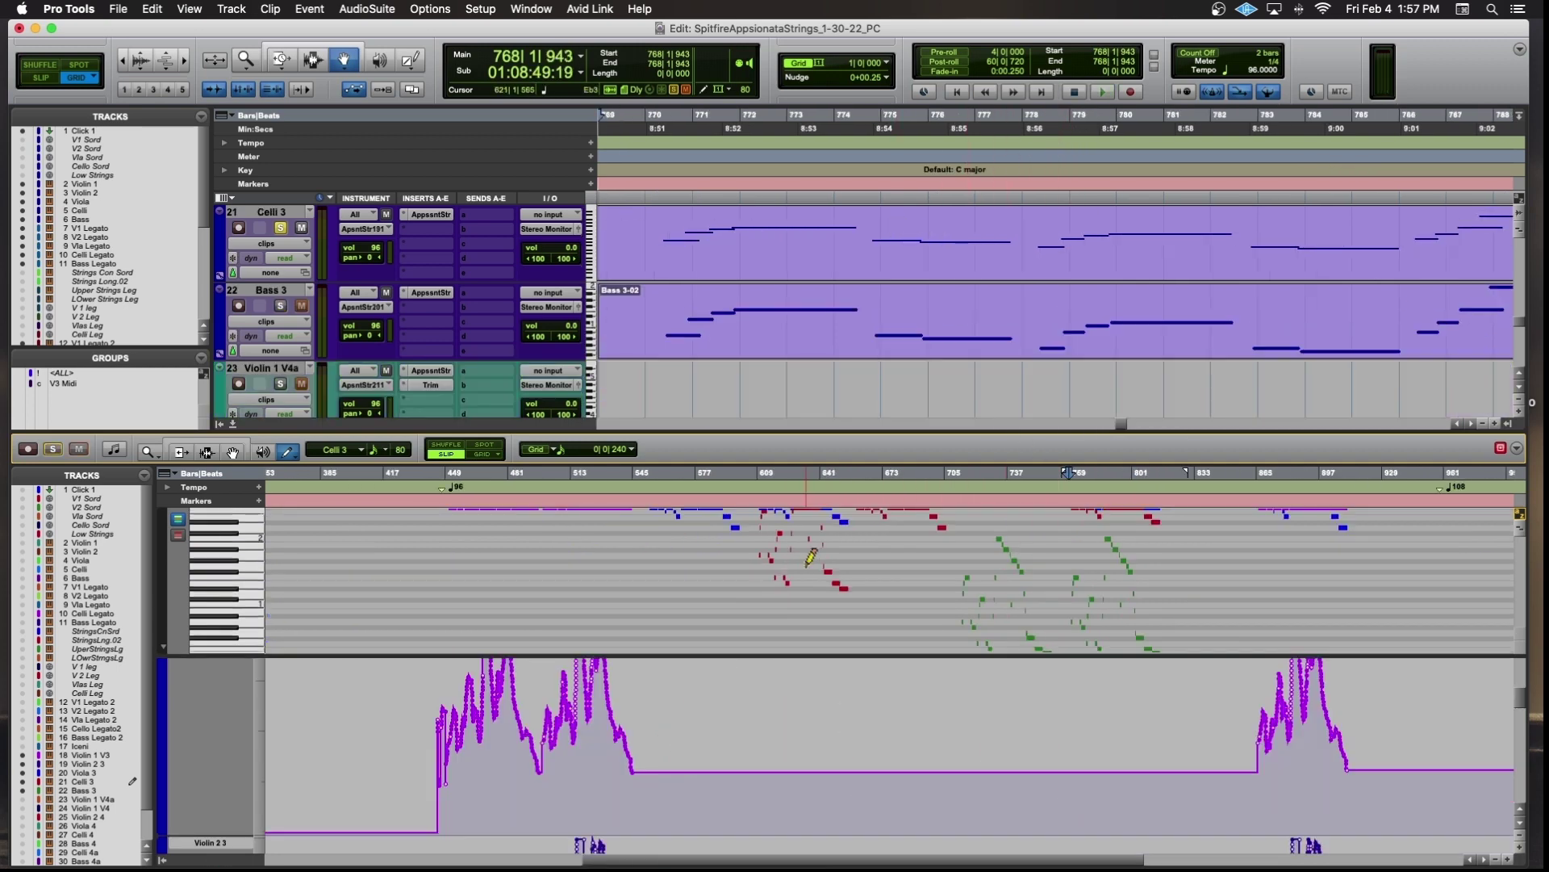
{"action": "scroll", "coordinate": [895, 535], "scroll_direction": "down", "scroll_amount": 3}
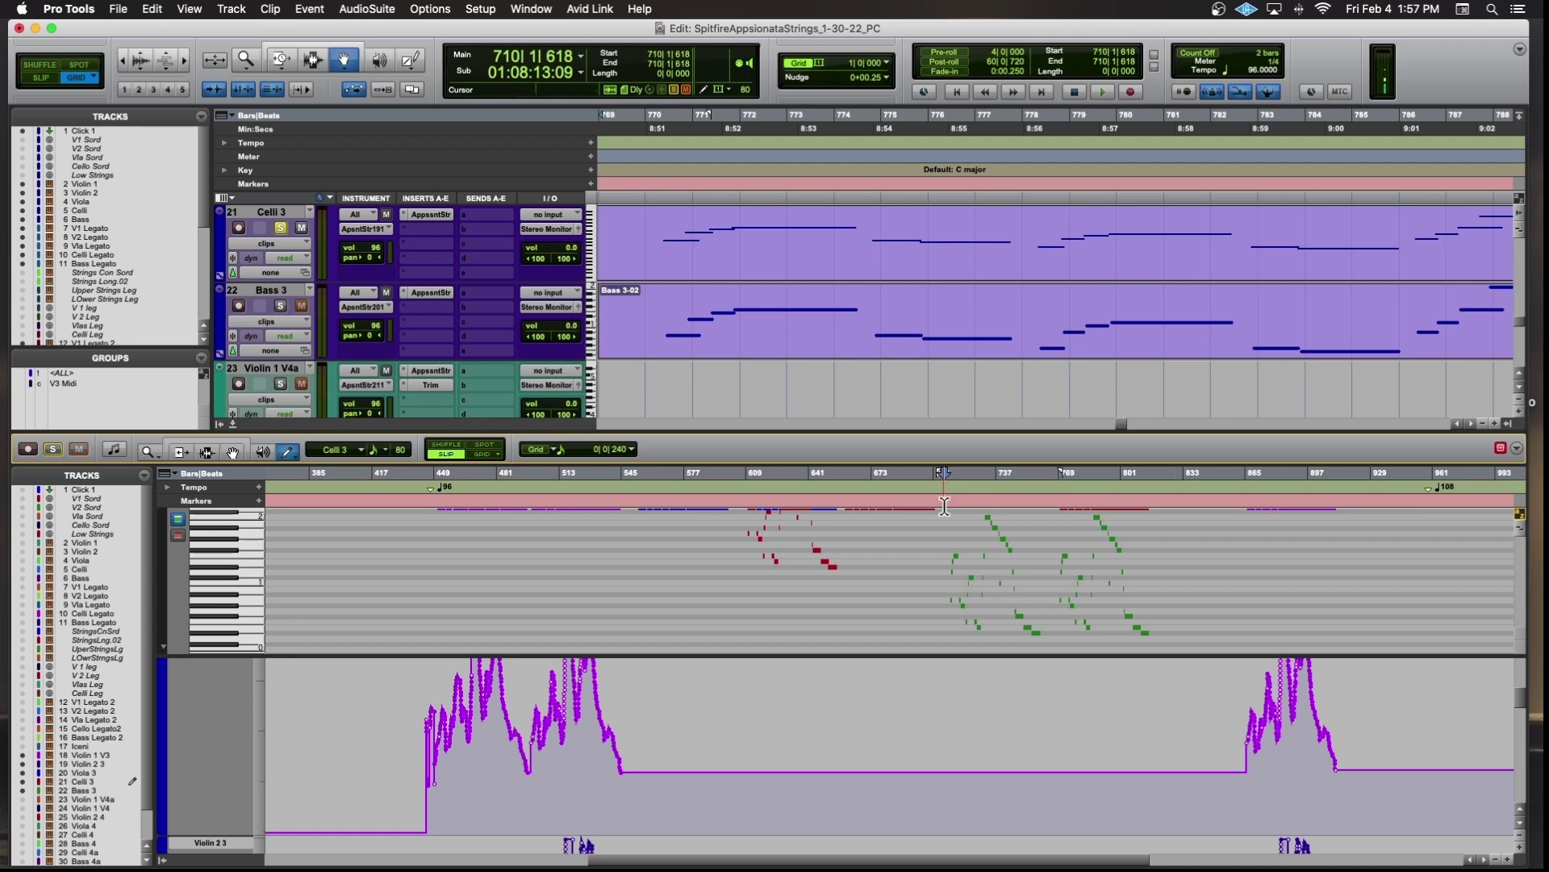
{"action": "key", "text": "t"}
{"action": "key", "text": "t"}
{"action": "key", "text": "t"}
{"action": "key", "text": "t"}
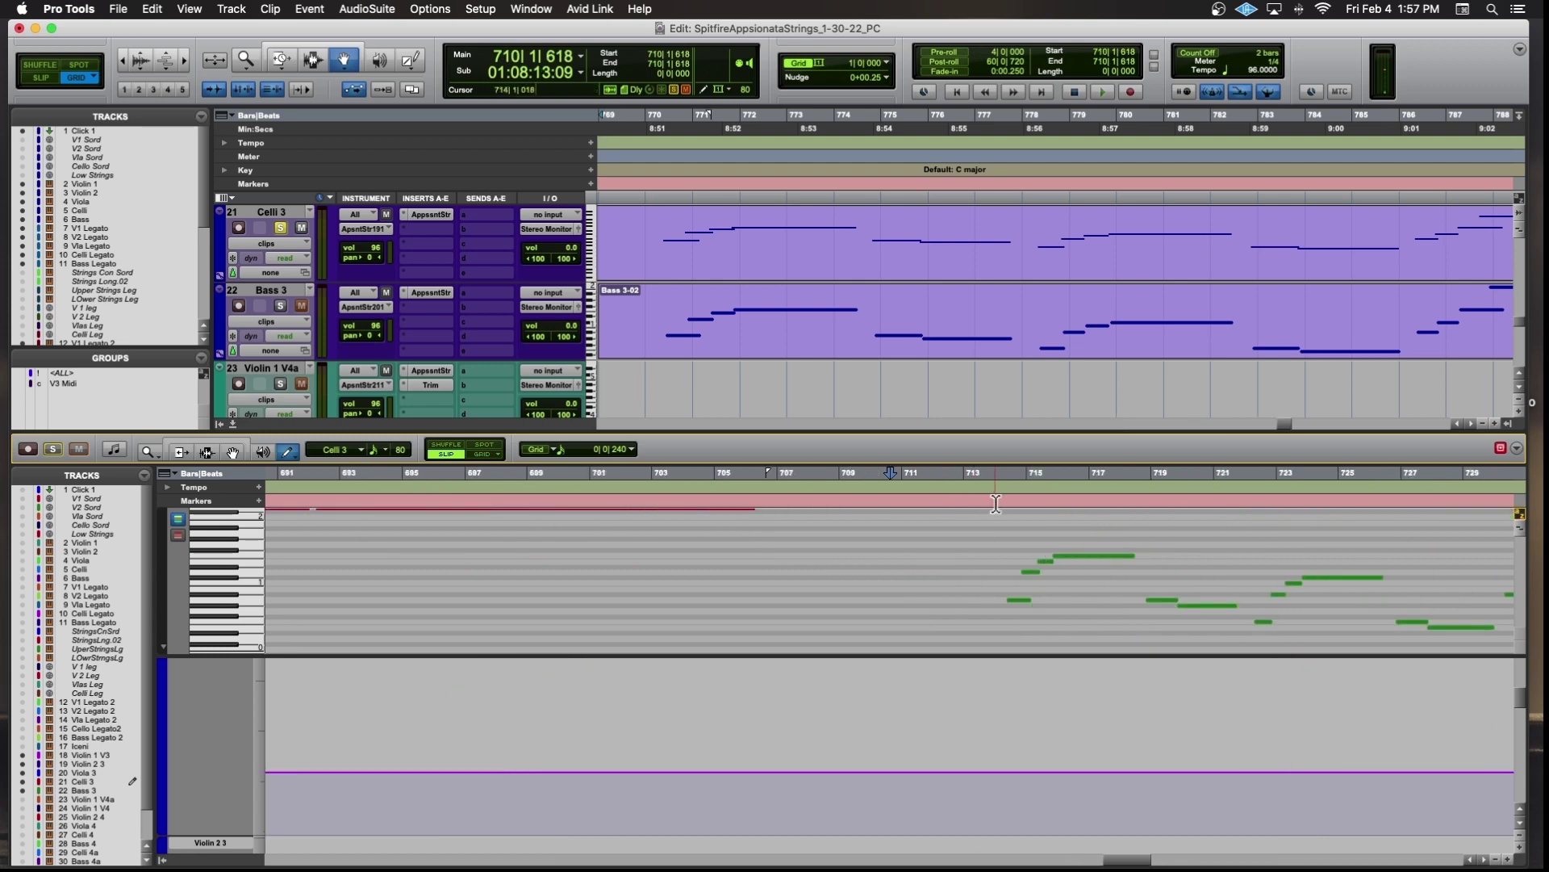
{"action": "left_click", "coordinate": [996, 504]}
{"action": "key", "text": "space"}
{"action": "key", "text": "space"}
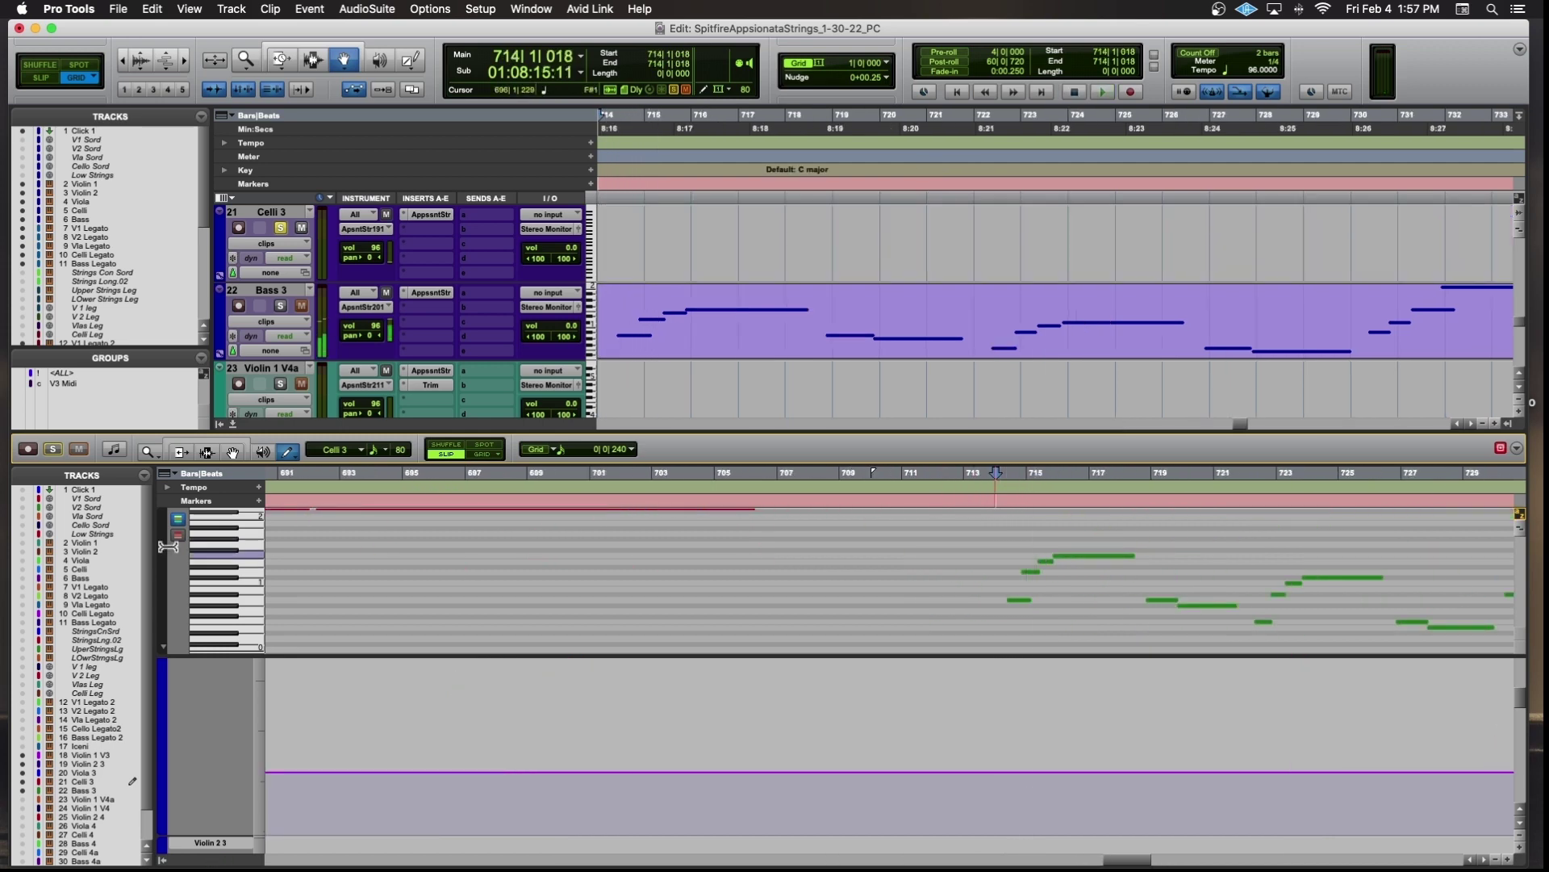
Solo the displayed third-version parts including Bass 3, play from bar 714 with the controller lanes hidden, and stop after the descending line.
{"action": "left_click", "coordinate": [54, 449]}
{"action": "key", "text": "space"}
{"action": "key", "text": "r"}
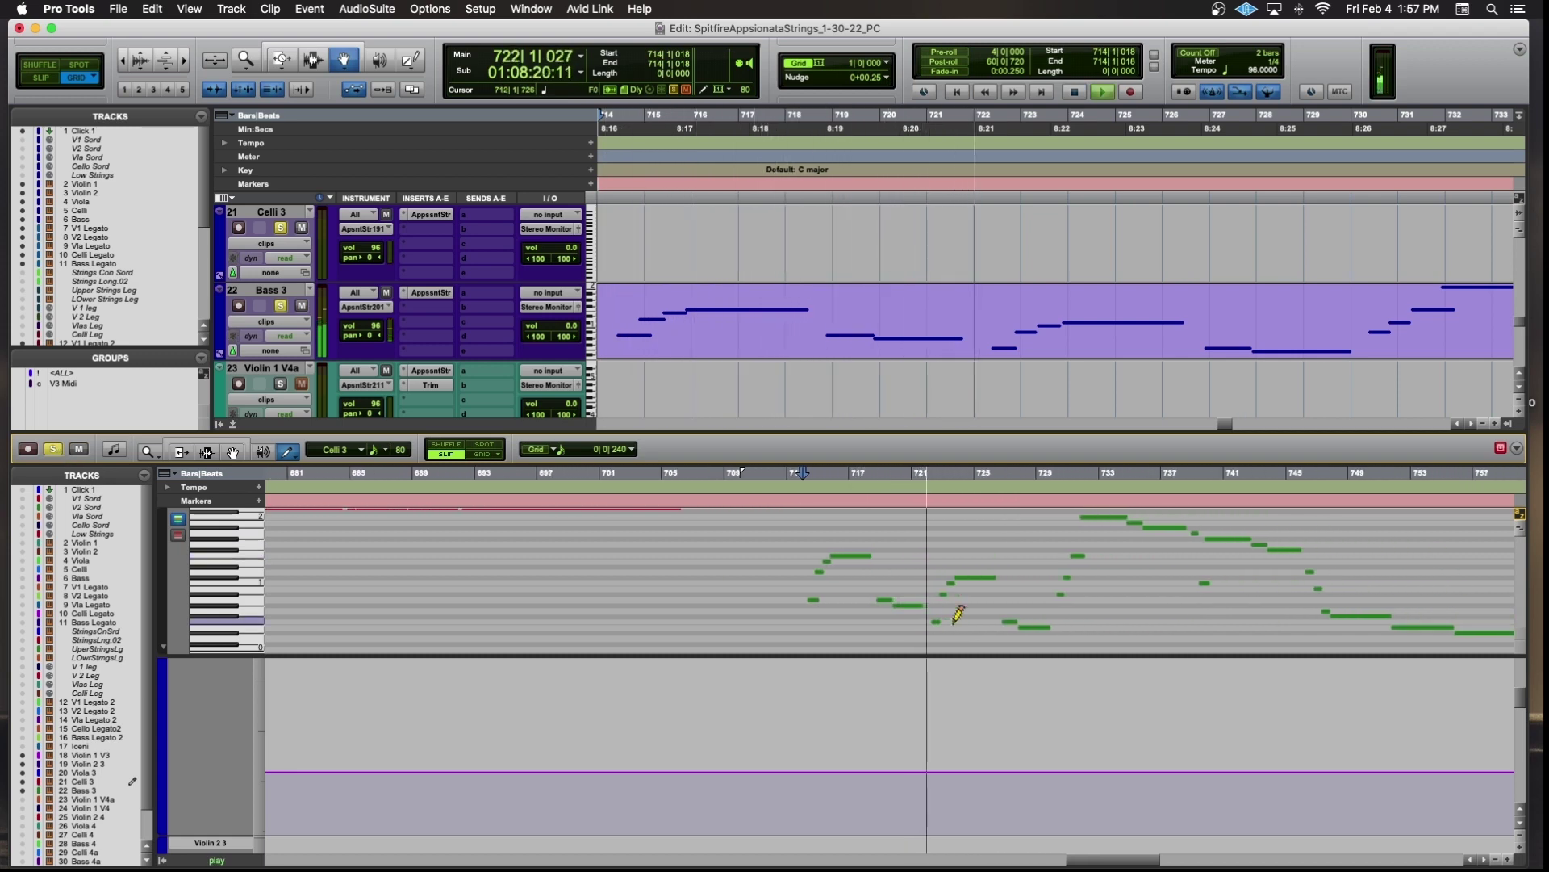
{"action": "left_click", "coordinate": [165, 646]}
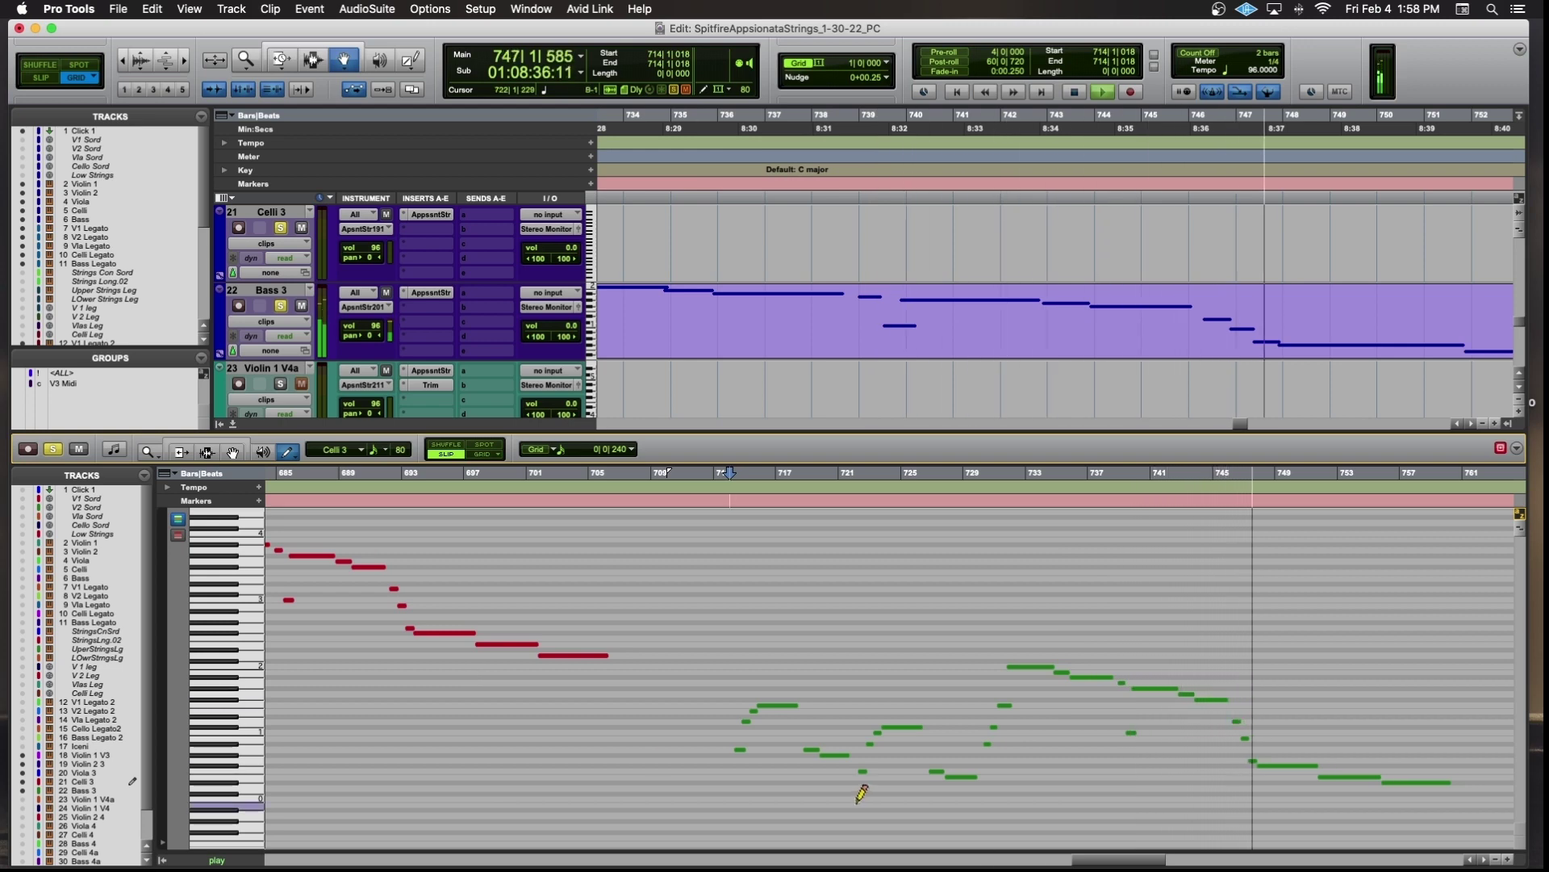
{"action": "key", "text": "space"}
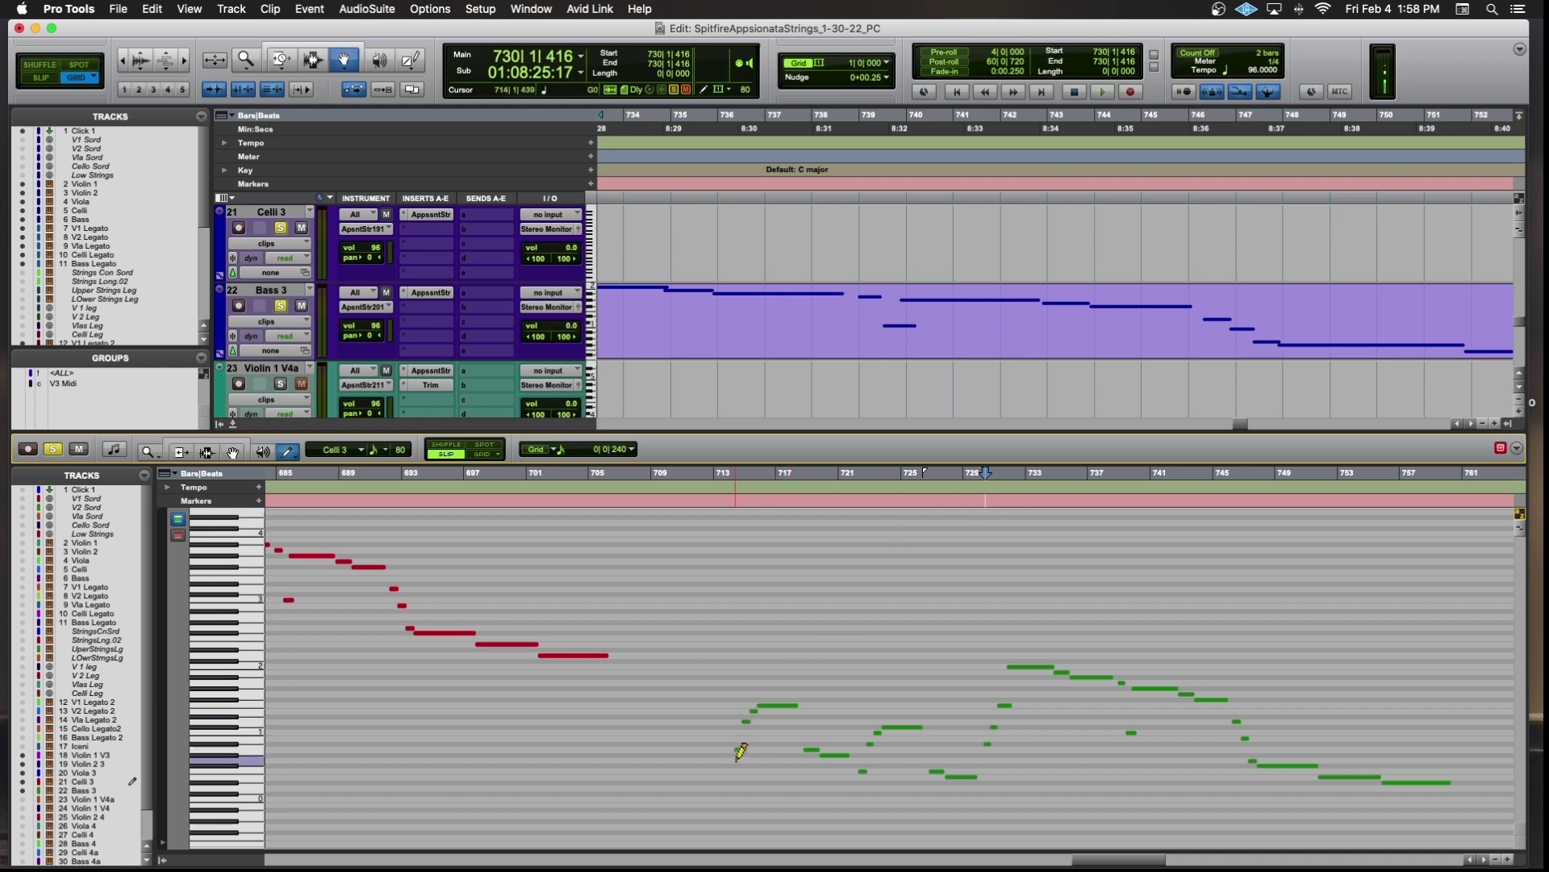
Move to the combined Viola 3, Celli 3 and Bass 3 section and start playback around bar 769.
{"action": "scroll", "coordinate": [894, 704], "scroll_direction": "right", "scroll_amount": 10}
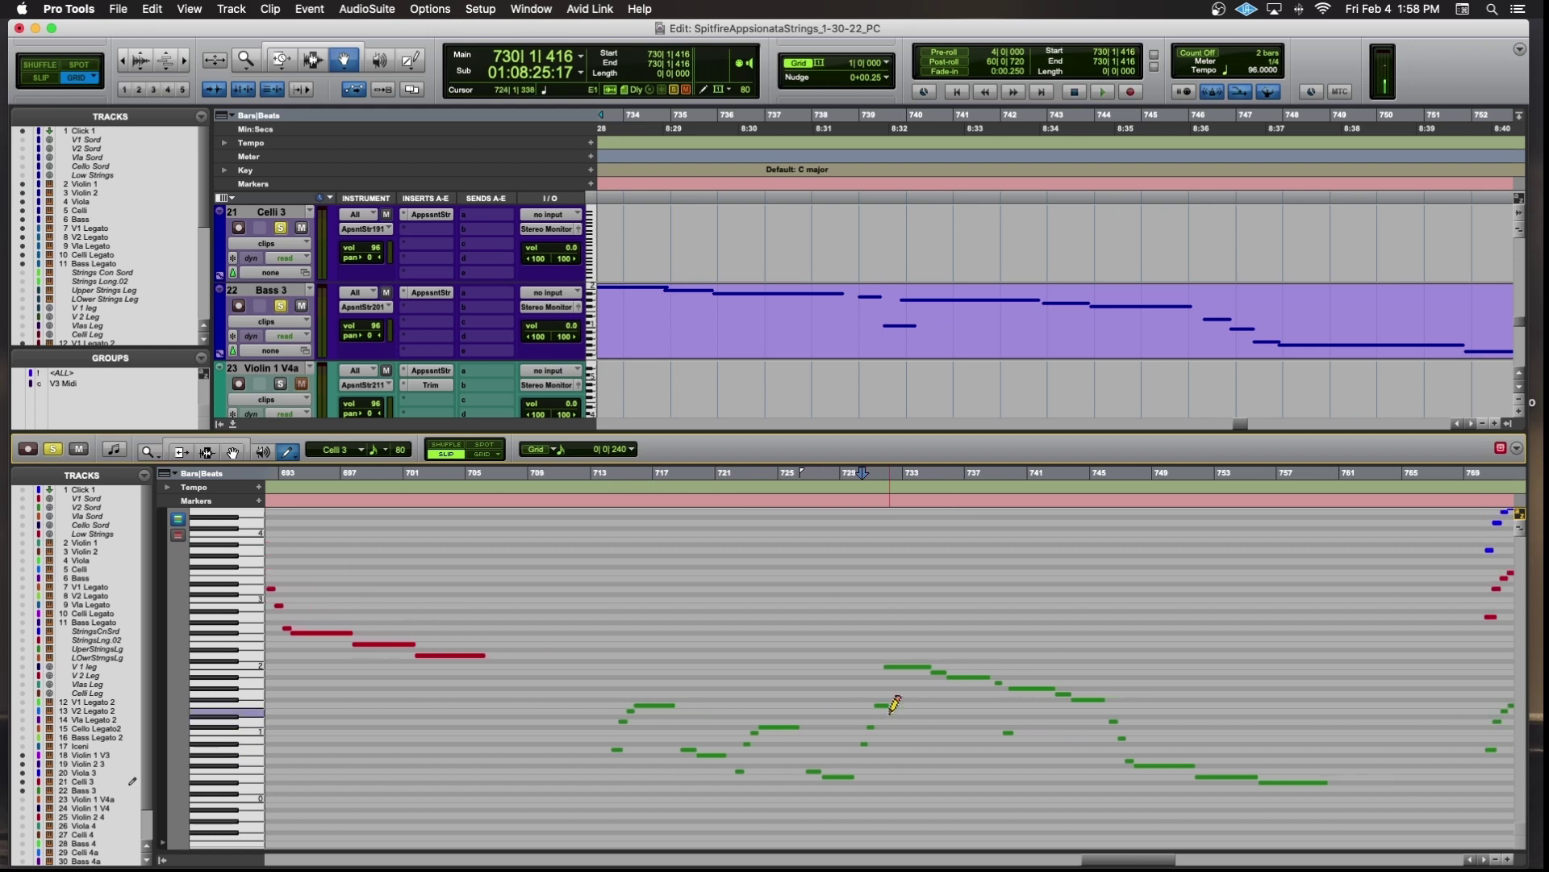
{"action": "scroll", "coordinate": [894, 704], "scroll_direction": "right", "scroll_amount": 4}
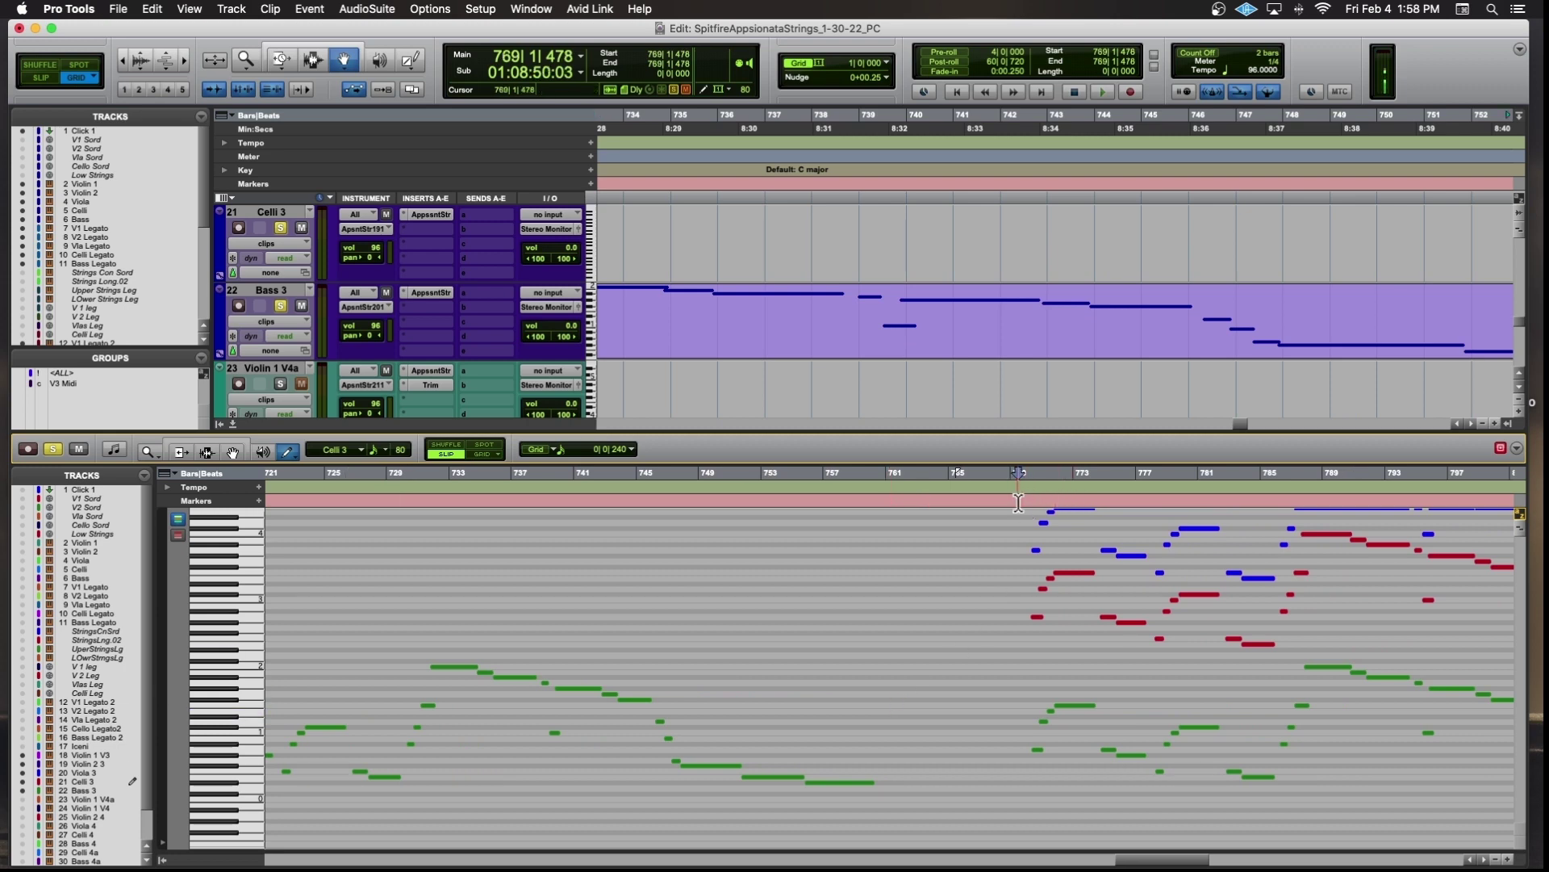
{"action": "scroll", "coordinate": [1045, 547], "scroll_direction": "up", "scroll_amount": 3}
{"action": "scroll", "coordinate": [1045, 547], "scroll_direction": "right", "scroll_amount": 2}
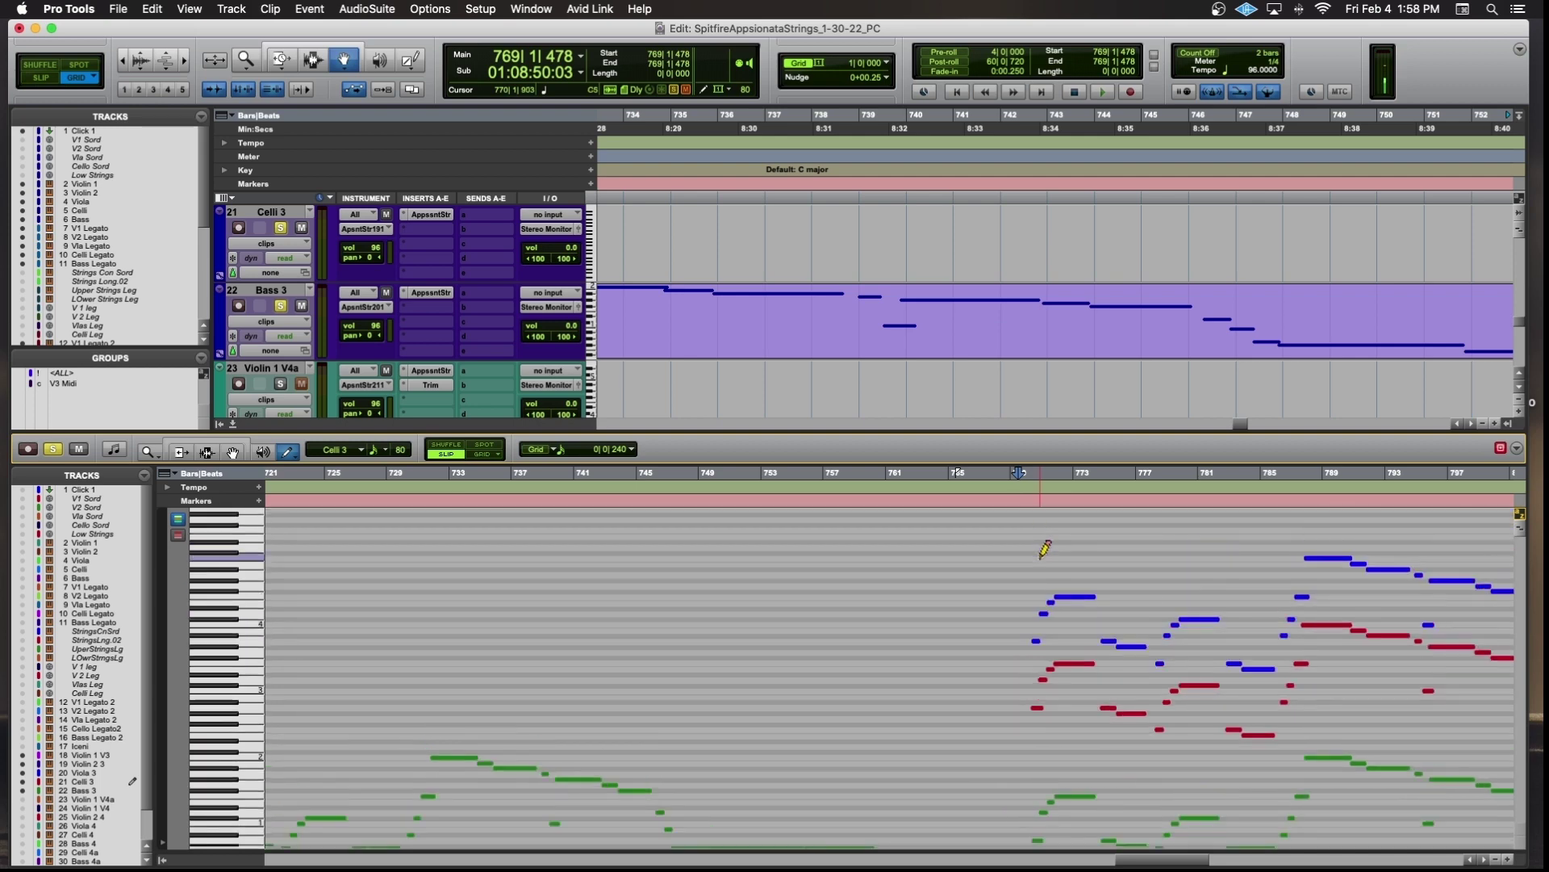
{"action": "scroll", "coordinate": [1045, 547], "scroll_direction": "down", "scroll_amount": 5}
{"action": "scroll", "coordinate": [1045, 547], "scroll_direction": "right", "scroll_amount": 8}
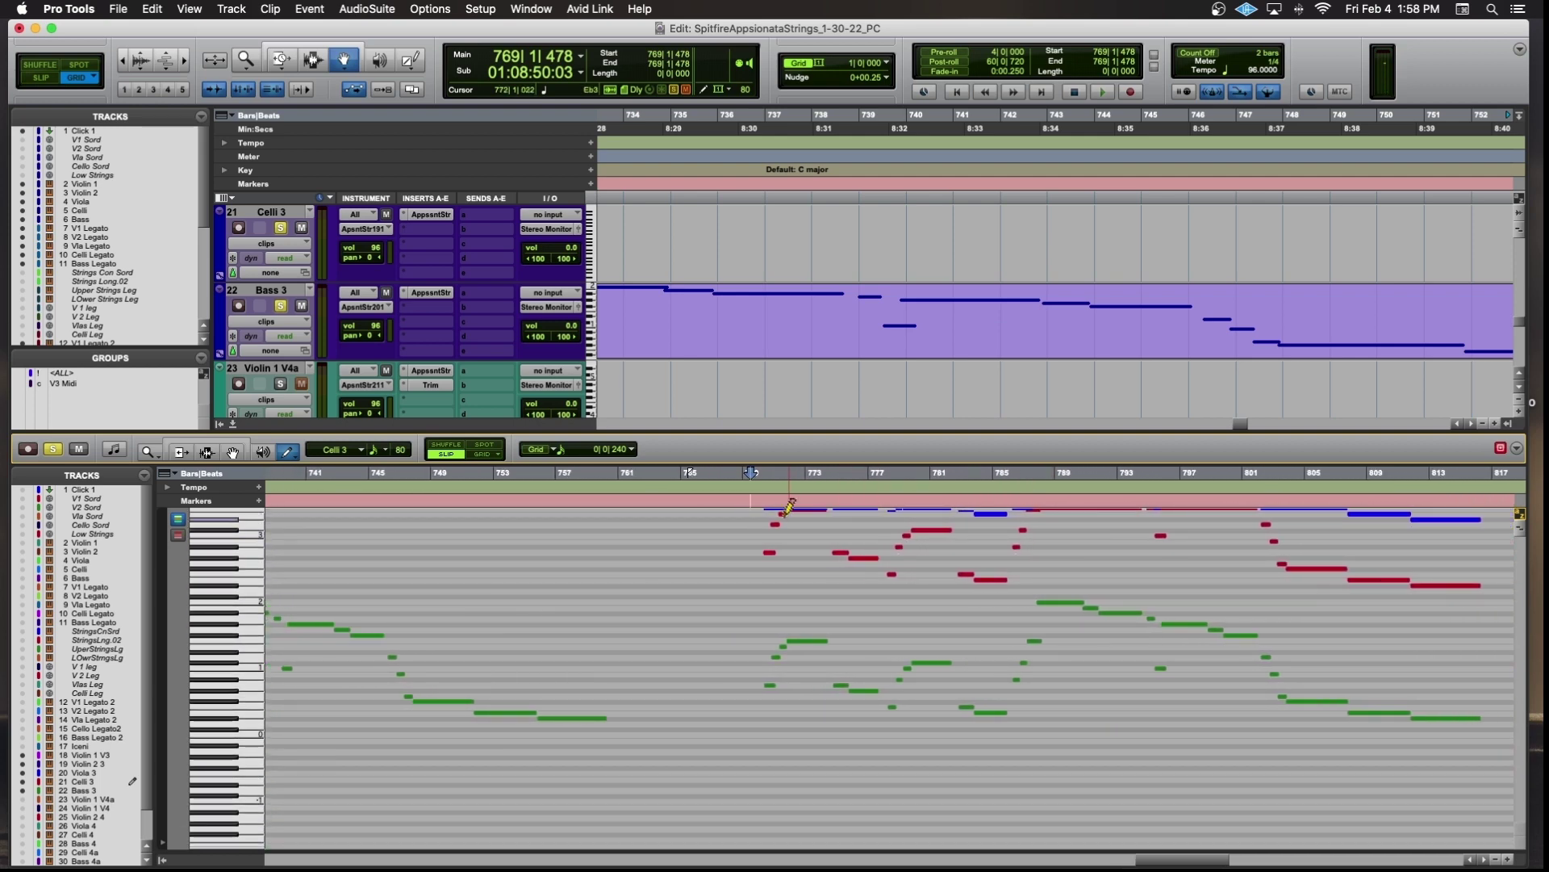
{"action": "key", "text": "space"}
{"action": "key", "text": "r"}
{"action": "key", "text": "r"}
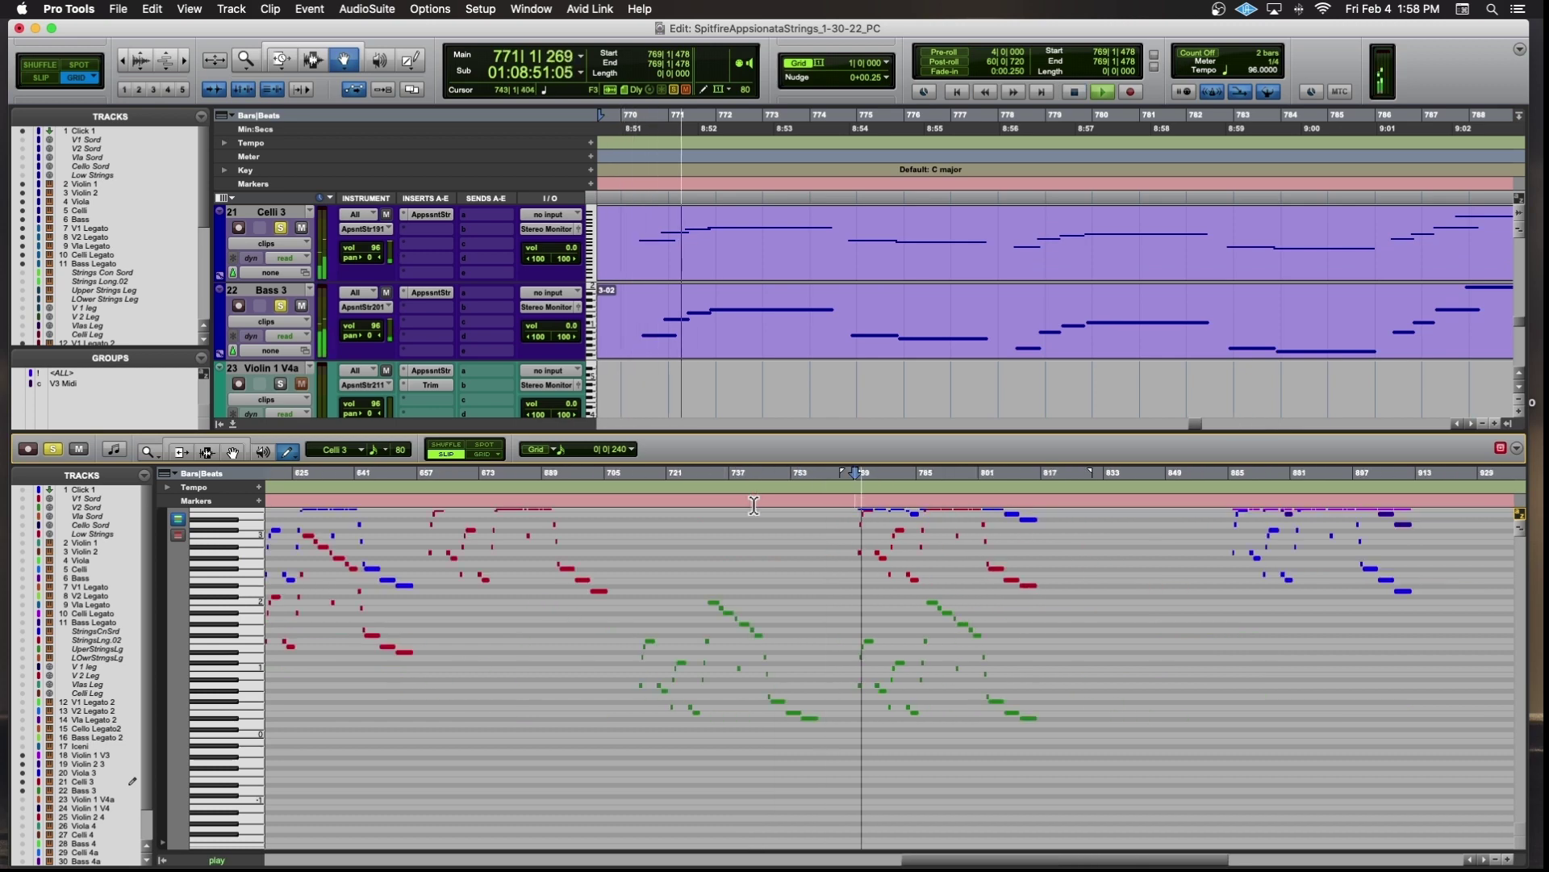
Follow the notes and clips of Viola 3, Celli 3 and Bass 3 to about bar 816 and stop playback.
{"action": "scroll", "coordinate": [1254, 565], "scroll_direction": "up", "scroll_amount": 6}
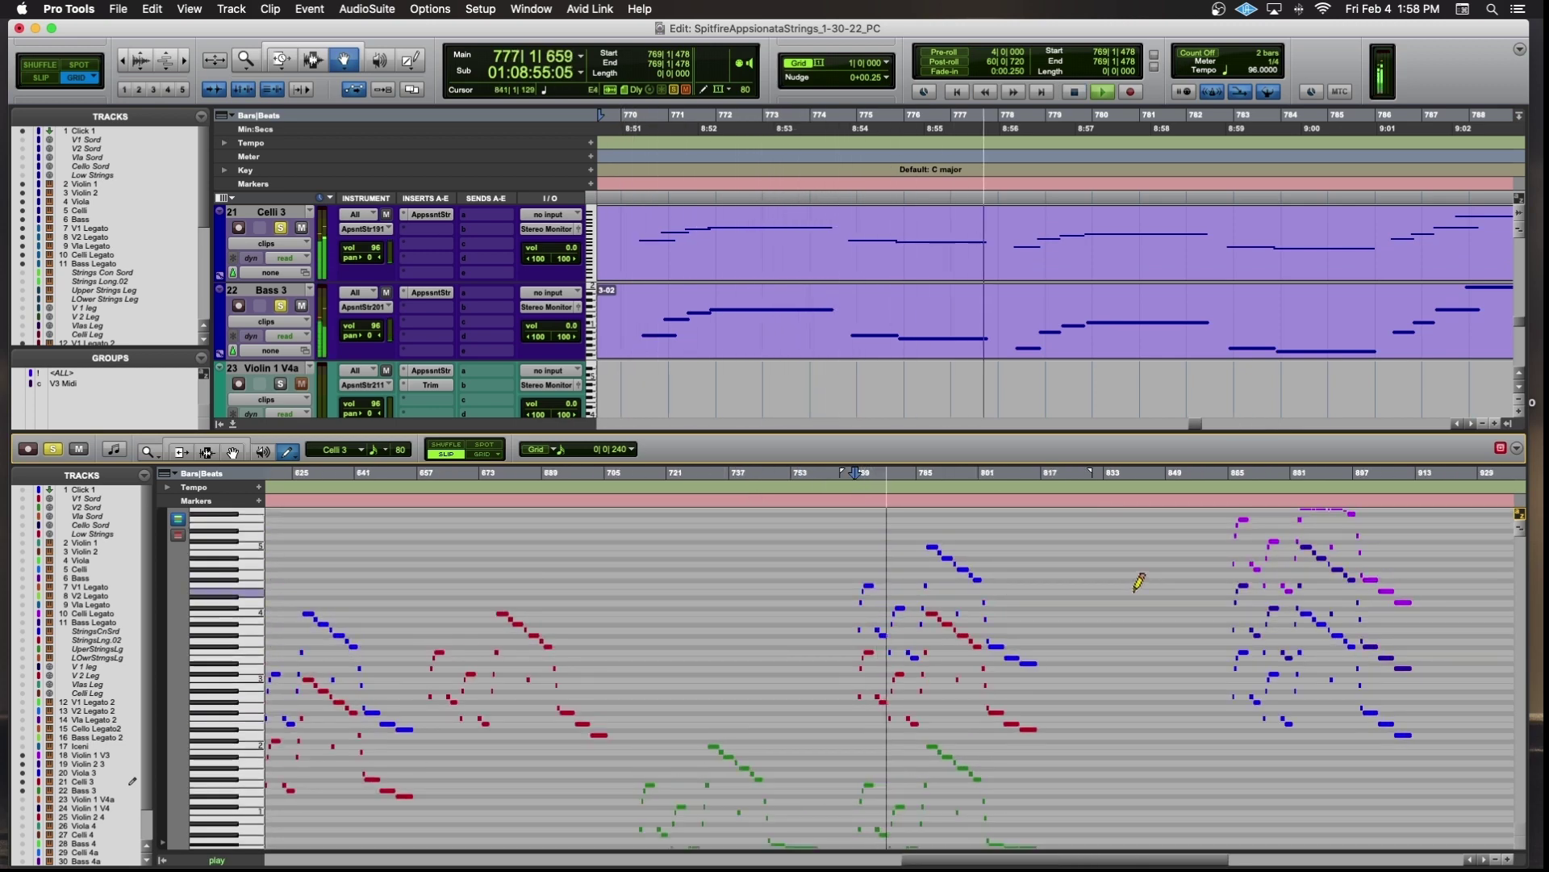
{"action": "scroll", "coordinate": [1139, 581], "scroll_direction": "down", "scroll_amount": 6}
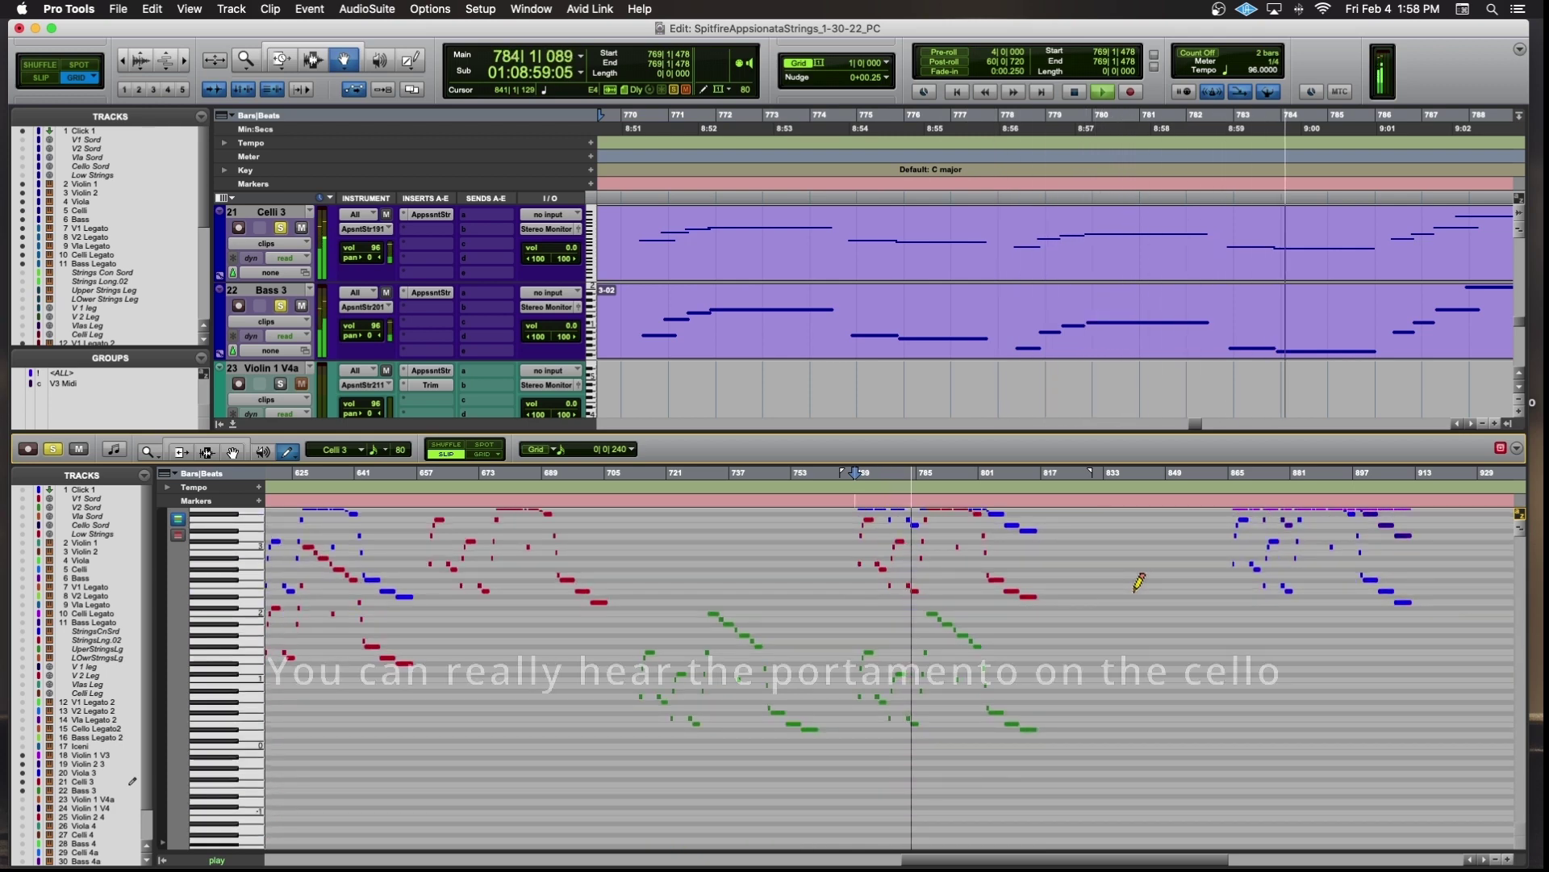
{"action": "scroll", "coordinate": [1139, 581], "scroll_direction": "up", "scroll_amount": 3}
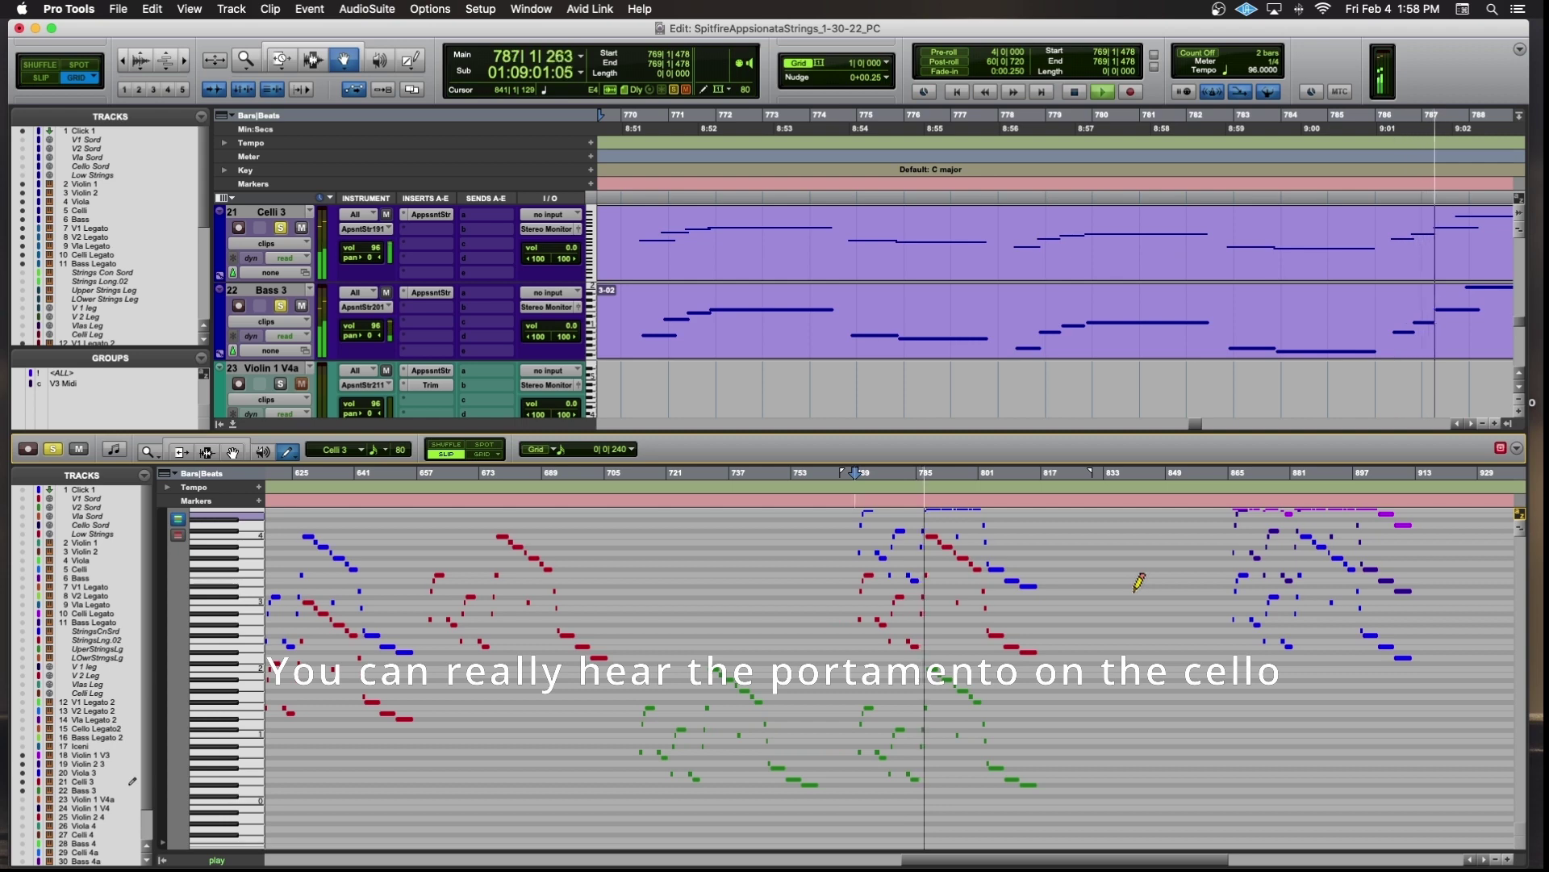
{"action": "scroll", "coordinate": [255, 358], "scroll_direction": "up", "scroll_amount": 4}
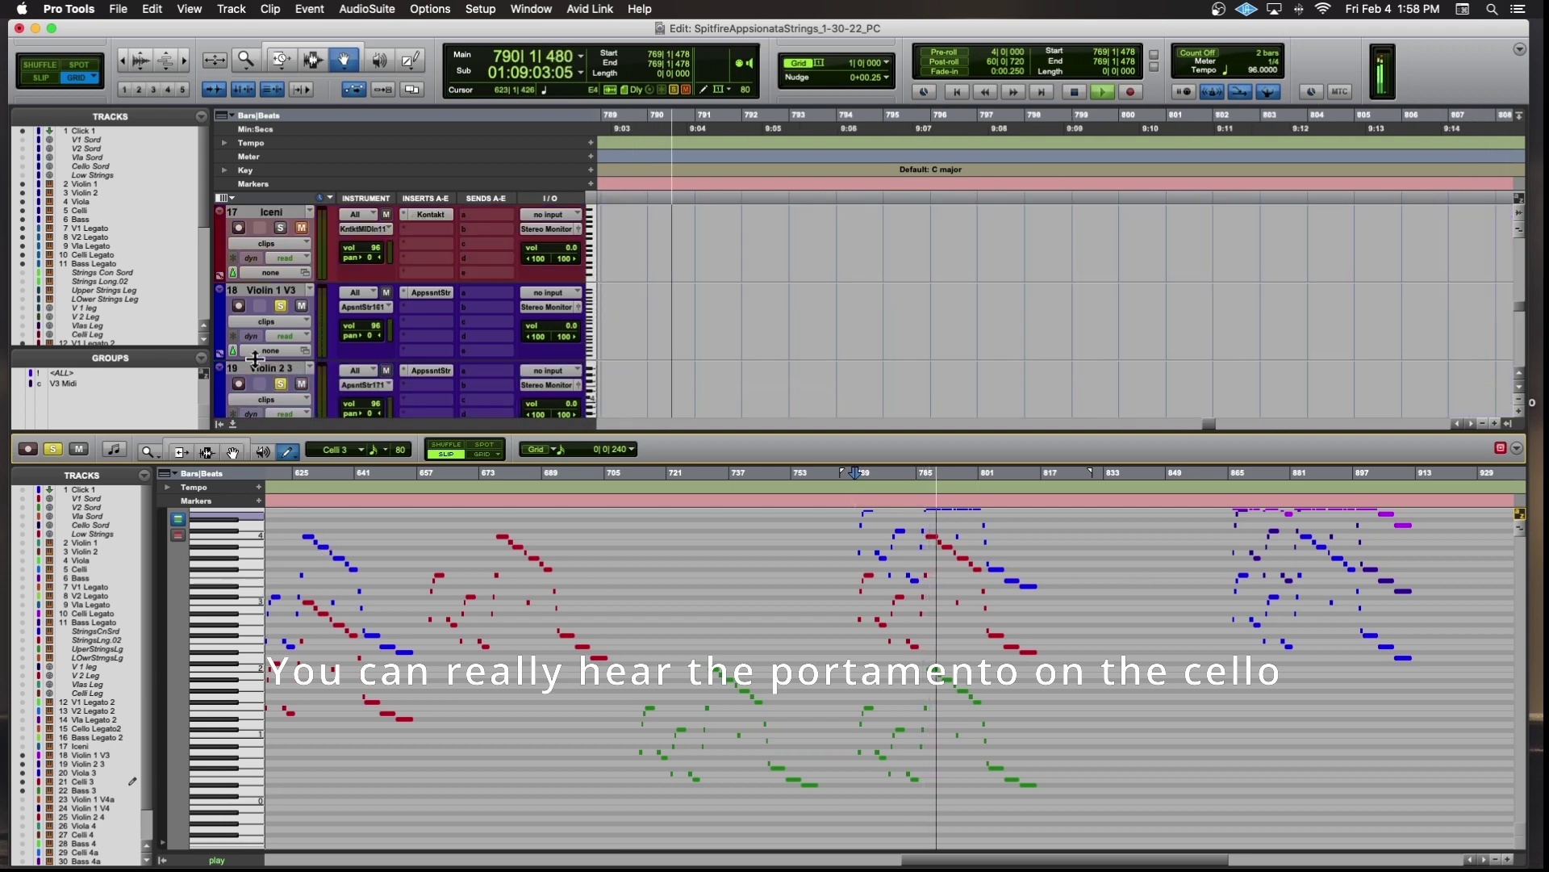
{"action": "scroll", "coordinate": [255, 359], "scroll_direction": "down", "scroll_amount": 3}
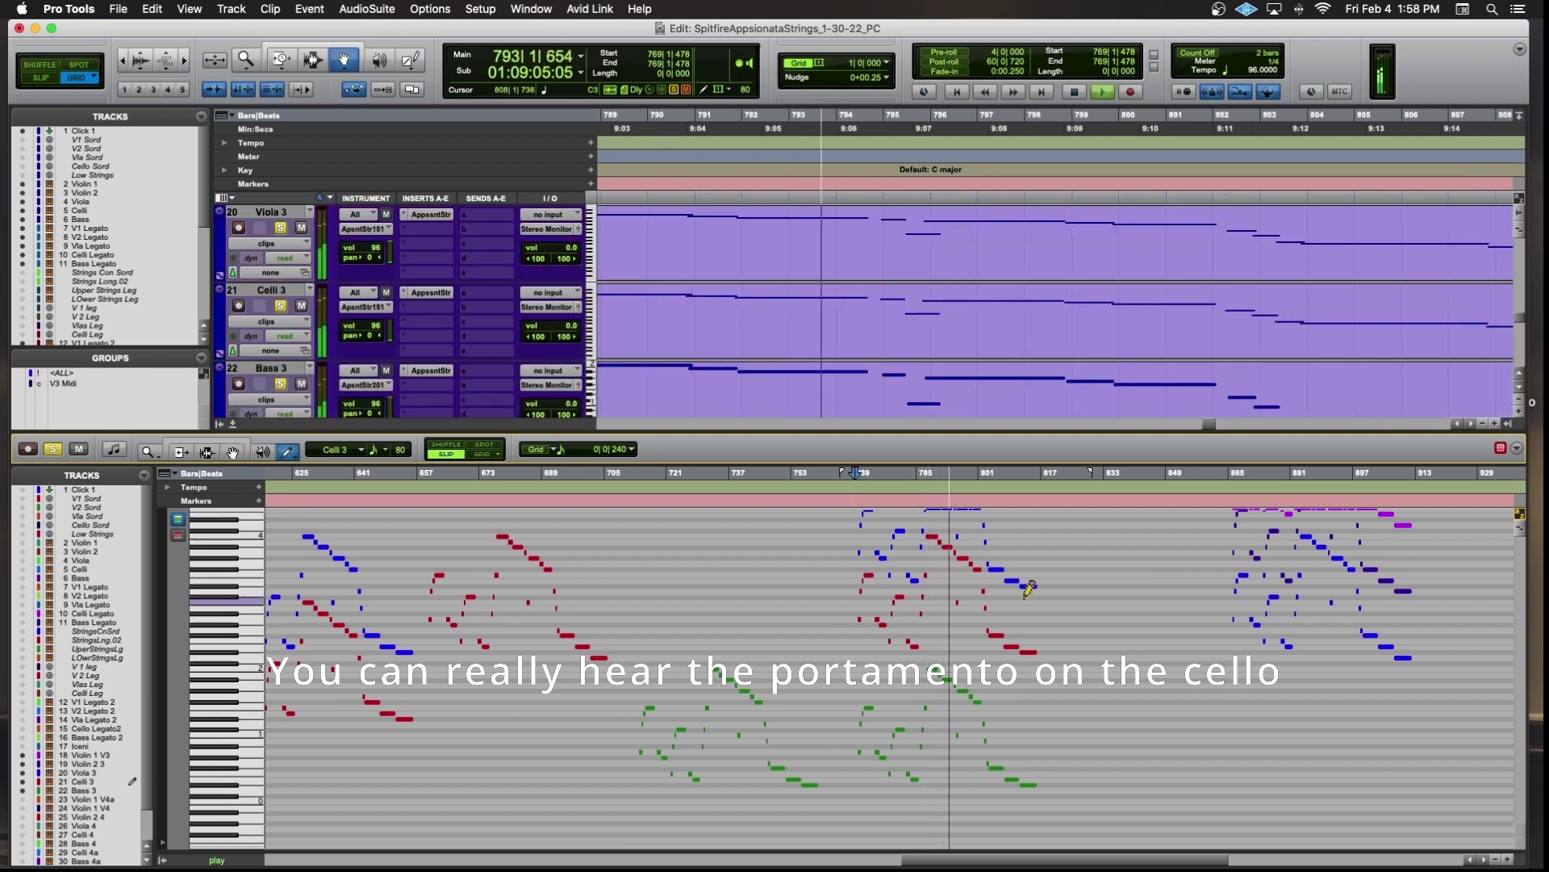
{"action": "scroll", "coordinate": [1067, 583], "scroll_direction": "up", "scroll_amount": 2}
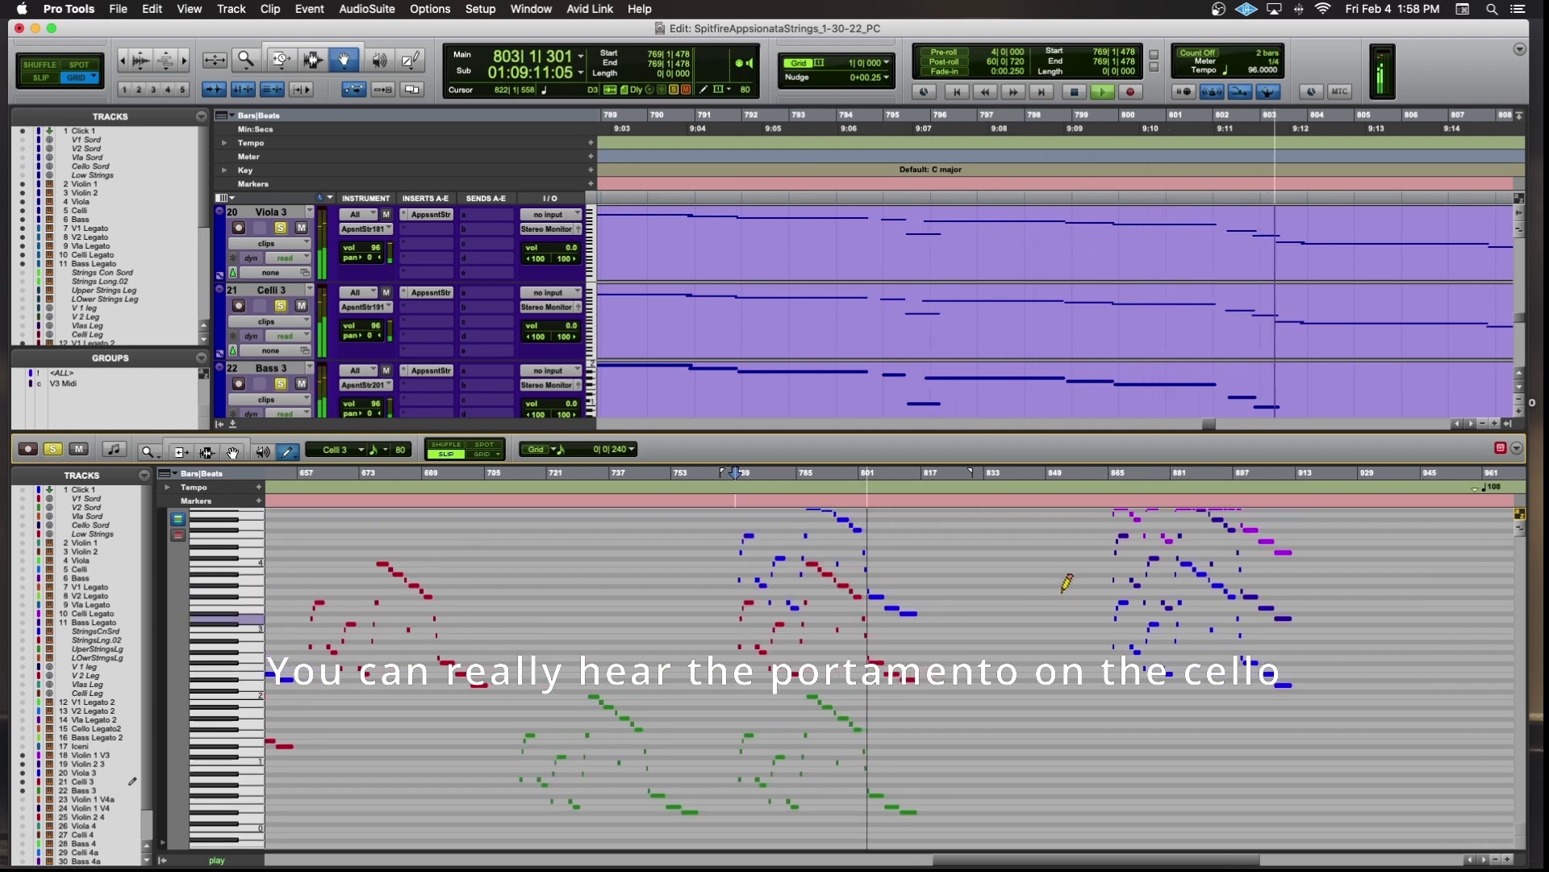
{"action": "scroll", "coordinate": [1067, 583], "scroll_direction": "up", "scroll_amount": 2}
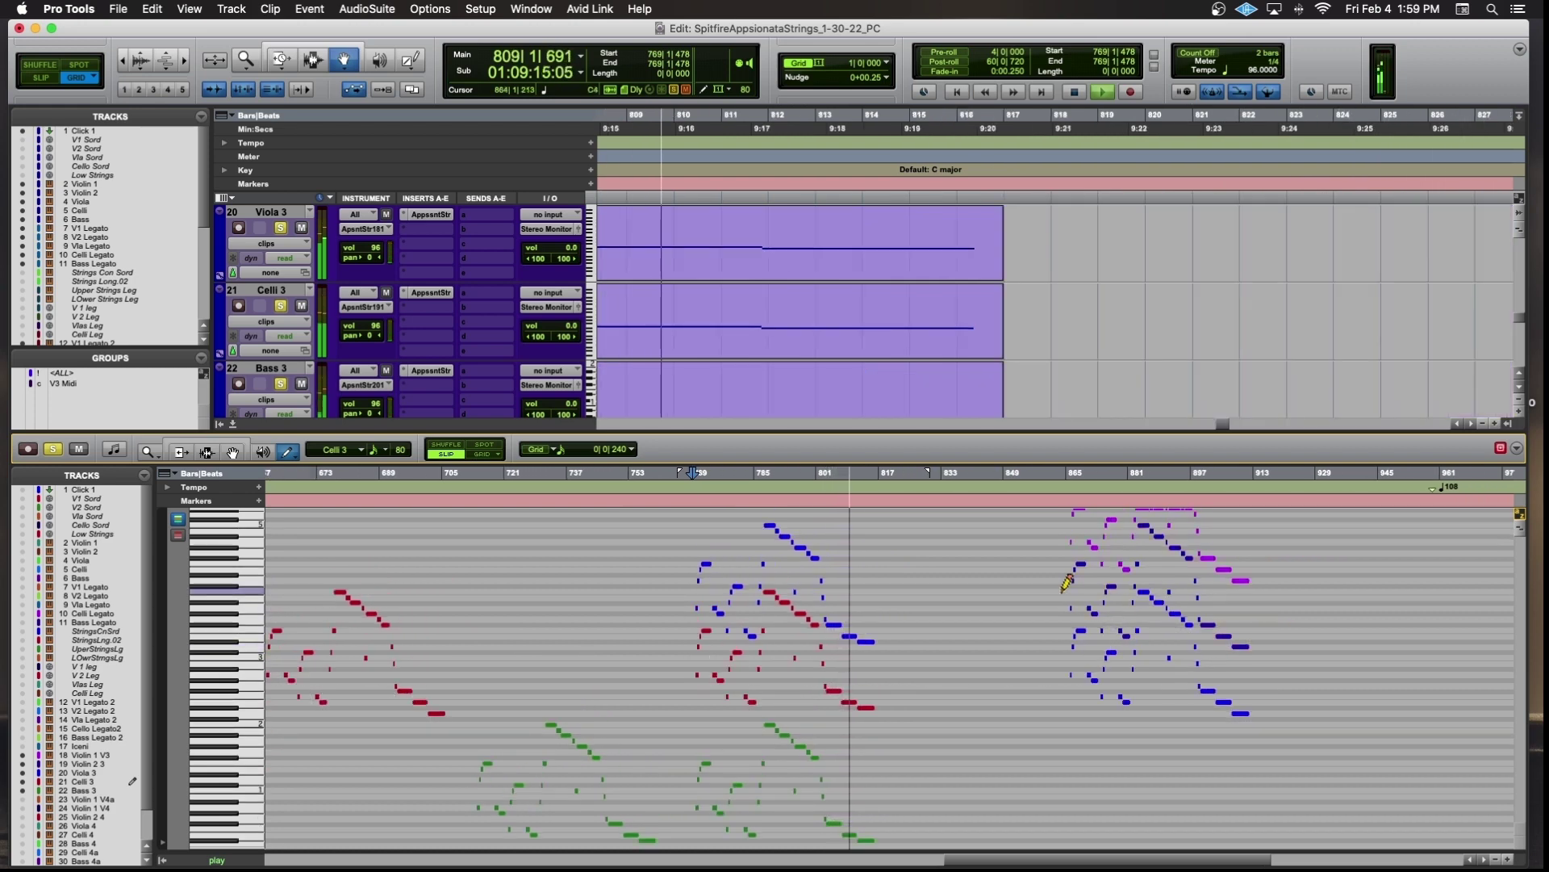
{"action": "key", "text": "r"}
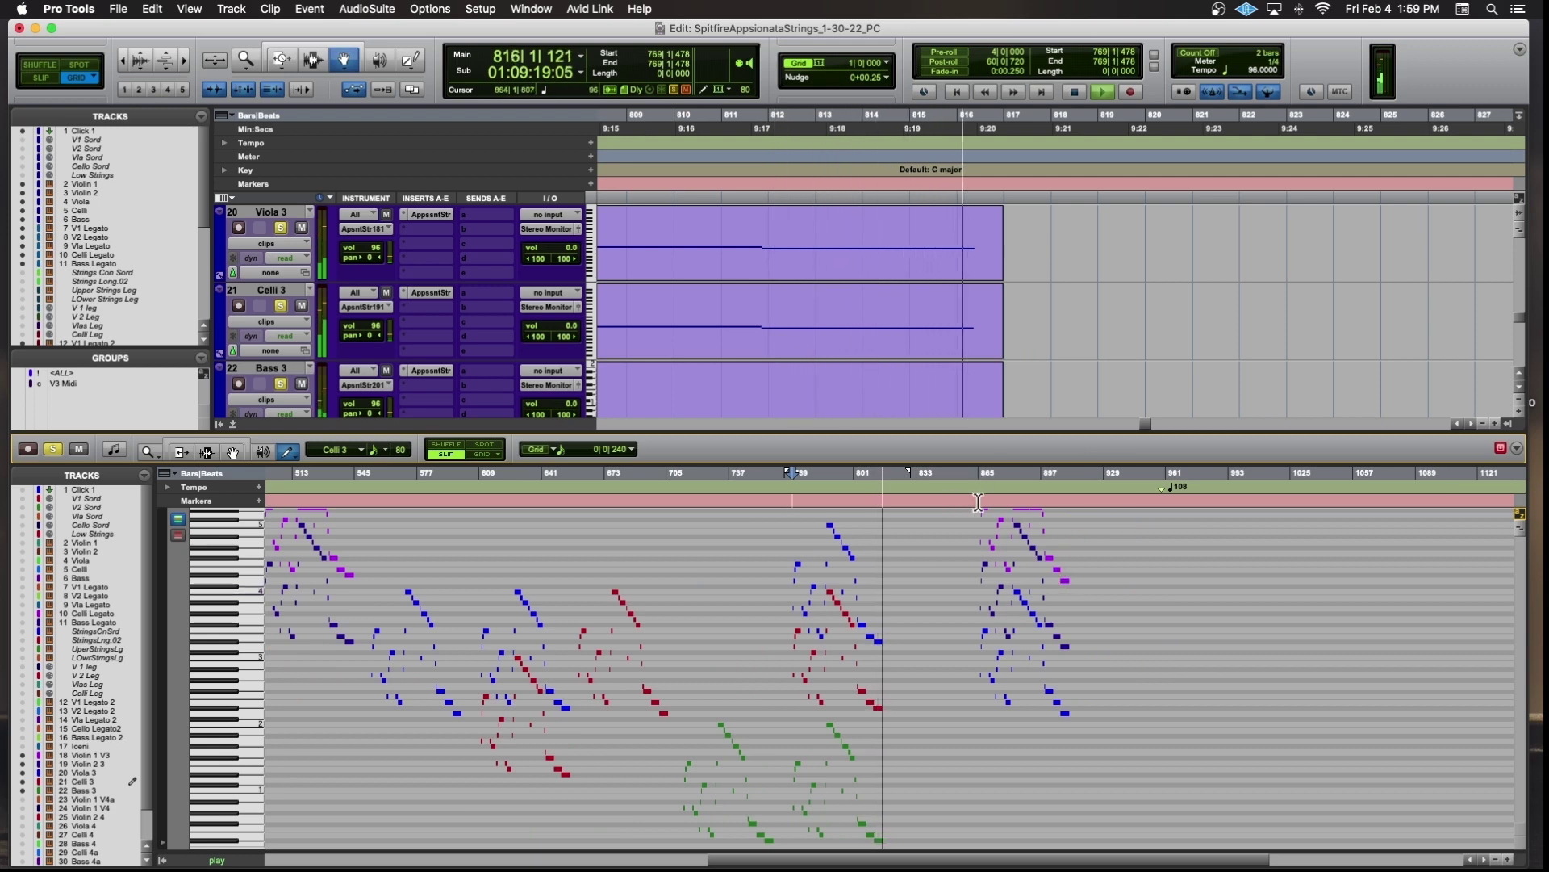
{"action": "key", "text": "space"}
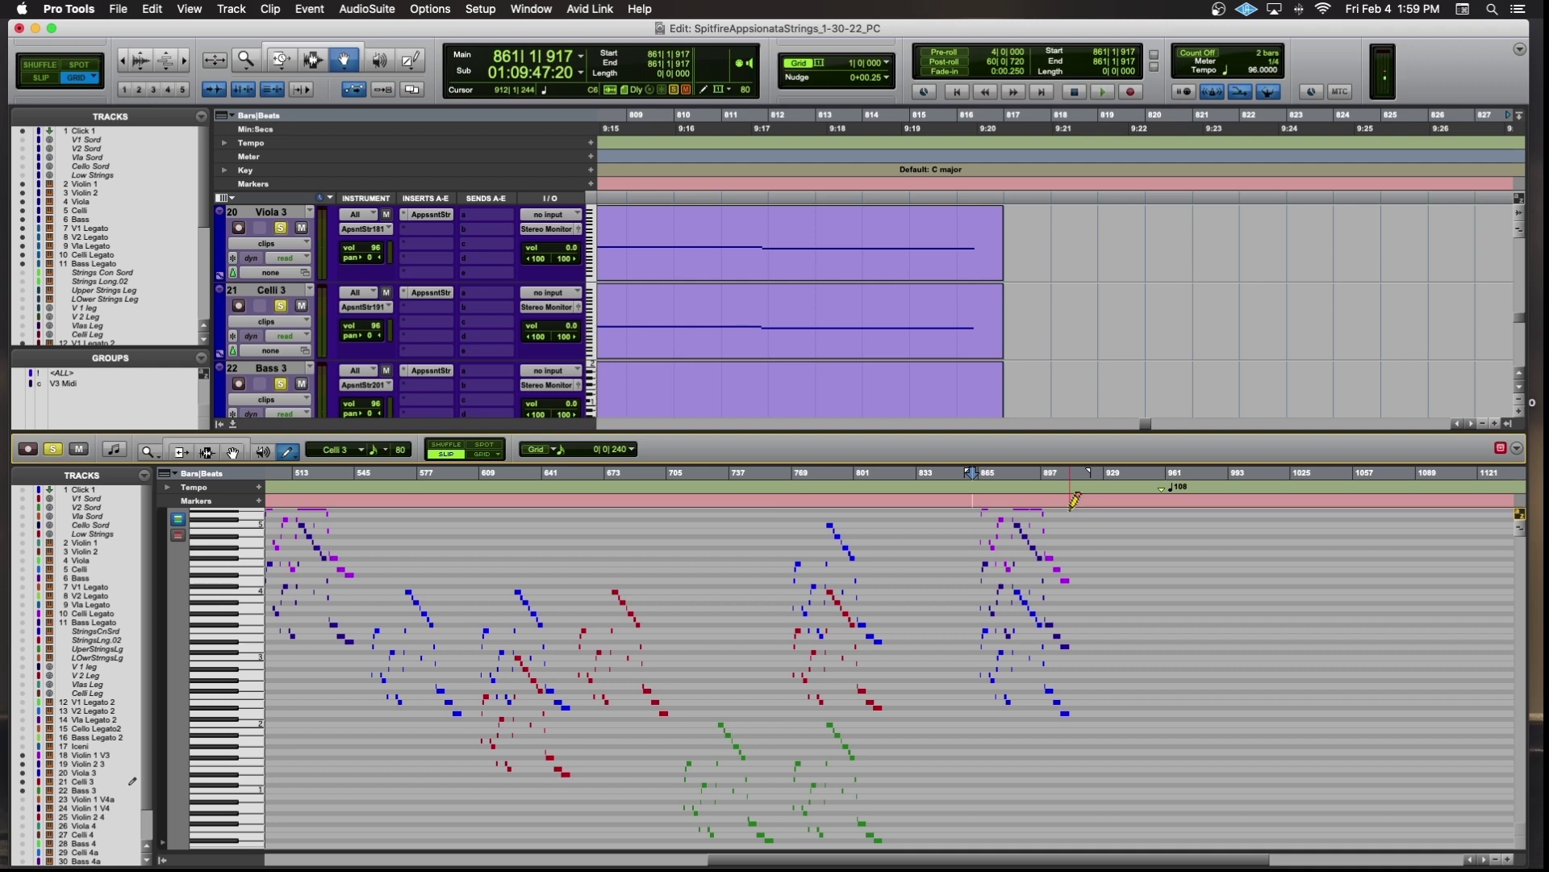
Play the combined Violin 1 V3, Violin 2 3 and Viola 3 section from bar 865 and follow its notes into the descending phrase.
{"action": "key", "text": "t"}
{"action": "key", "text": "t"}
{"action": "key", "text": "t"}
{"action": "key", "text": "t"}
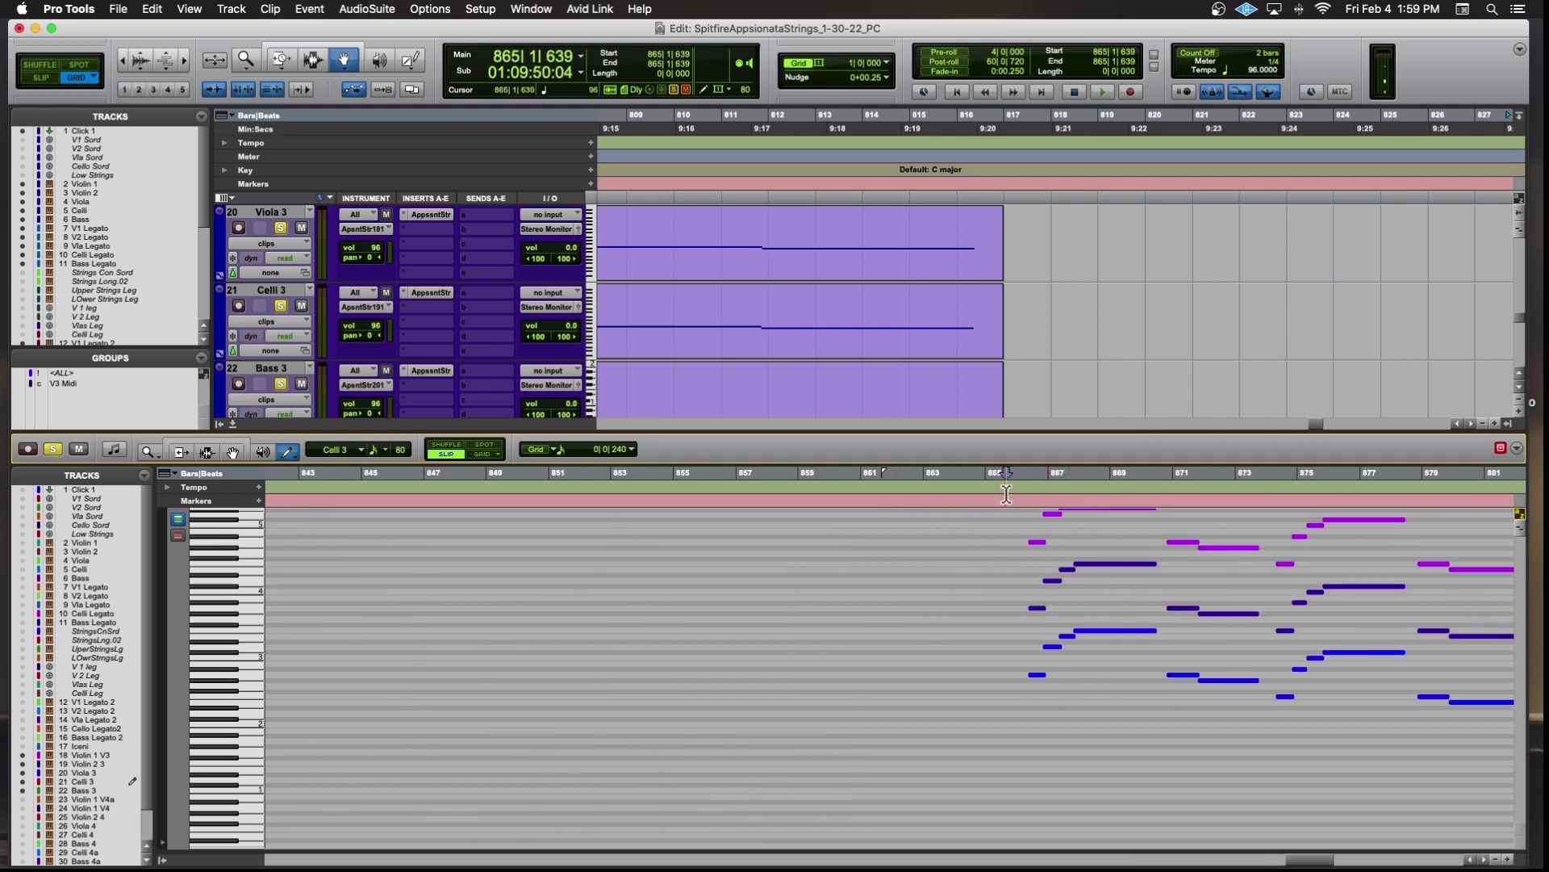
{"action": "key", "text": "r"}
{"action": "key", "text": "space"}
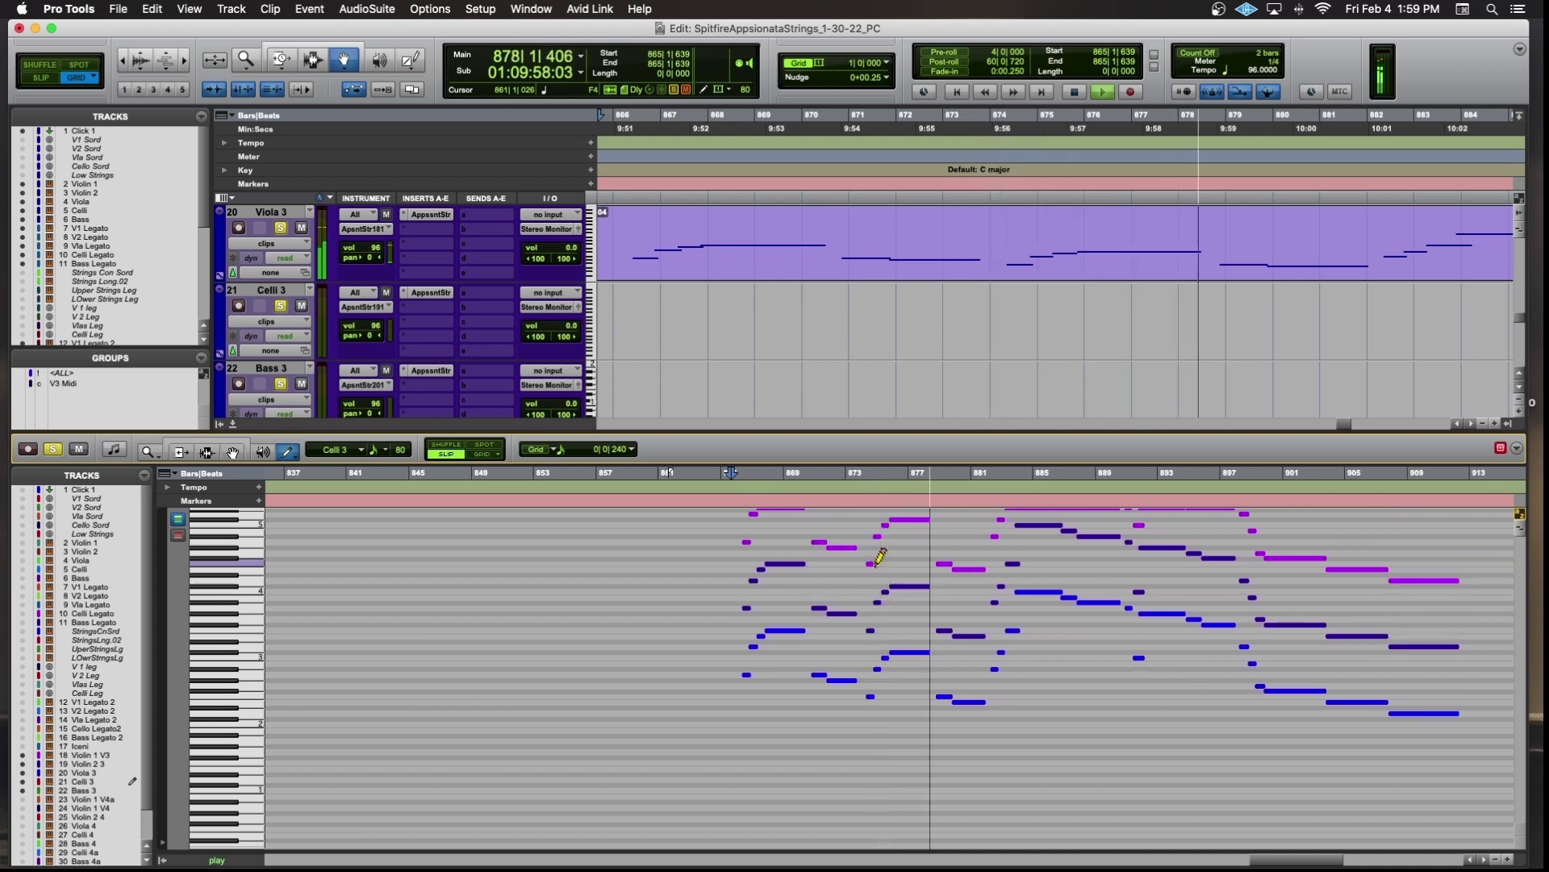
{"action": "key", "text": "r"}
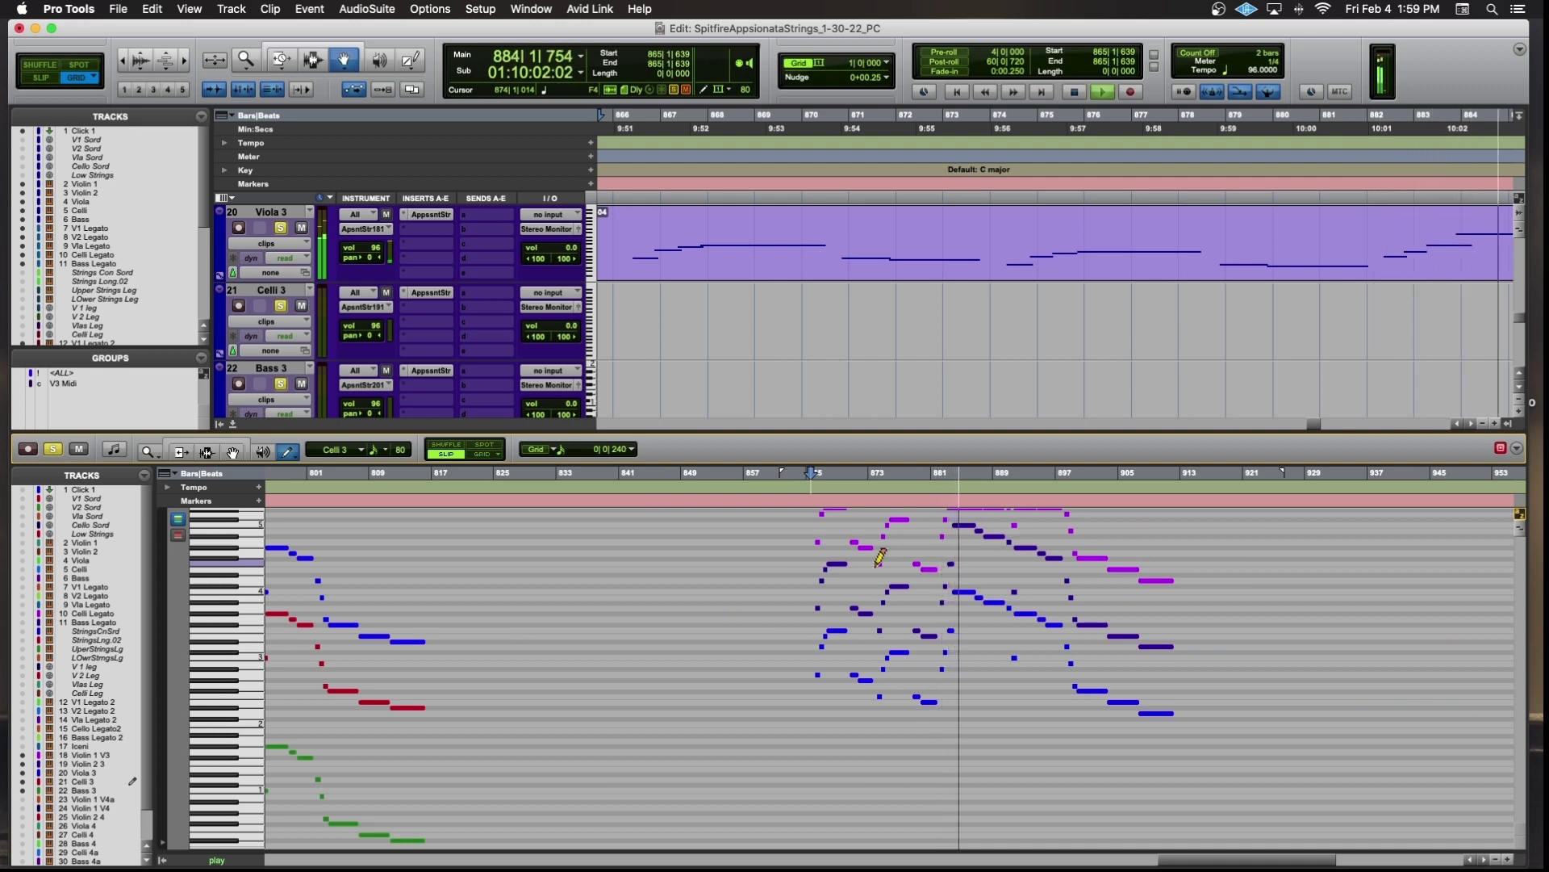
{"action": "scroll", "coordinate": [880, 557], "scroll_direction": "up", "scroll_amount": 3}
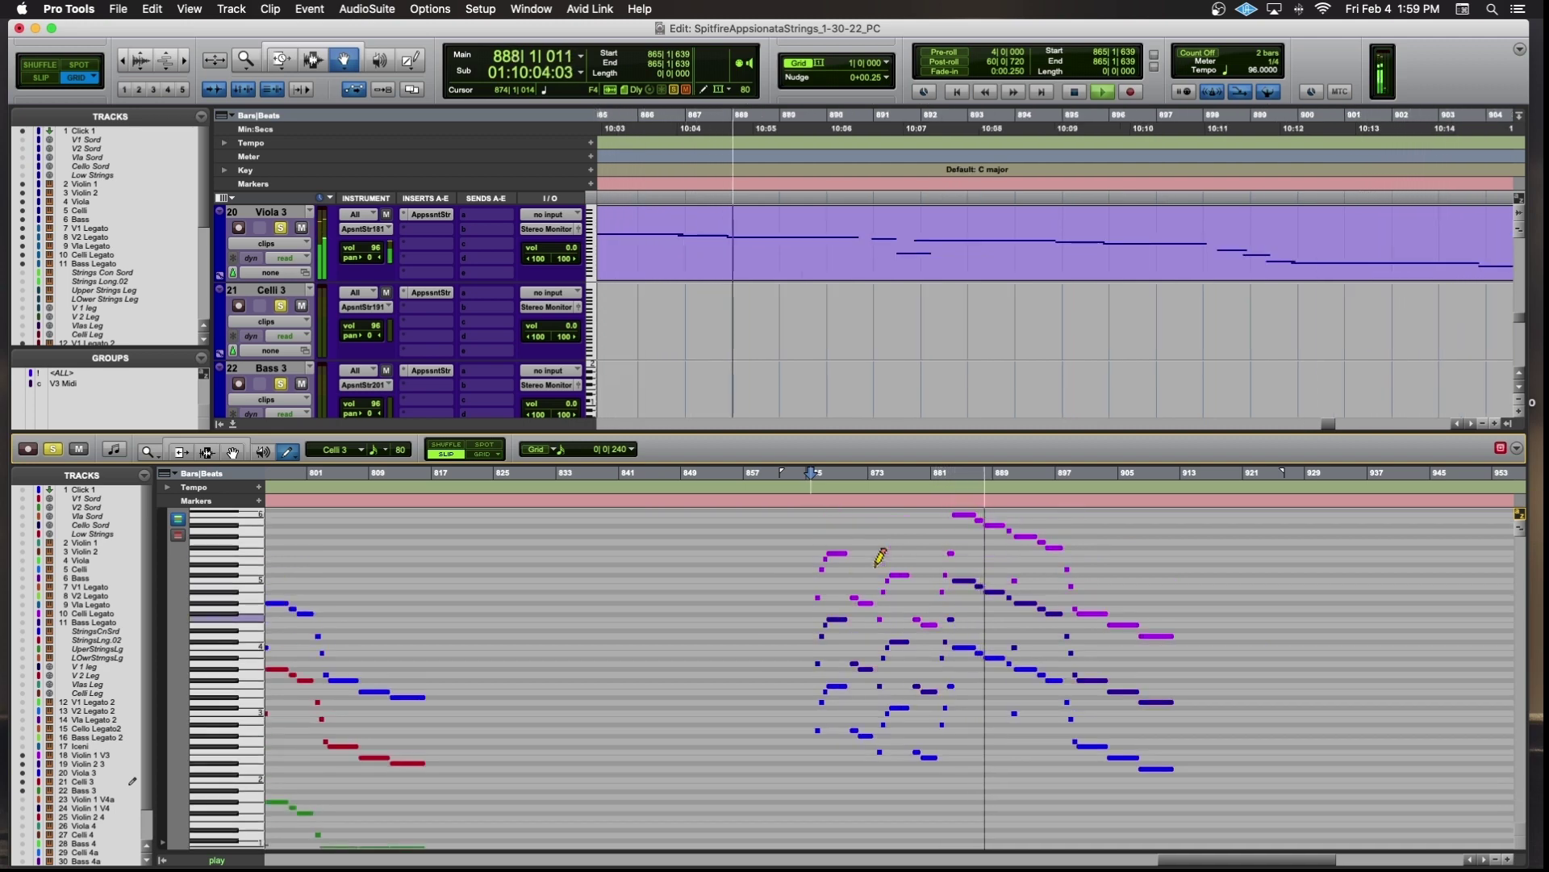